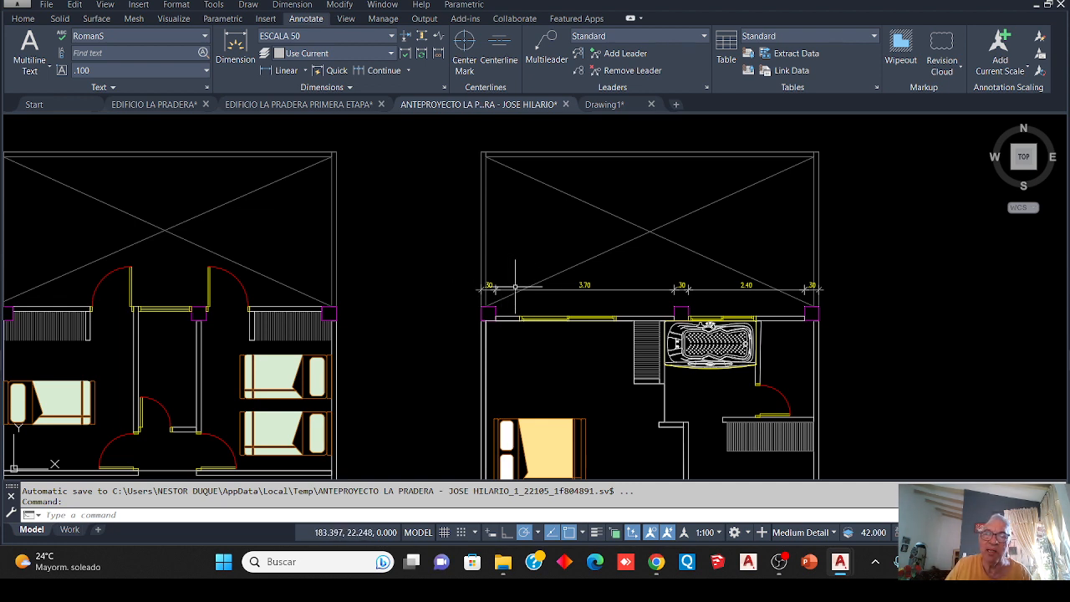
Erase the five horizontal dimensions above the window wall with the magenta columns in the rightmost floor plan
scroll(710, 293, up, 5)
click(715, 289)
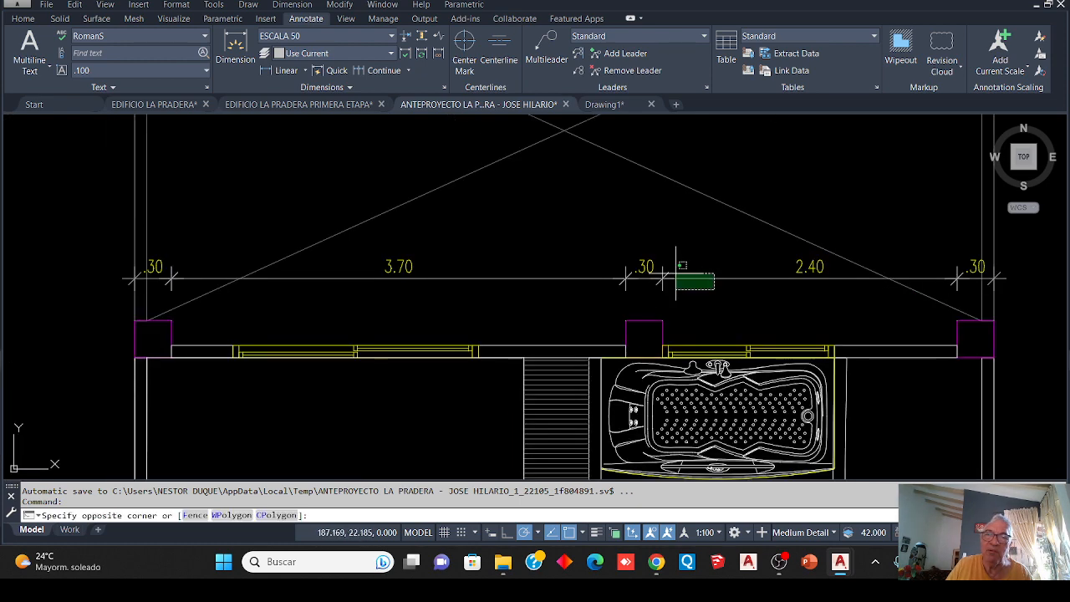
click(400, 246)
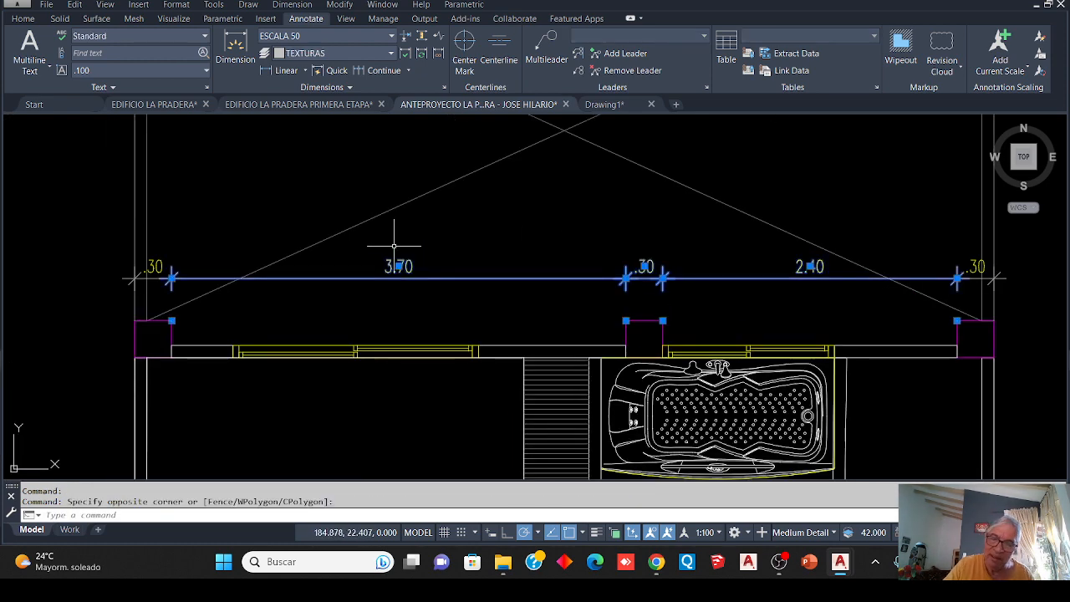
key(Delete)
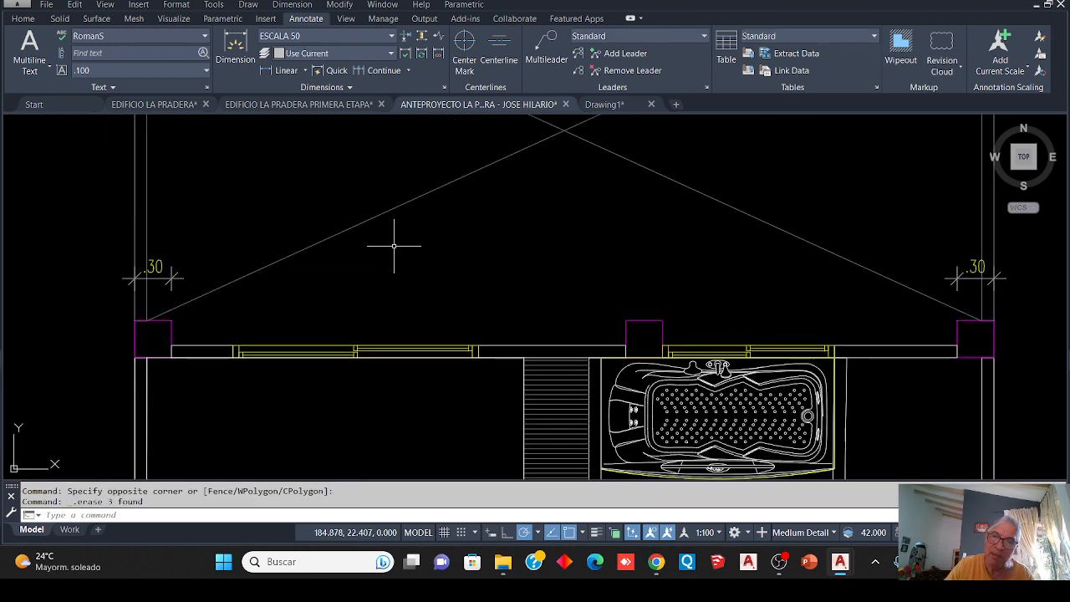
click(965, 277)
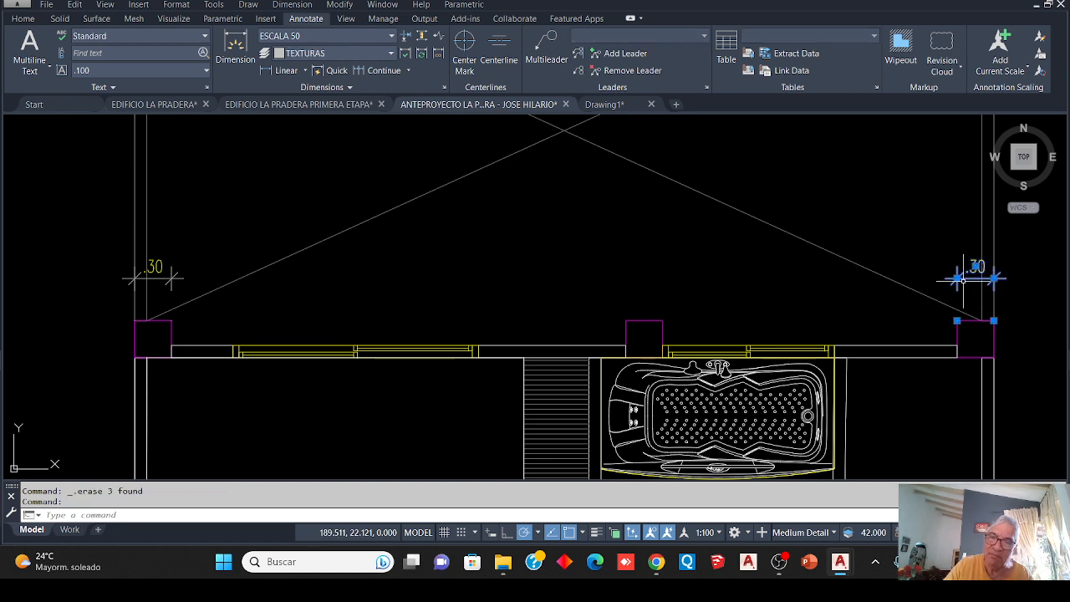
key(Delete)
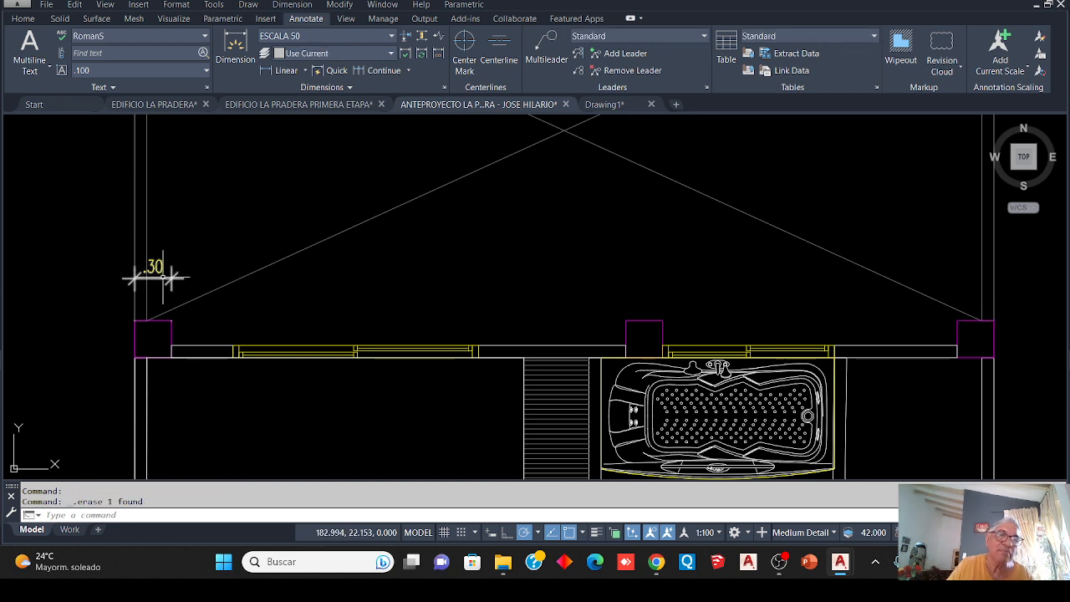
click(162, 277)
key(Delete)
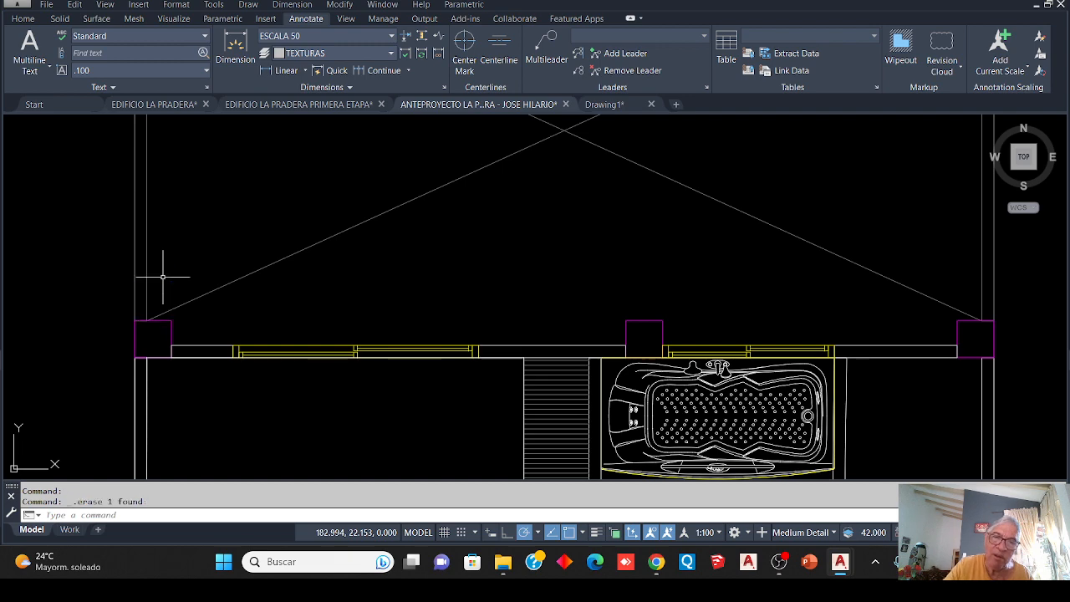
scroll(160, 270, down, 3)
scroll(289, 273, up, 3)
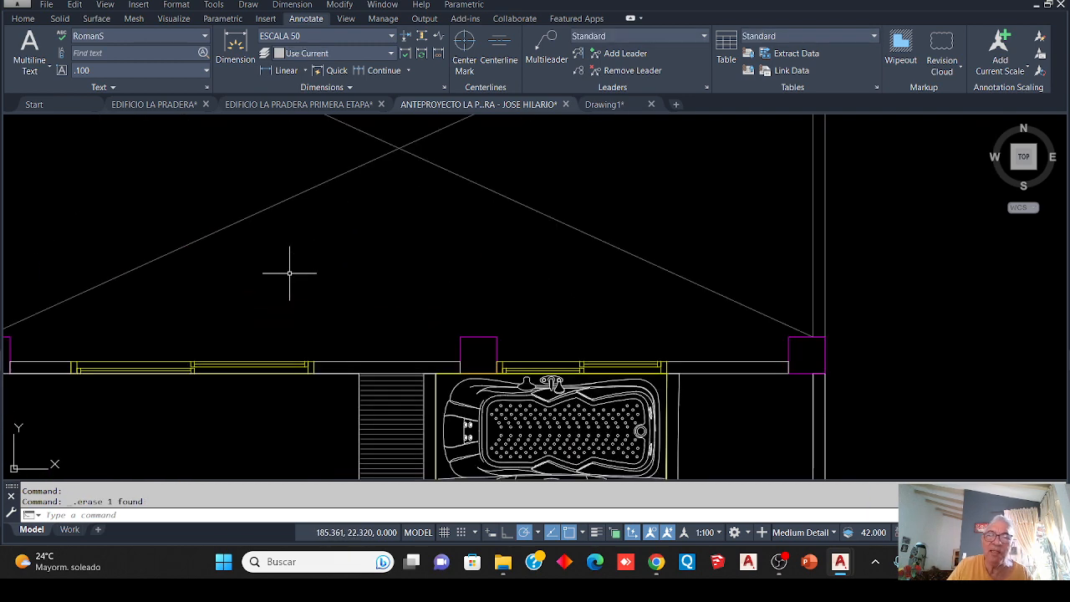
scroll(430, 303, down, 4)
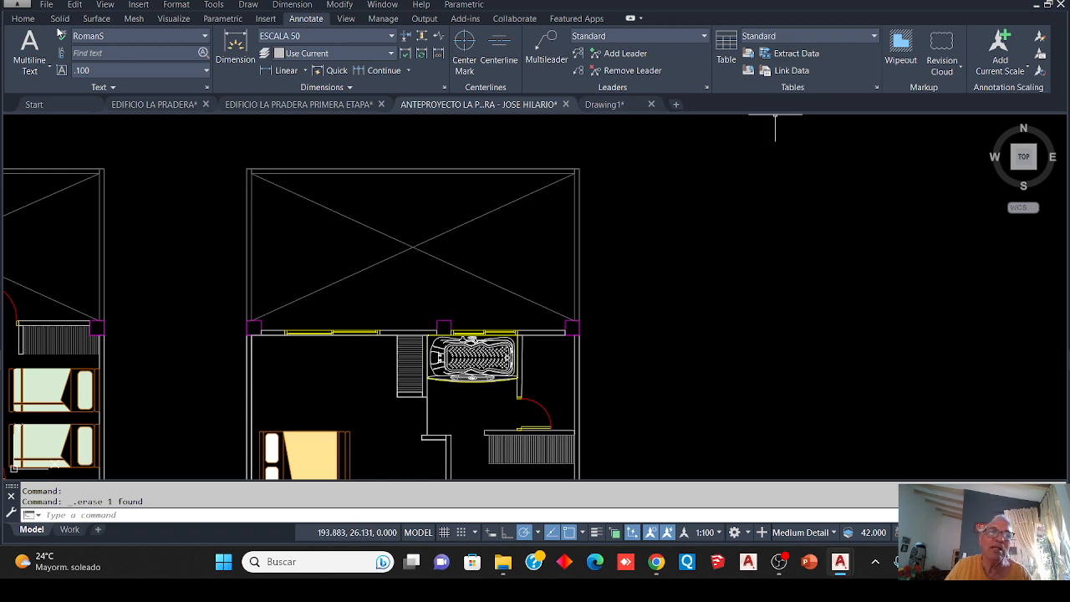
Create a new layer named DIMENSIONES
click(23, 18)
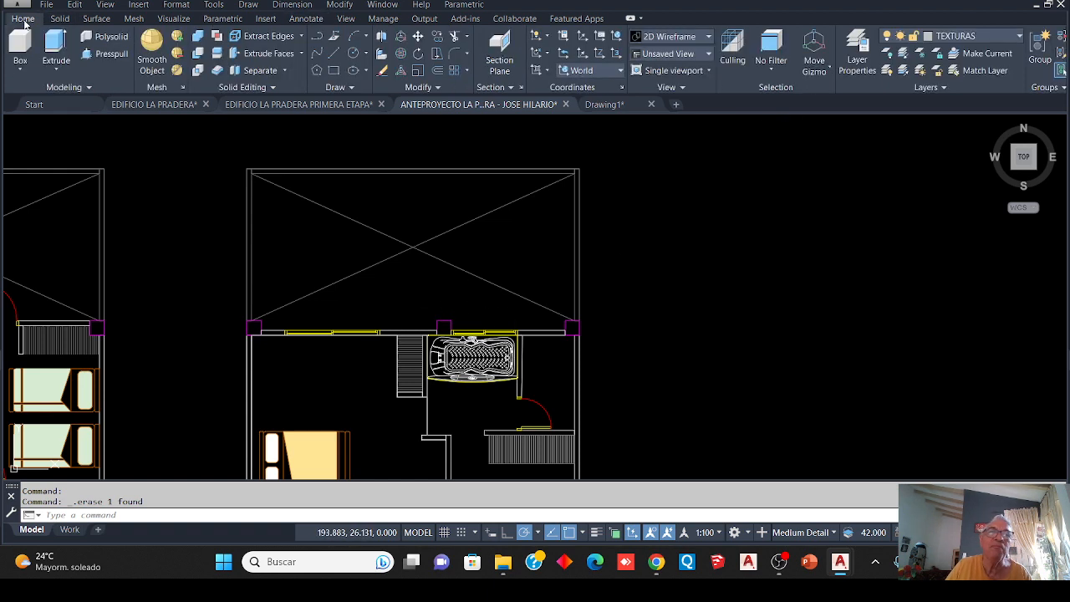
click(849, 55)
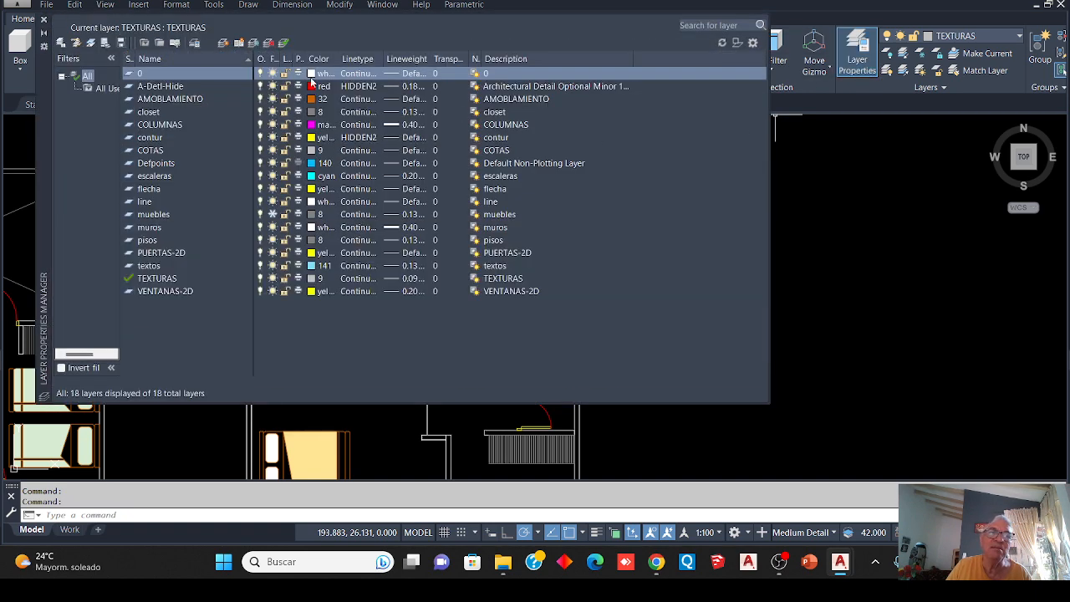
click(223, 43)
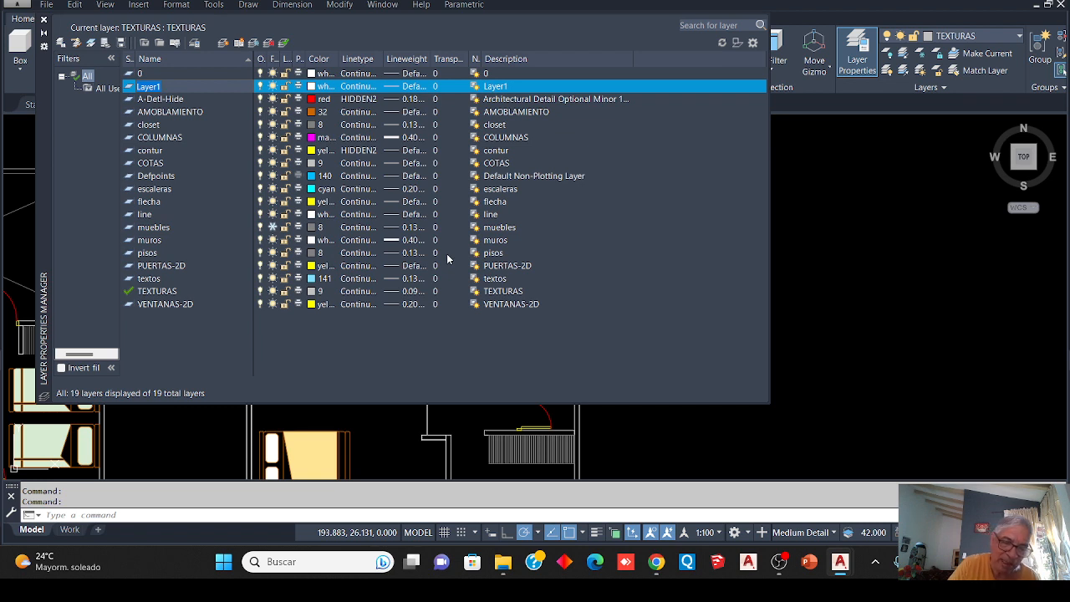
text(COT)
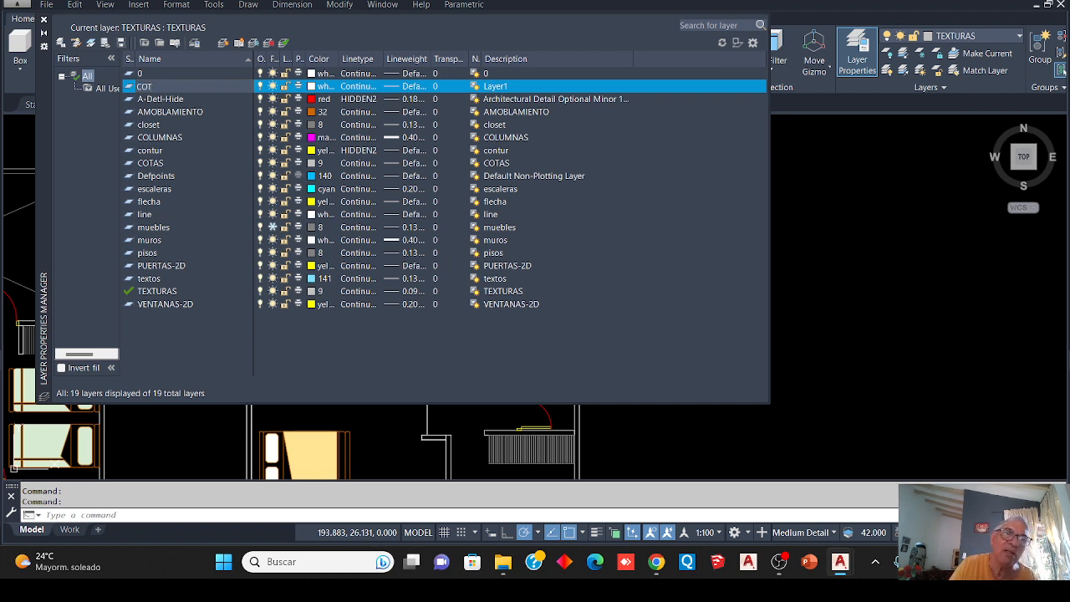
key(BackSpace)
key(BackSpace)
key(BackSpace)
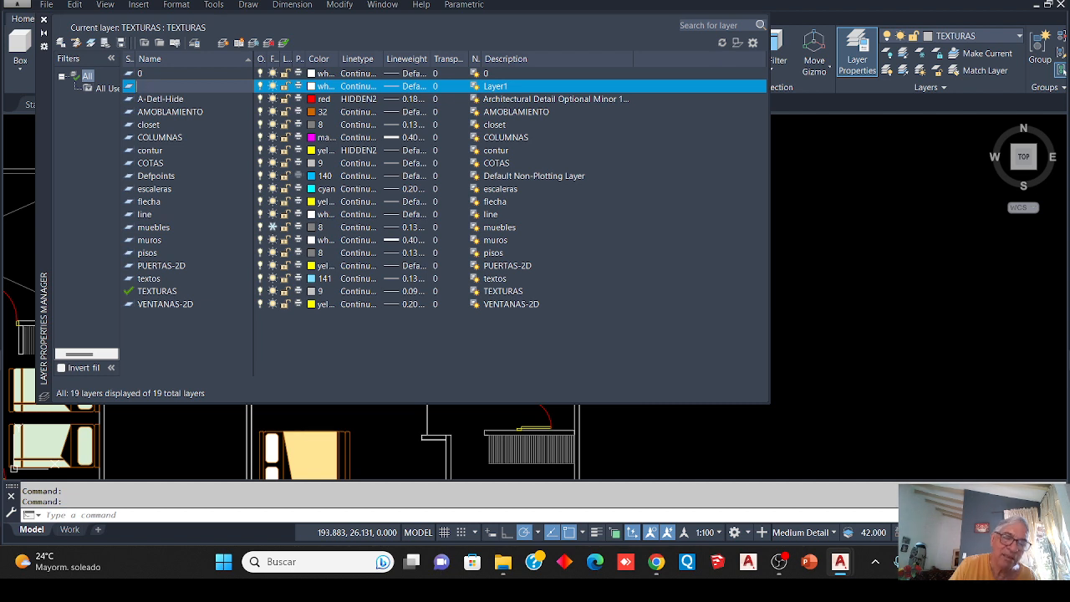
text(DIM)
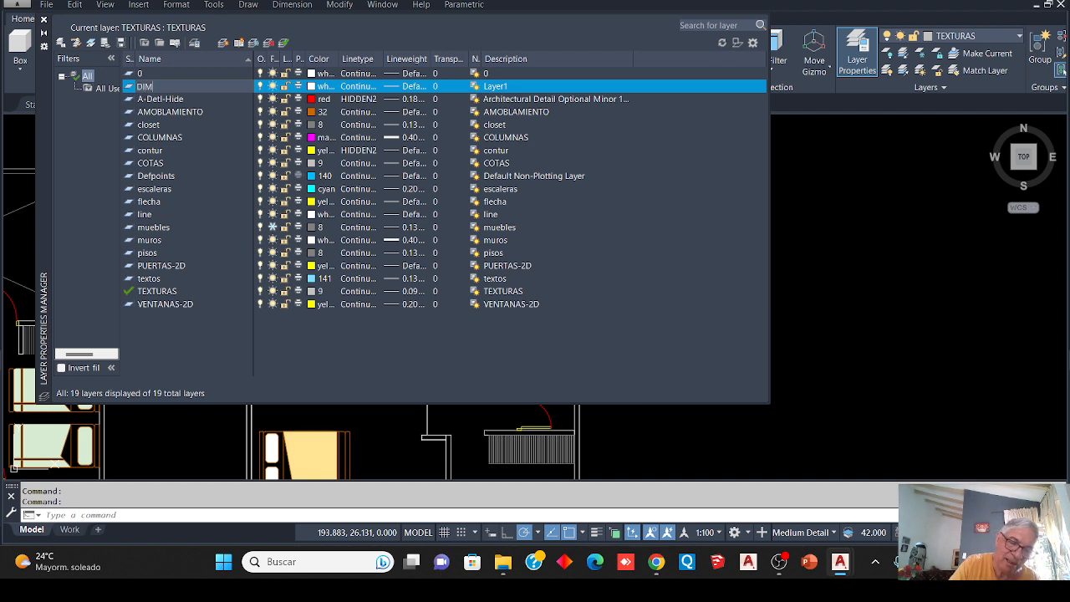
text(ENSIONES)
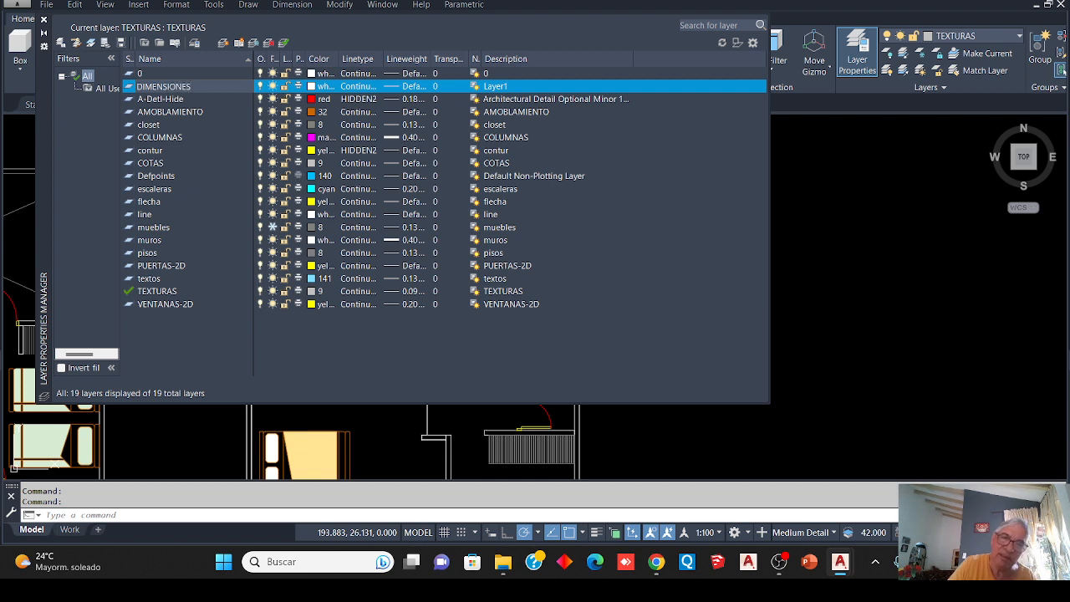
key(Return)
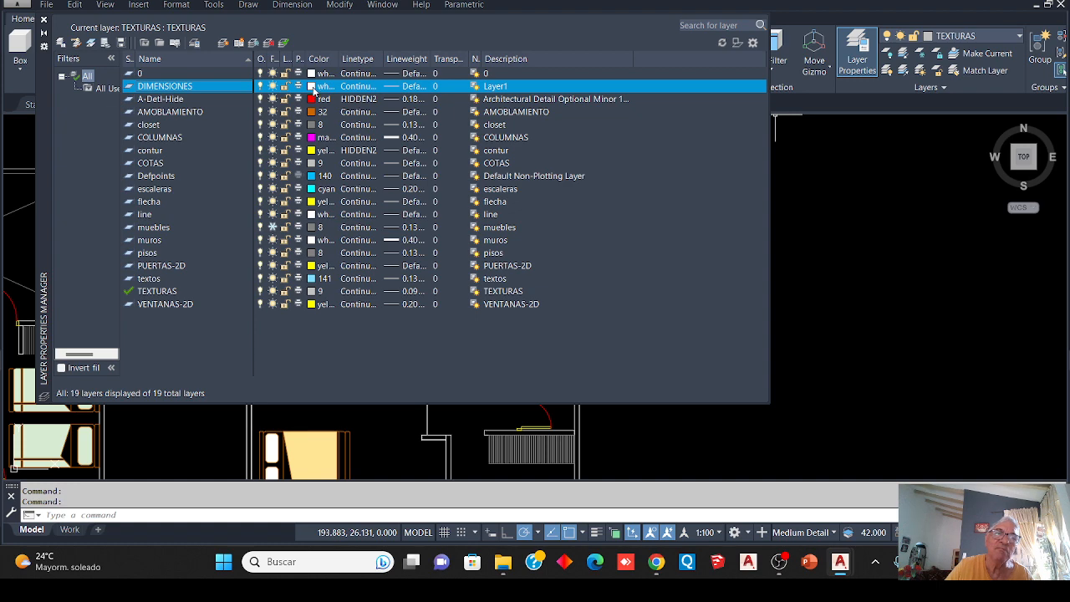
Set the DIMENSIONES layer's color to 8 and make it the current layer
click(315, 86)
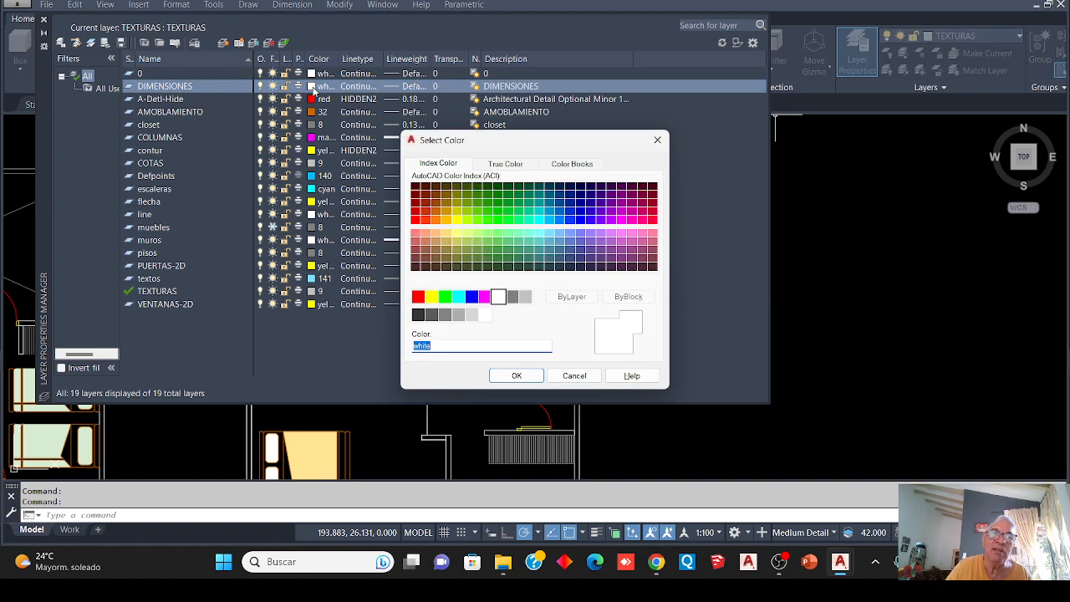
click(512, 297)
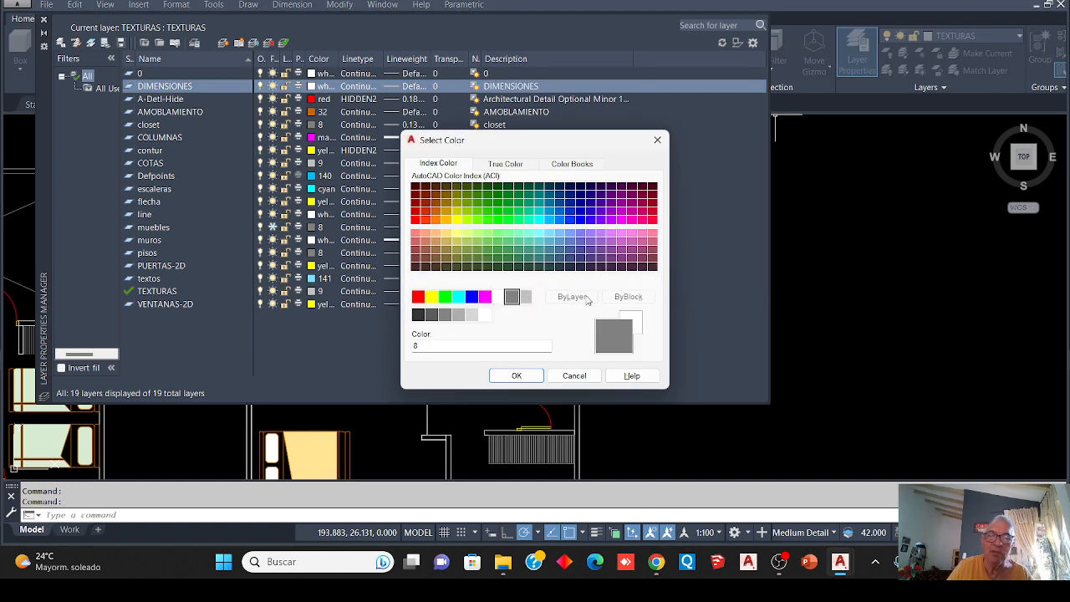
click(516, 376)
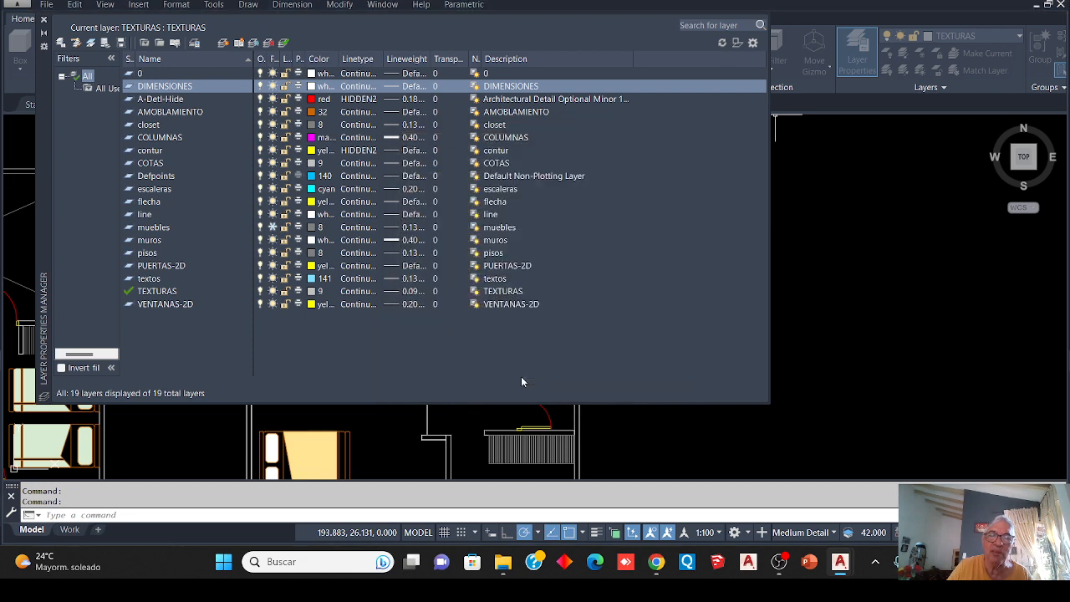
double_click(171, 88)
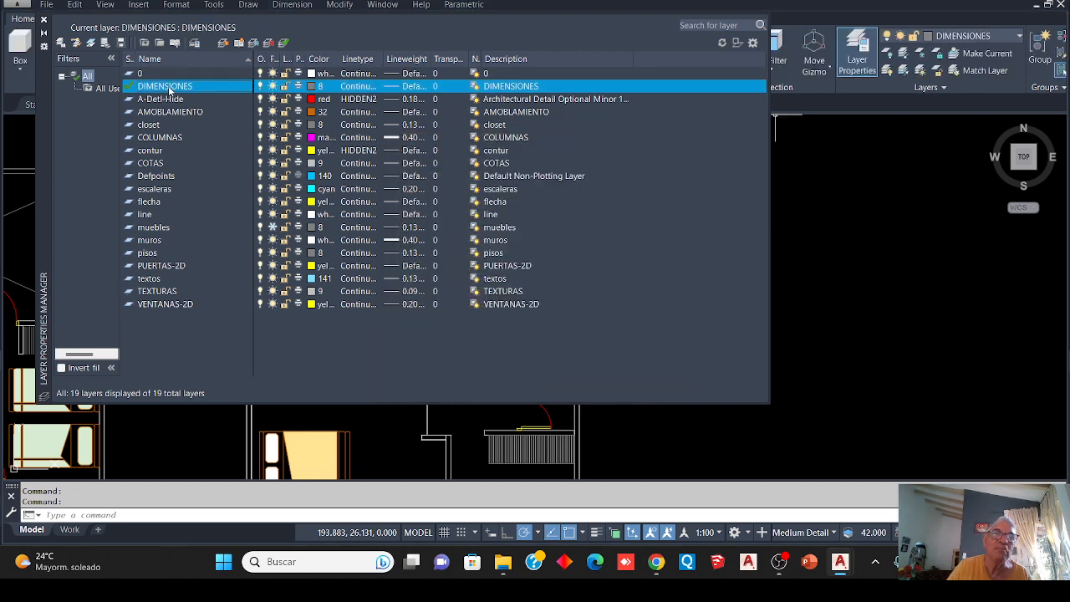
Set the DIMENSIONES layer's lineweight to 0.13 mm and close the layer manager
click(394, 87)
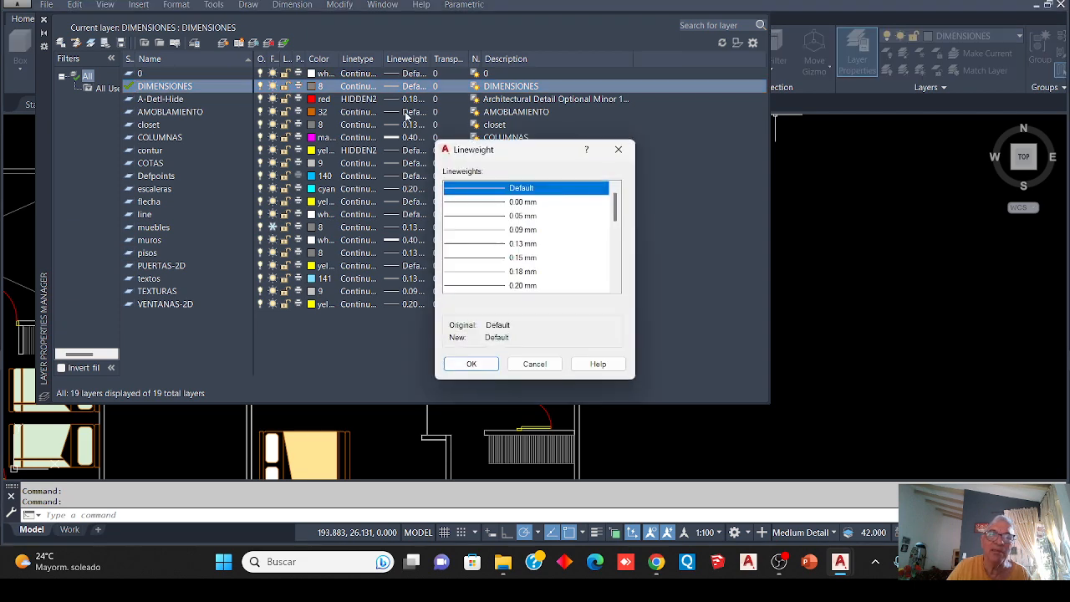
click(495, 243)
click(472, 365)
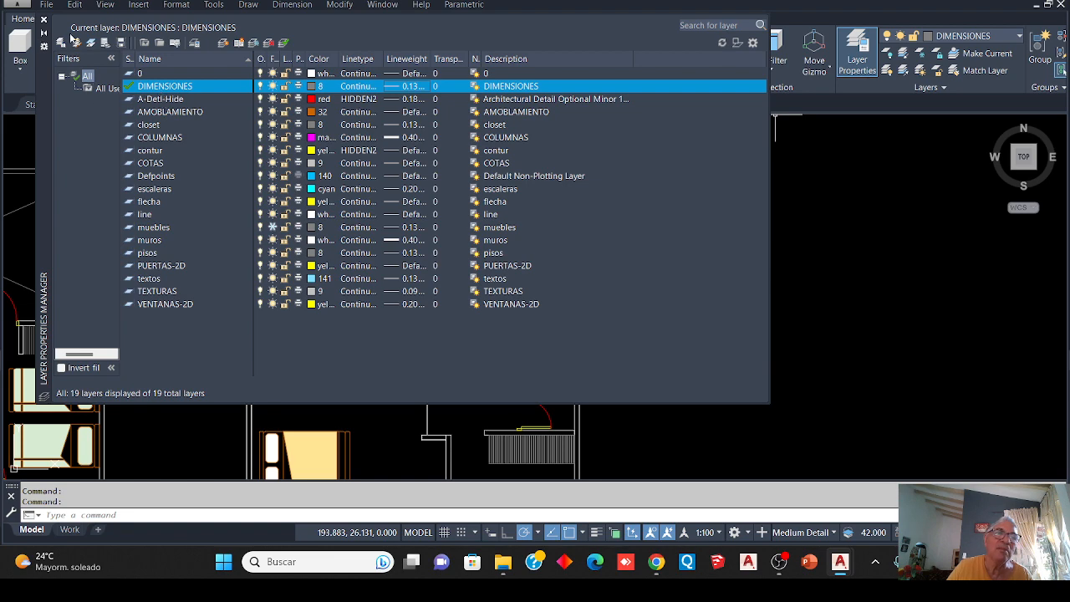
click(44, 20)
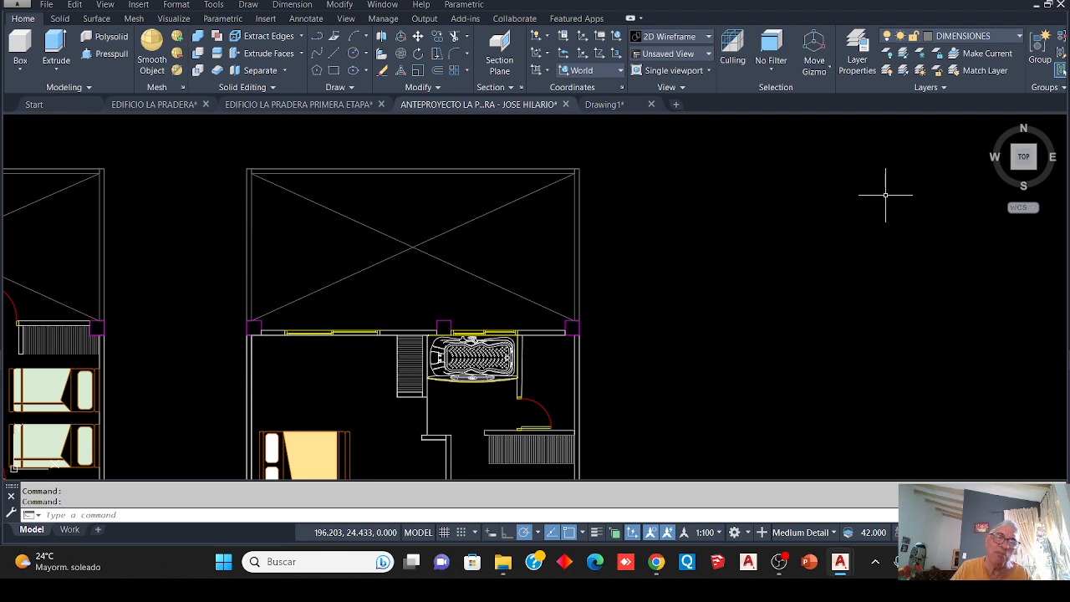
scroll(282, 350, up, 6)
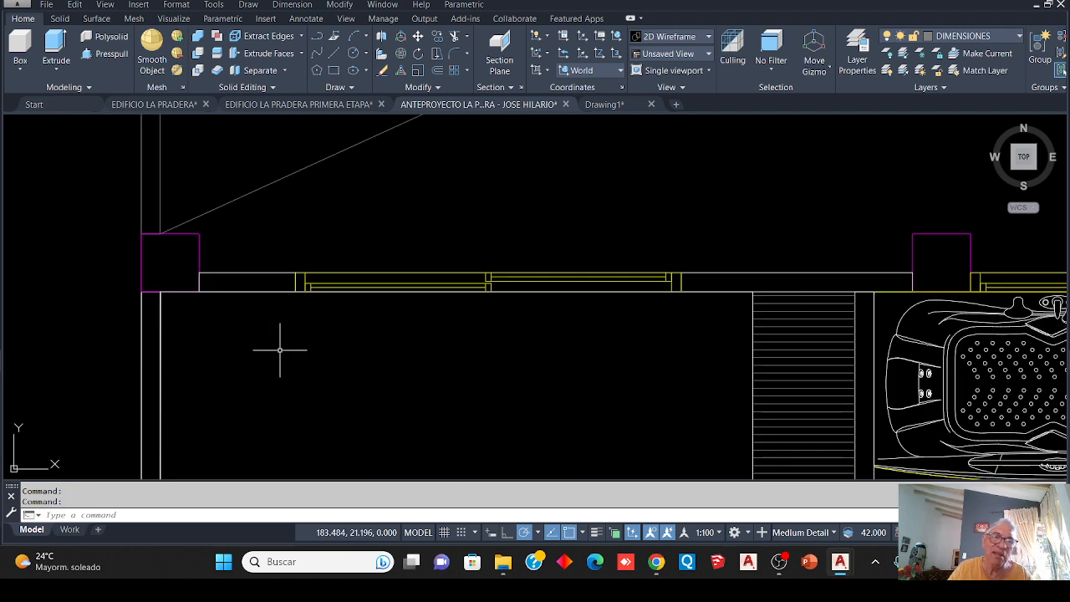
scroll(320, 288, down, 4)
middle_drag(323, 281, 305, 351)
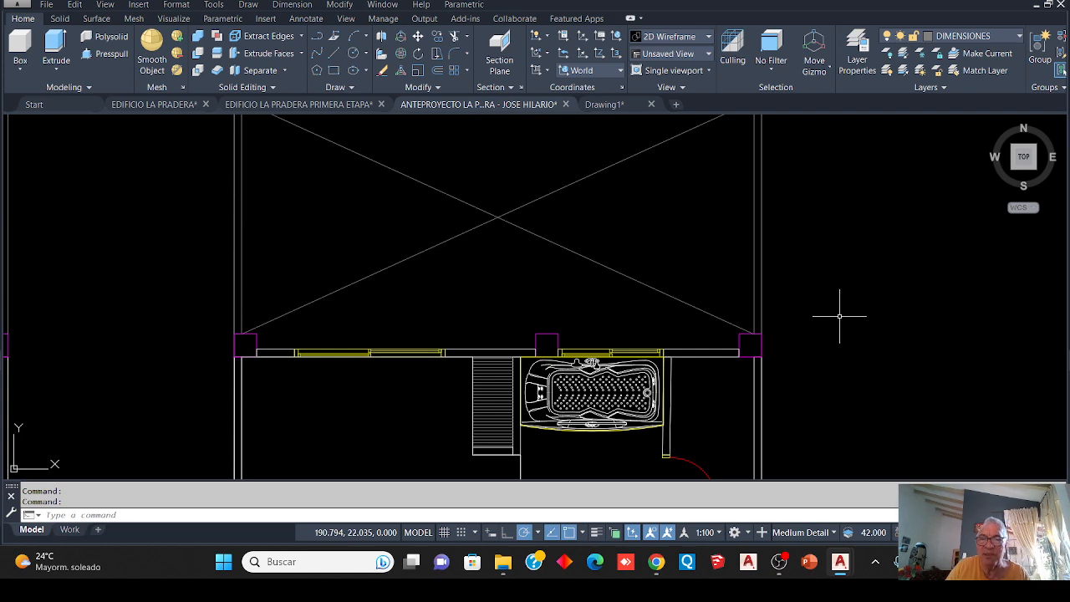
scroll(501, 270, down, 4)
scroll(453, 275, up, 6)
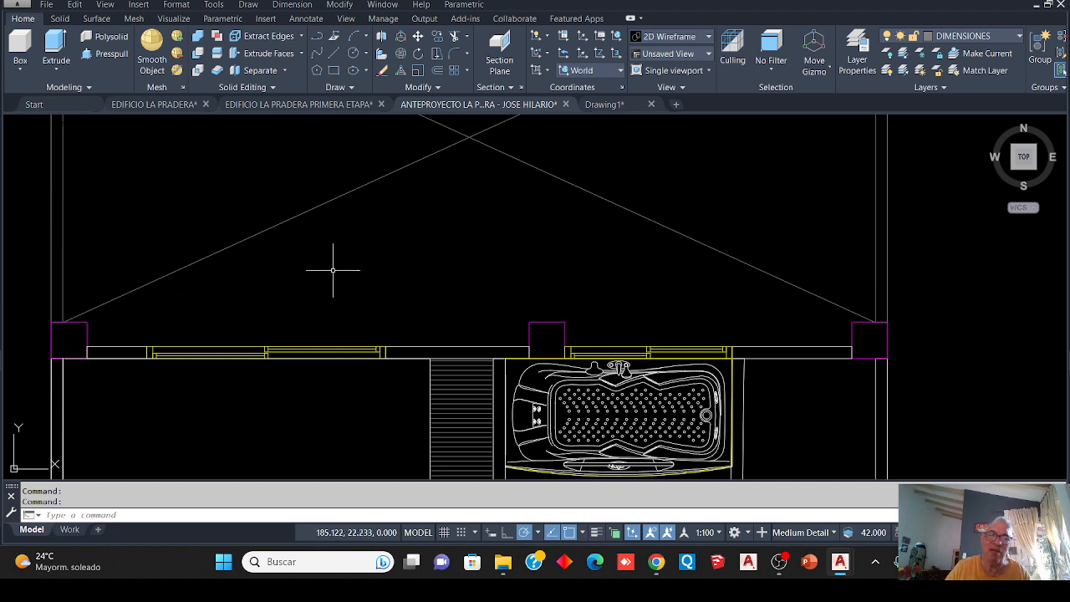
scroll(332, 270, down, 2)
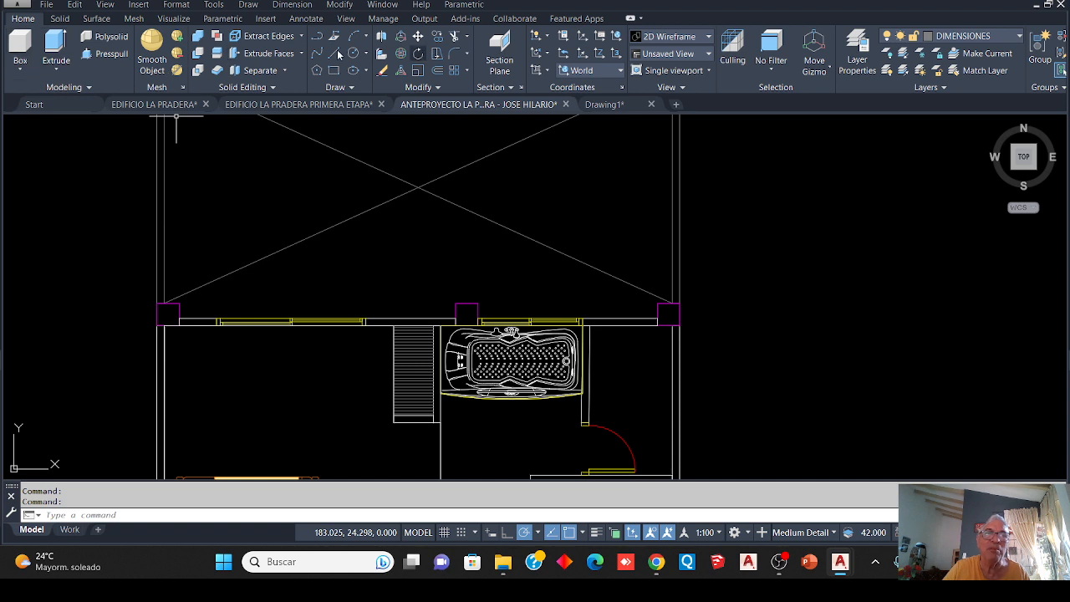
Add a horizontal linear dimension across the leftmost column's top edge, placing the dimension line about 0.18 units above the column
click(306, 19)
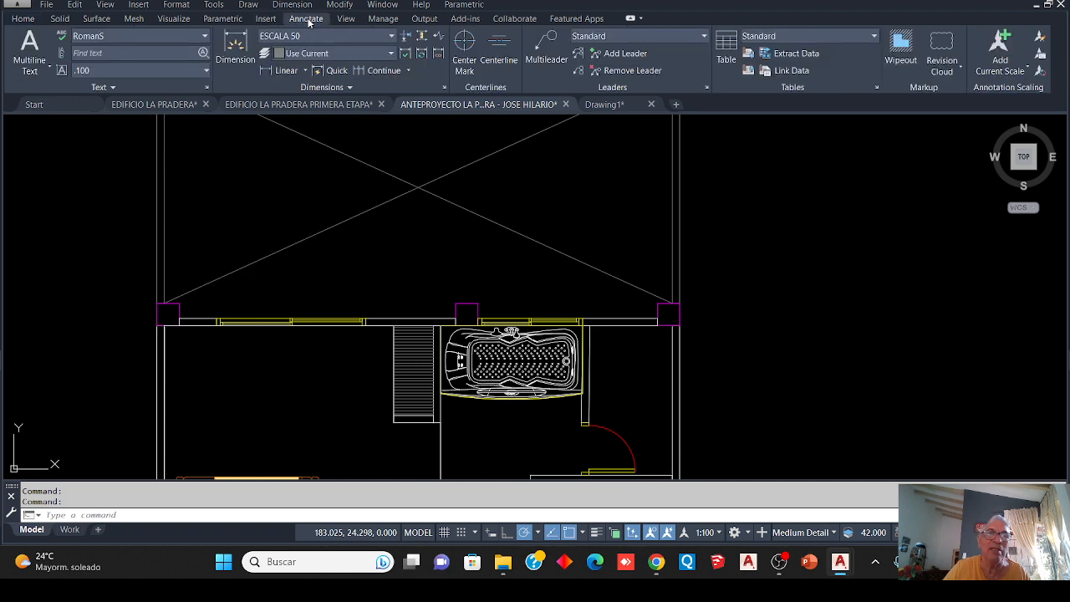
click(306, 71)
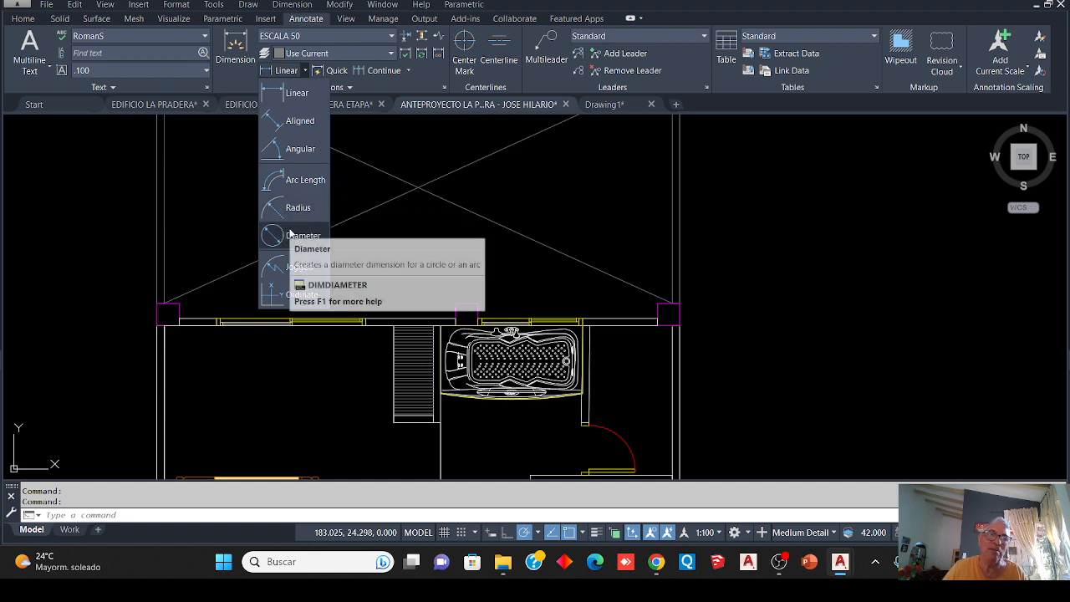
click(290, 98)
scroll(152, 307, up, 3)
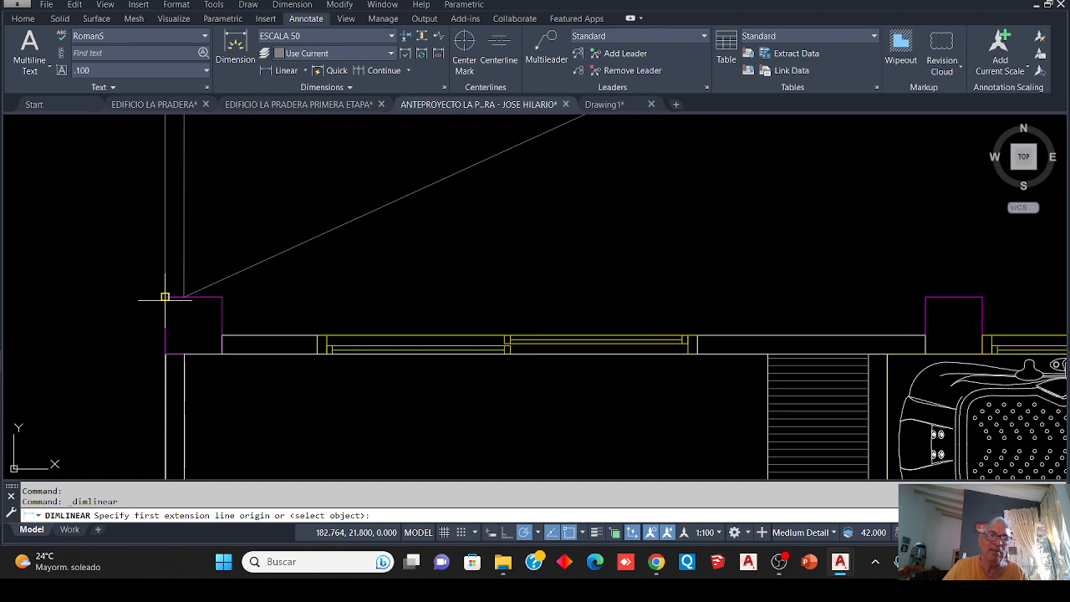
click(165, 297)
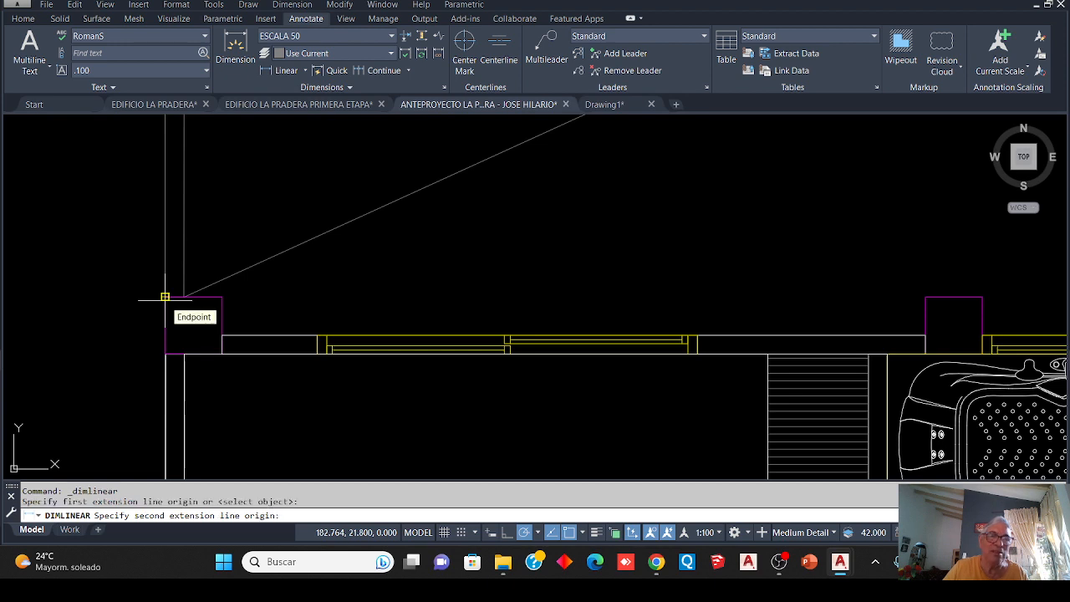
click(222, 297)
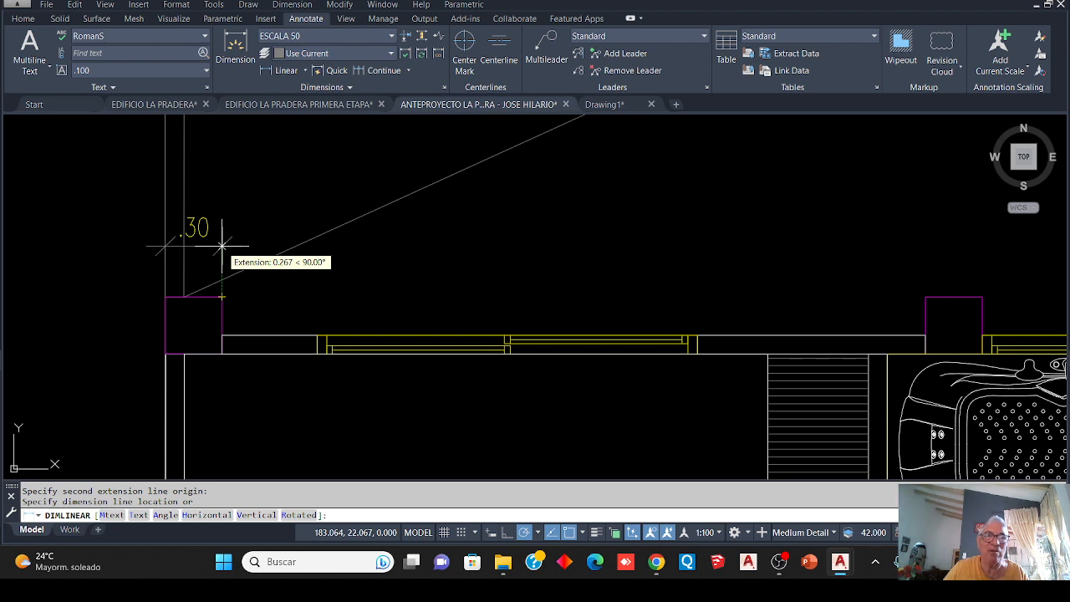
scroll(222, 246, down, 2)
scroll(222, 244, up, 2)
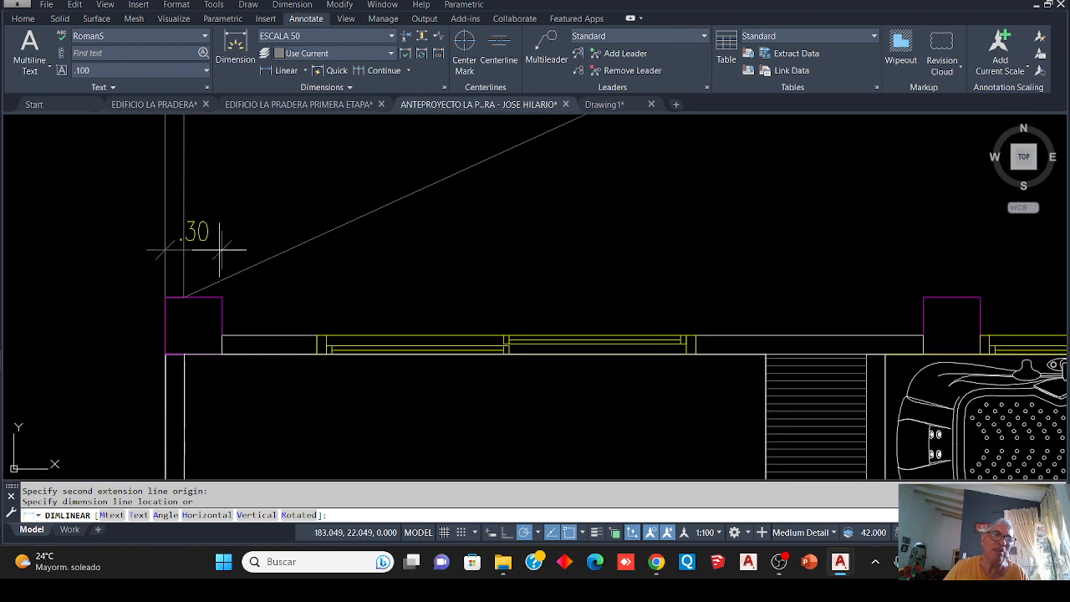
scroll(217, 234, down, 4)
mouse_move(215, 228)
middle_down()
mouse_move(208, 310)
mouse_move(192, 334)
middle_up()
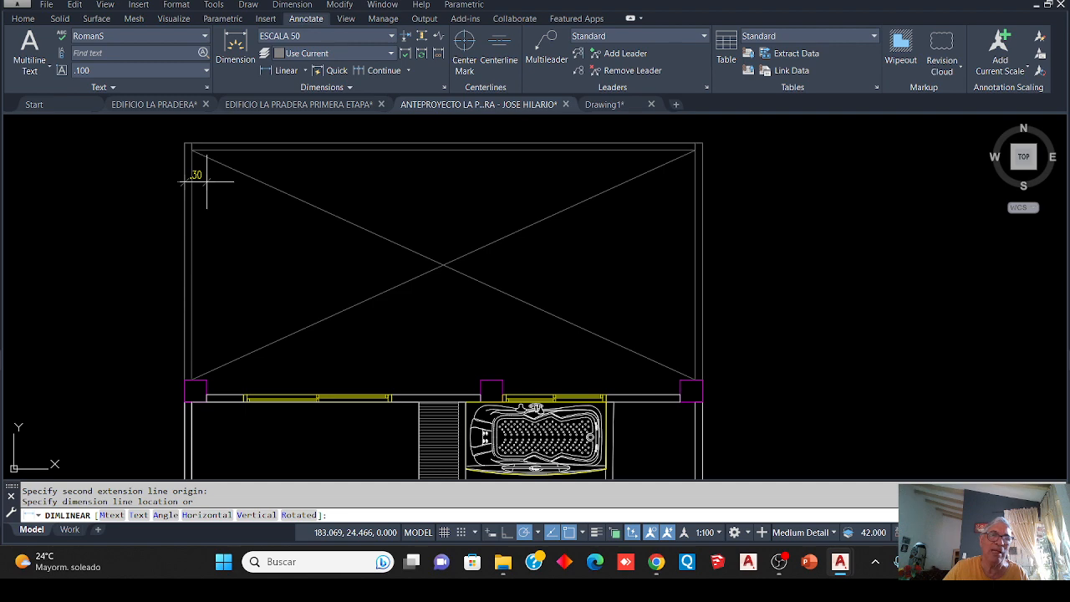
middle_drag(207, 179, 193, 301)
scroll(191, 196, down, 4)
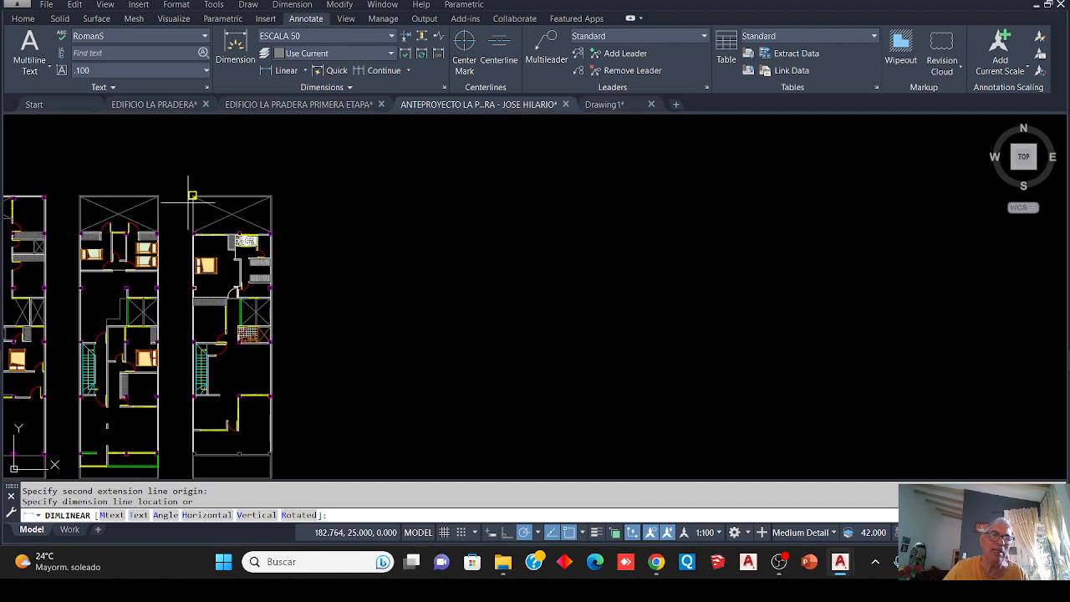
scroll(192, 200, up, 6)
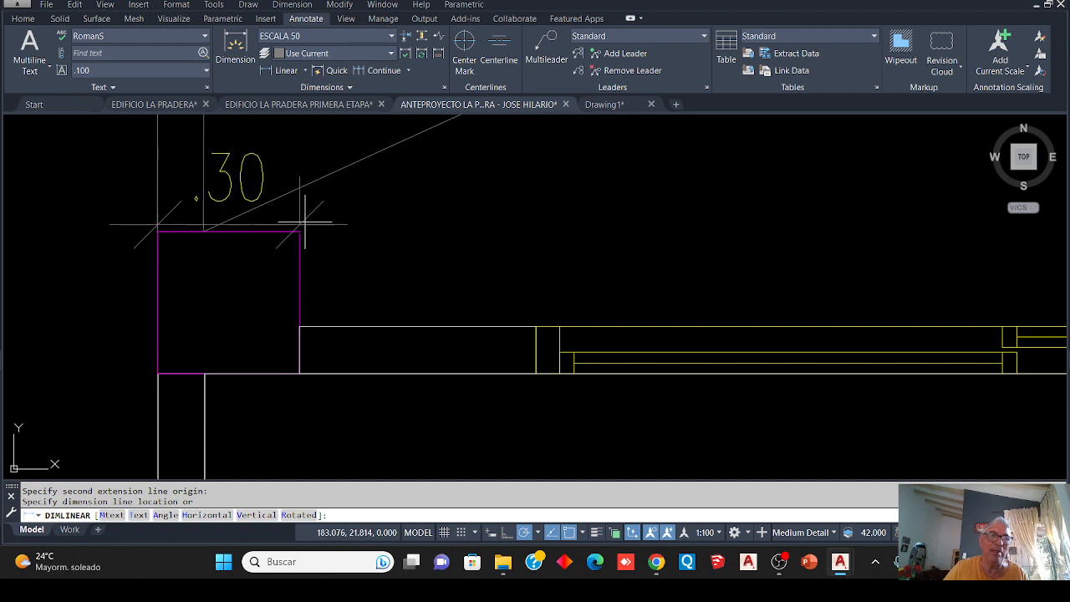
scroll(310, 206, down, 4)
scroll(309, 190, up, 4)
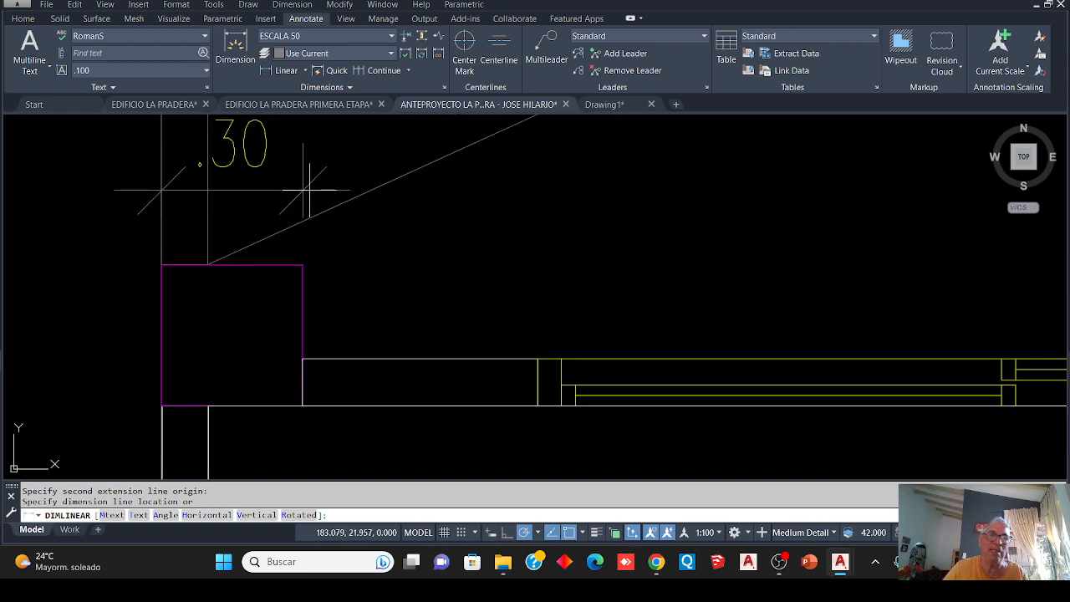
middle_drag(309, 189, 286, 251)
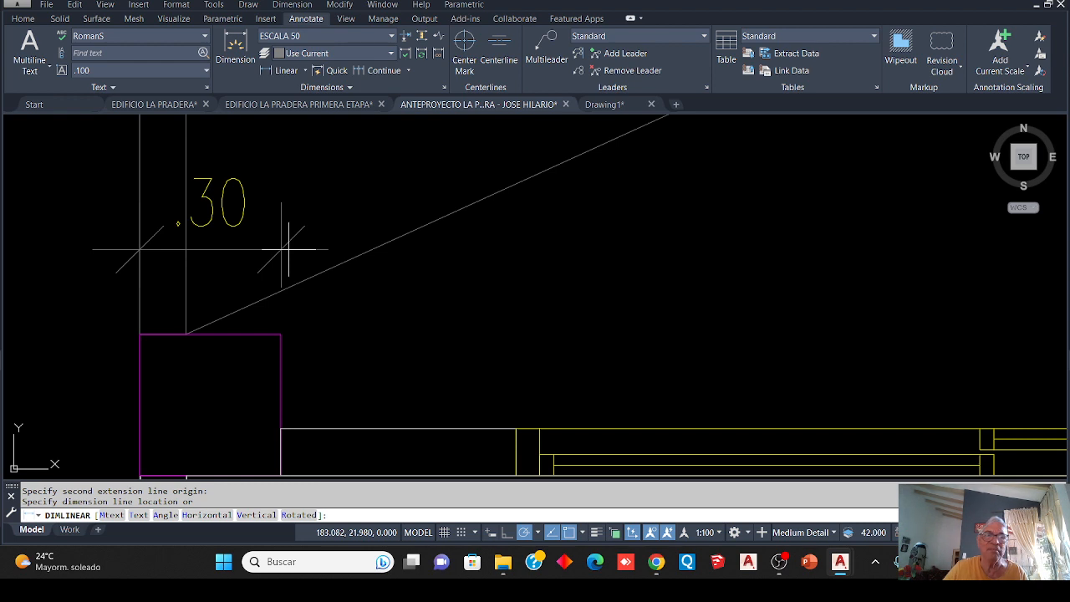
click(289, 249)
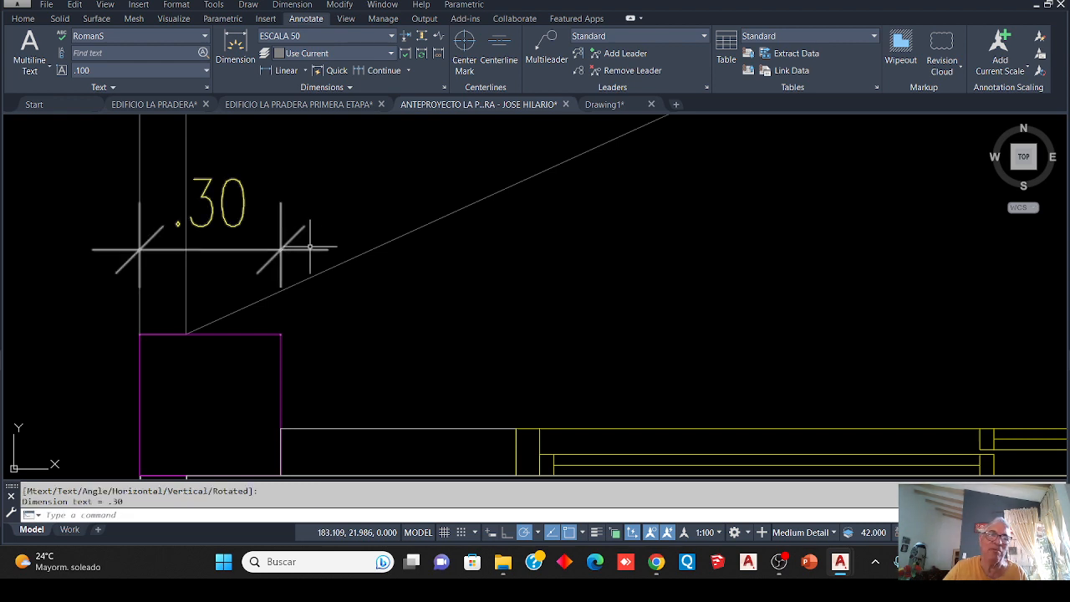
Continue the dimension chain from the left column to the near edge and then the far edge of the bedroom window
scroll(194, 264, down, 5)
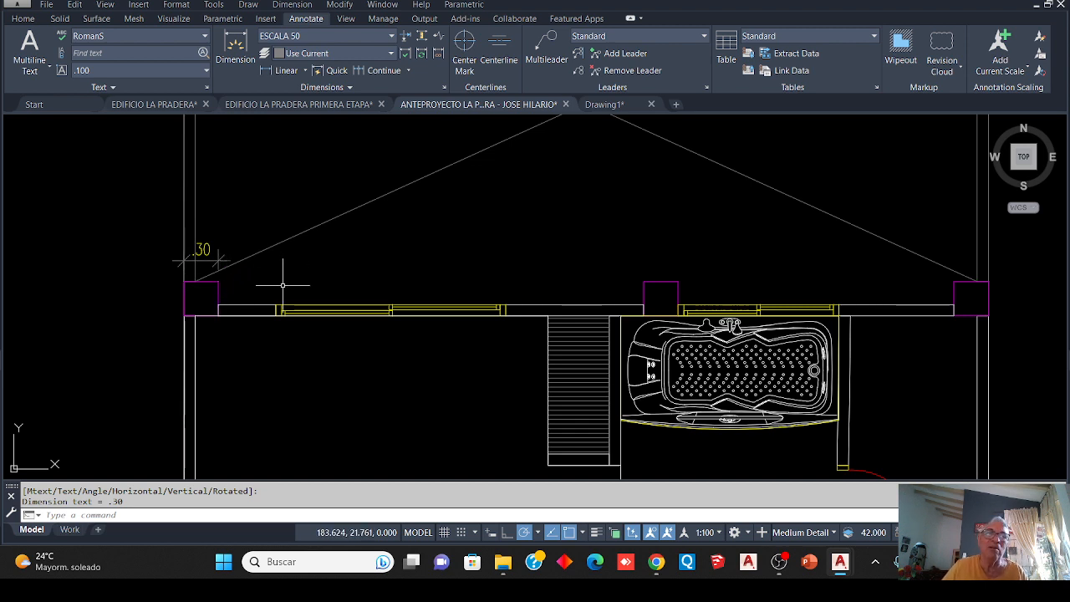
click(366, 72)
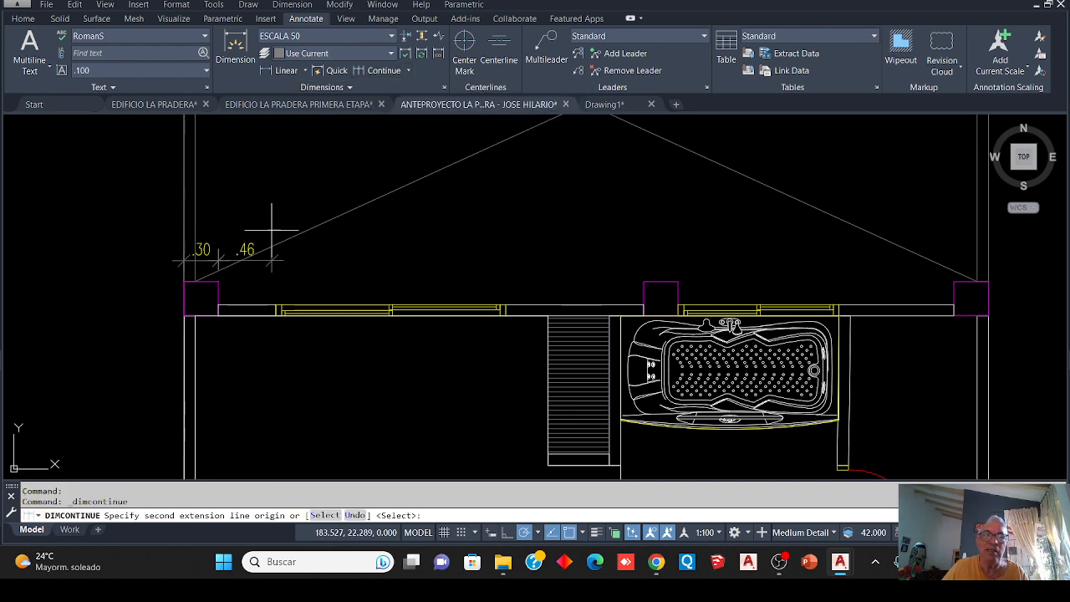
scroll(274, 284, up, 4)
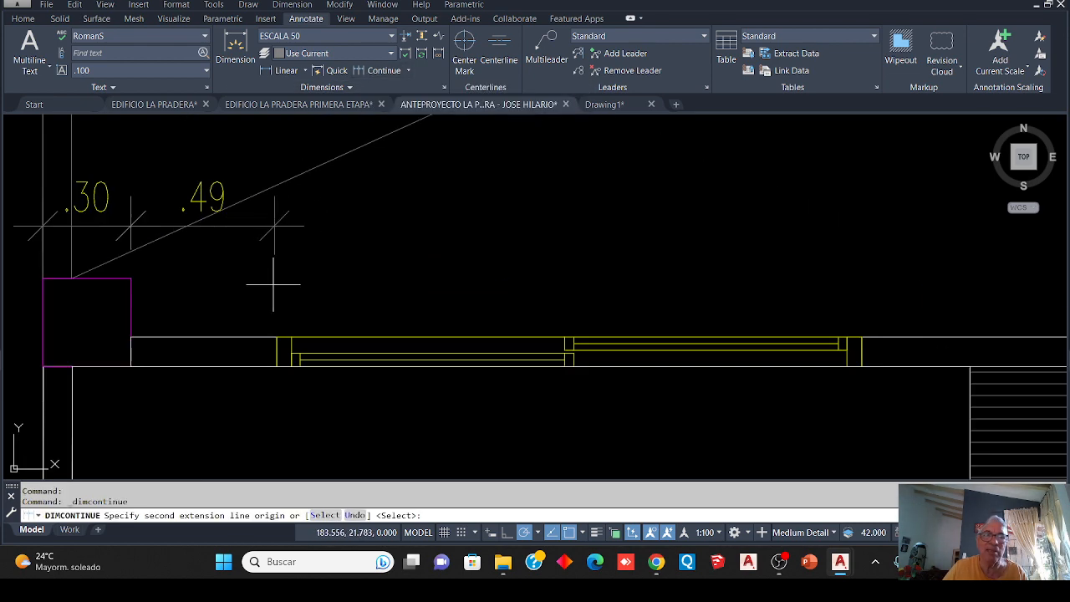
click(275, 337)
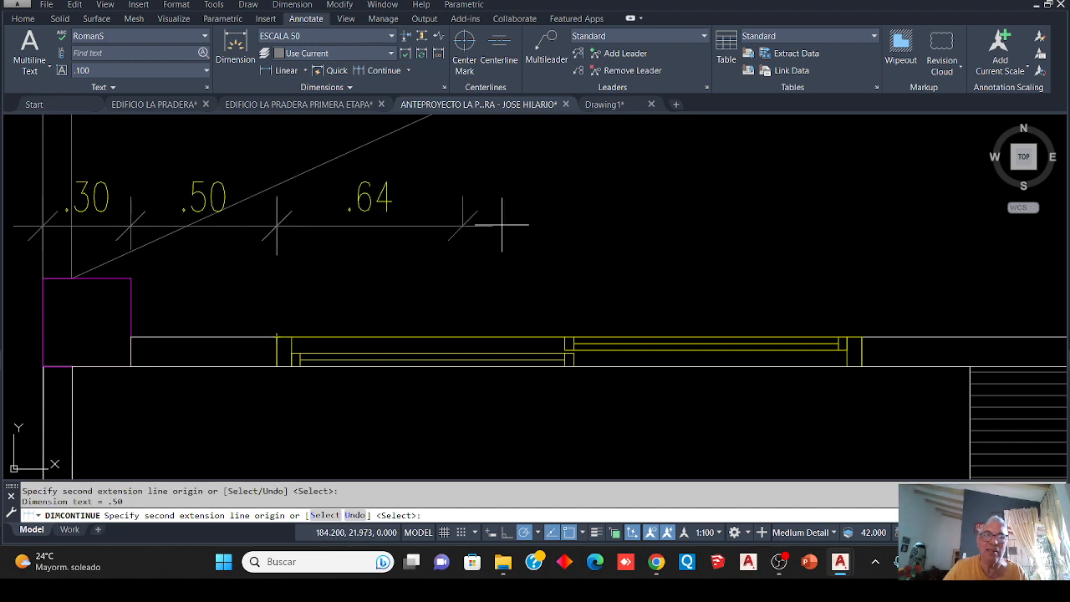
click(861, 337)
scroll(535, 222, down, 5)
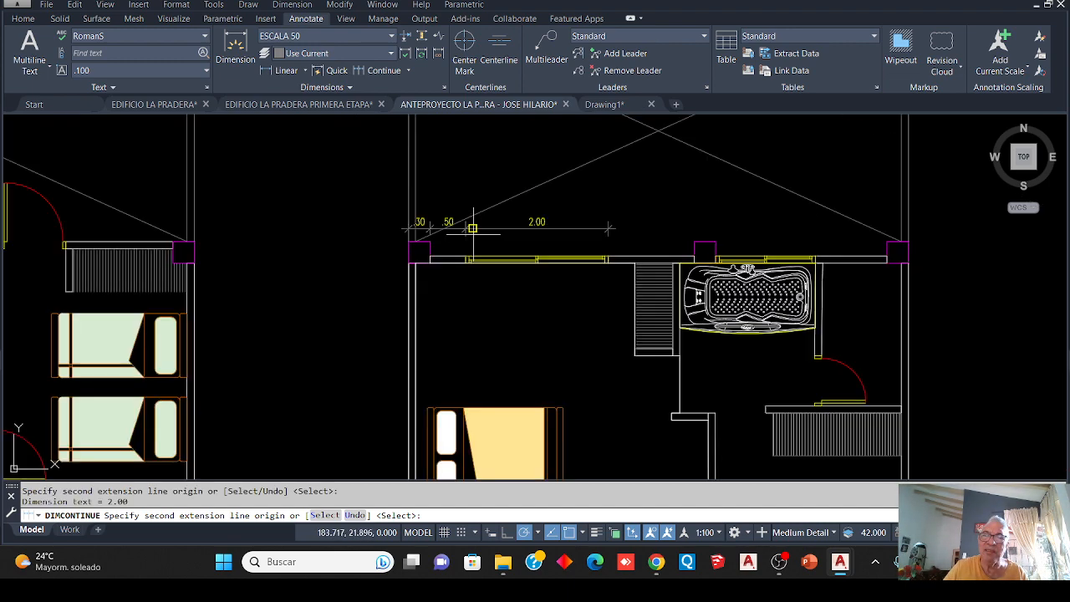
Continue the dimension chain to both edges of the middle column and on to the far edge of the bathroom window
middle_drag(663, 255, 279, 220)
scroll(291, 204, up, 3)
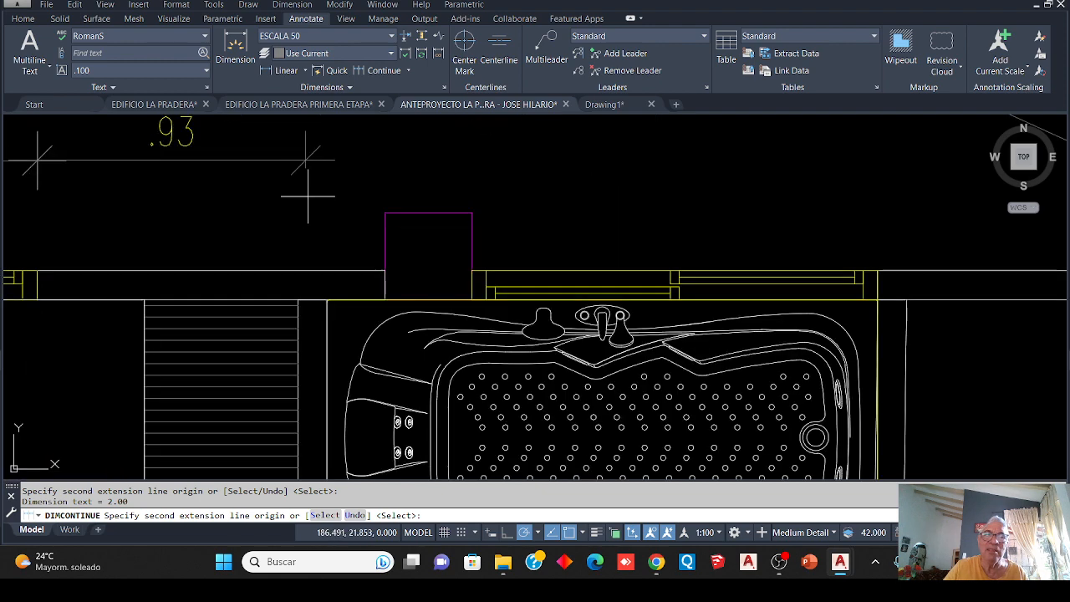
click(385, 213)
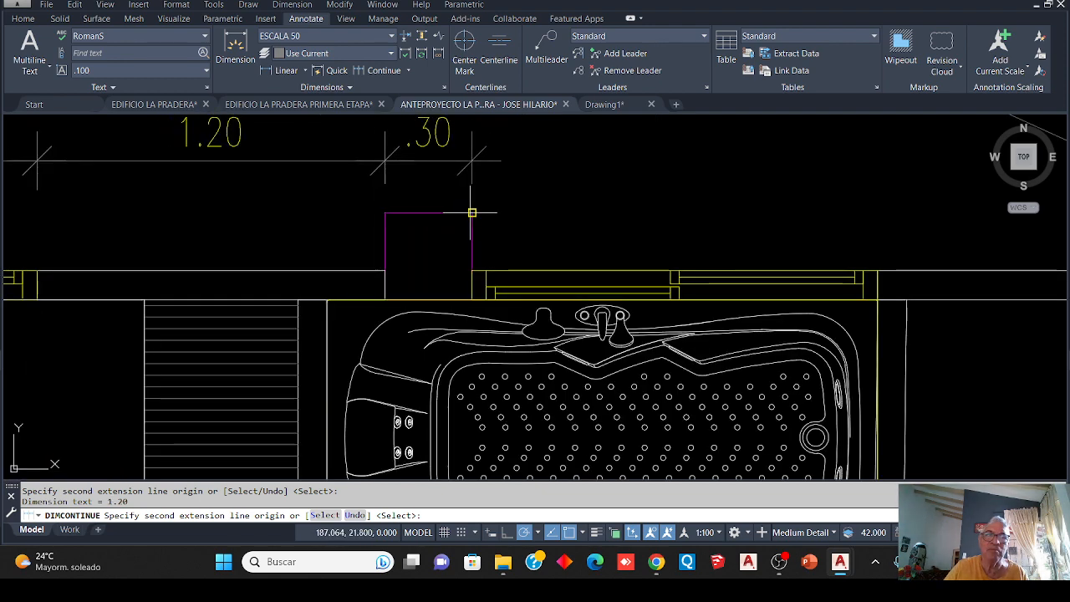
click(472, 213)
click(878, 271)
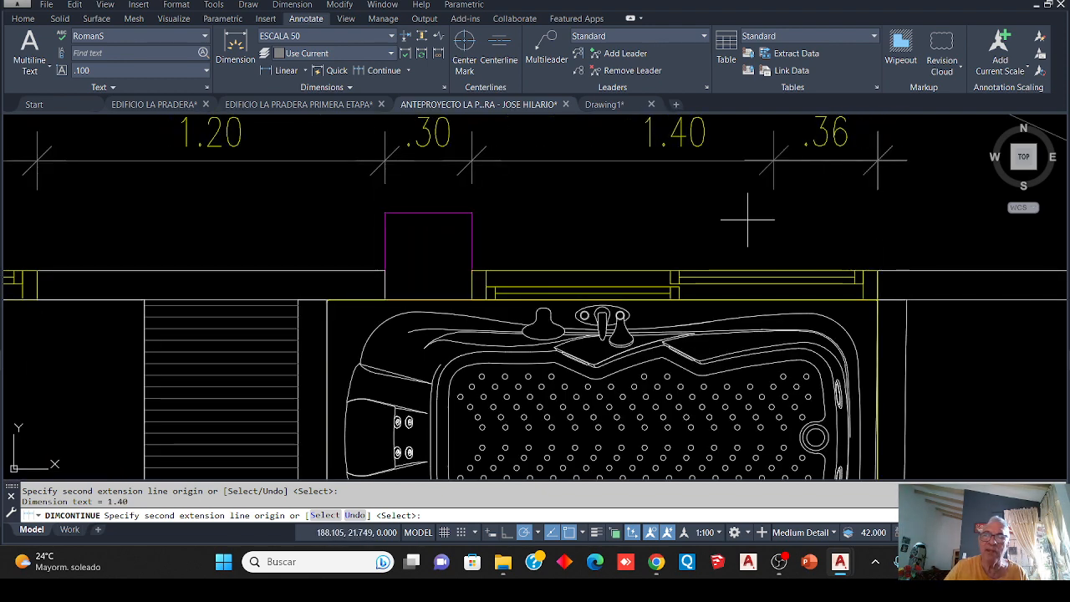
Continue the chain to the near and far edges of the rightmost column, and finish the continued dimensions
scroll(744, 213, down, 2)
scroll(315, 224, down, 4)
scroll(362, 240, up, 6)
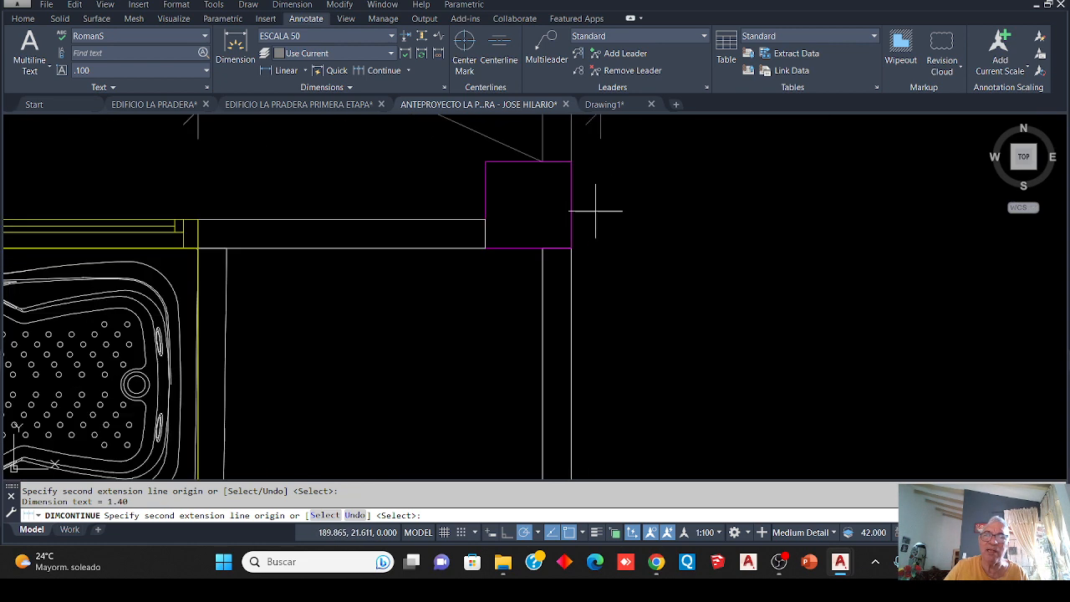
click(571, 162)
key(Return)
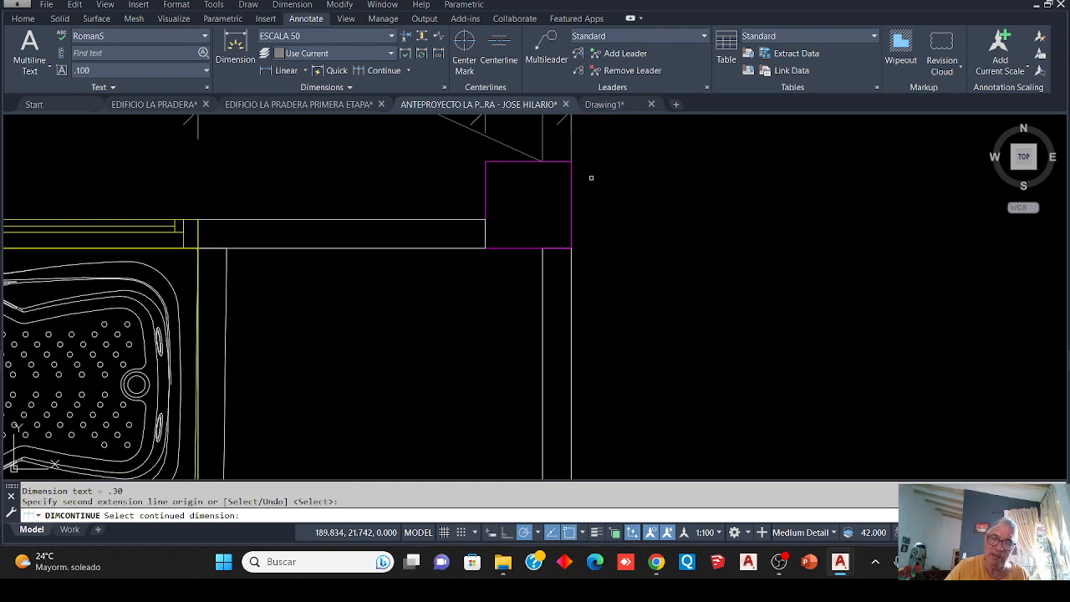
key(Return)
scroll(591, 177, down, 5)
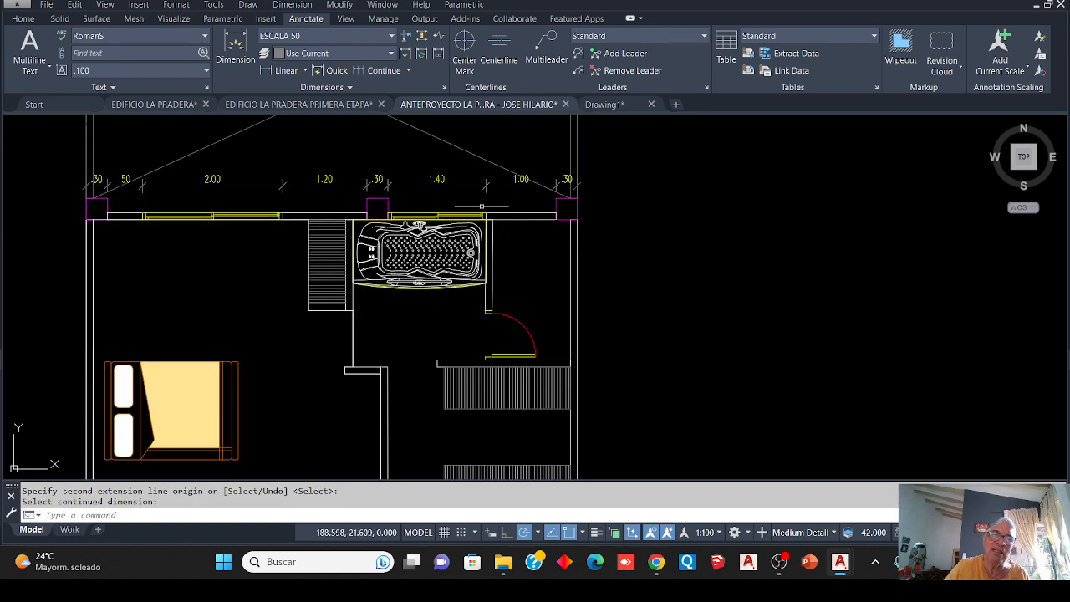
Add an overall linear dimension between the outer corners of the two end columns, placed about 0.33 units above the chain
middle_drag(165, 193, 215, 284)
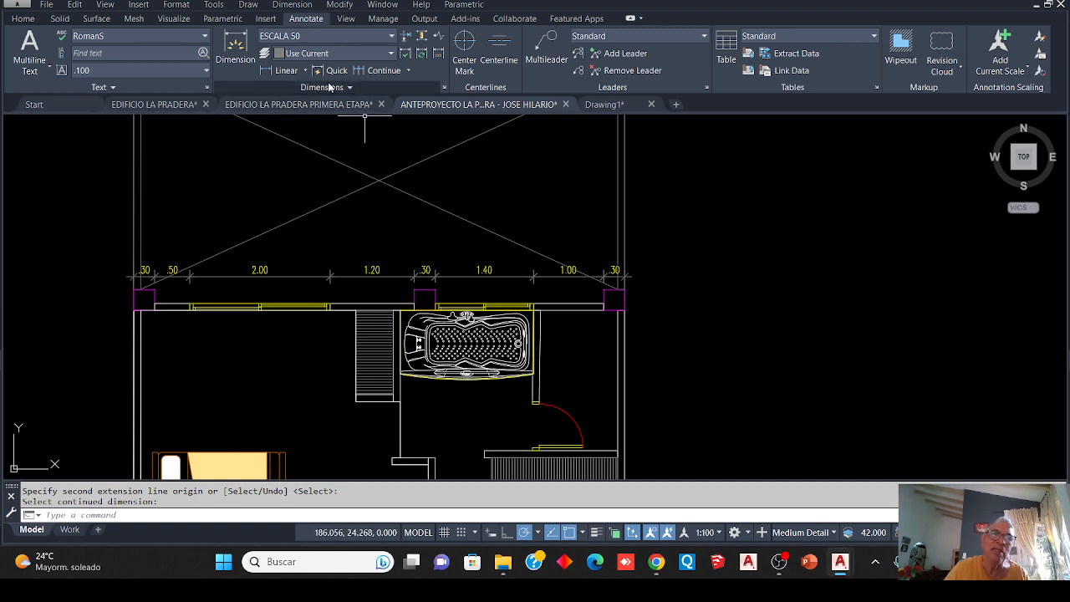
click(286, 71)
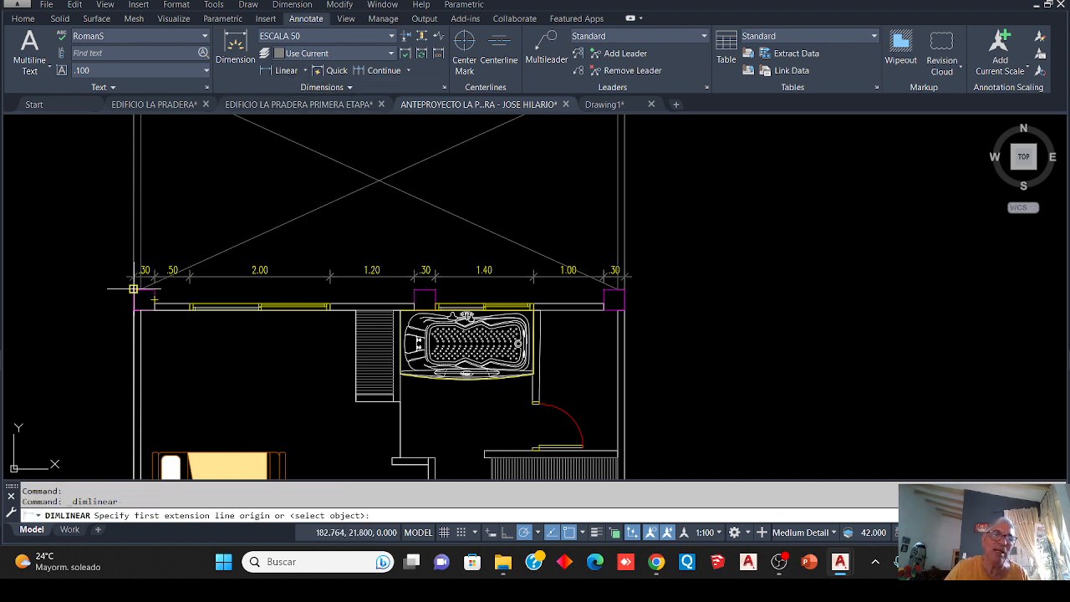
click(134, 288)
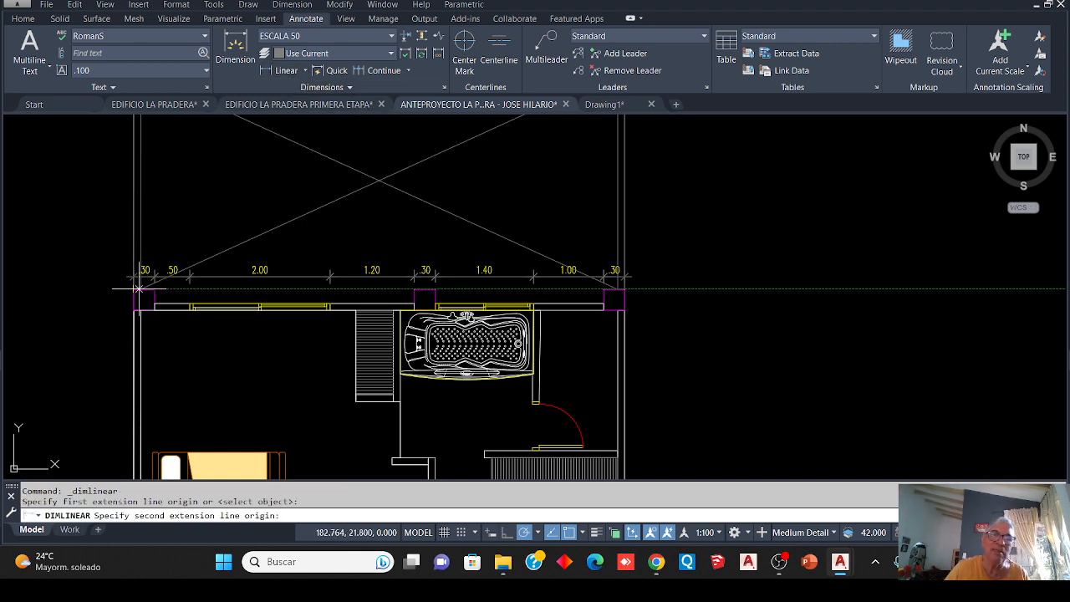
click(623, 288)
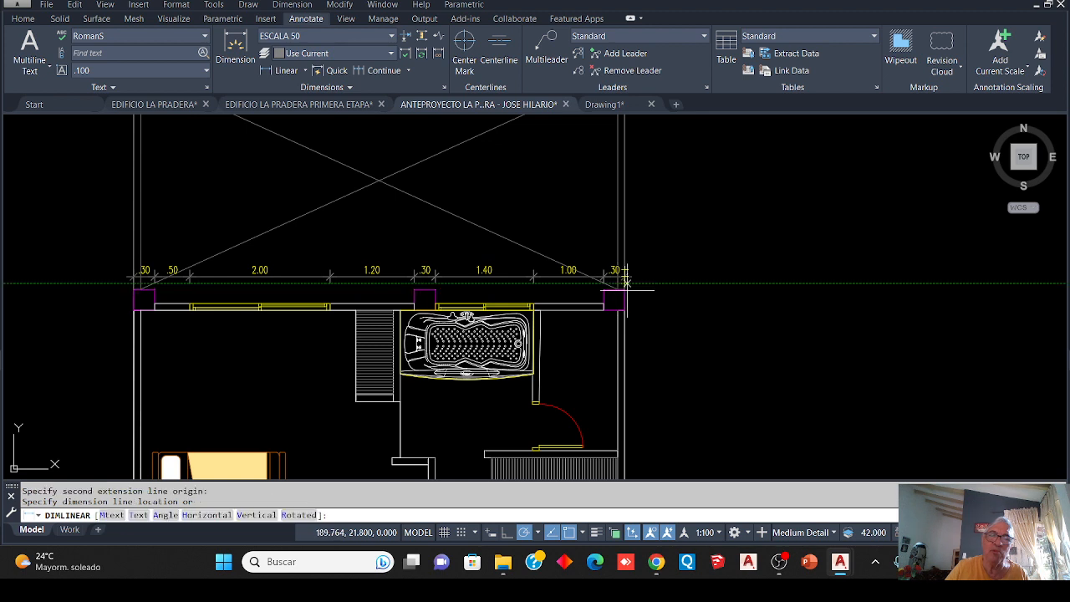
click(652, 244)
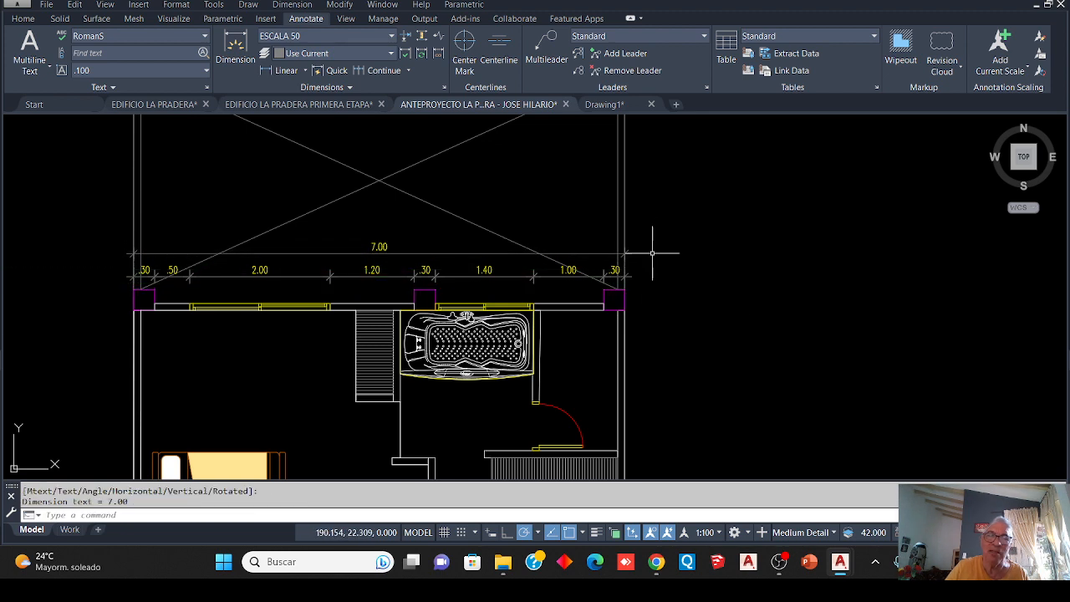
Examine the completed dimension rows against the whole plan and the bedroom and bathroom areas below them
scroll(415, 272, down, 4)
scroll(413, 272, up, 5)
scroll(412, 272, down, 5)
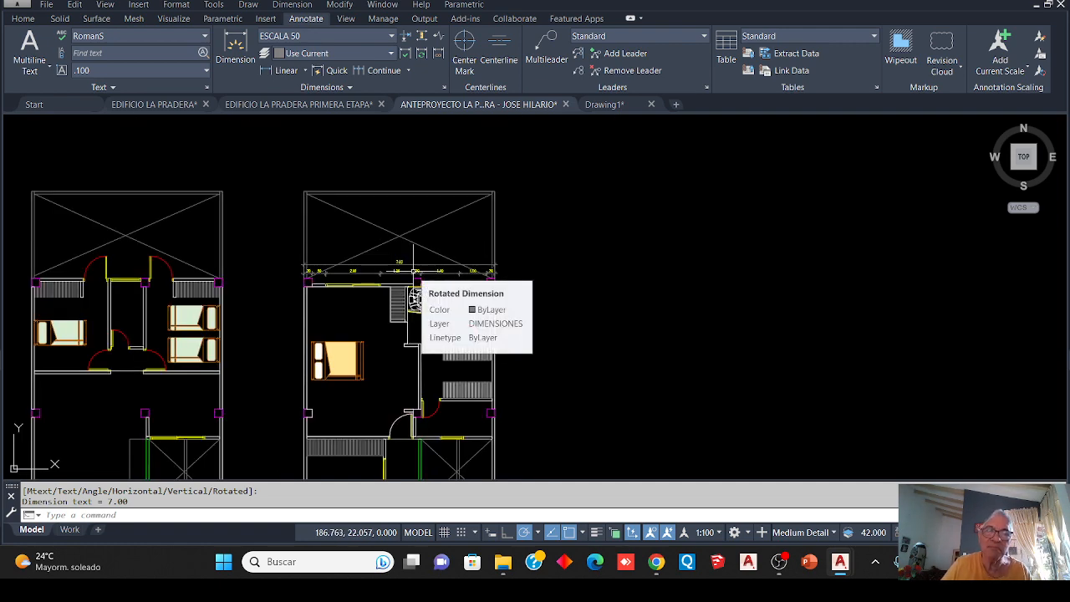
scroll(417, 230, down, 4)
scroll(378, 288, up, 4)
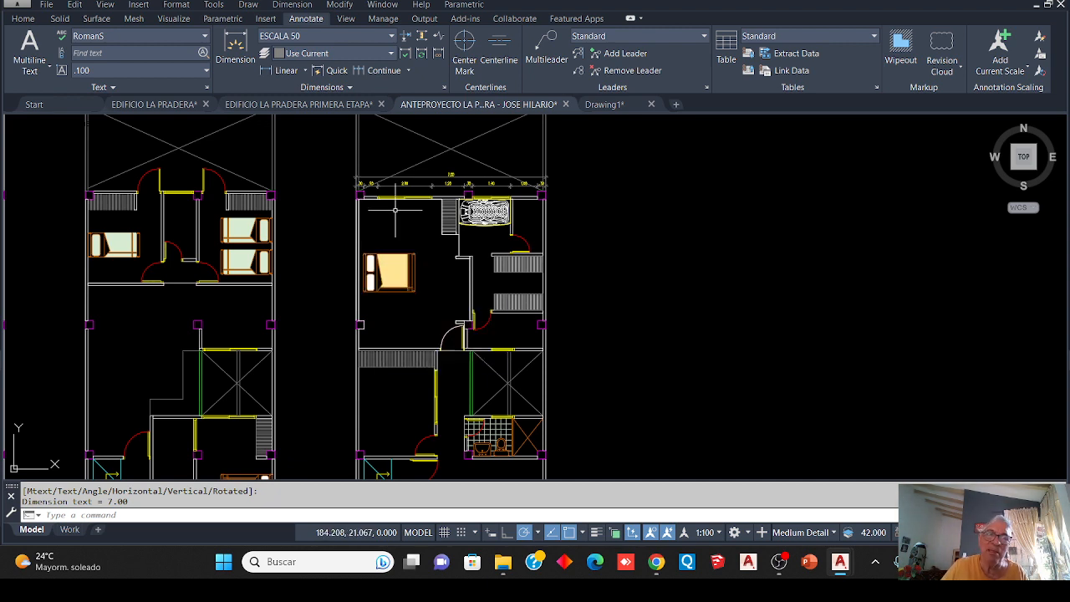
scroll(418, 205, up, 5)
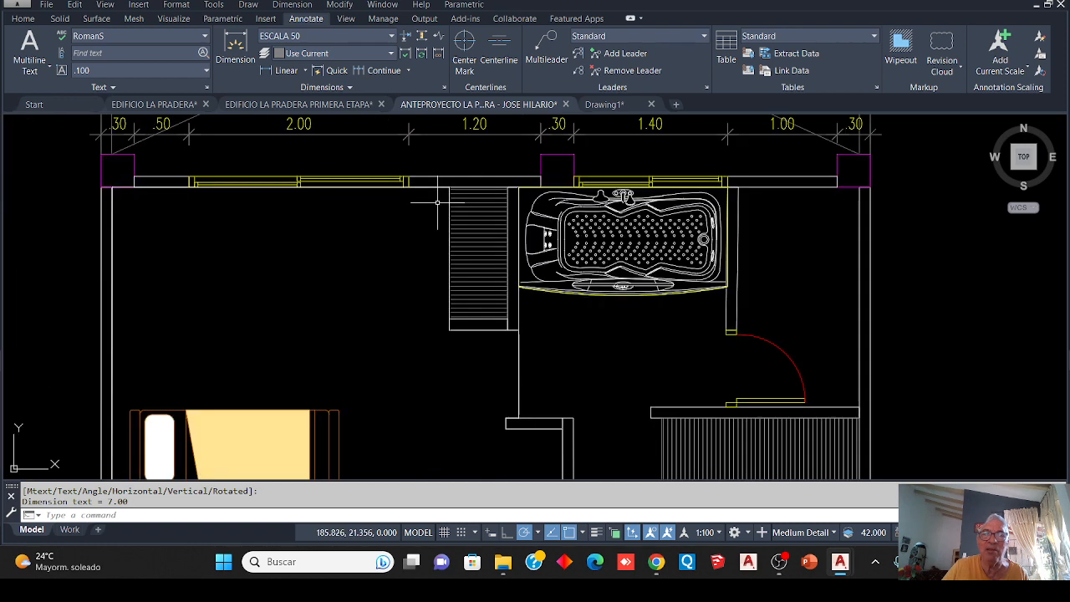
scroll(434, 197, down, 3)
scroll(424, 207, up, 3)
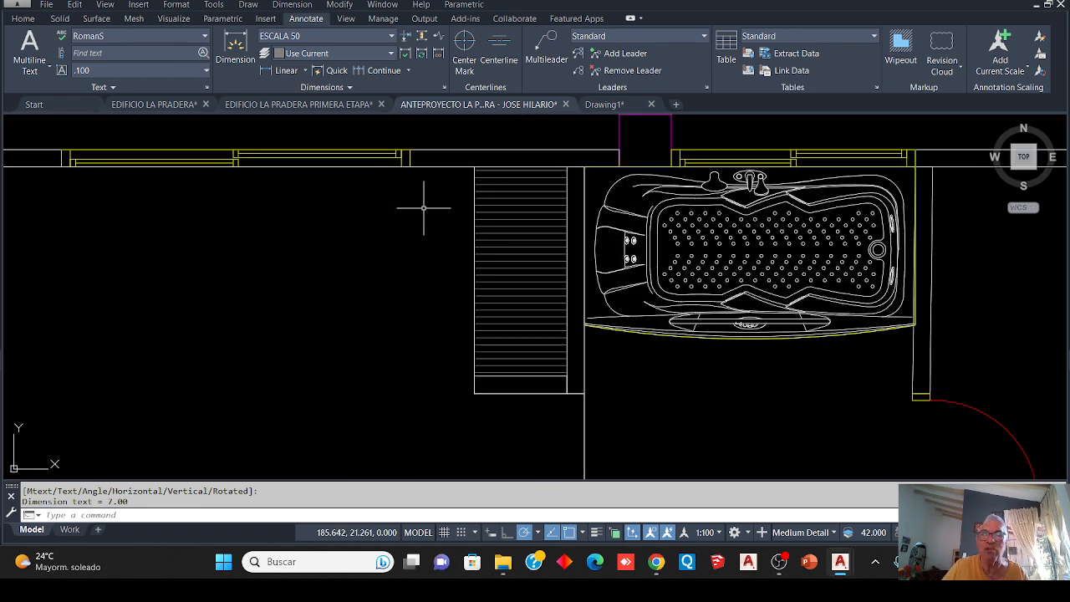
Add a vertical linear dimension along the closet beside the bathtub, from the top wall's inner face to the end of its hatched area
scroll(423, 207, down, 4)
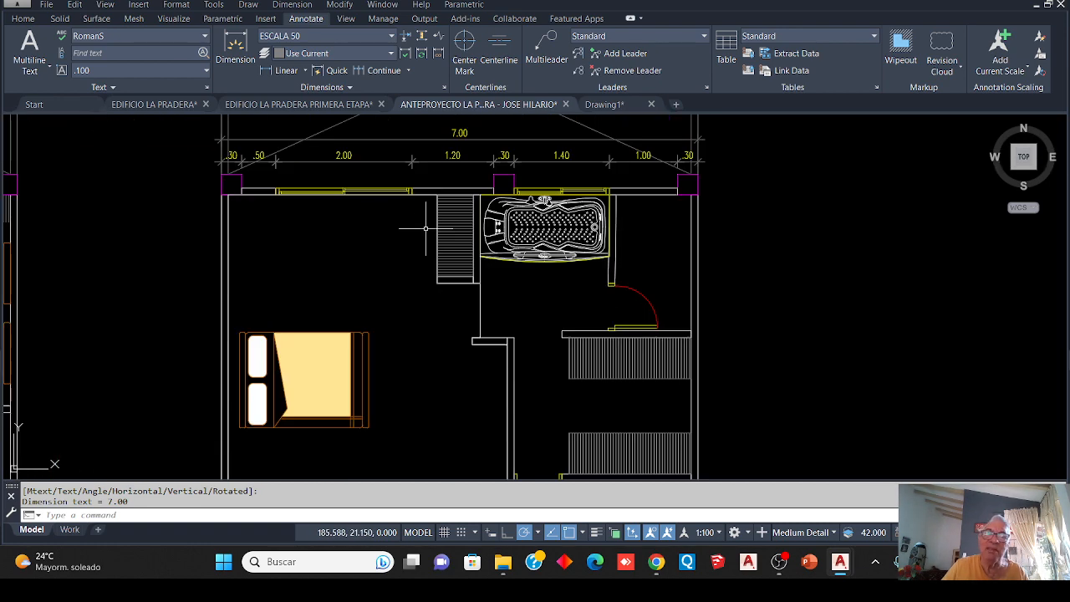
scroll(385, 230, down, 1)
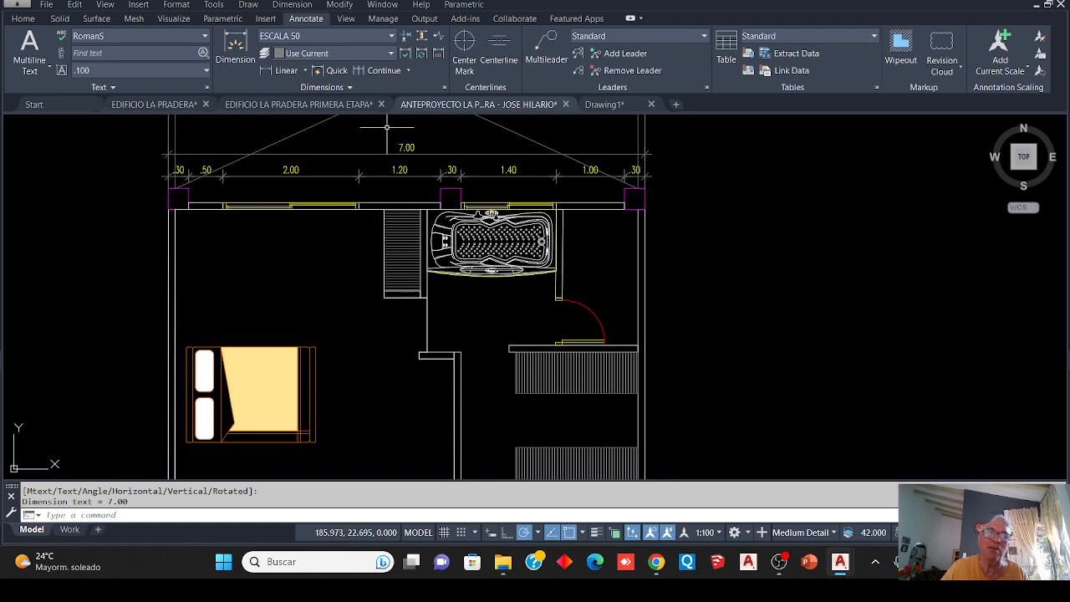
click(276, 71)
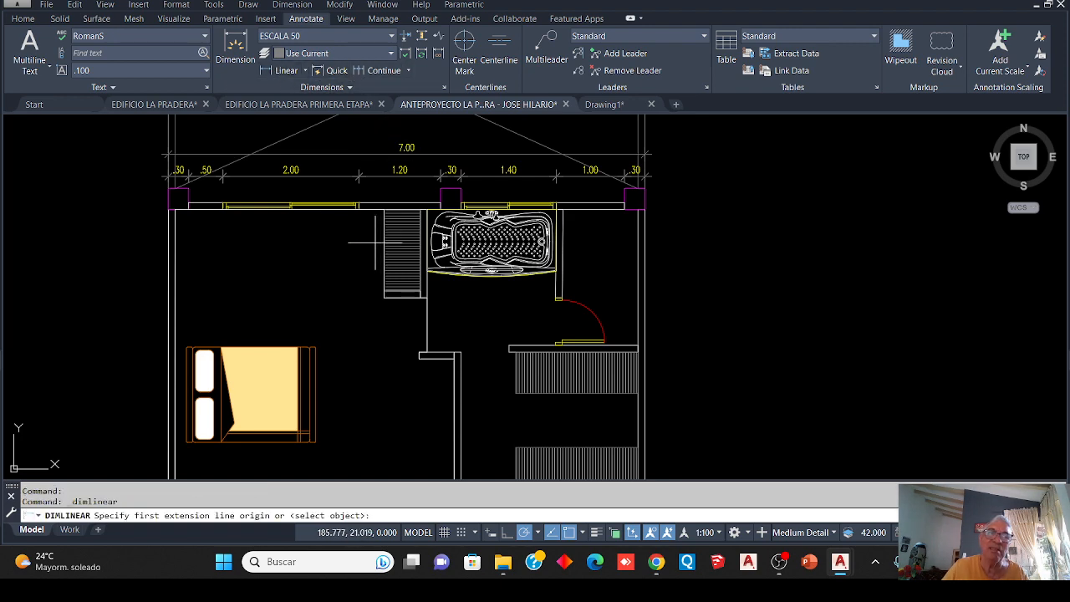
scroll(375, 226, up, 4)
click(379, 171)
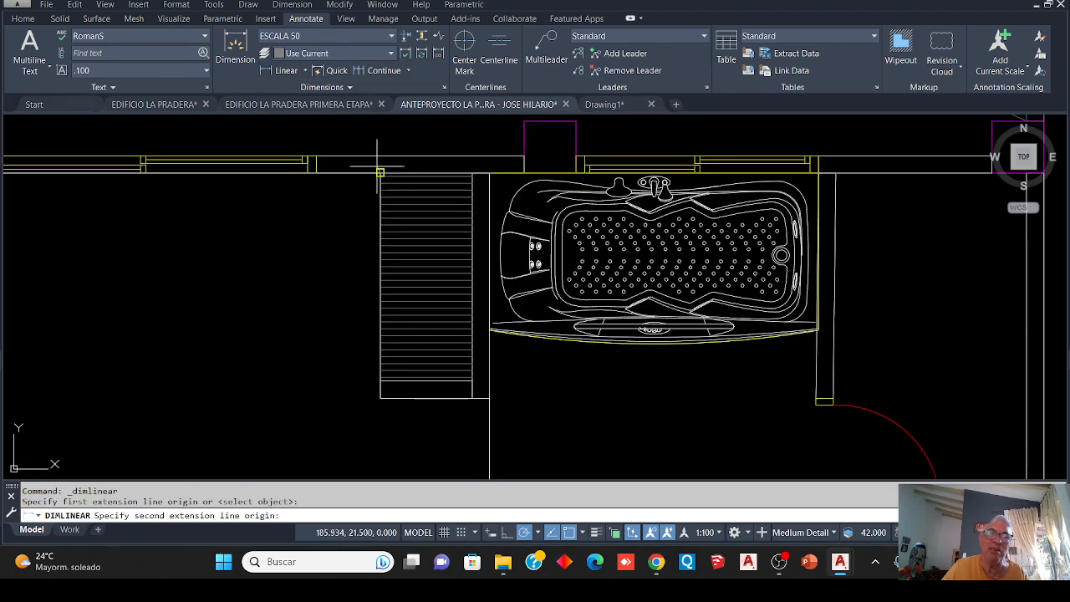
click(380, 380)
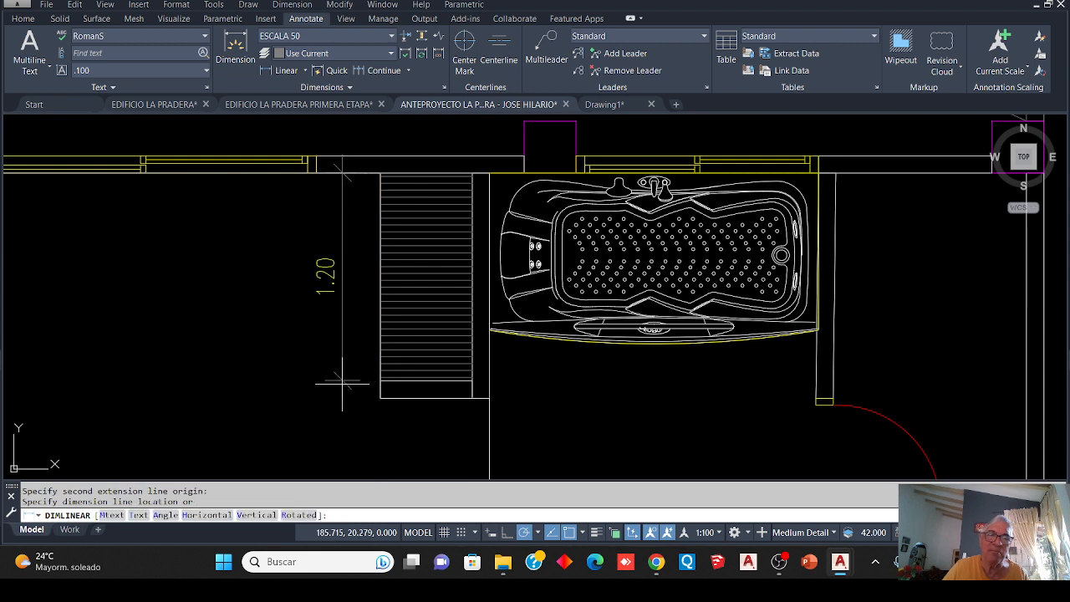
click(342, 384)
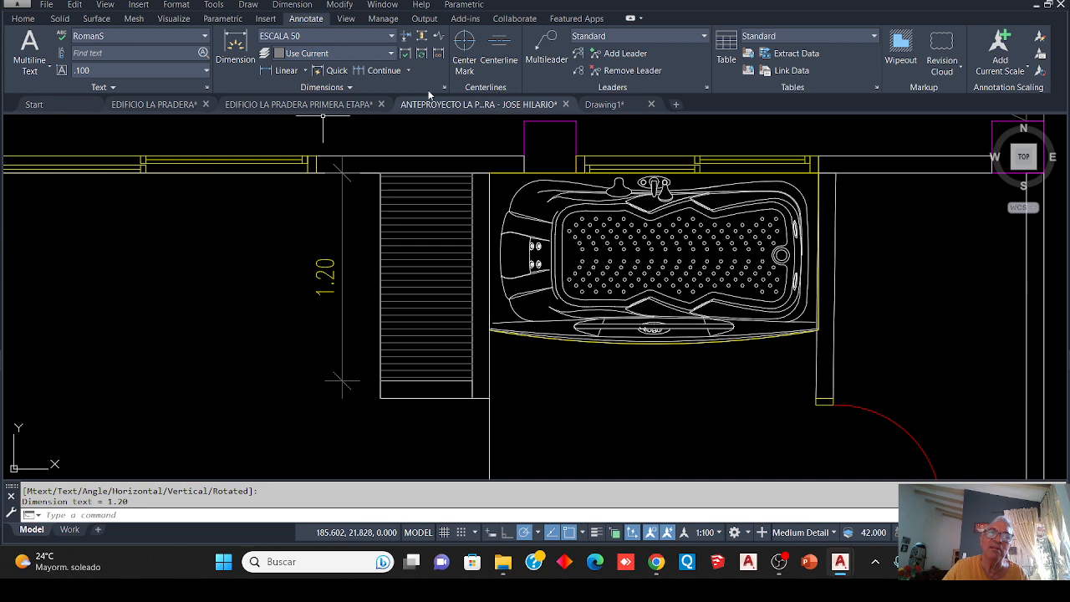
Continue the vertical dimension chain to the closet's outer edge and both faces of the short wall stub below the bathtub
click(378, 70)
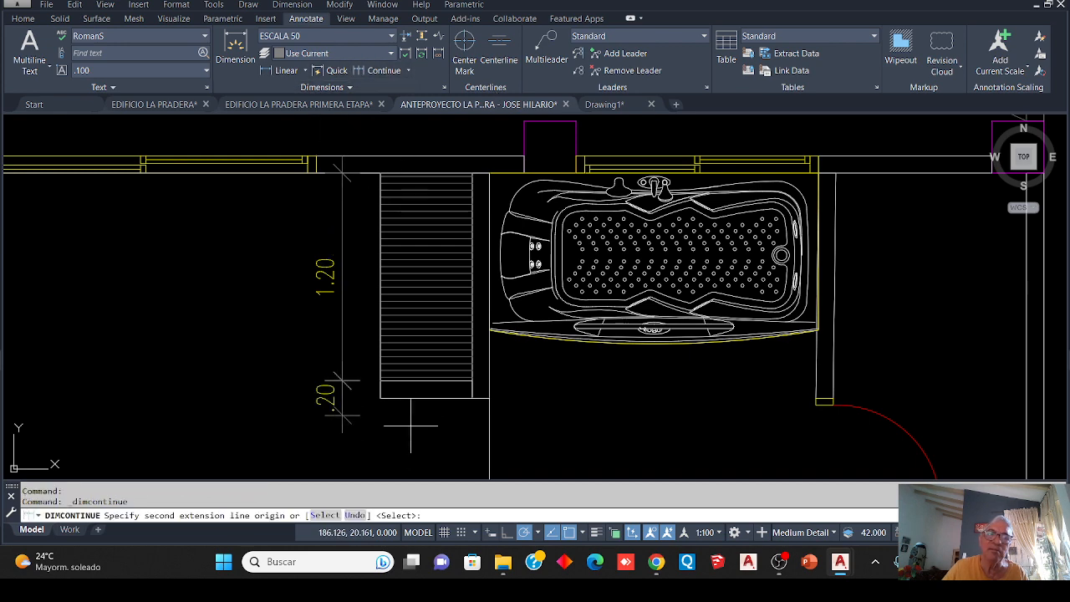
click(381, 397)
scroll(400, 314, down, 4)
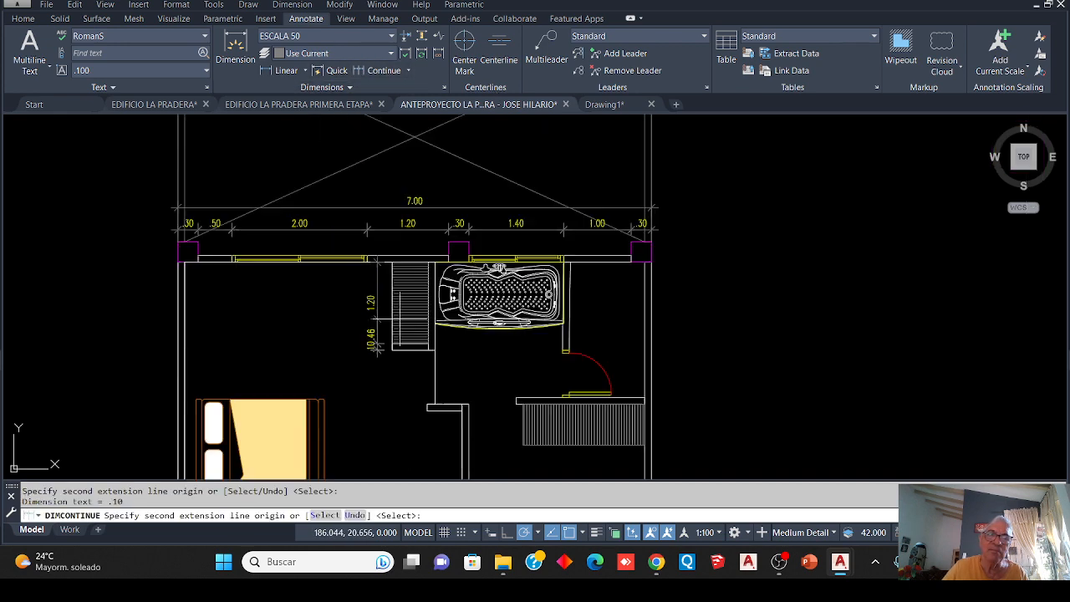
scroll(377, 348, down, 2)
scroll(410, 351, up, 6)
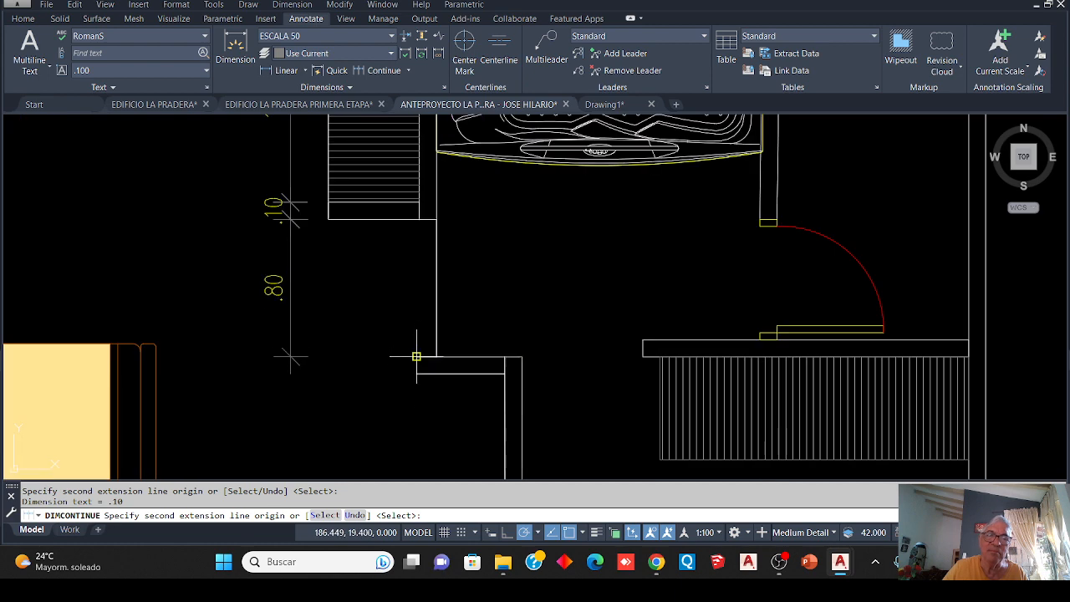
click(416, 372)
Continue the vertical chain down the bedroom to both faces of the short wall stub above the entrance door
scroll(370, 251, down, 3)
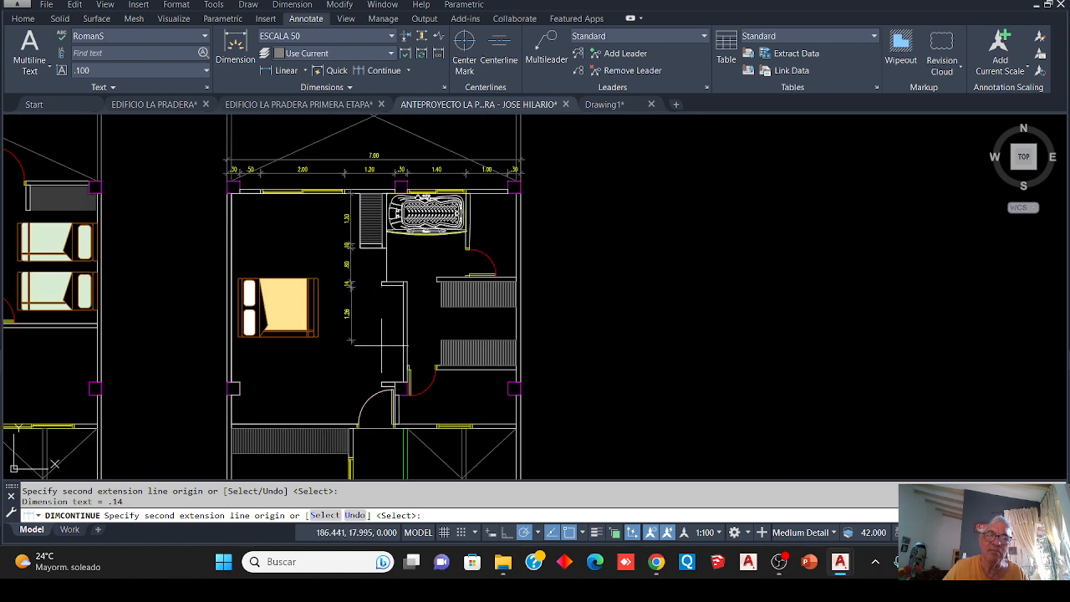
scroll(244, 388, up, 5)
scroll(384, 384, up, 2)
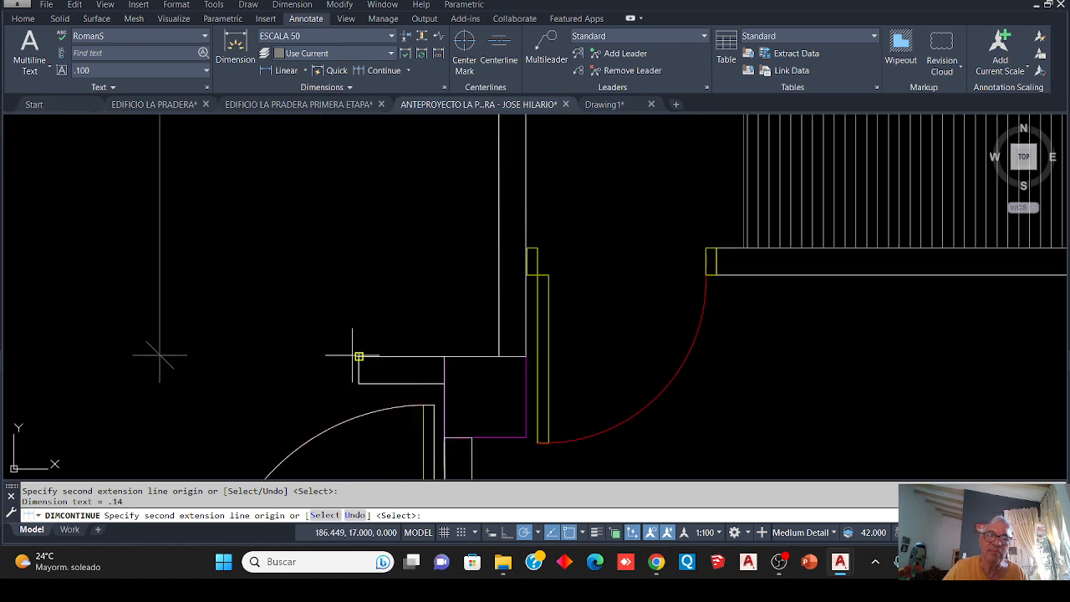
click(358, 359)
click(359, 383)
Continue the vertical chain to both faces of the bedroom's lower wall at the door jamb
scroll(340, 379, down, 3)
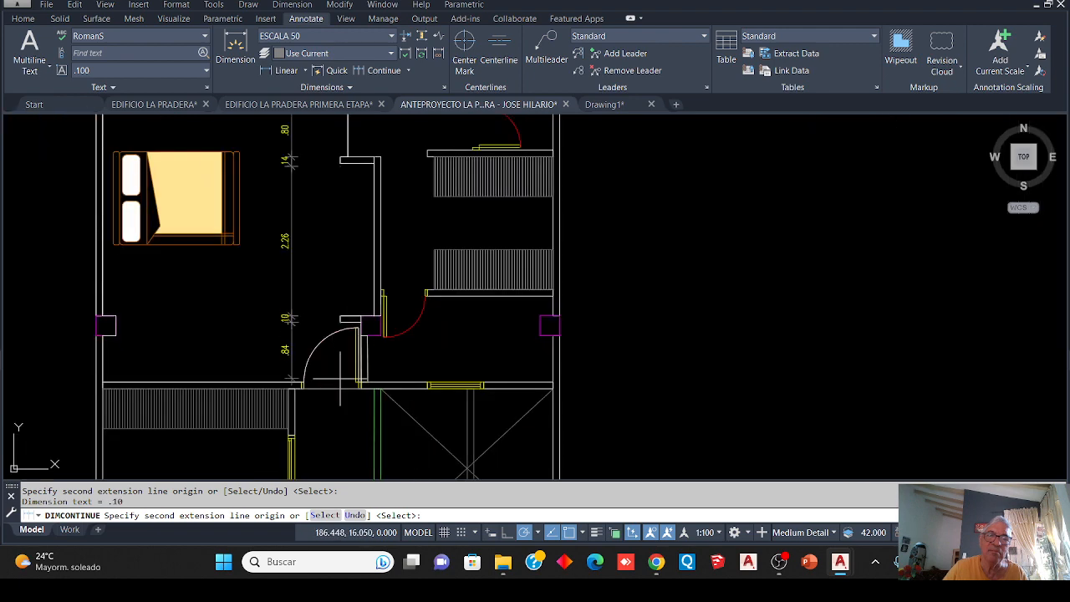
scroll(344, 387, up, 4)
scroll(345, 387, up, 2)
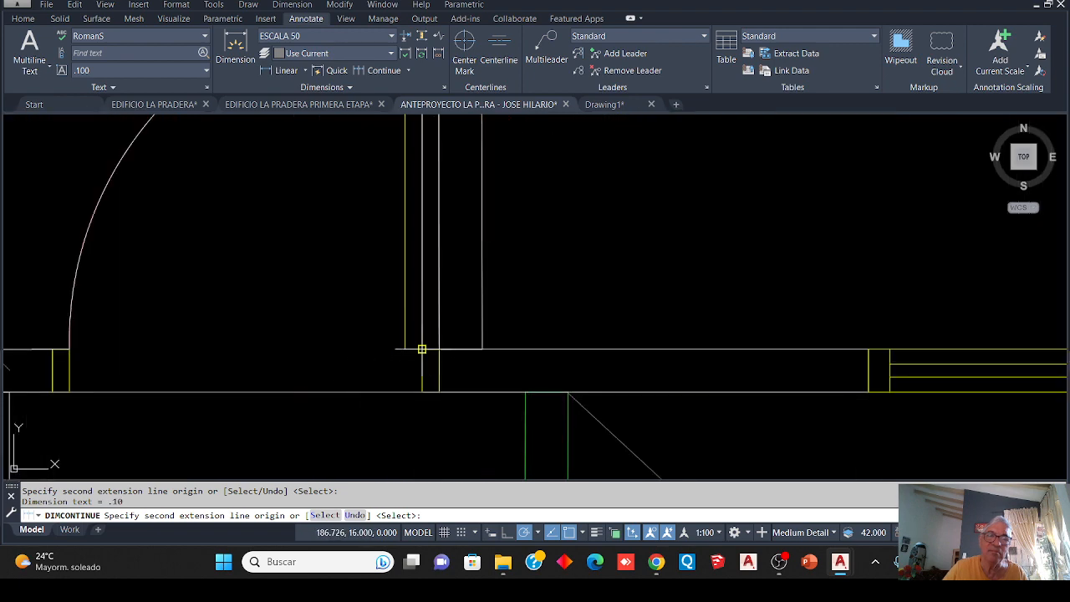
scroll(350, 320, down, 10)
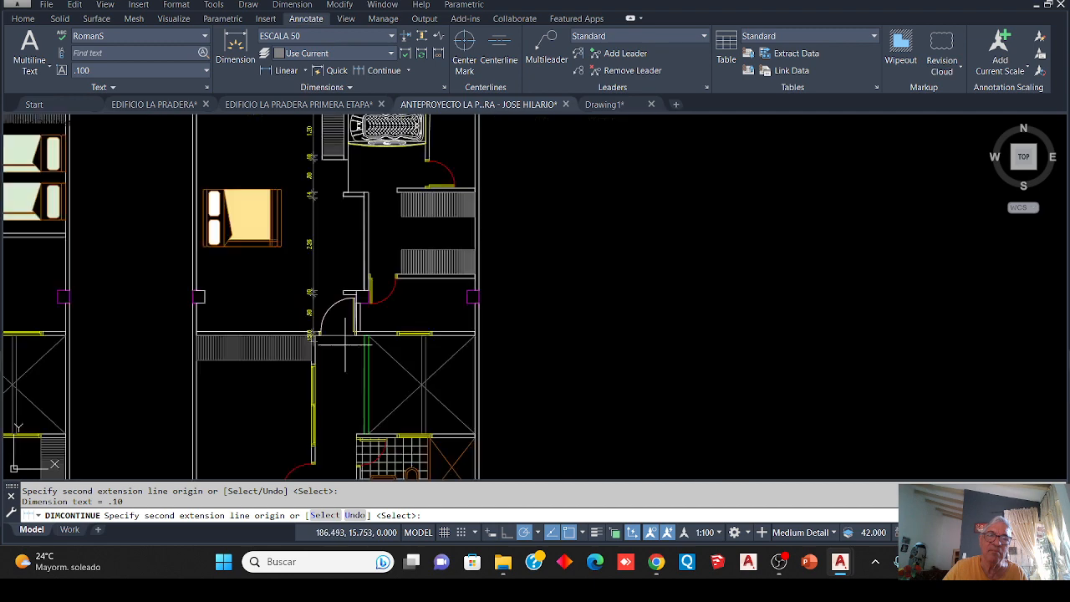
Examine the vertical dimension chain from the top wall down to the bedroom door, and finish the continued dimensions
middle_drag(345, 382, 391, 391)
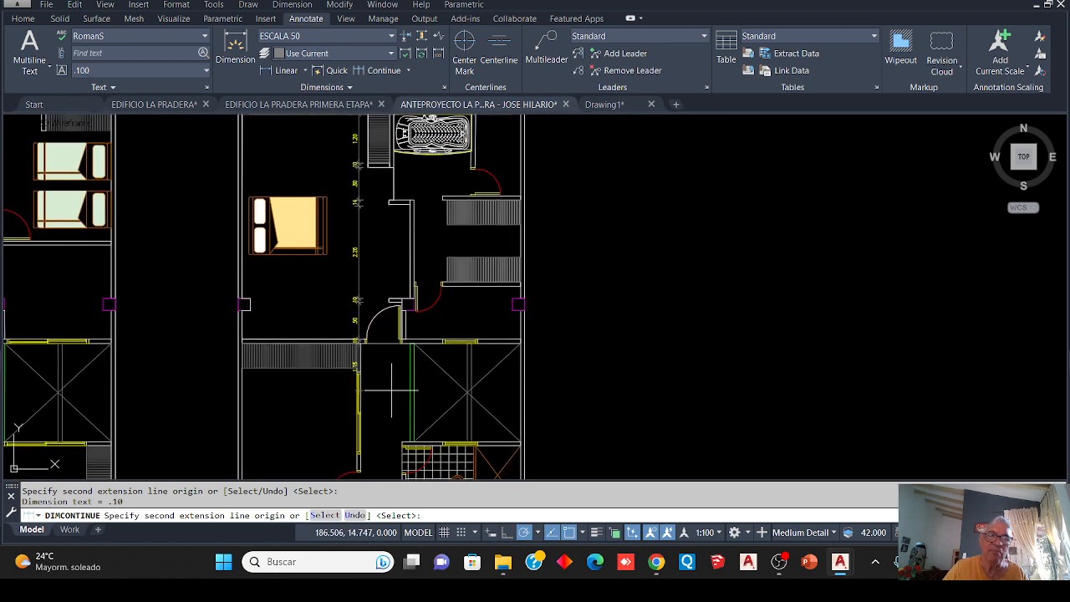
scroll(389, 385, down, 3)
scroll(390, 310, up, 5)
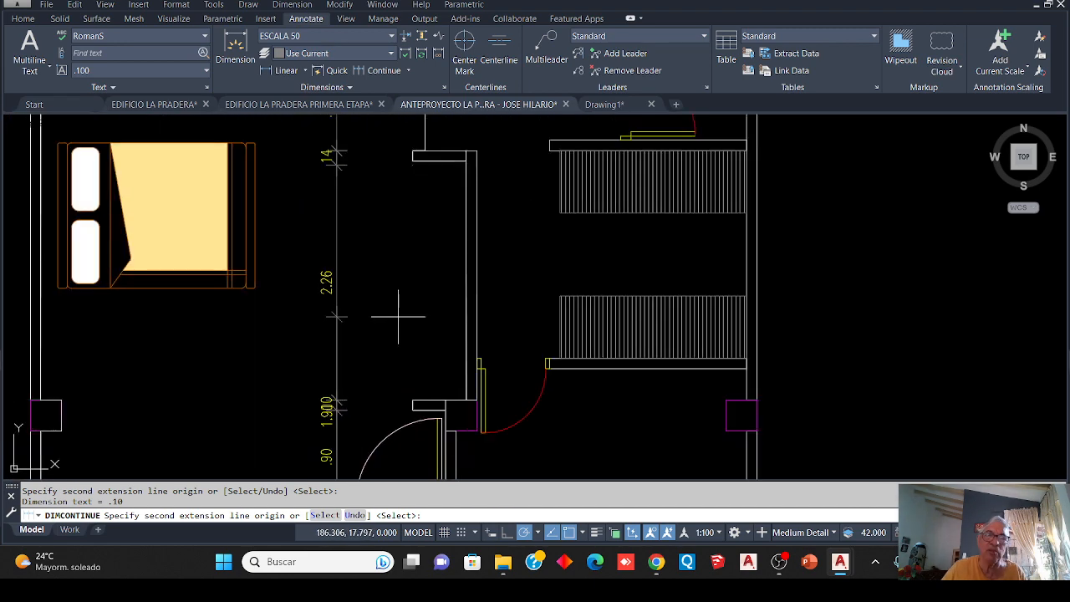
scroll(398, 316, down, 2)
middle_drag(394, 306, 390, 368)
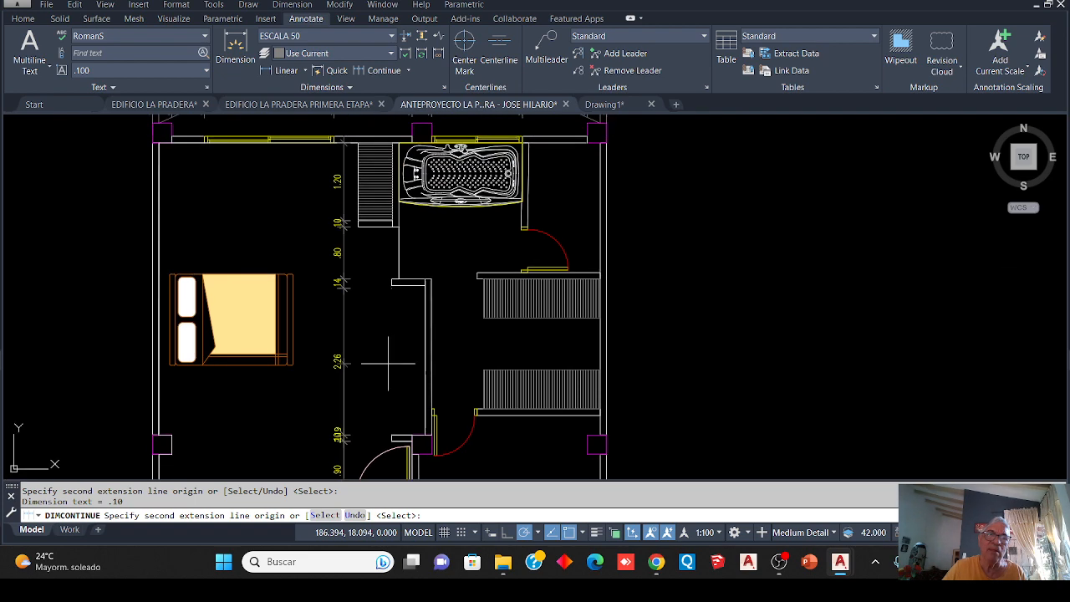
scroll(387, 364, down, 4)
scroll(372, 346, up, 4)
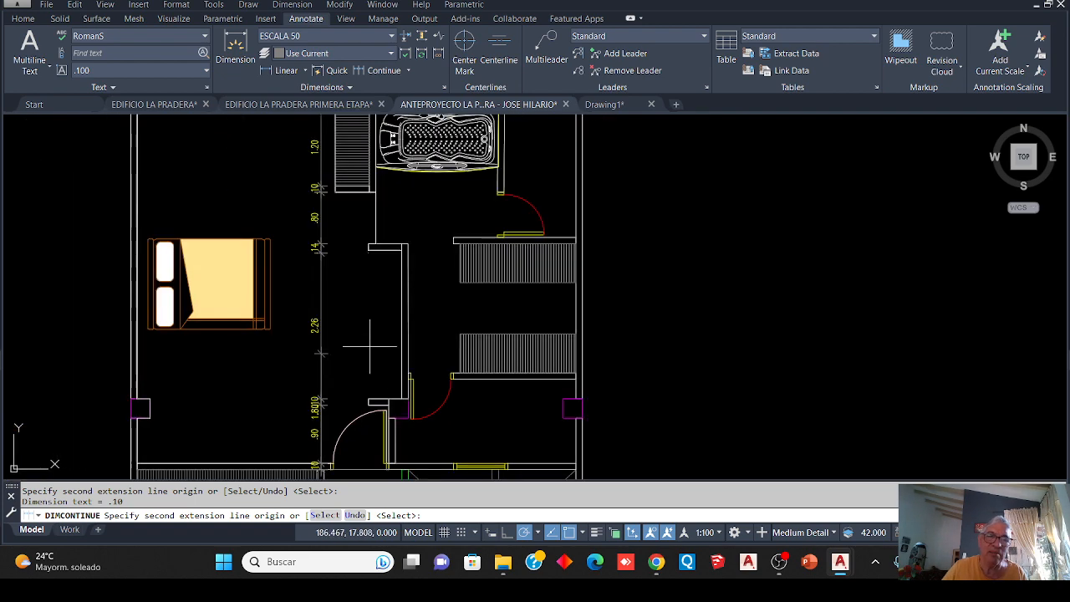
scroll(369, 346, down, 3)
scroll(354, 422, up, 7)
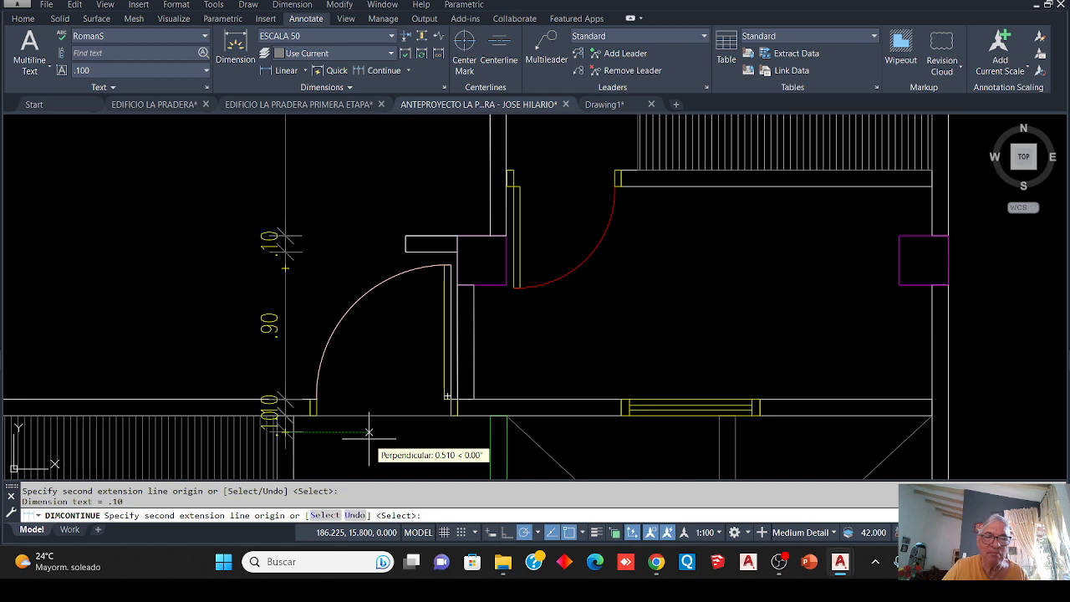
scroll(334, 351, up, 5)
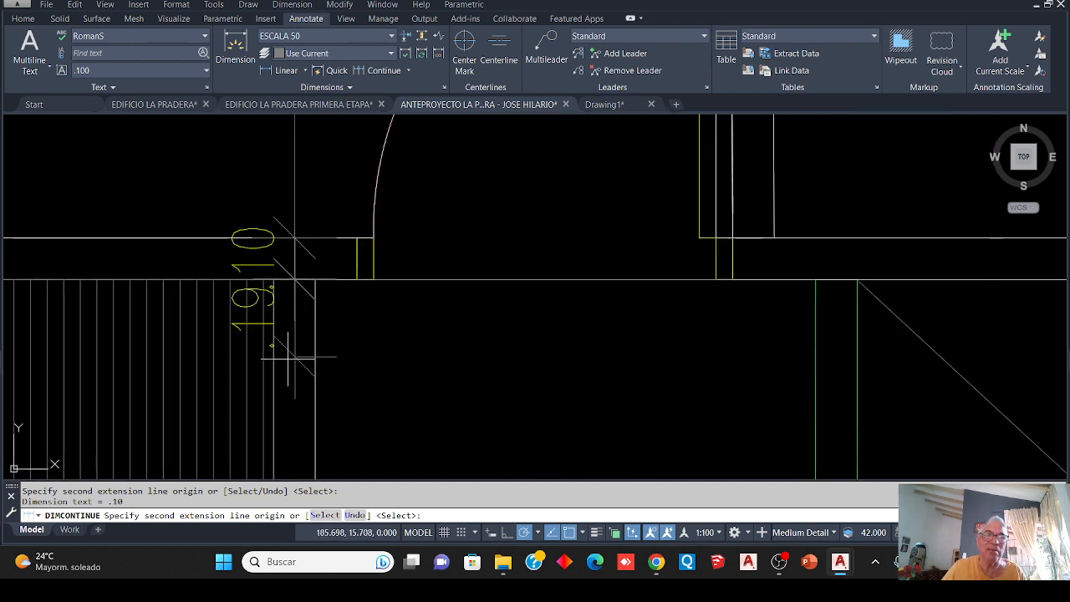
scroll(289, 358, down, 2)
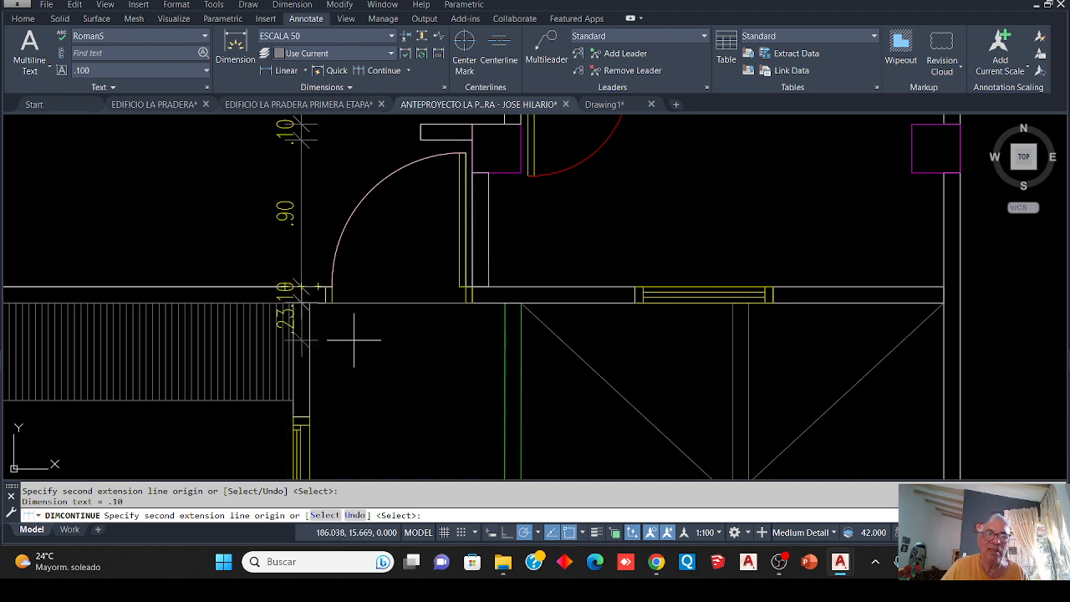
scroll(353, 340, down, 3)
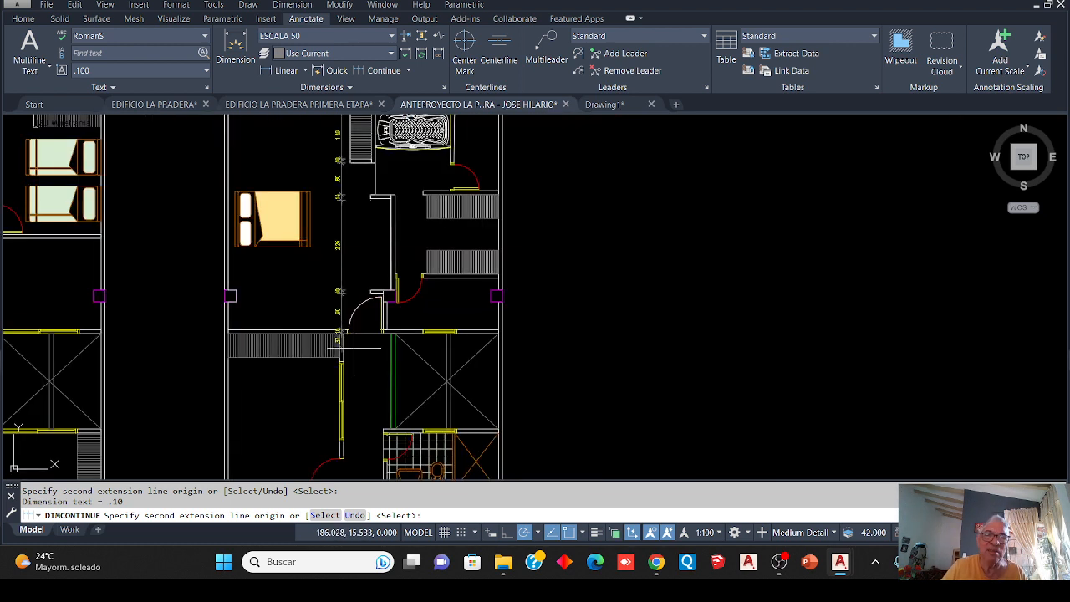
middle_drag(361, 280, 364, 315)
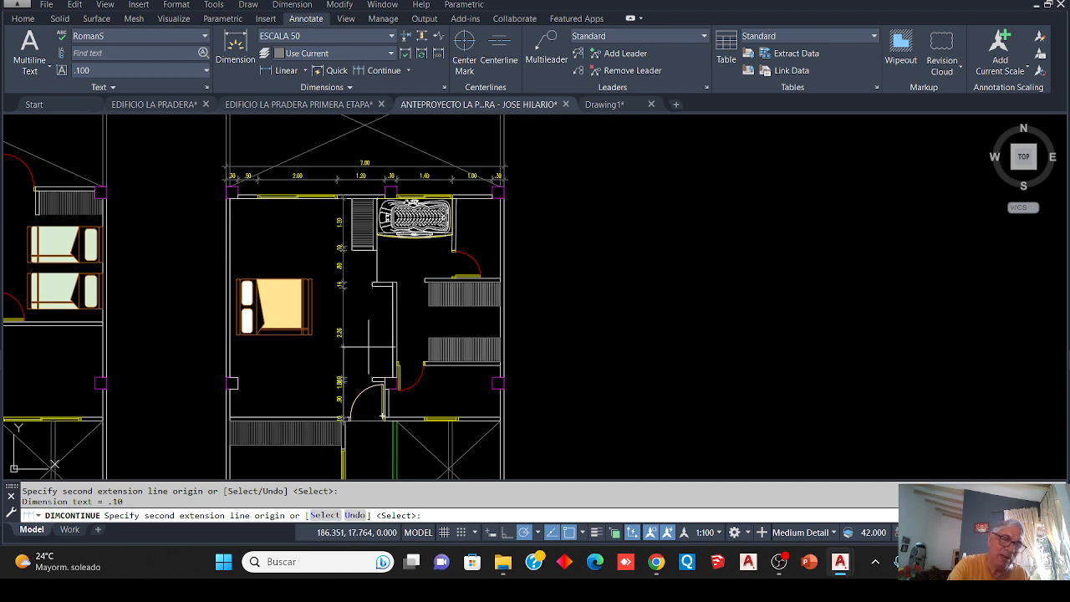
key(Escape)
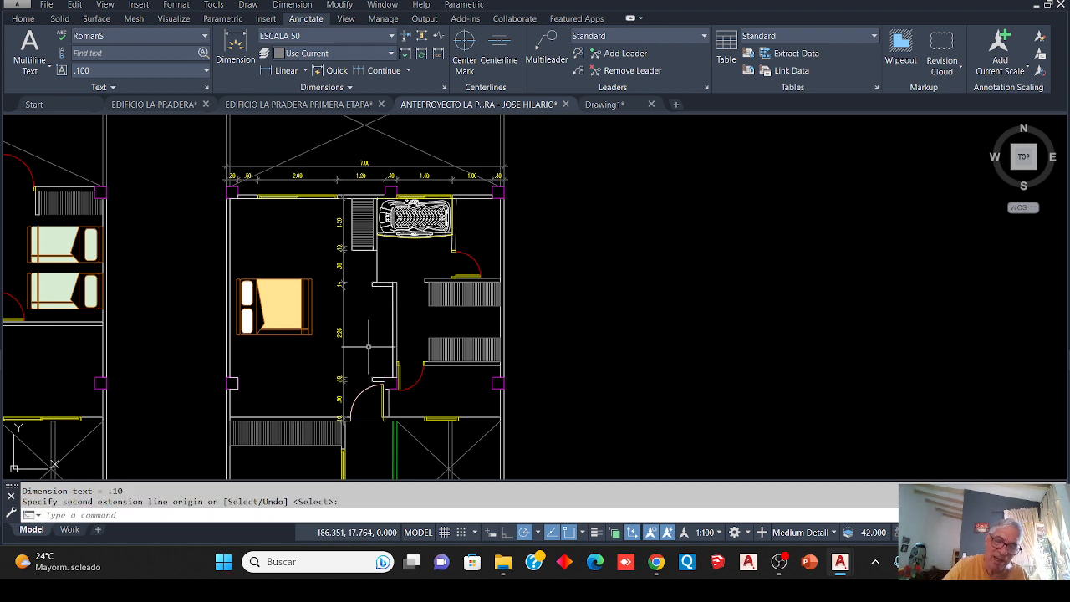
Move the vertical chain's dimensions, except the lower wall's thickness, horizontally a short distance toward the bed
text(M)
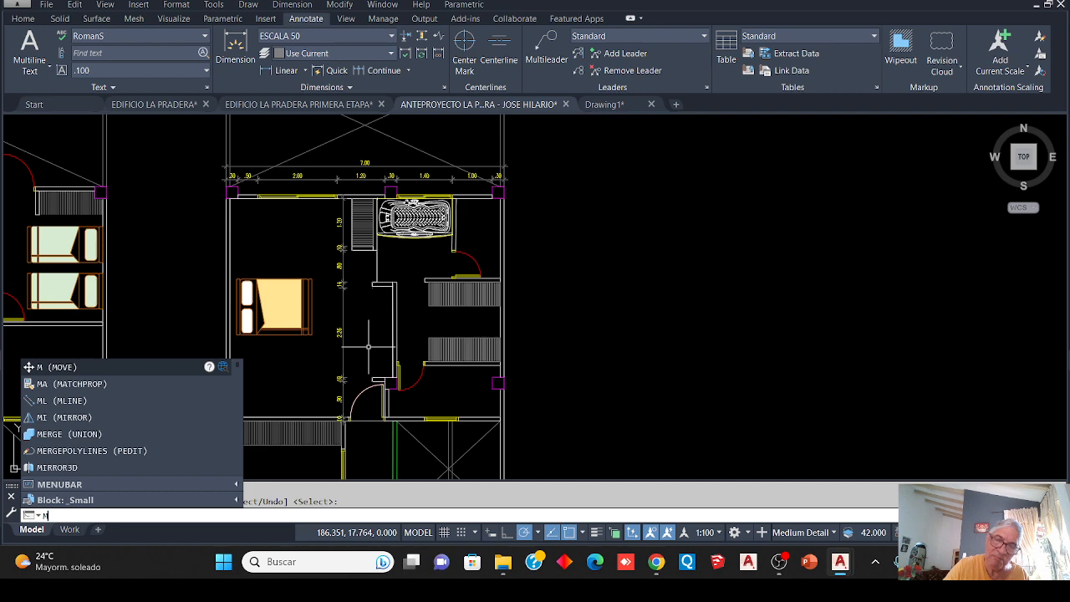
key(Return)
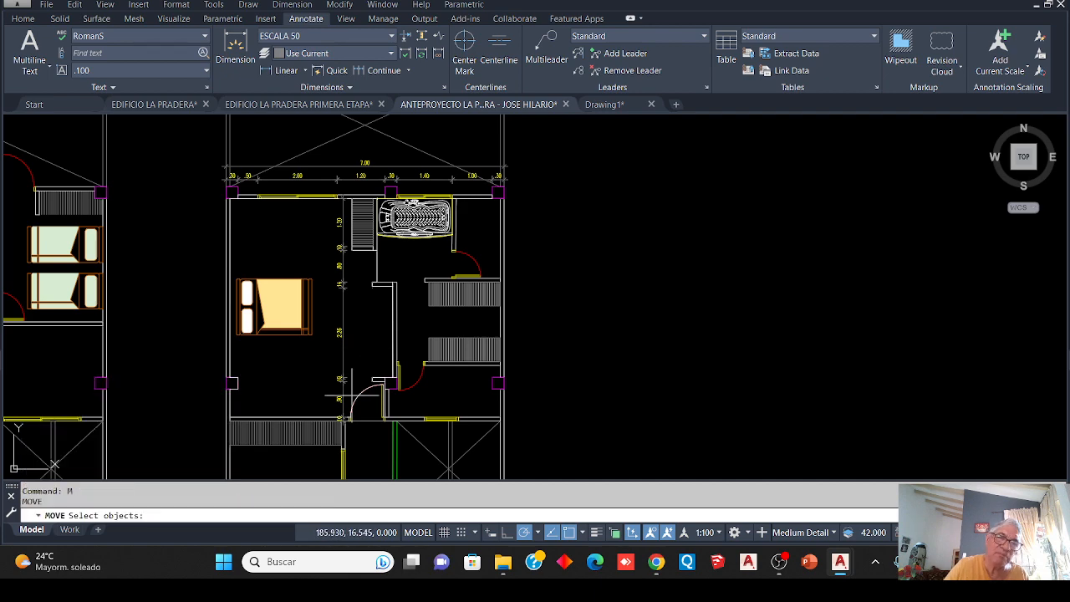
click(368, 398)
click(333, 251)
scroll(341, 248, up, 8)
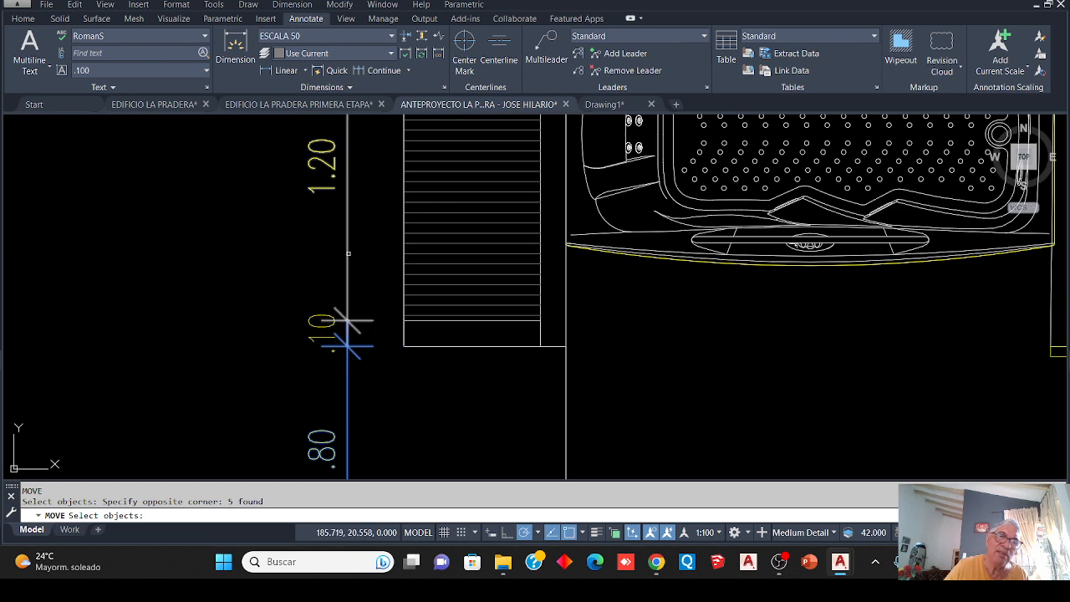
click(347, 334)
click(347, 332)
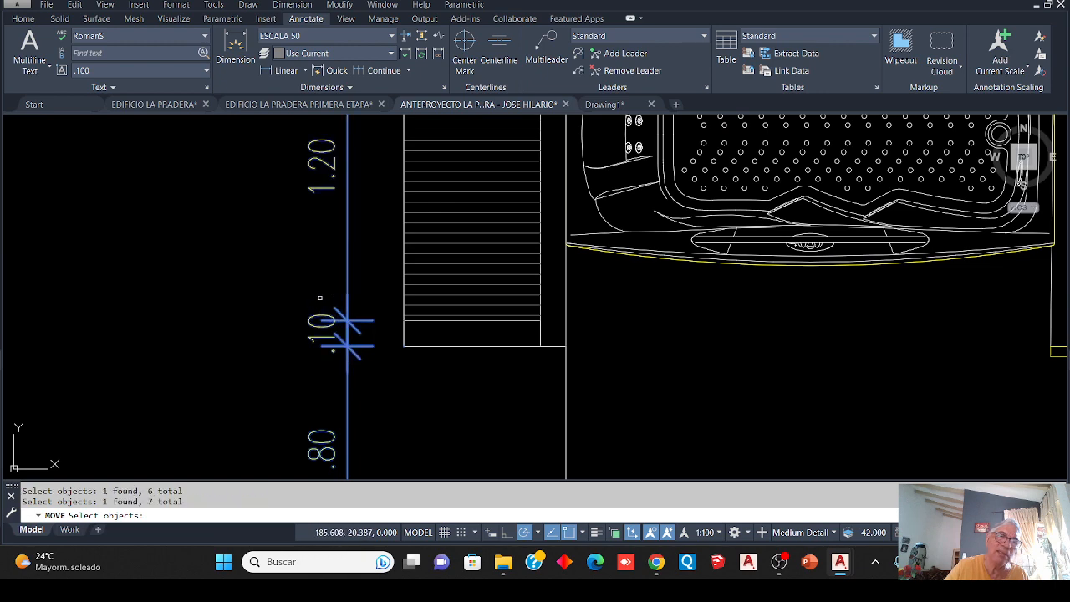
scroll(334, 326, down, 8)
scroll(305, 421, up, 5)
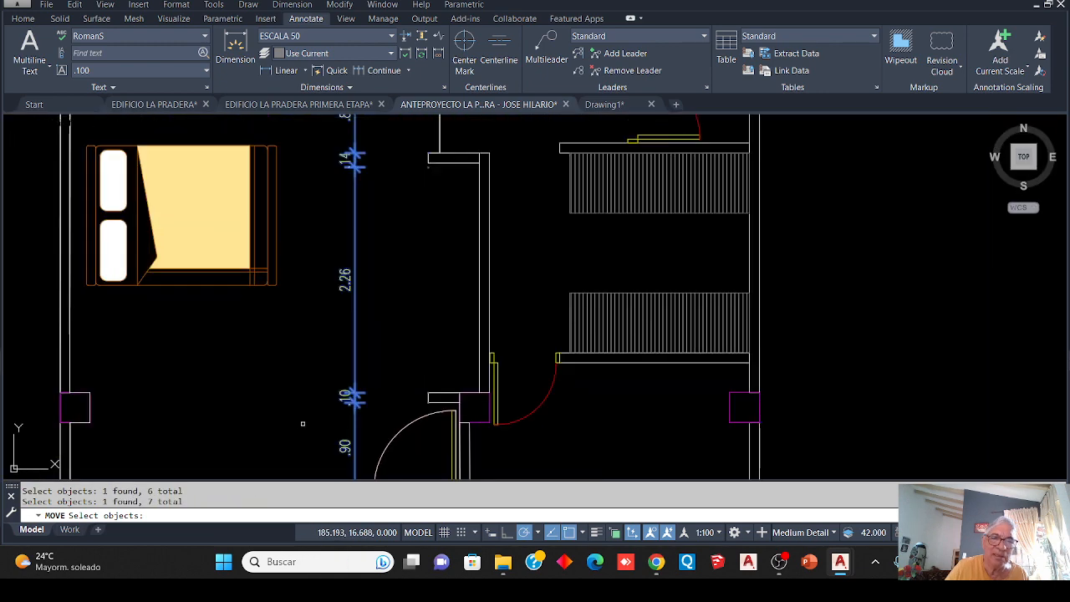
key(Return)
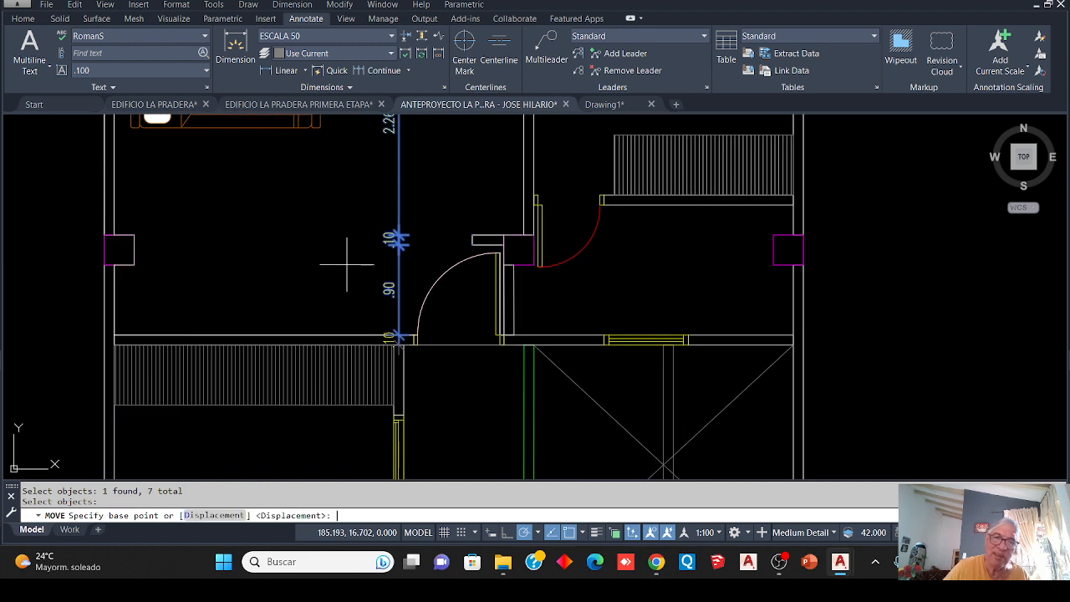
click(346, 264)
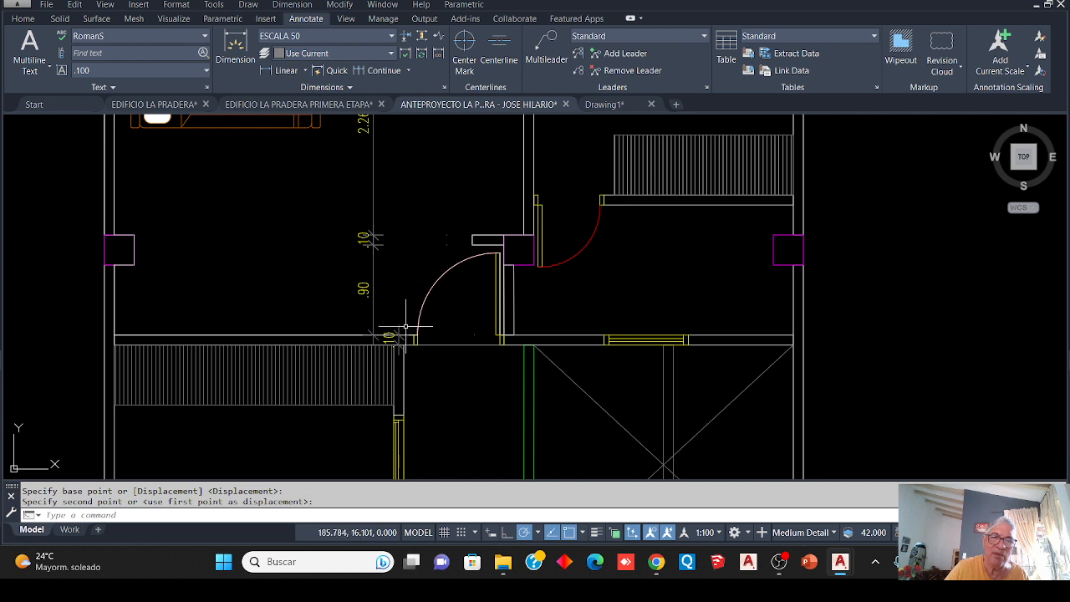
click(363, 331)
Move the thickness dimension of the bedroom's lower wall horizontally into line with the rest of the vertical chain
scroll(363, 331, up, 5)
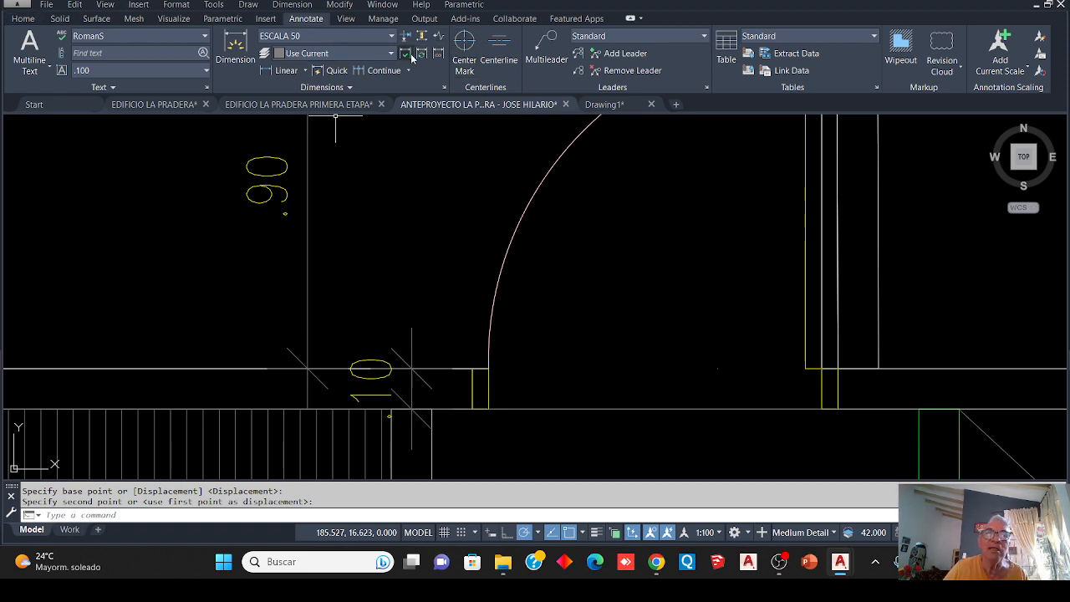
click(30, 23)
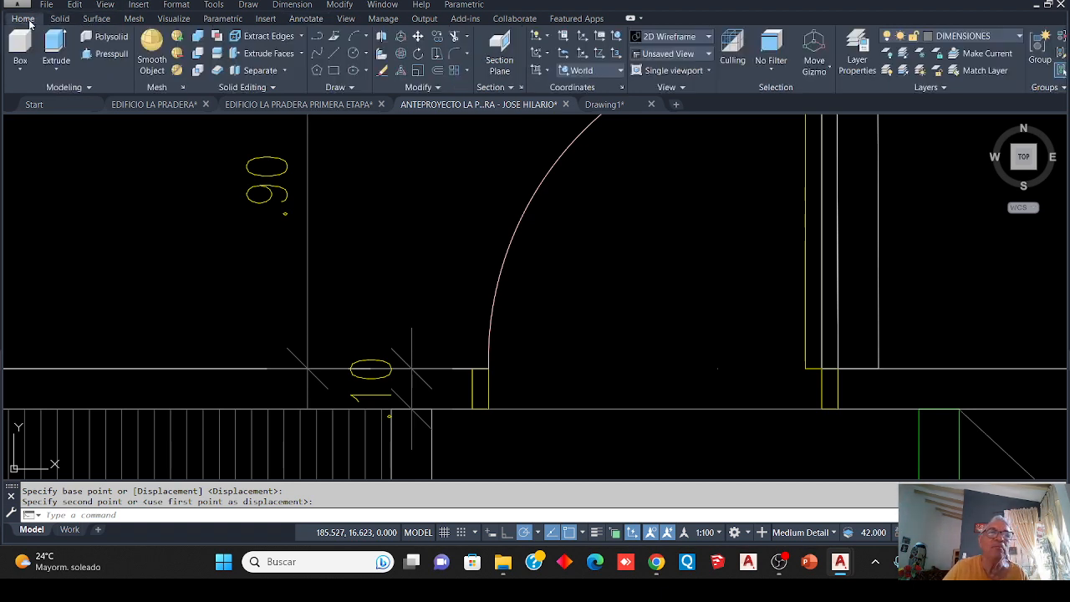
click(418, 36)
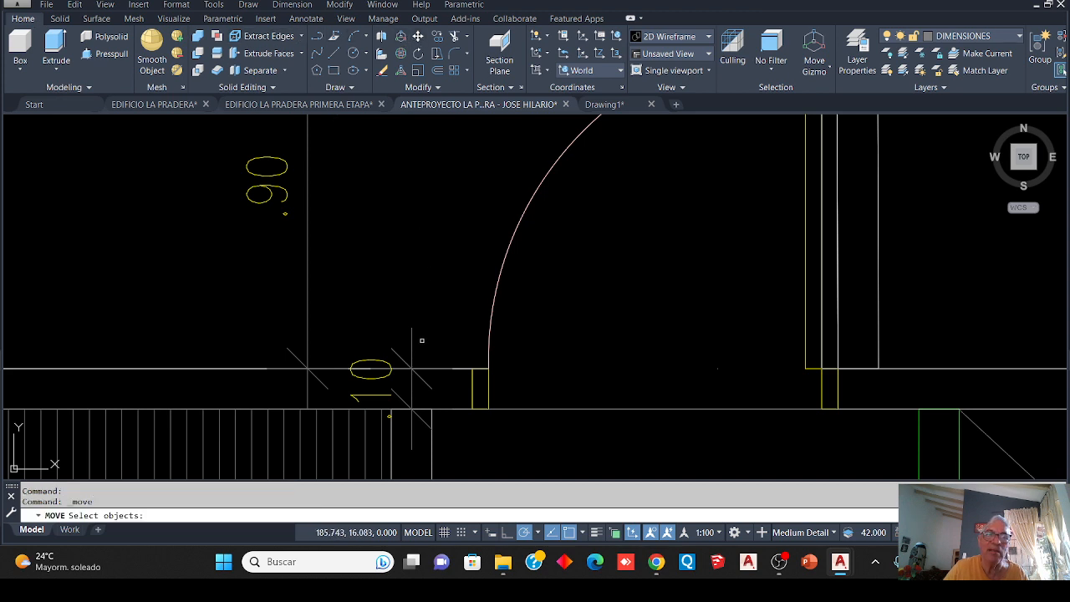
click(411, 357)
click(425, 310)
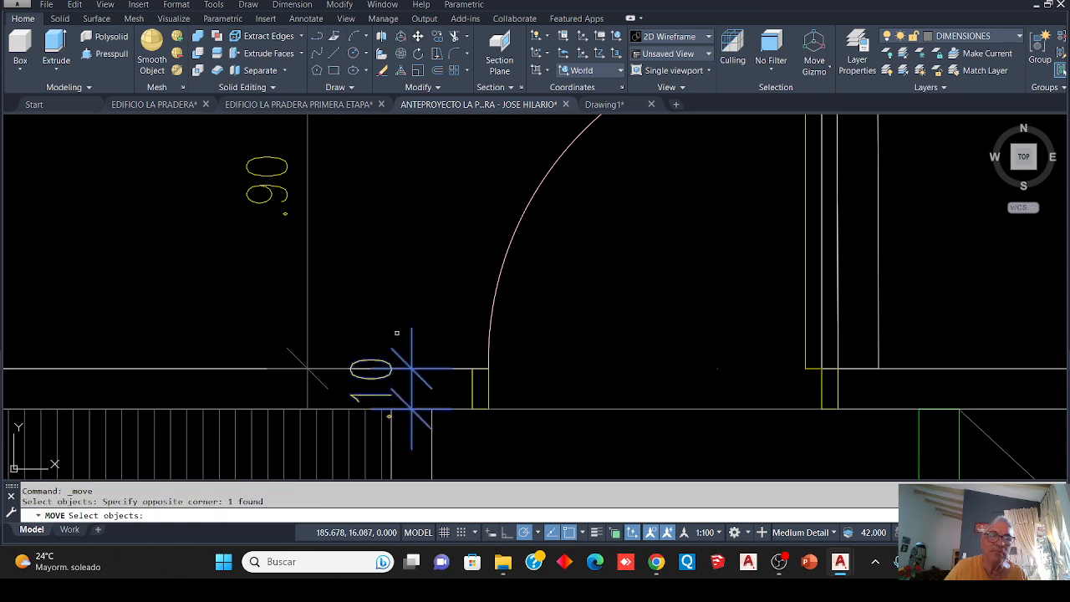
key(Return)
click(410, 353)
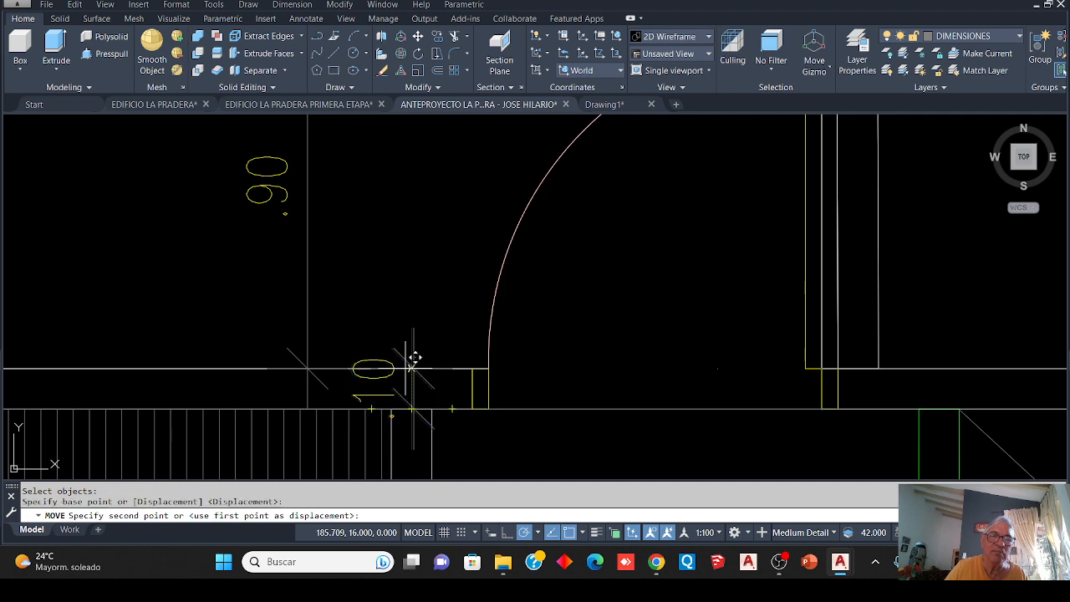
click(307, 346)
scroll(306, 345, down, 5)
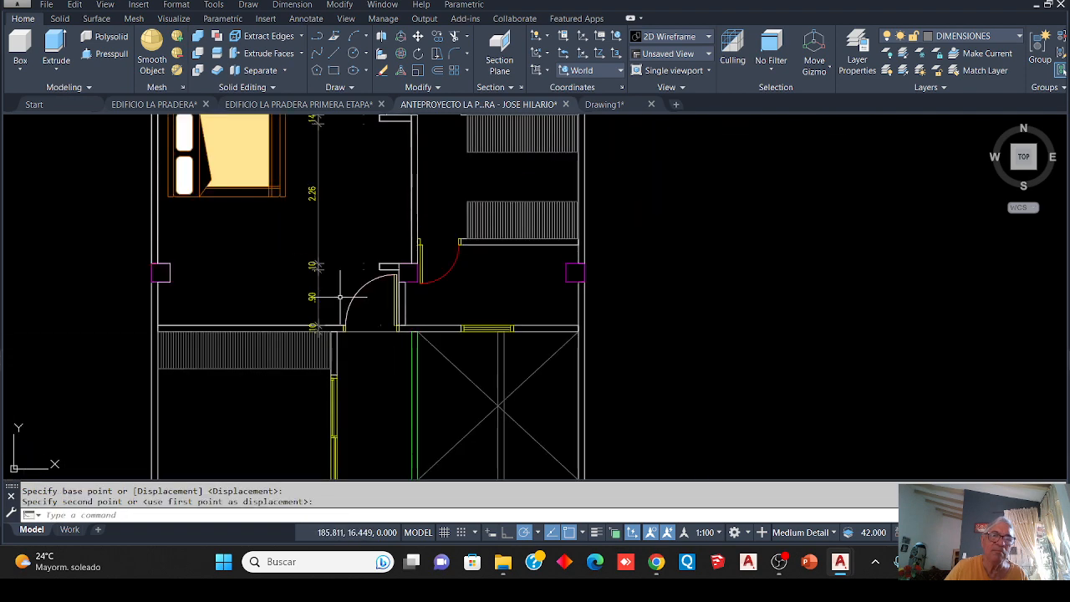
scroll(341, 296, up, 3)
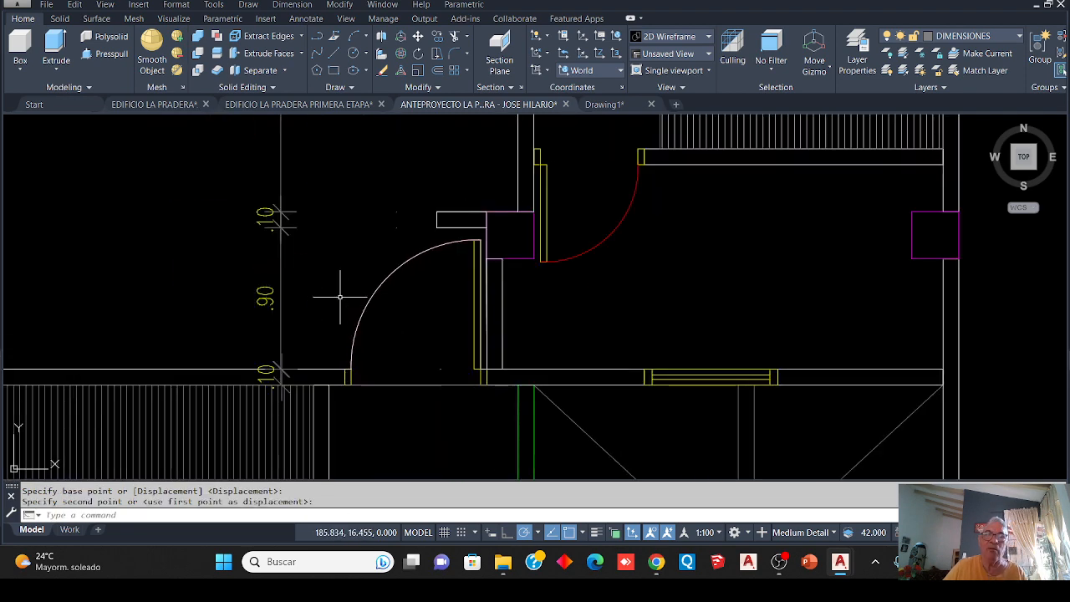
scroll(341, 243, down, 3)
middle_drag(369, 317, 394, 303)
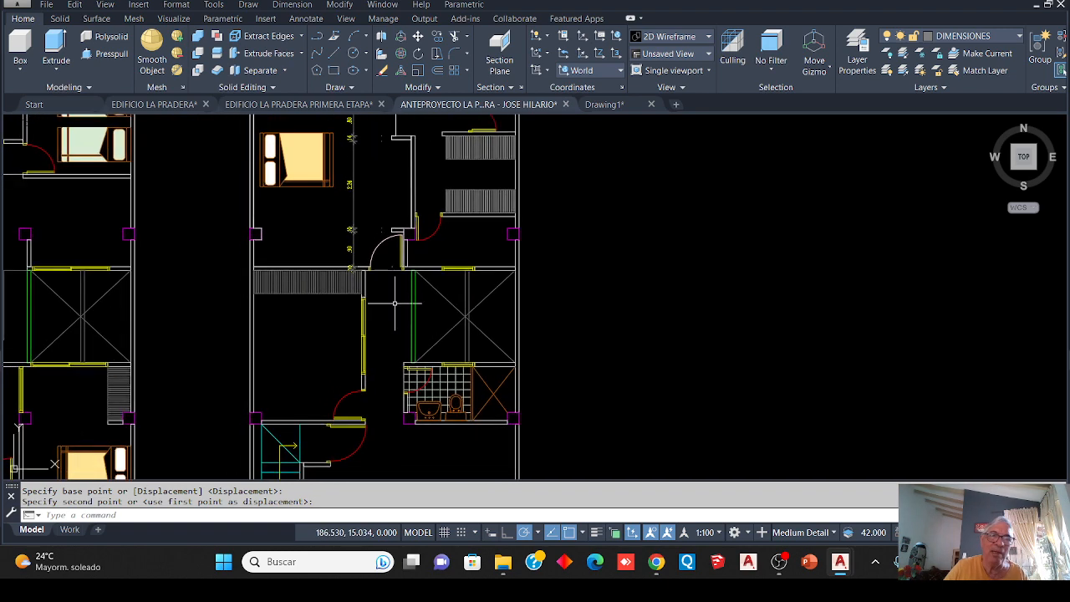
scroll(364, 283, up, 2)
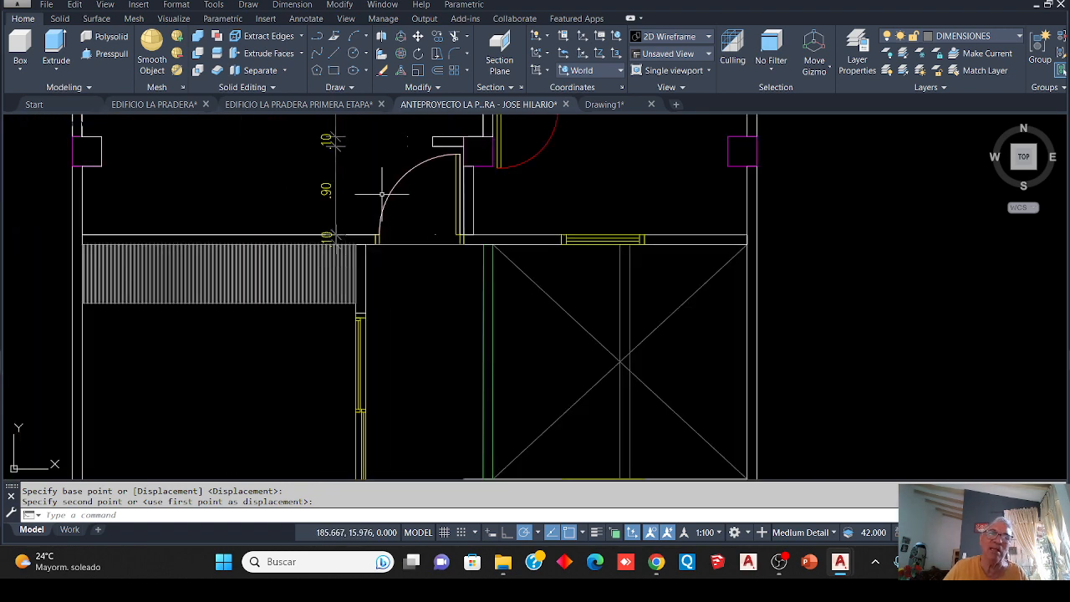
Start continued dimensions from the thickness dimension of the bedroom's lower wall
mouse_move(436, 103)
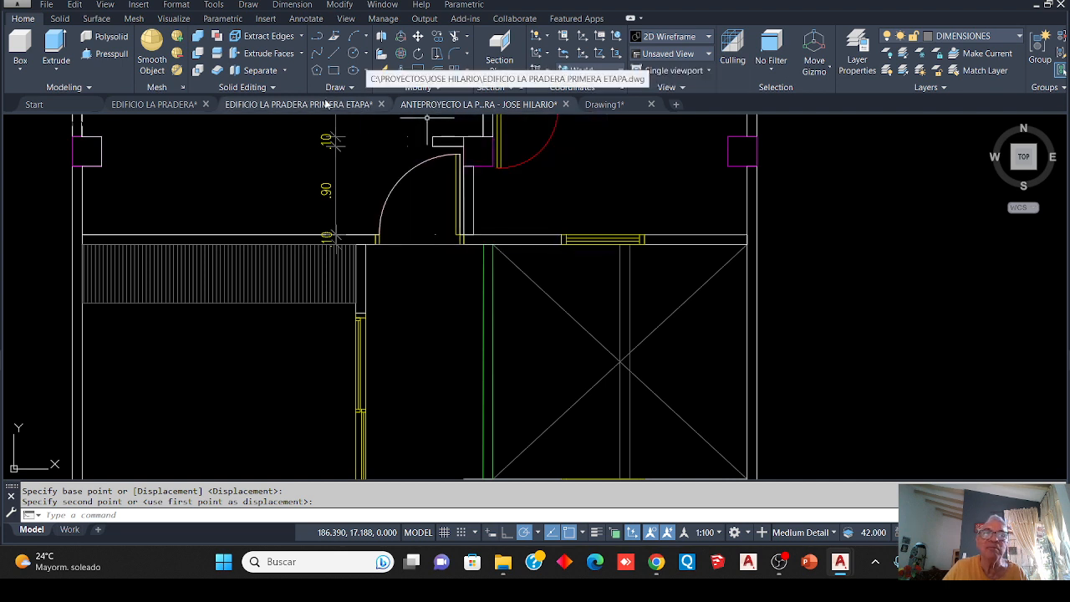
click(299, 18)
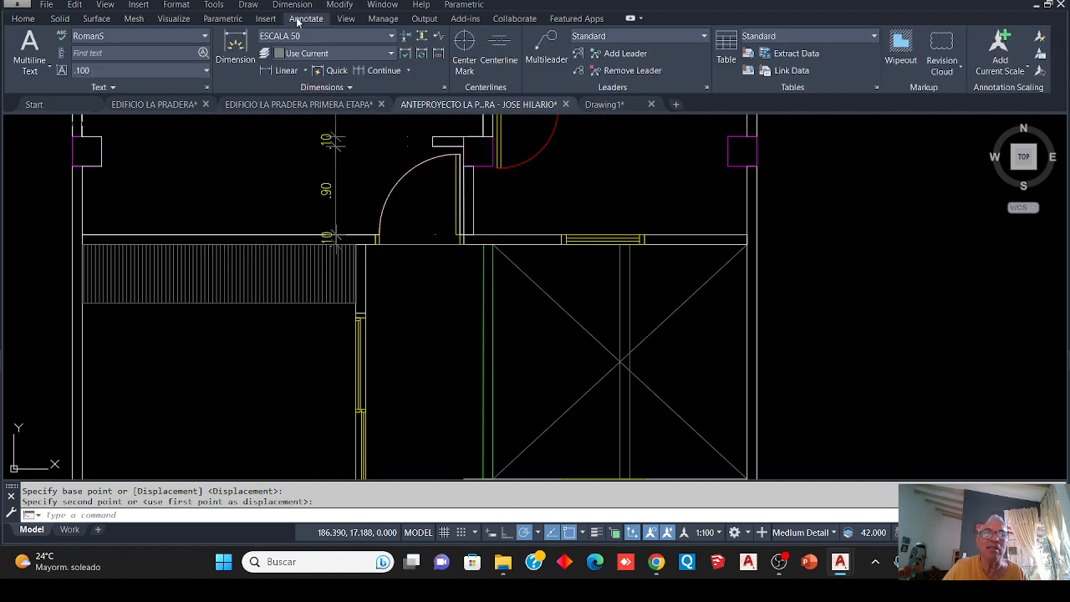
click(380, 70)
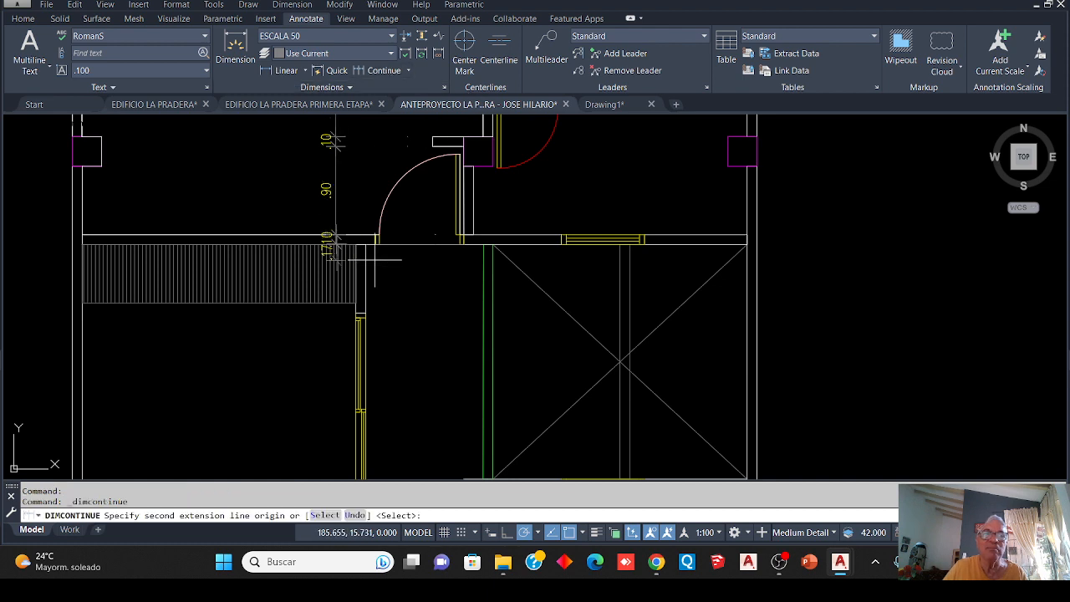
scroll(437, 305, down, 2)
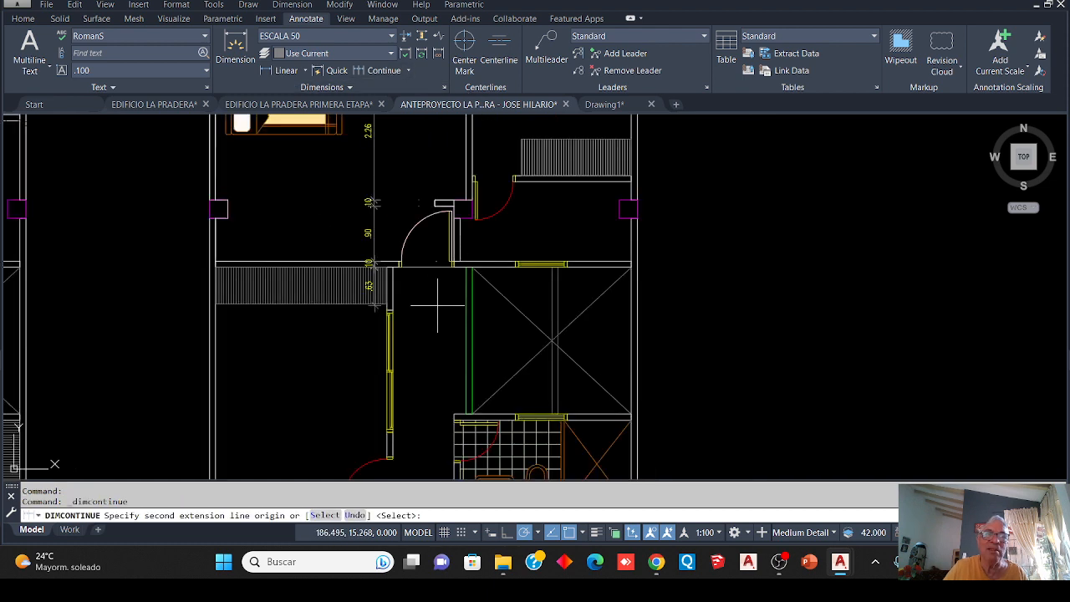
scroll(437, 305, down, 3)
scroll(437, 305, up, 4)
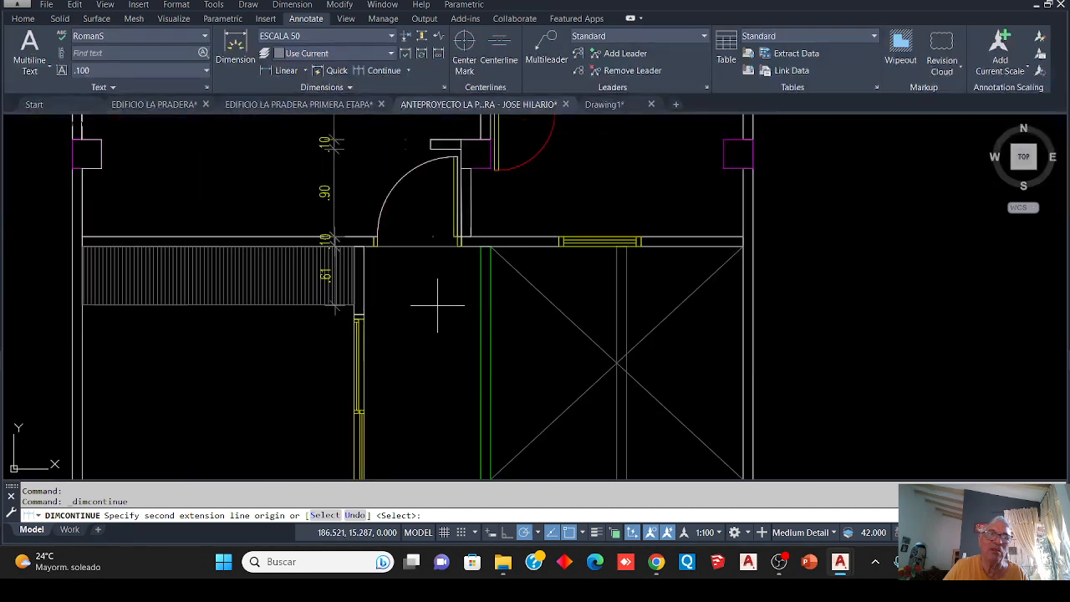
scroll(437, 305, down, 2)
scroll(437, 305, up, 2)
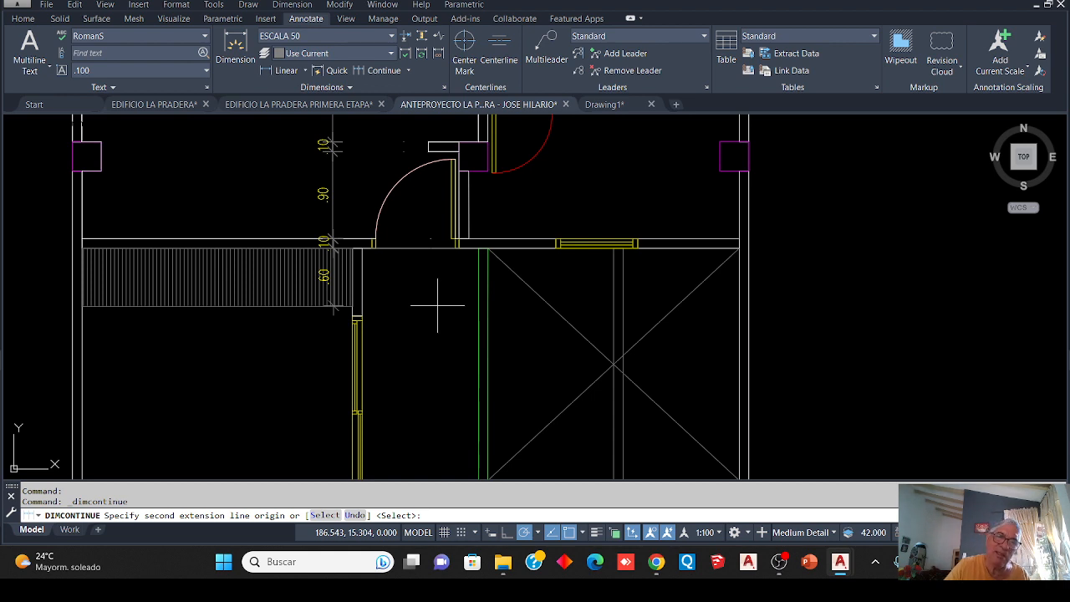
key(Return)
scroll(334, 242, up, 5)
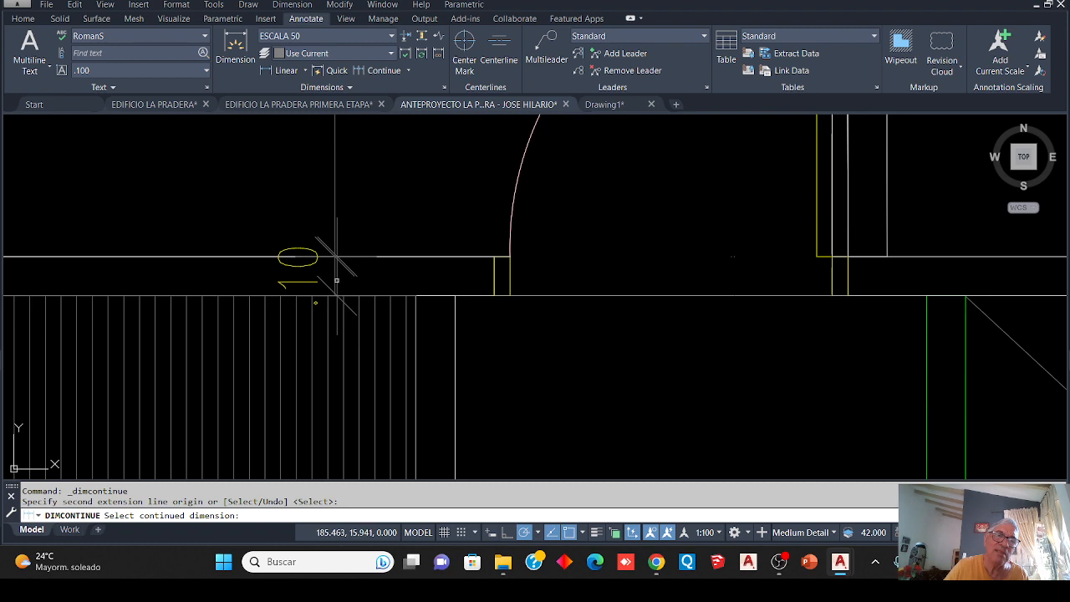
click(337, 285)
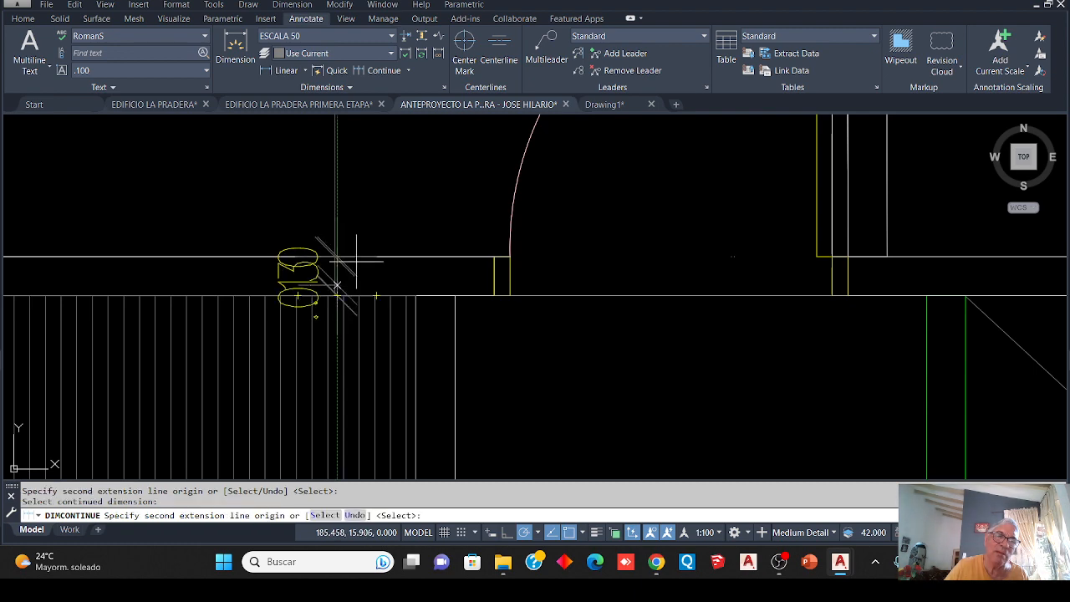
Continue the vertical chain below the bedroom to both ends of the tall window and to the door jamb beneath it
scroll(351, 251, down, 4)
scroll(383, 296, up, 5)
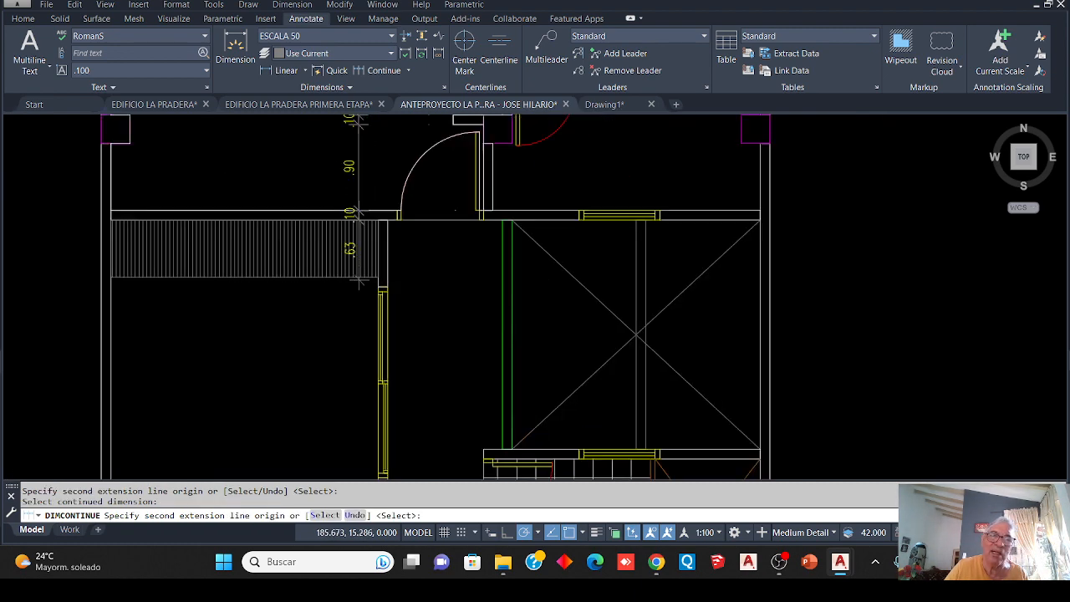
click(384, 296)
scroll(384, 295, down, 4)
scroll(301, 320, up, 4)
scroll(314, 318, up, 2)
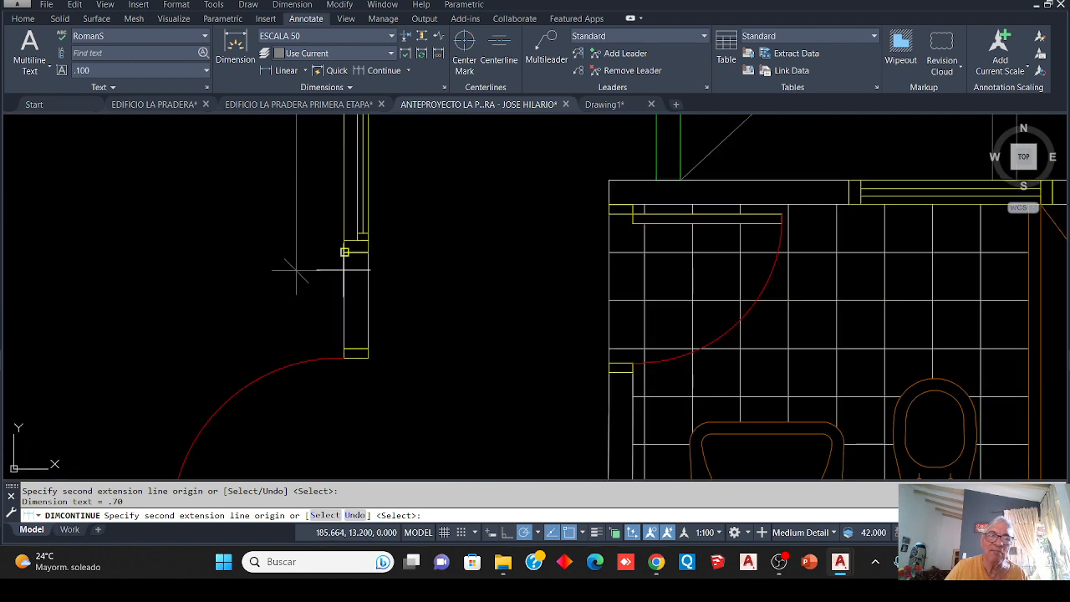
click(344, 252)
click(345, 349)
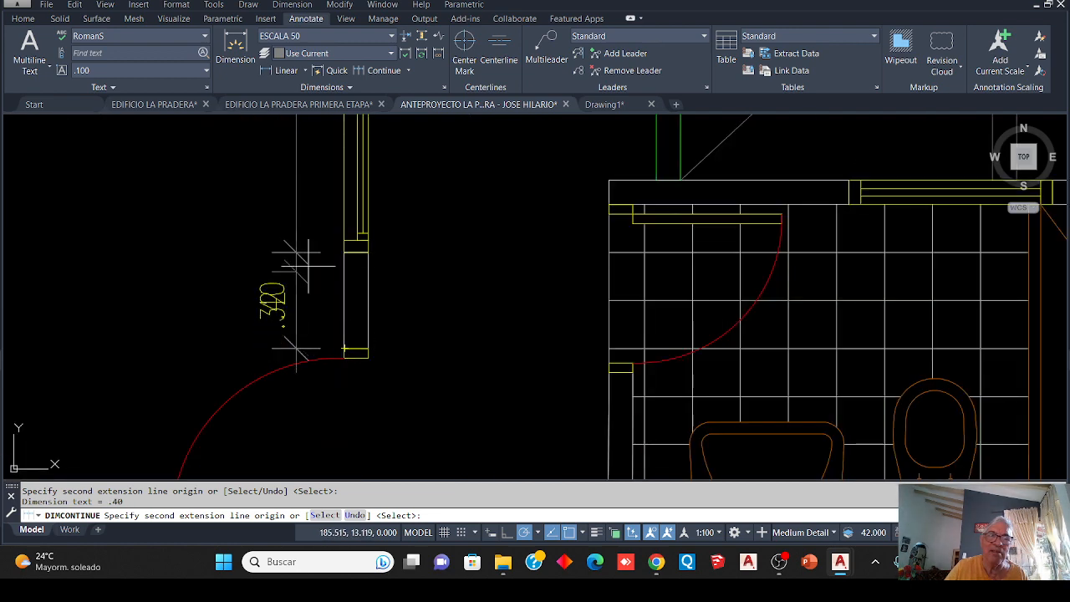
Continue the vertical chain to both faces of the wall between the room's door and the stair door
scroll(345, 349, down, 3)
scroll(314, 364, up, 5)
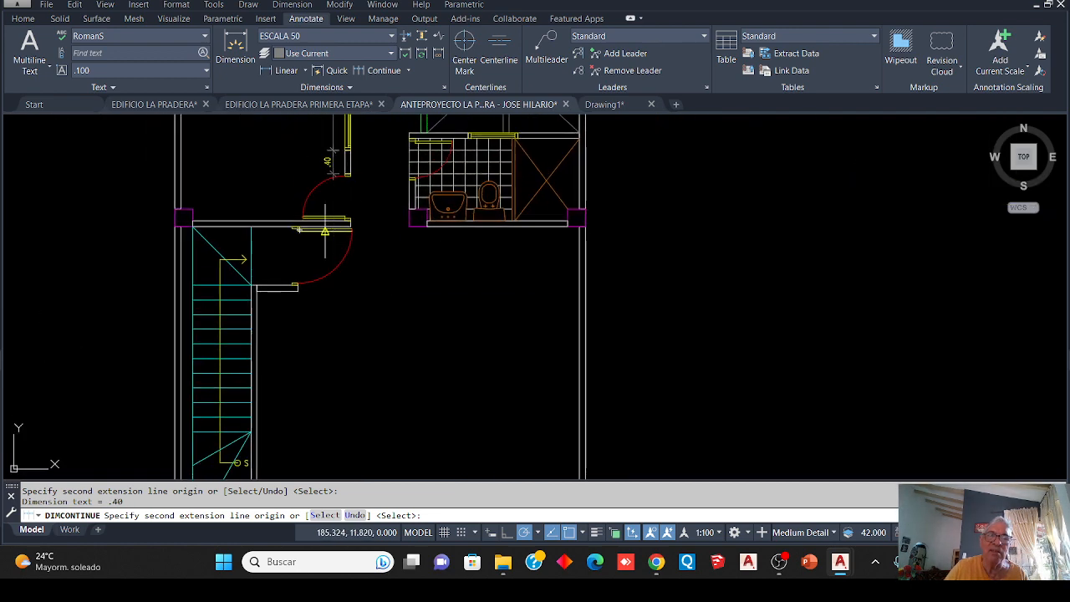
click(354, 261)
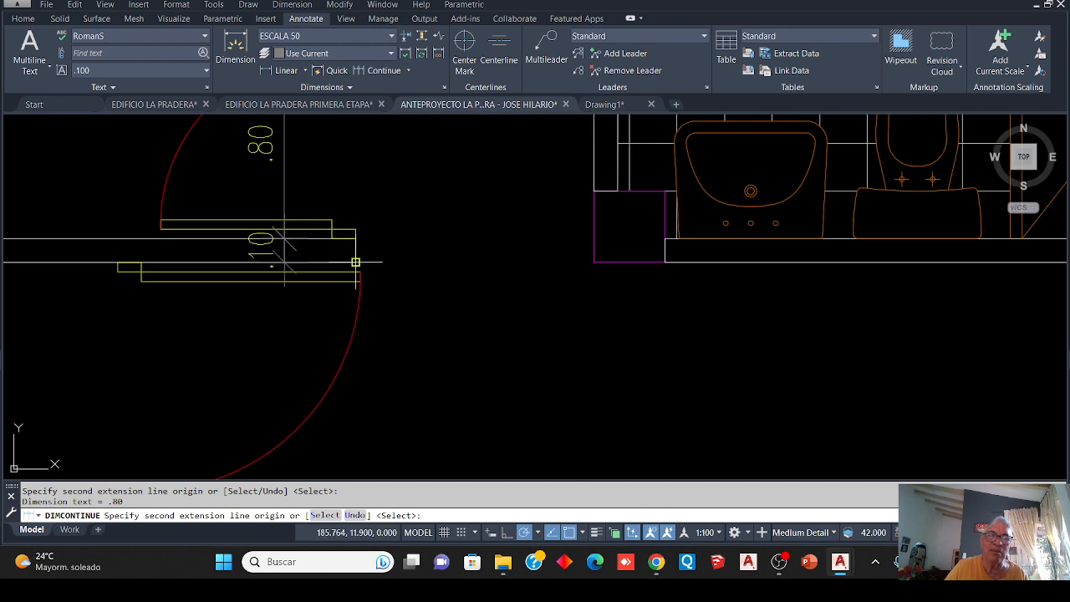
Continue the vertical chain past the stairs to the upper and lower edges of the column row at the stair's foot
scroll(306, 304, down, 5)
middle_drag(306, 303, 326, 135)
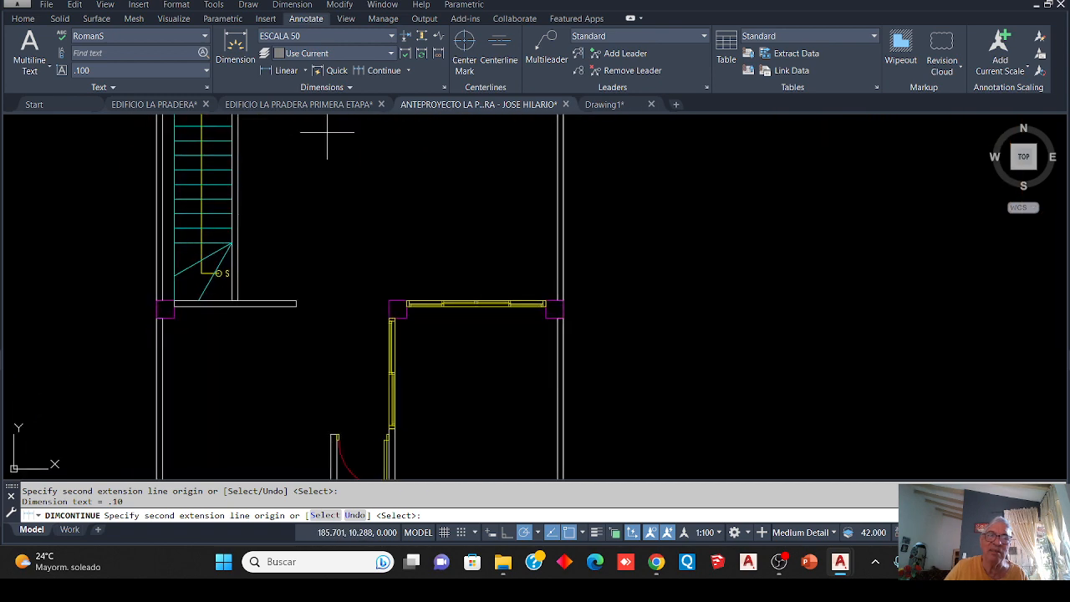
click(300, 296)
scroll(398, 320, up, 6)
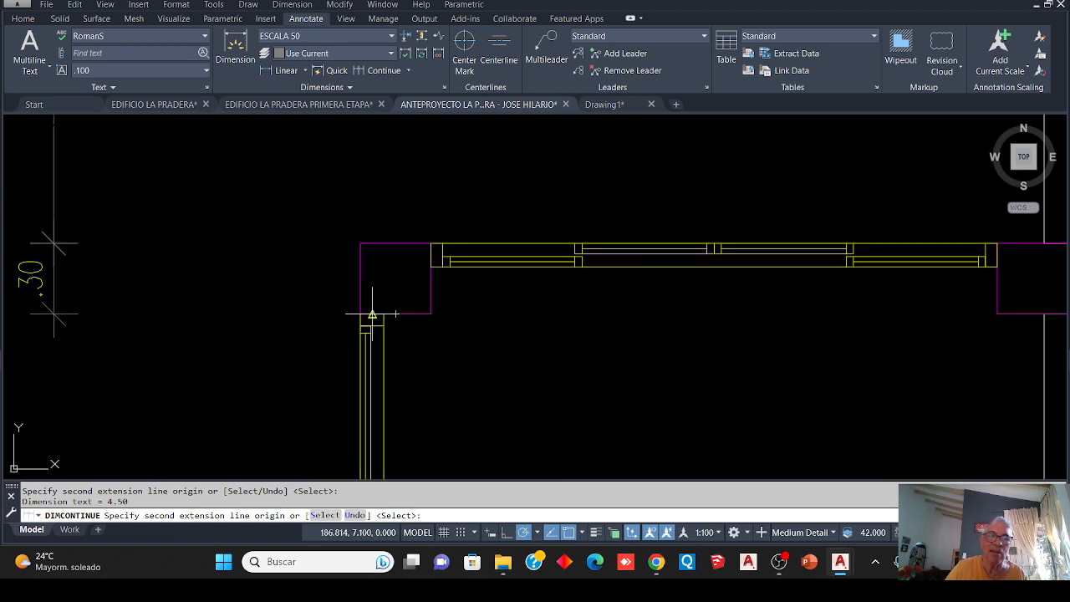
click(360, 312)
Continue the vertical chain to the upper end of the wall stub at the lower door and both faces of the adjoining window wall
scroll(218, 259, down, 5)
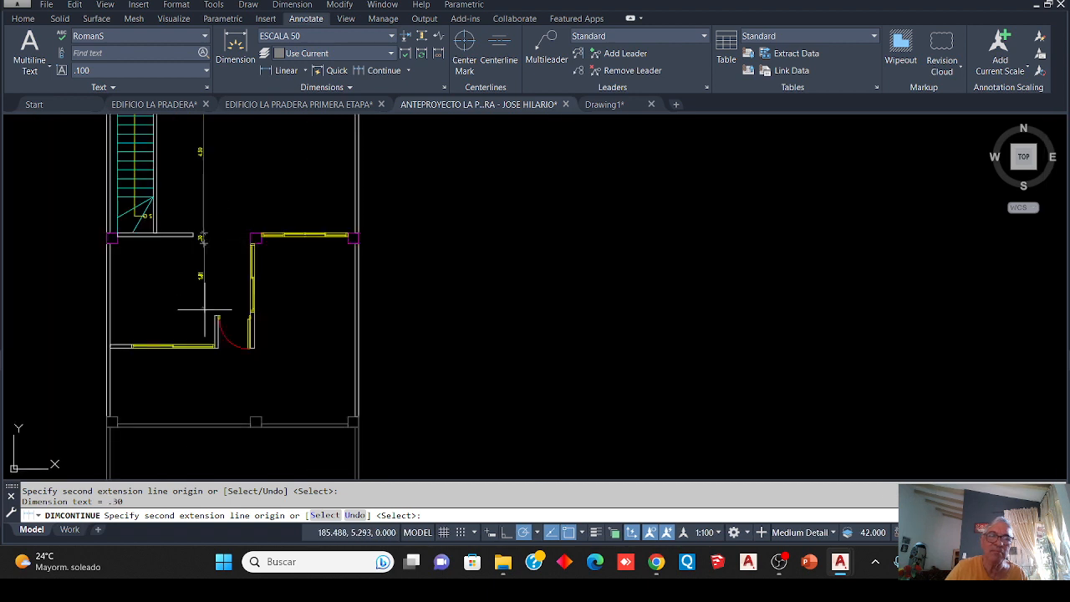
scroll(205, 309, up, 8)
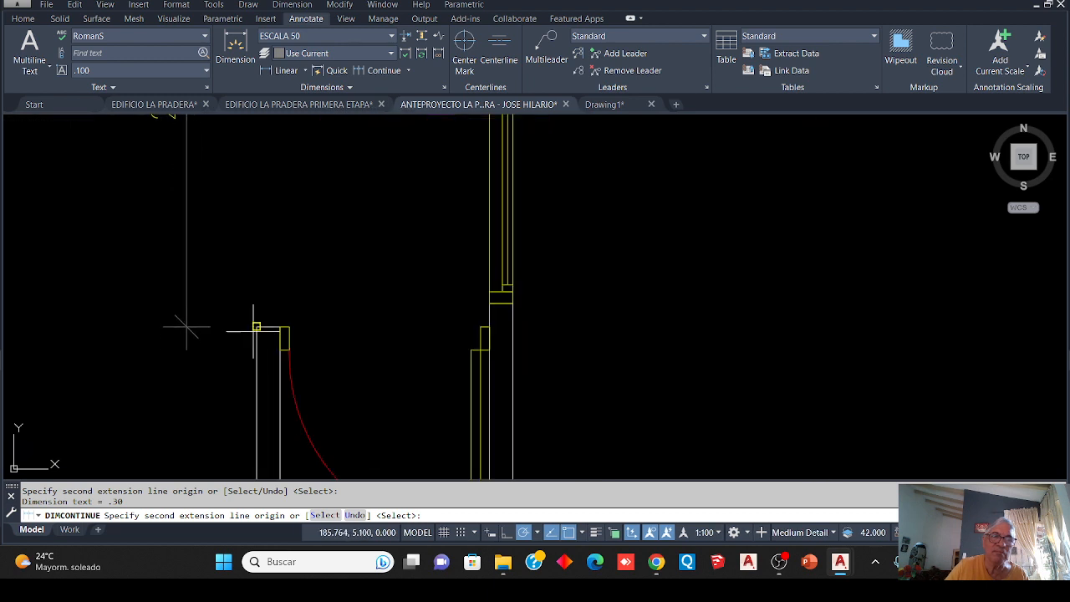
click(256, 327)
scroll(250, 334, down, 4)
scroll(151, 393, up, 5)
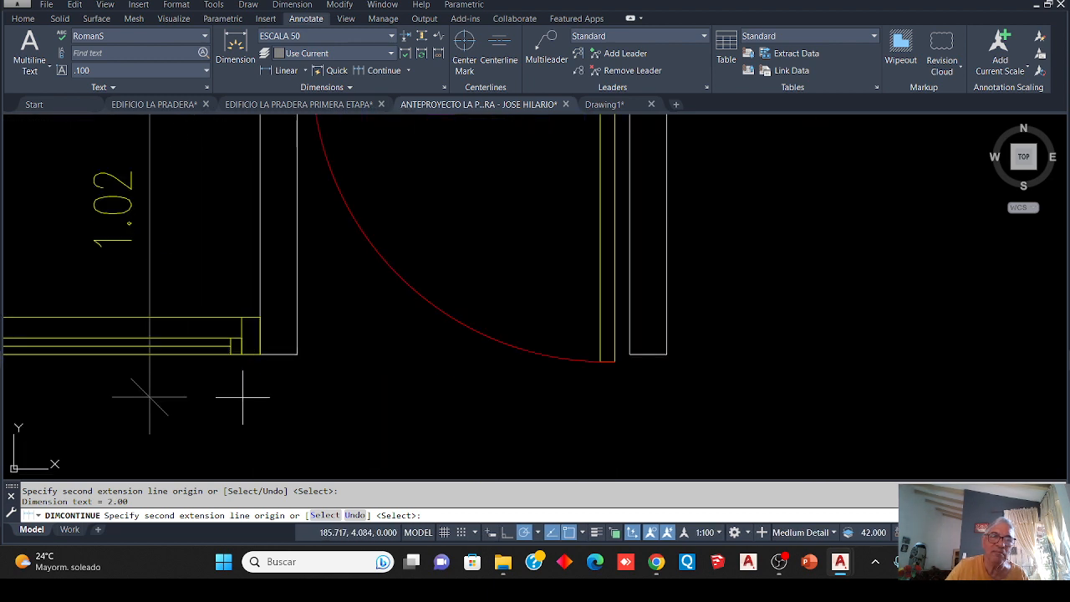
click(258, 353)
Continue the vertical chain to both lines between the lowest columns and to the plan's bottom edge, and end this run
scroll(234, 359, down, 4)
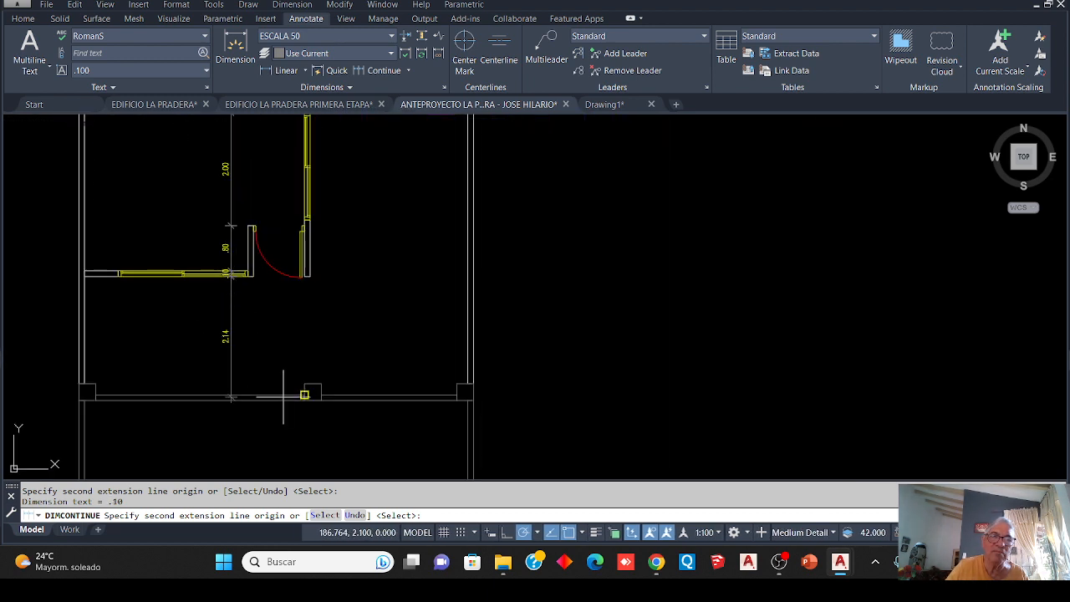
scroll(284, 394, up, 5)
click(370, 382)
scroll(342, 370, down, 4)
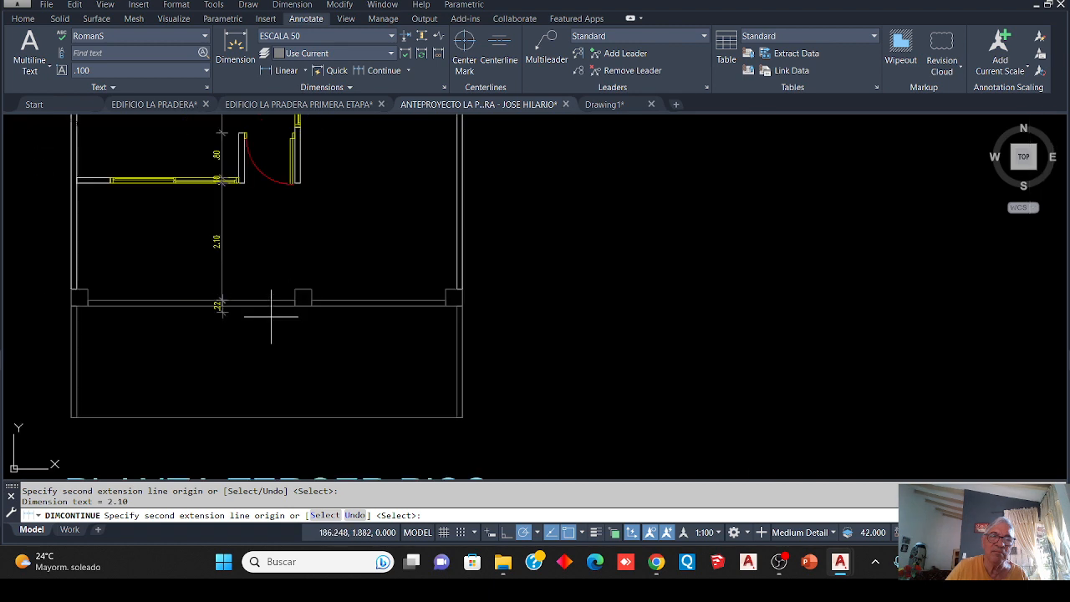
click(295, 304)
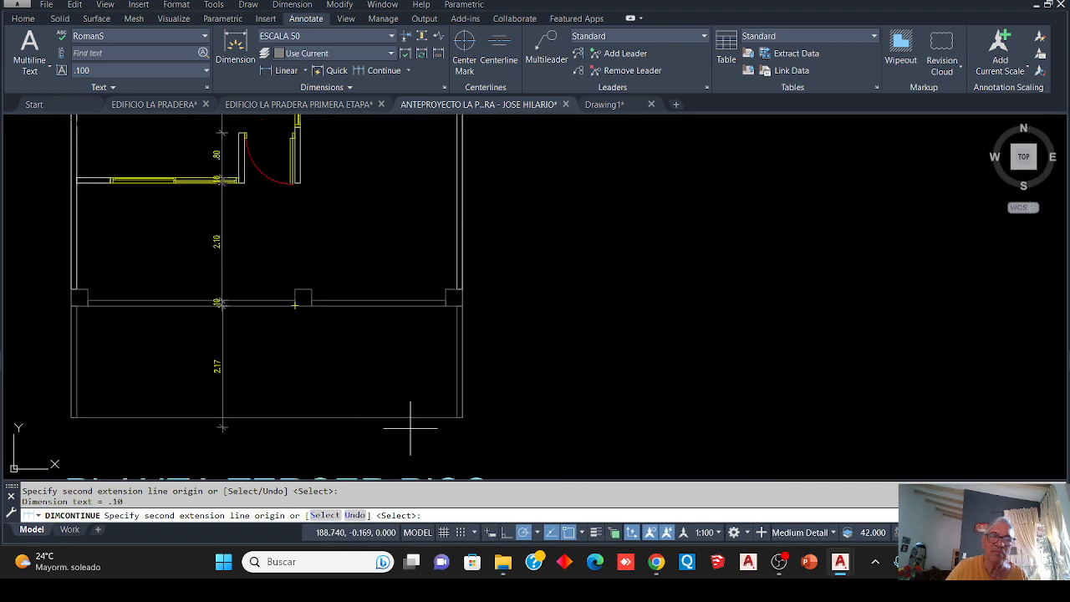
click(460, 416)
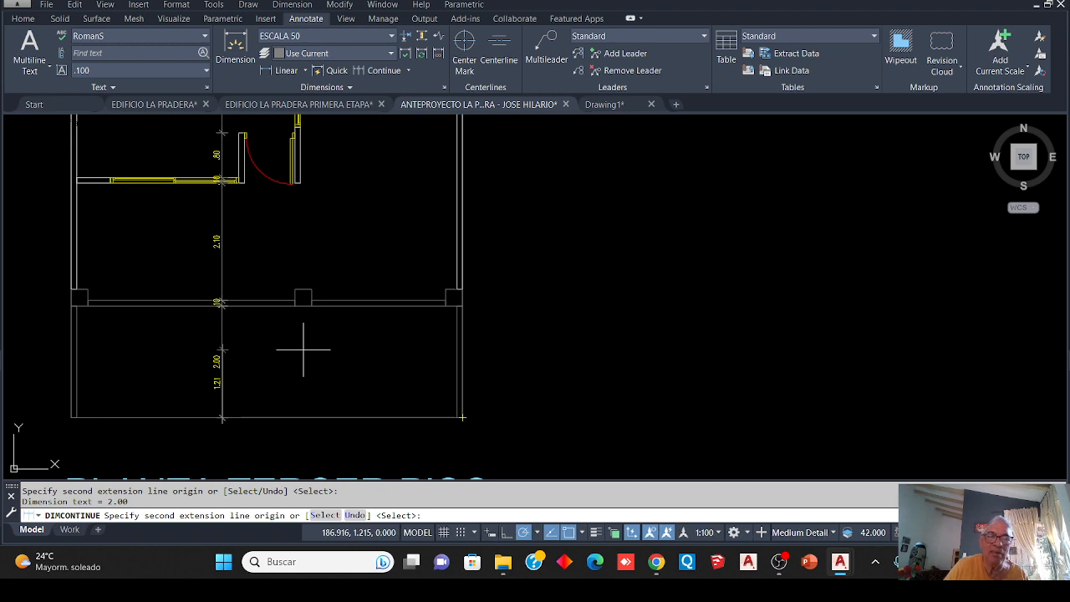
key(Return)
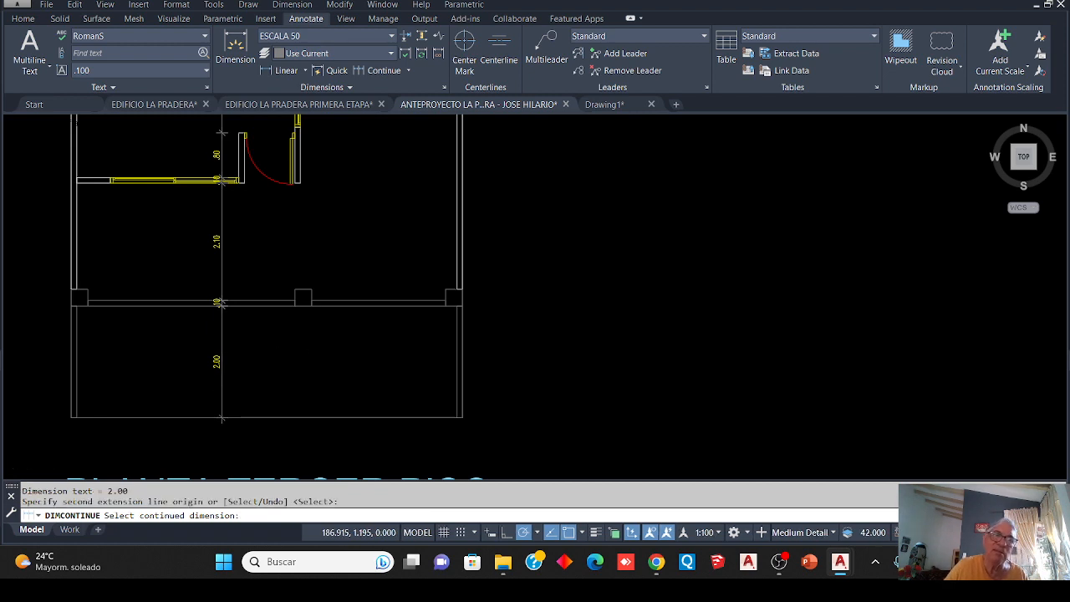
scroll(304, 349, down, 4)
scroll(276, 241, up, 7)
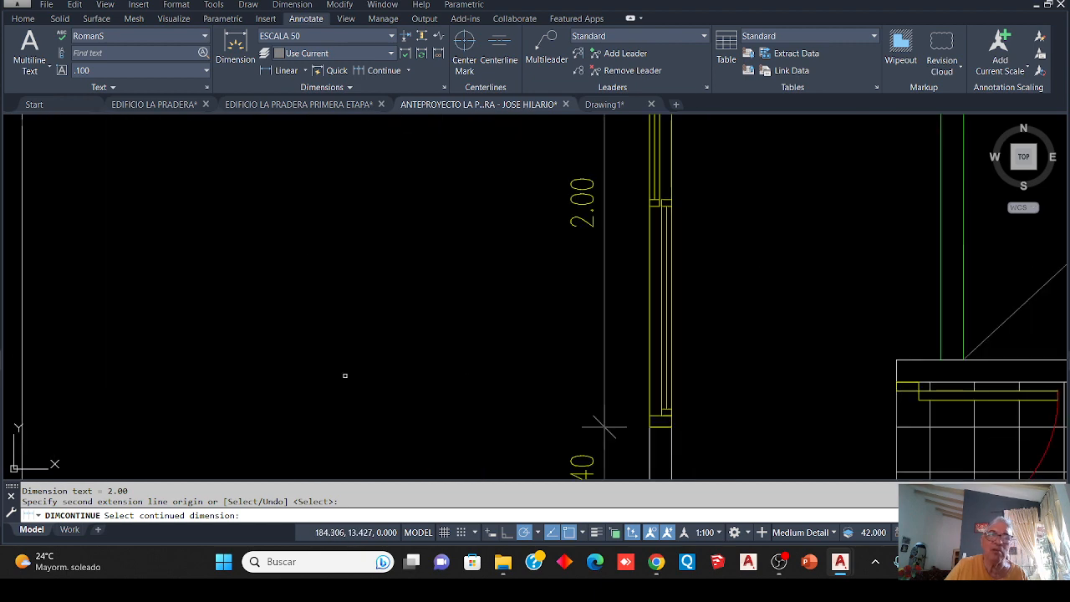
scroll(344, 376, down, 5)
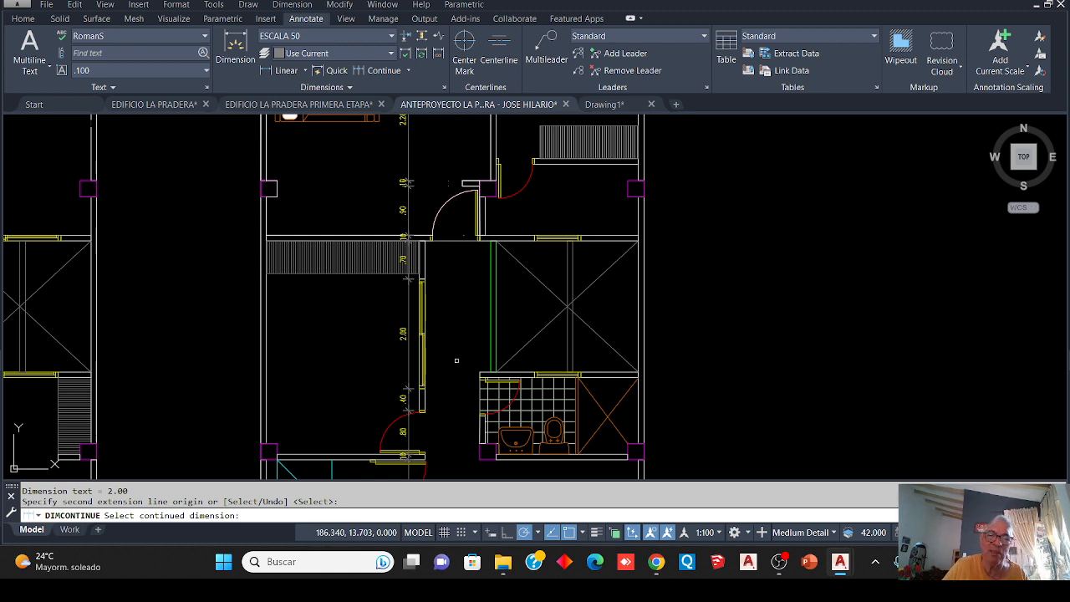
scroll(516, 360, up, 5)
scroll(487, 315, down, 5)
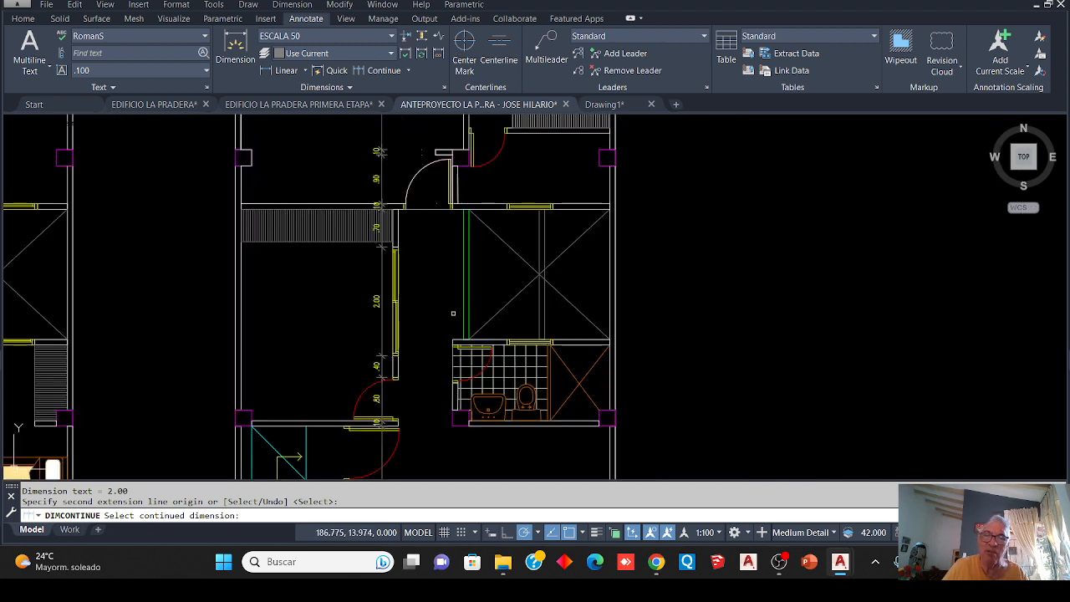
Start a quick dimension and select the four upper columns along the right outer wall of PLANTA TERCER PISO
scroll(453, 313, down, 2)
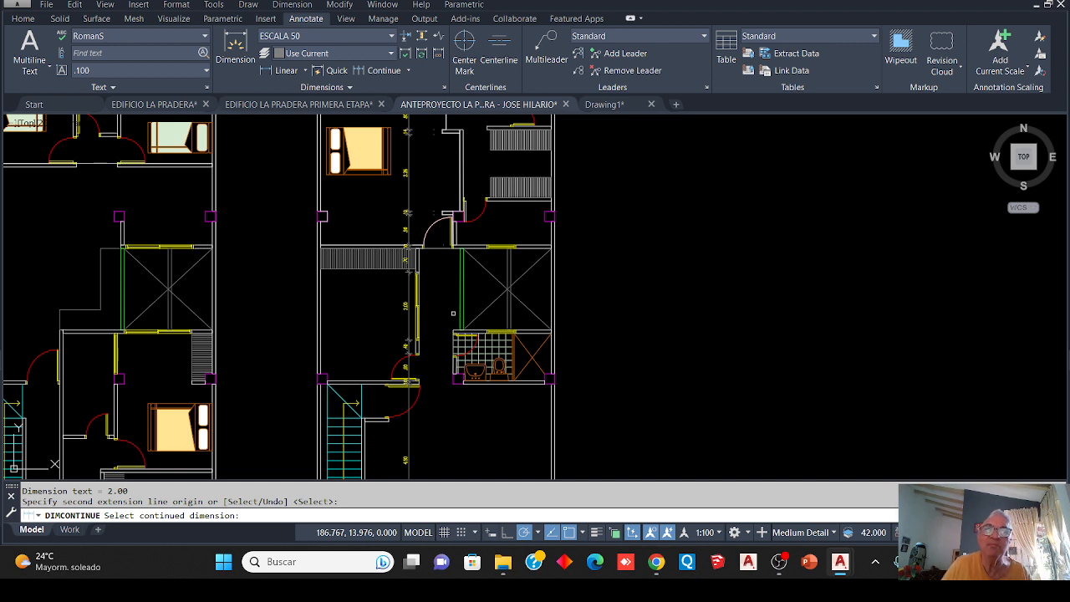
click(336, 70)
scroll(575, 203, down, 3)
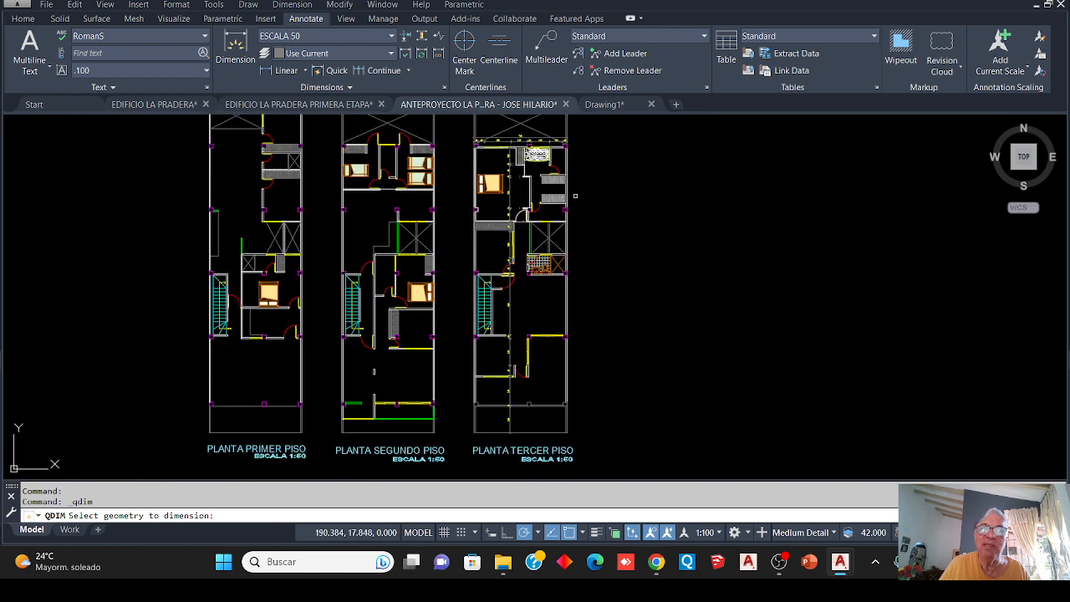
mouse_move(574, 196)
middle_down()
mouse_move(544, 214)
mouse_move(509, 208)
middle_up()
scroll(497, 193, up, 5)
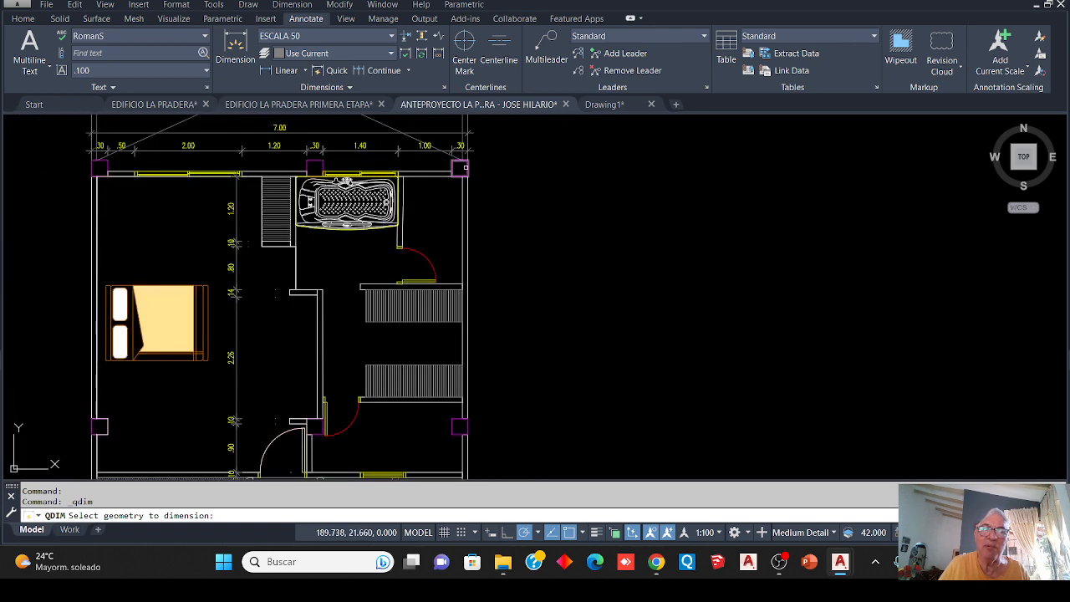
click(468, 167)
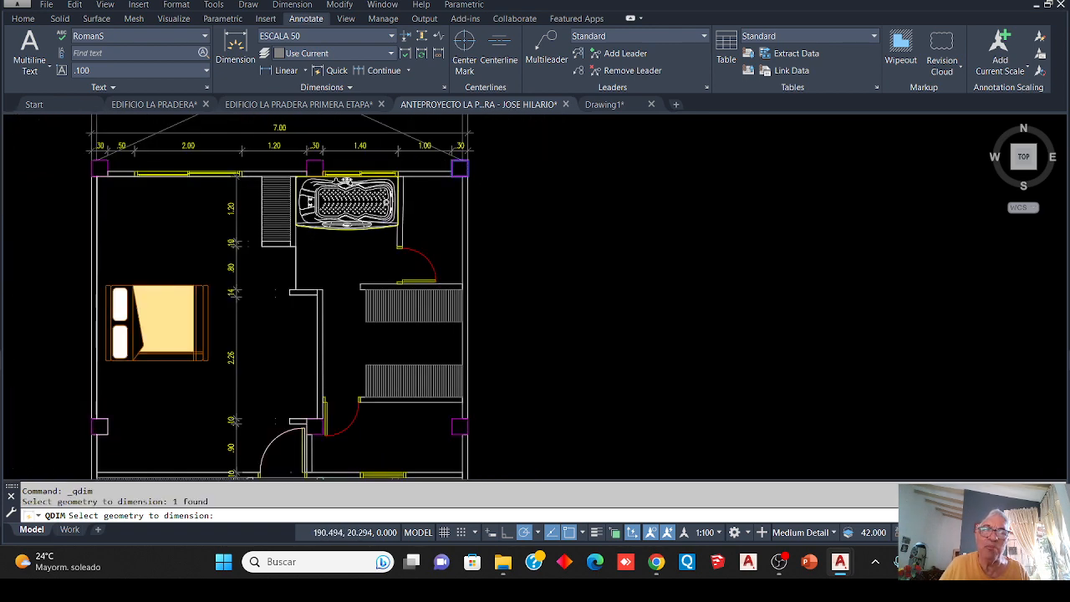
scroll(516, 159, down, 3)
scroll(504, 337, up, 5)
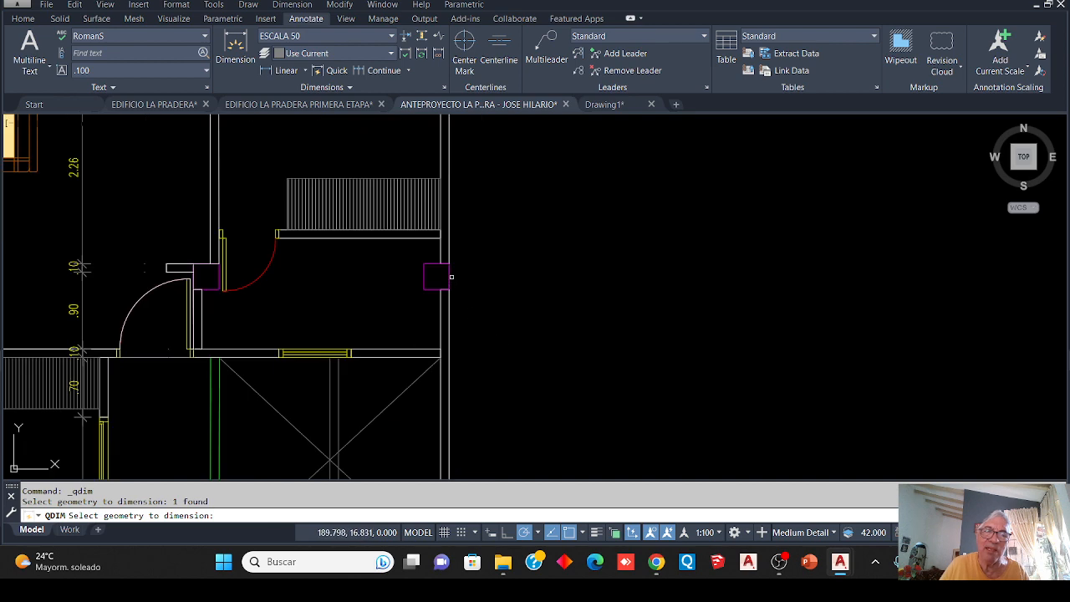
click(451, 276)
scroll(471, 335, up, 4)
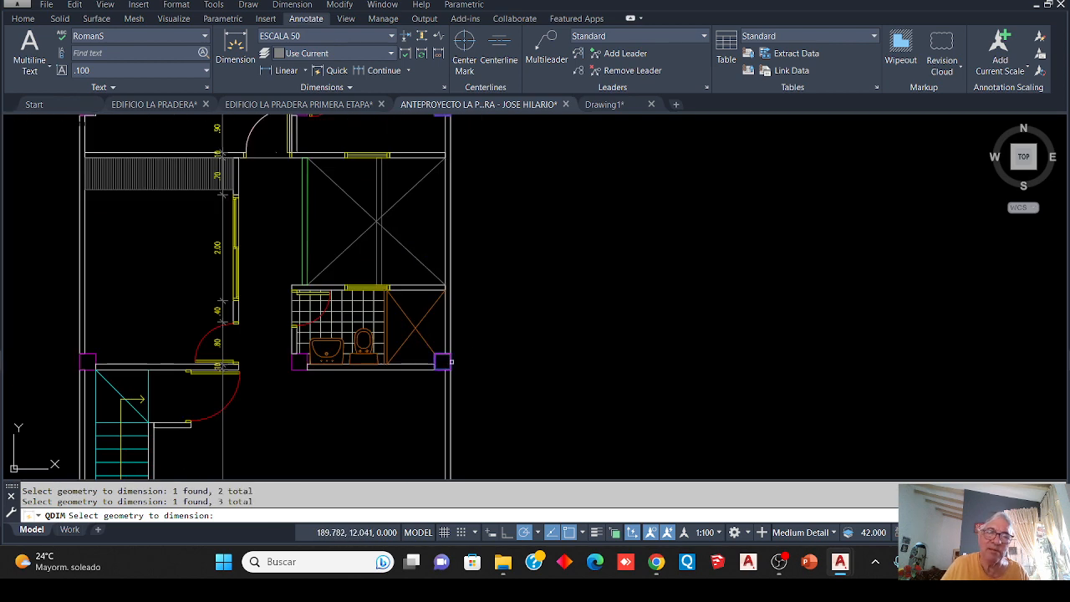
scroll(451, 361, down, 5)
scroll(494, 361, up, 5)
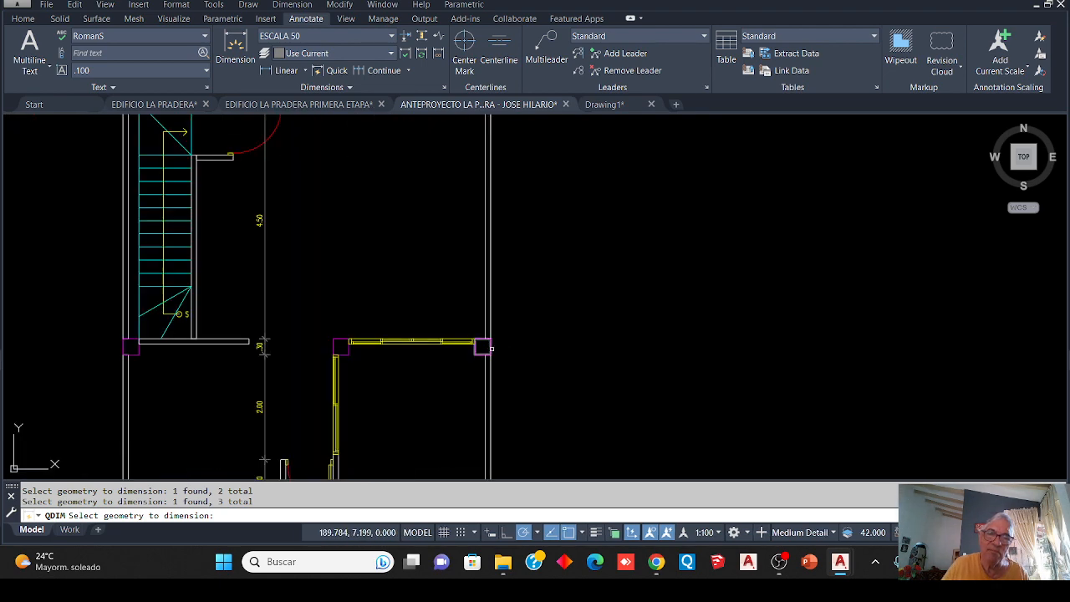
Add the lowest column on the right outer wall and the wall segment below it, completing the quick-dimension selection
scroll(264, 346, down, 5)
scroll(568, 300, up, 4)
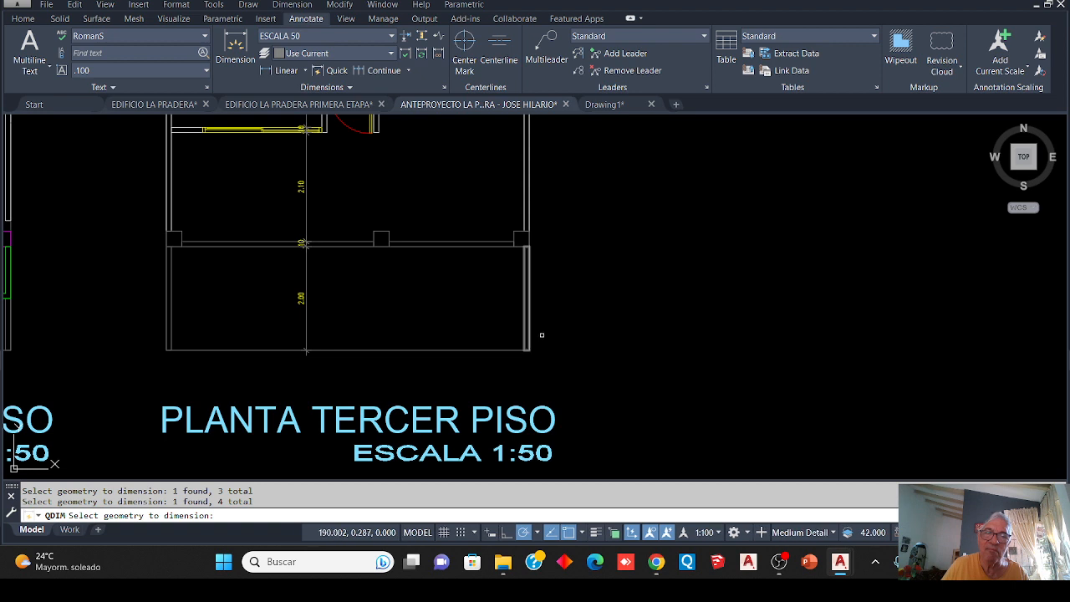
scroll(543, 289, up, 2)
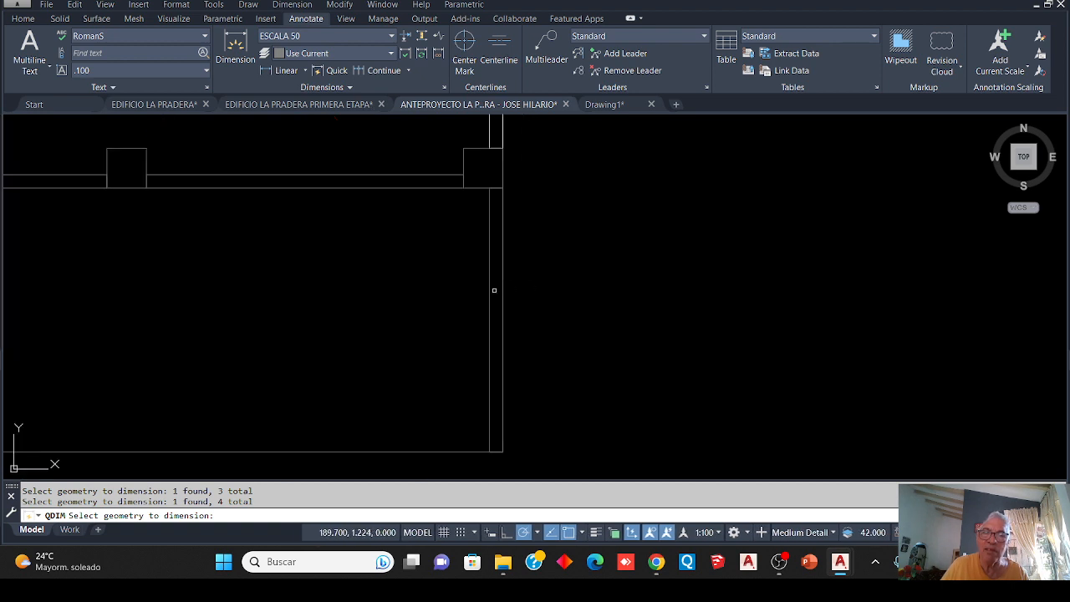
click(503, 177)
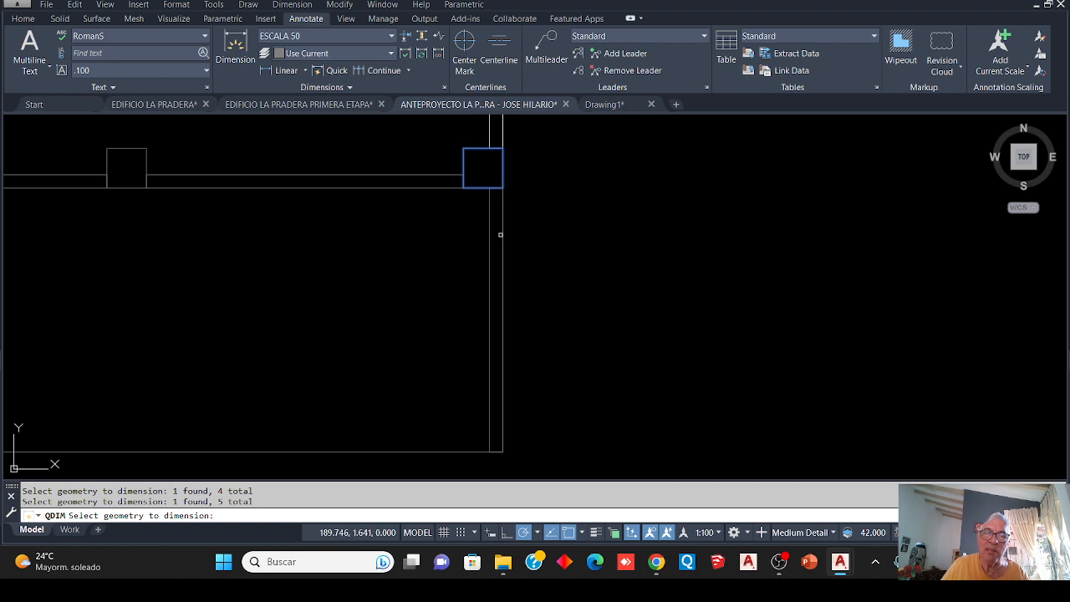
click(502, 239)
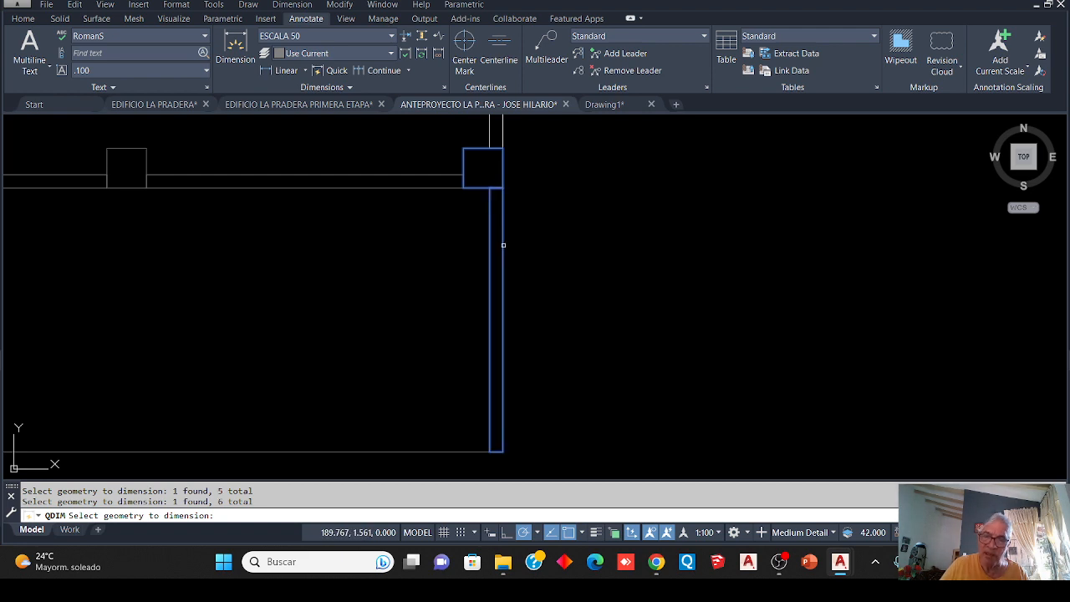
key(Return)
Place the continuous quick-dimension chain vertically, just outside the plan's right outer wall
scroll(503, 246, down, 1)
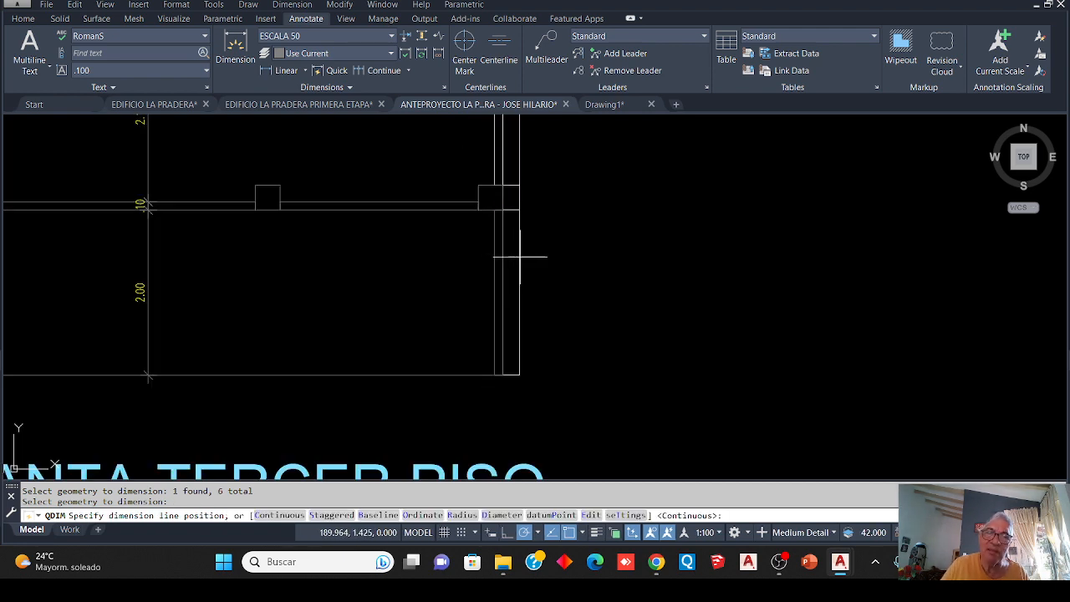
scroll(538, 255, down, 3)
middle_drag(538, 257, 543, 294)
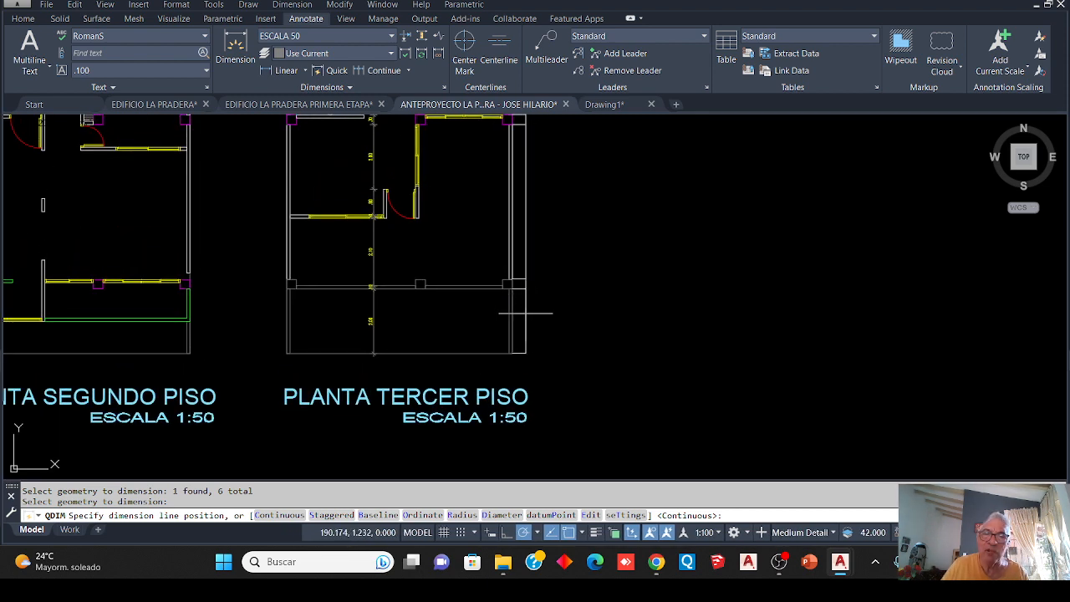
click(521, 210)
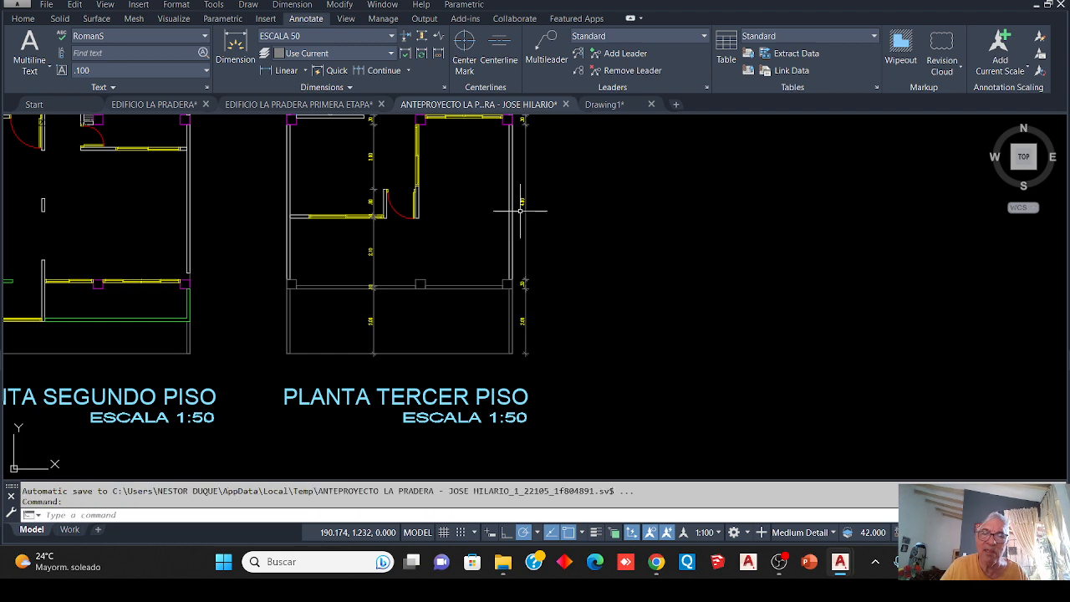
Examine the new vertical dimension chain against the columns and wall spans along the plan's right side
scroll(544, 239, up, 3)
scroll(509, 210, down, 3)
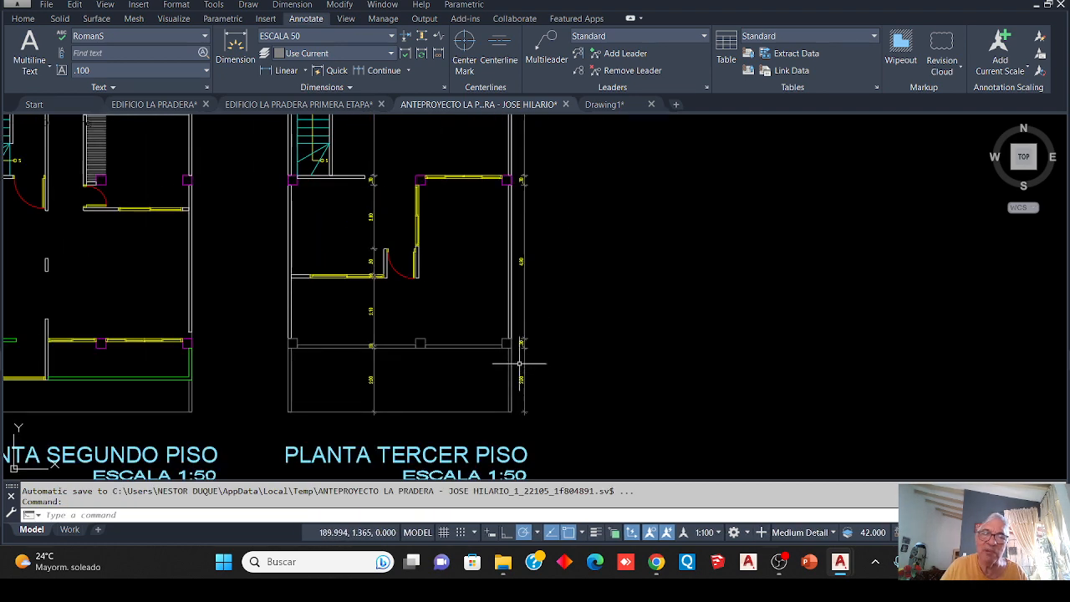
scroll(517, 360, up, 2)
scroll(492, 347, down, 4)
middle_drag(516, 184, 494, 290)
scroll(488, 149, up, 3)
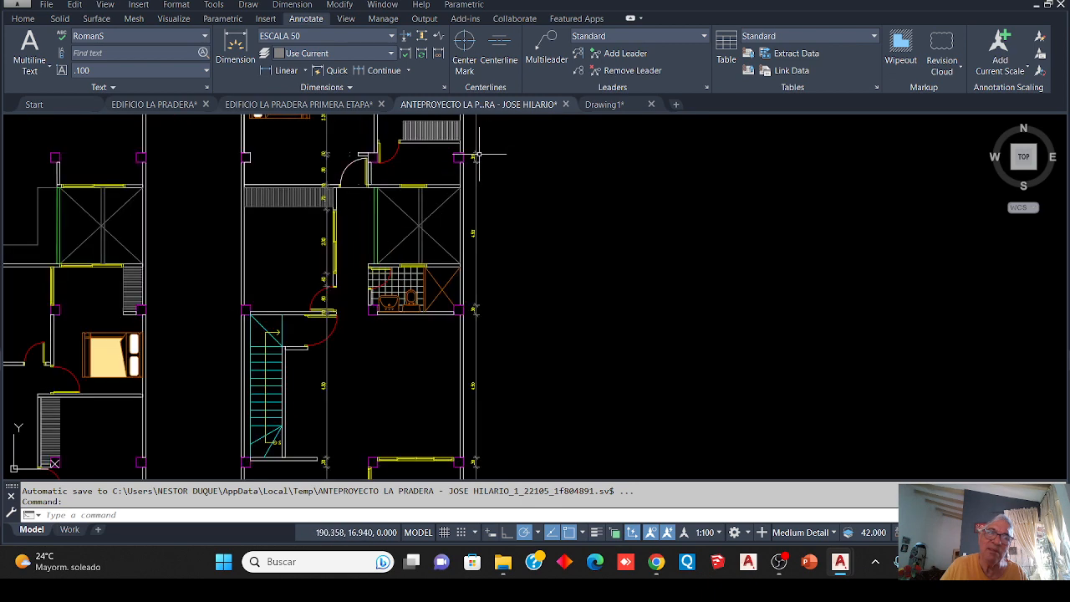
scroll(485, 245, down, 5)
scroll(480, 270, up, 3)
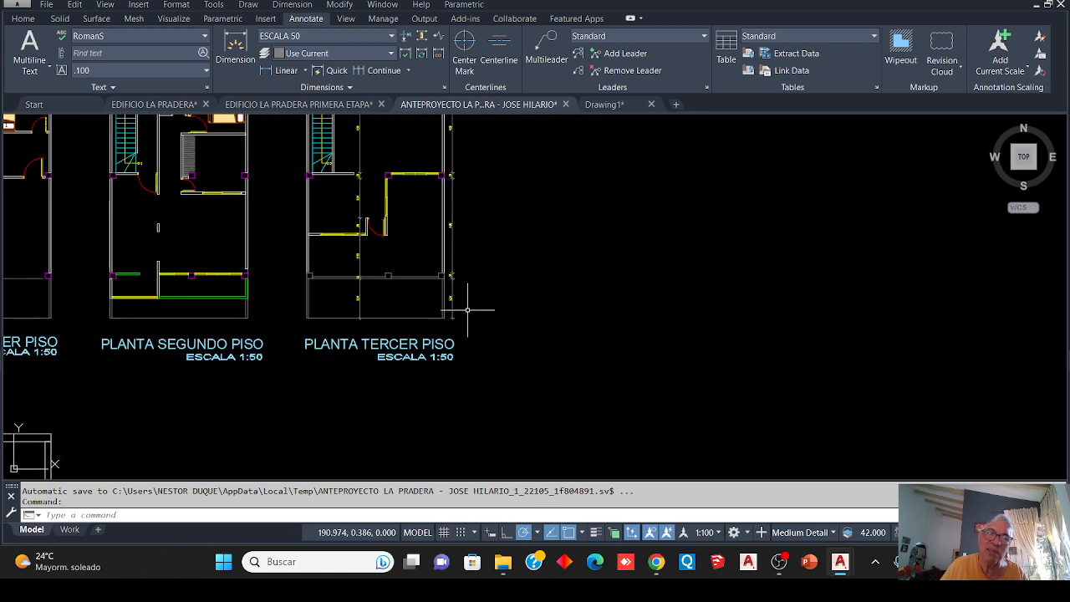
scroll(440, 163, up, 3)
scroll(436, 224, up, 2)
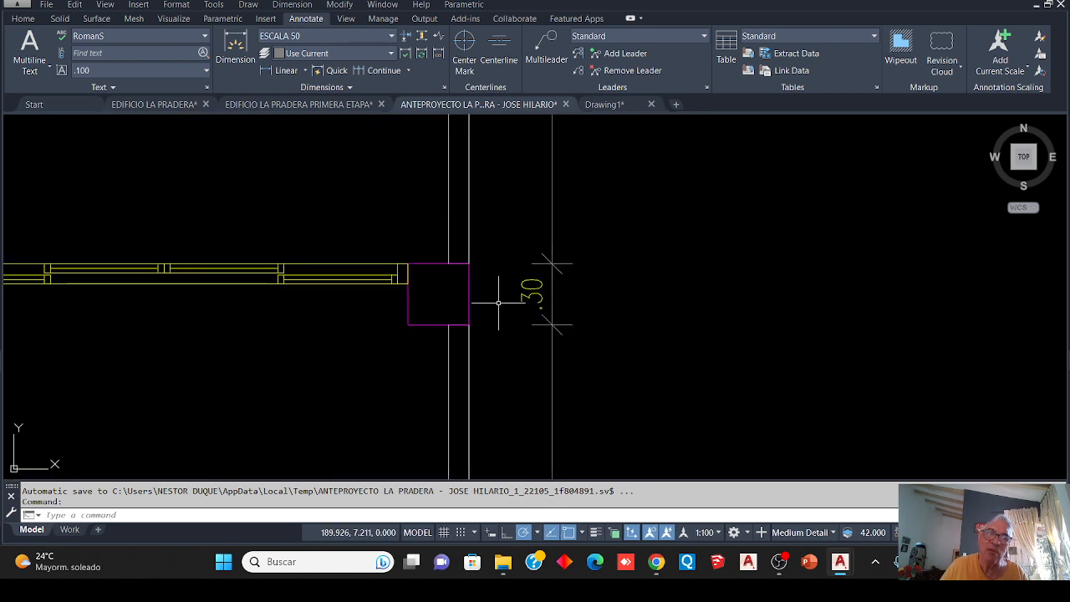
scroll(471, 301, down, 5)
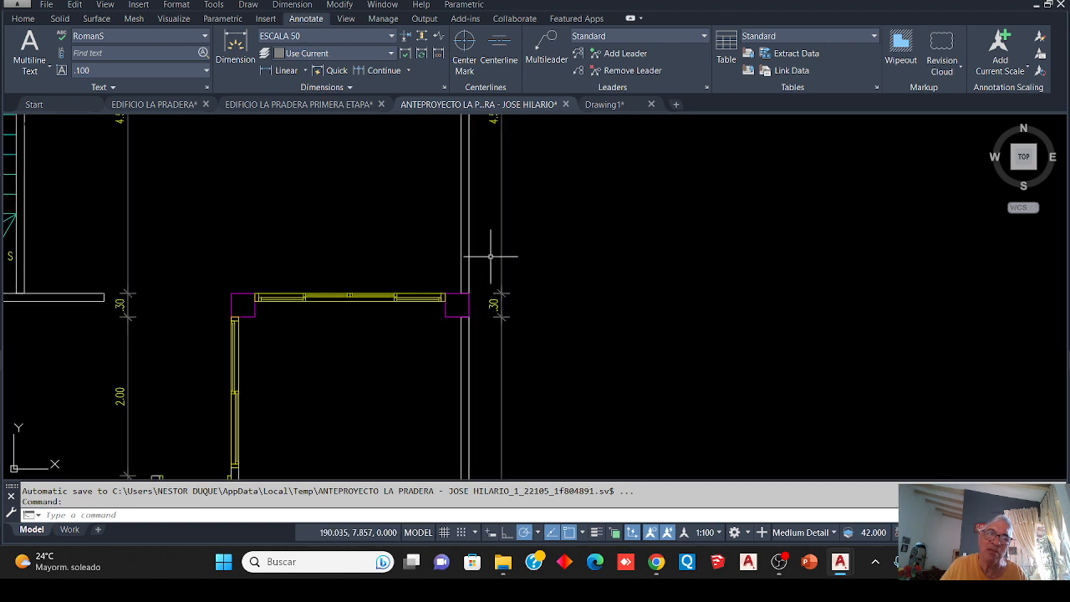
scroll(451, 232, up, 5)
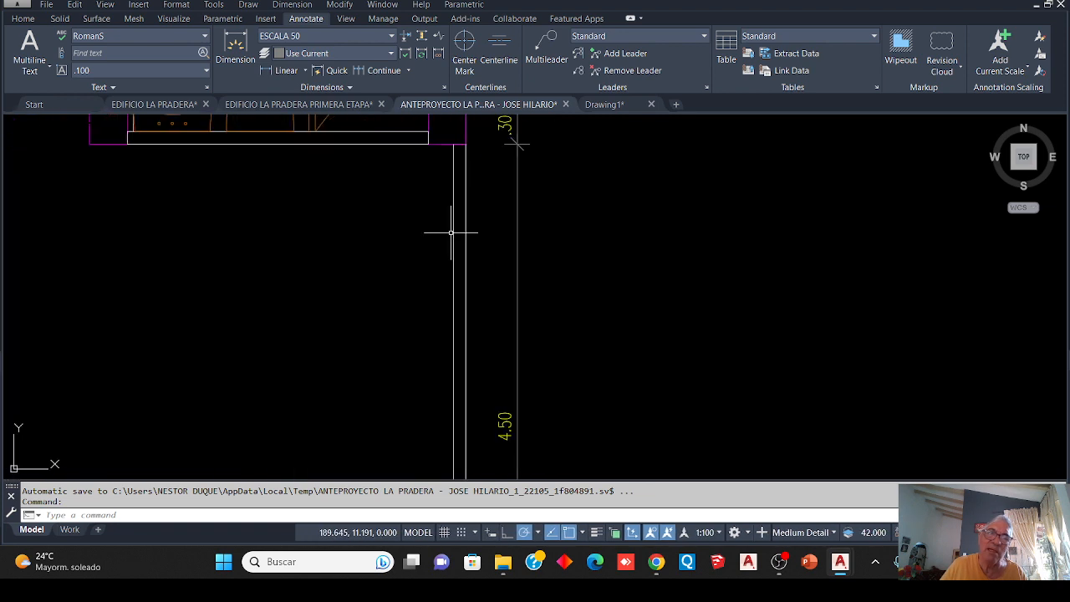
middle_drag(513, 229, 488, 285)
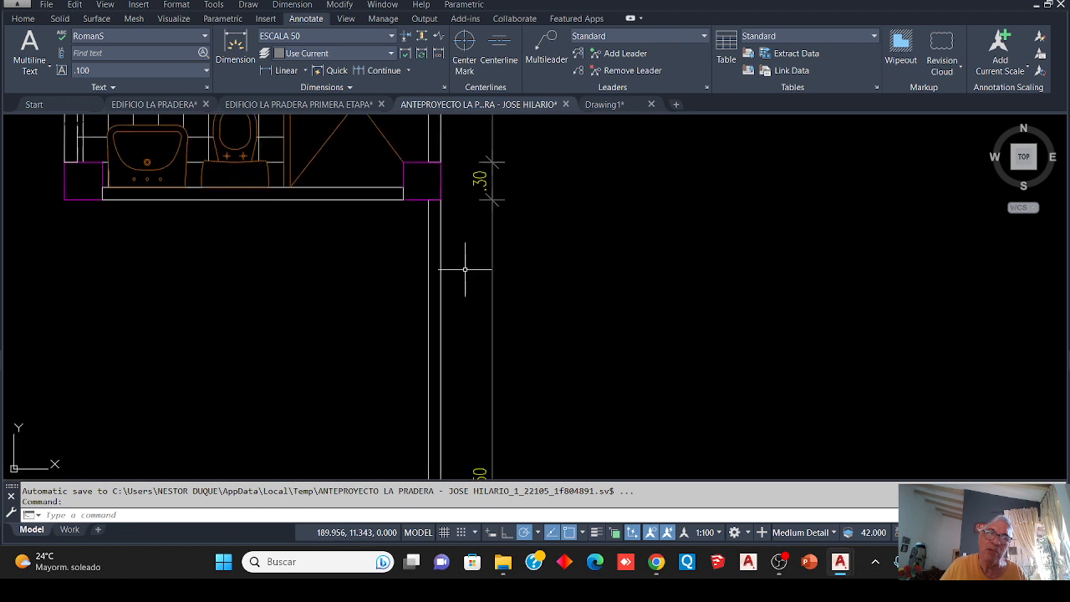
scroll(452, 251, down, 5)
scroll(454, 299, up, 5)
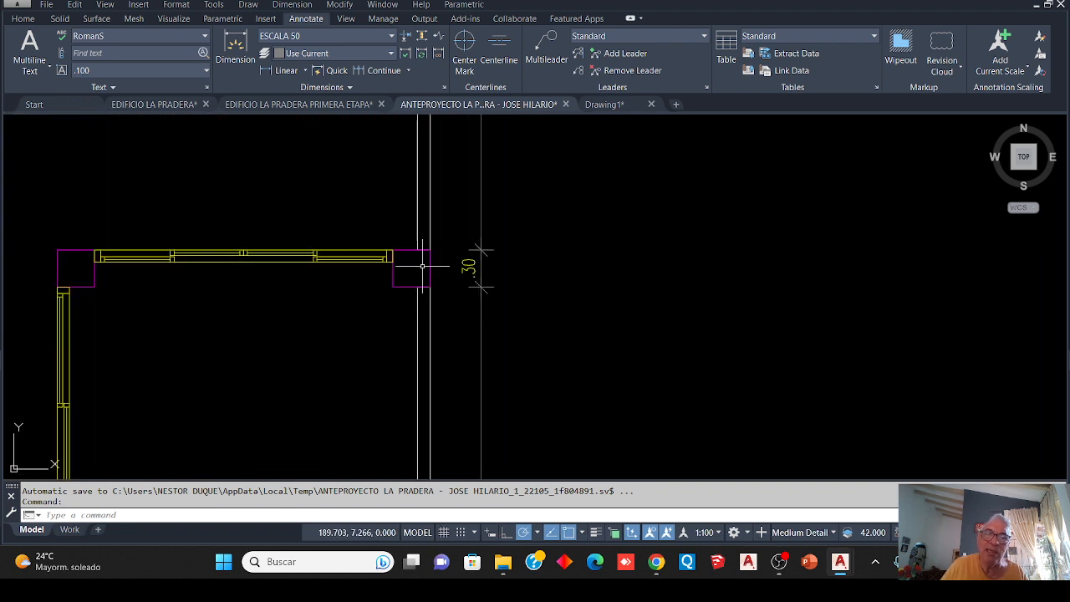
scroll(447, 302, down, 4)
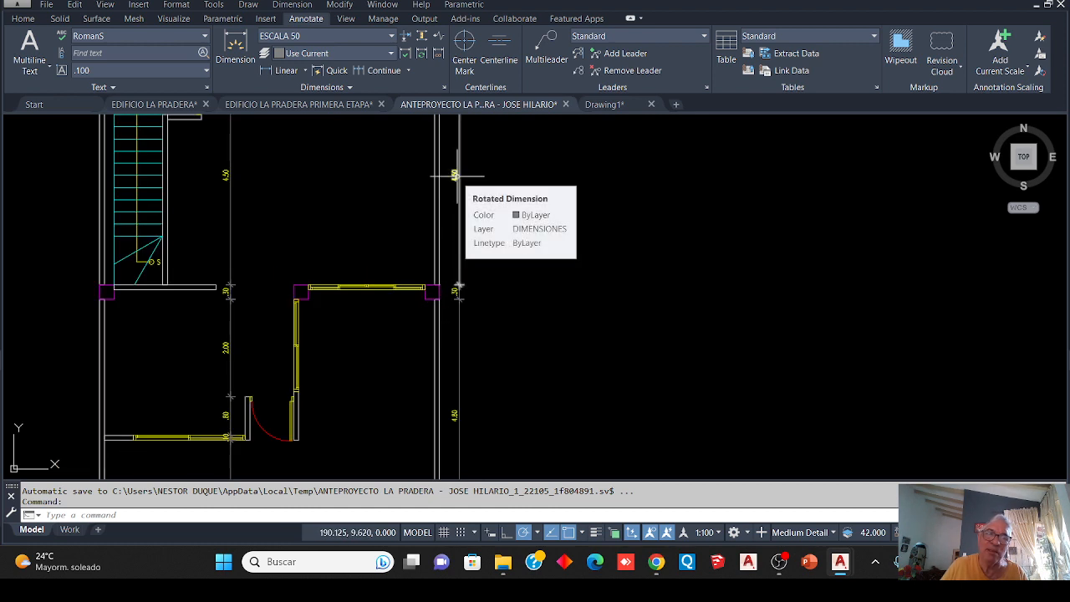
mouse_move(310, 243)
middle_down()
mouse_move(339, 301)
mouse_move(432, 337)
middle_up()
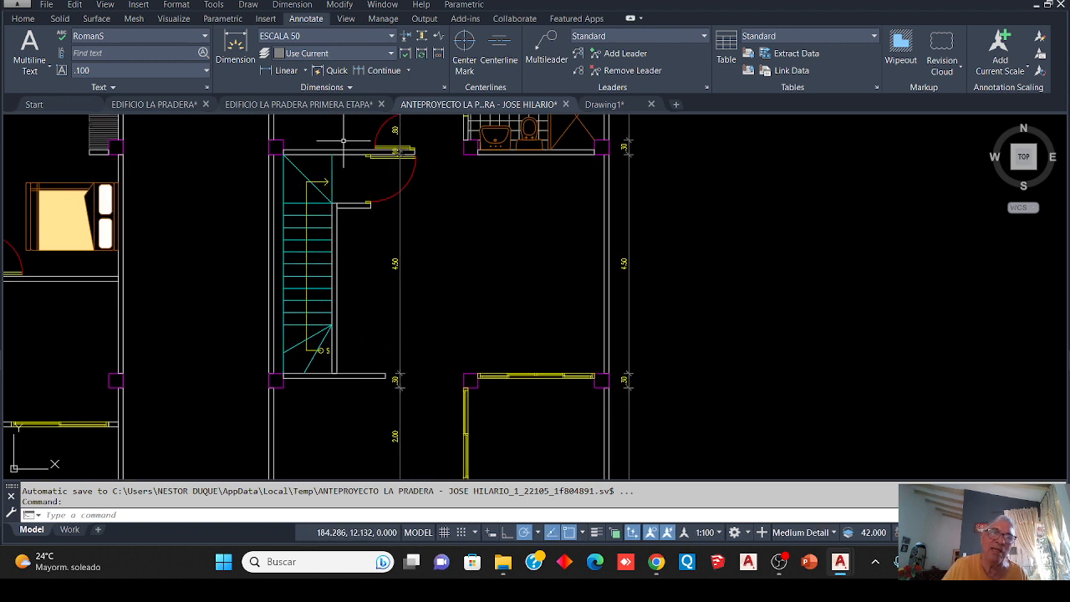
Quick-dimension the horizontal tread lines of the staircase, placing the vertical chain just beyond the stair's side wall
click(332, 70)
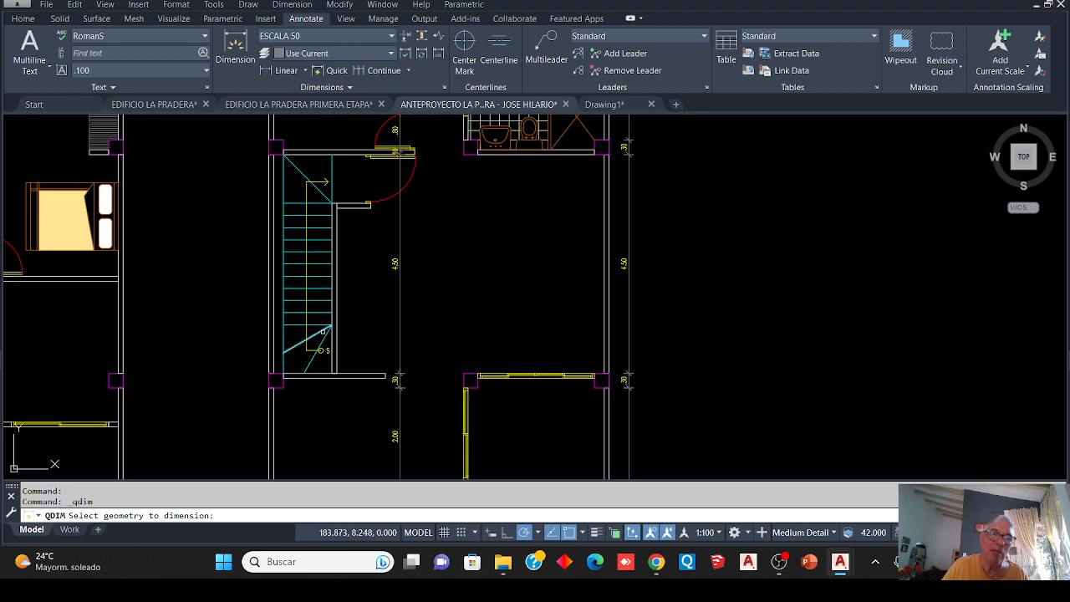
scroll(324, 332, up, 6)
scroll(301, 333, down, 4)
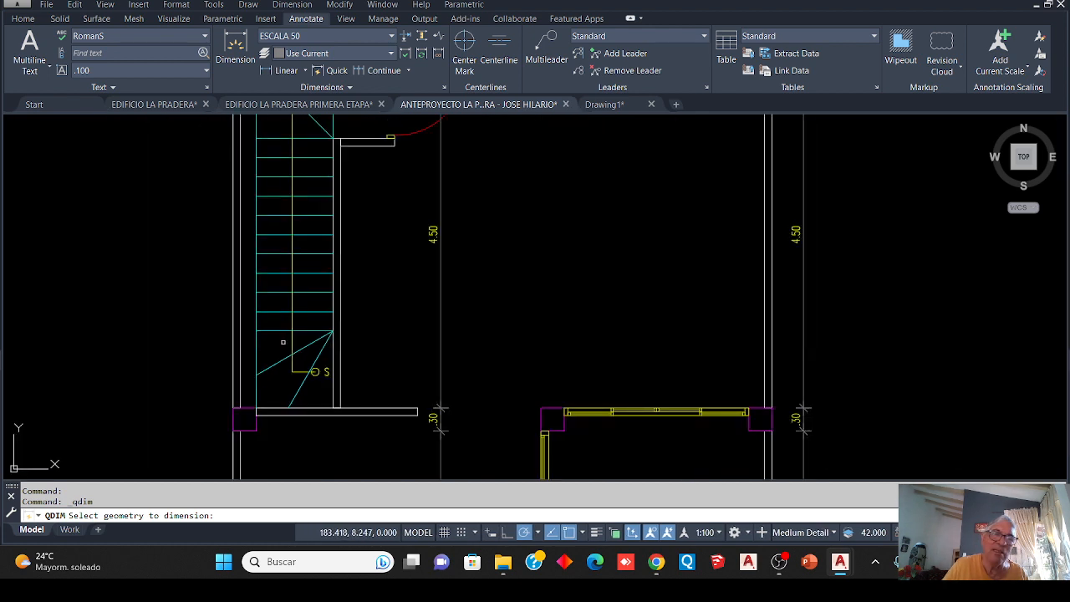
click(282, 342)
click(273, 140)
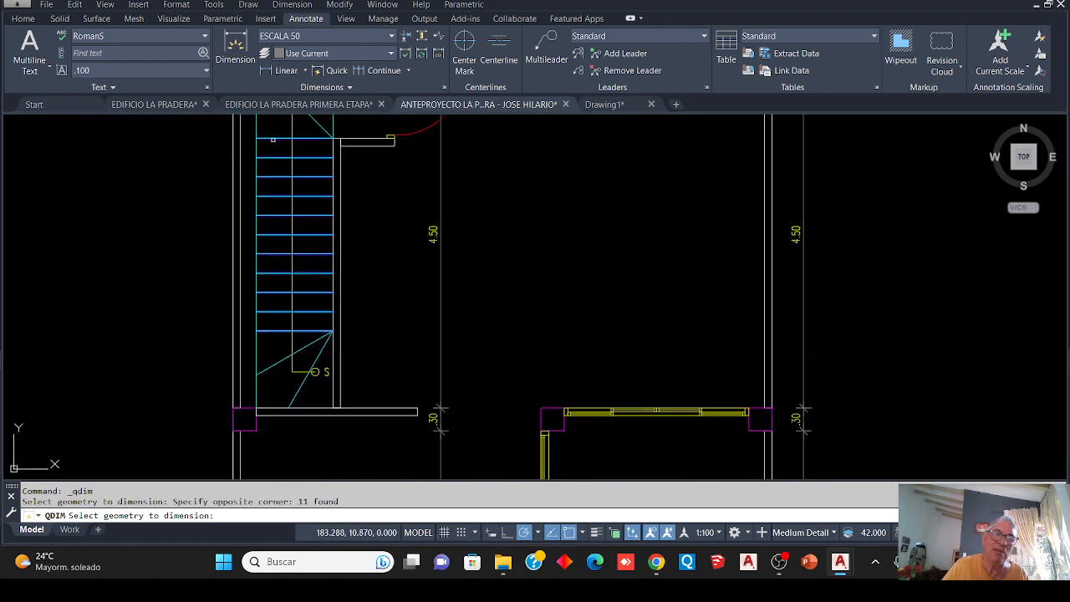
key(Return)
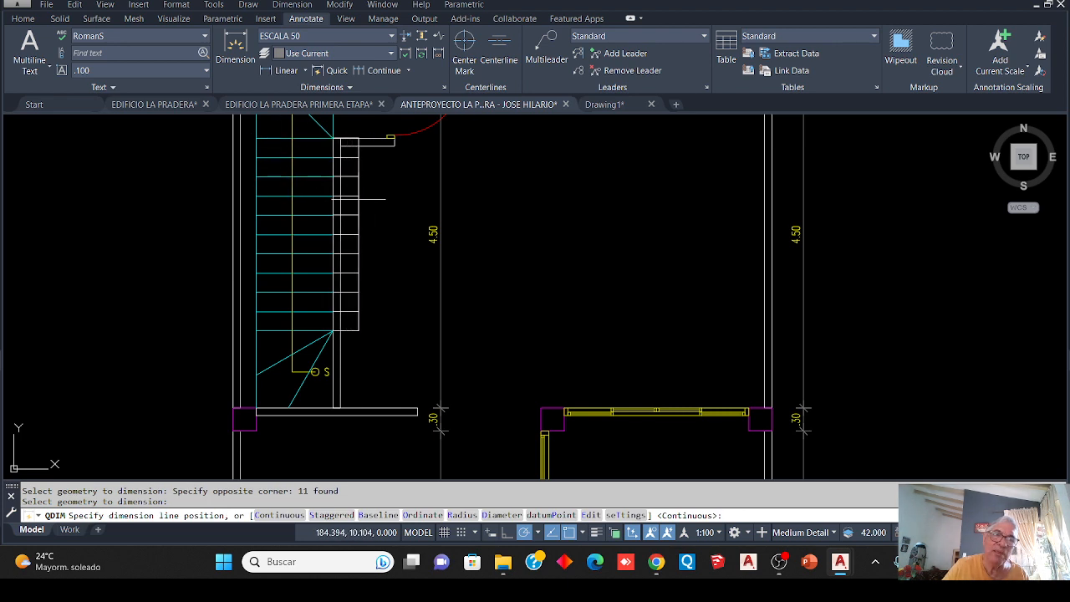
click(358, 199)
scroll(385, 288, down, 4)
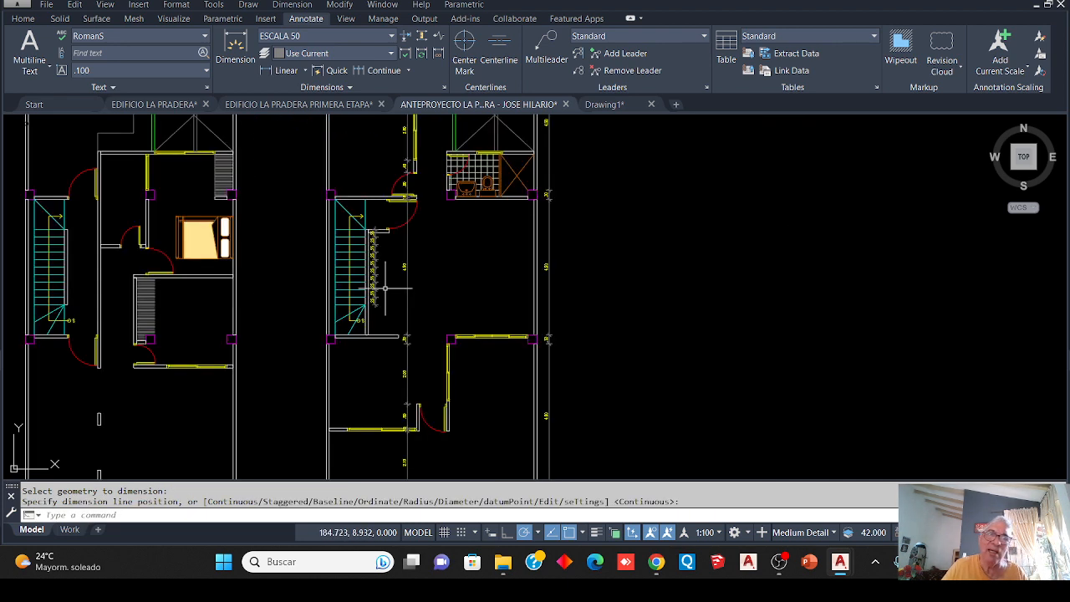
scroll(385, 288, up, 4)
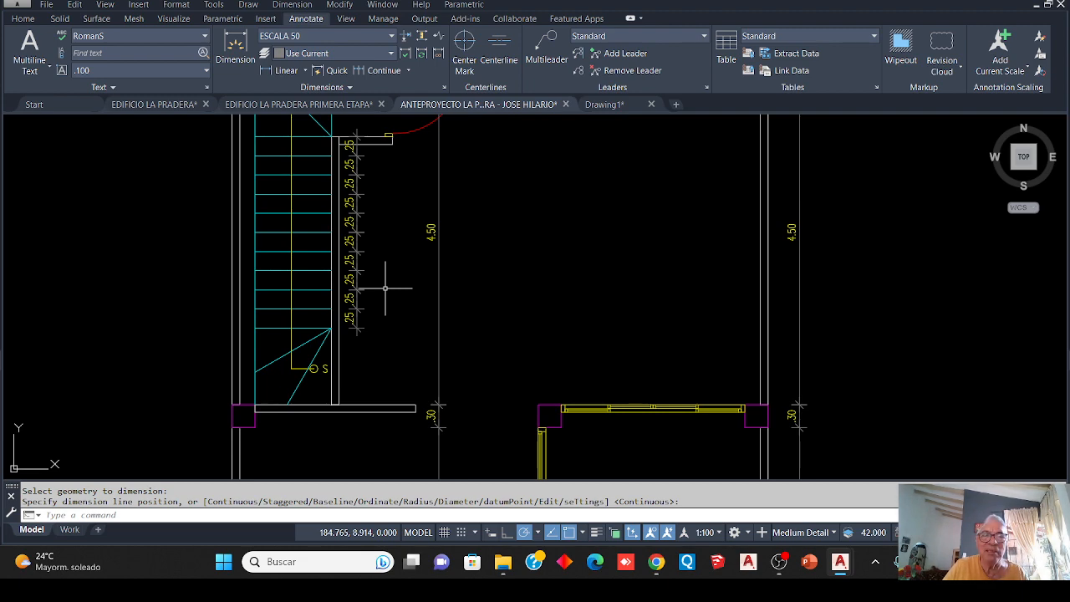
scroll(385, 288, down, 4)
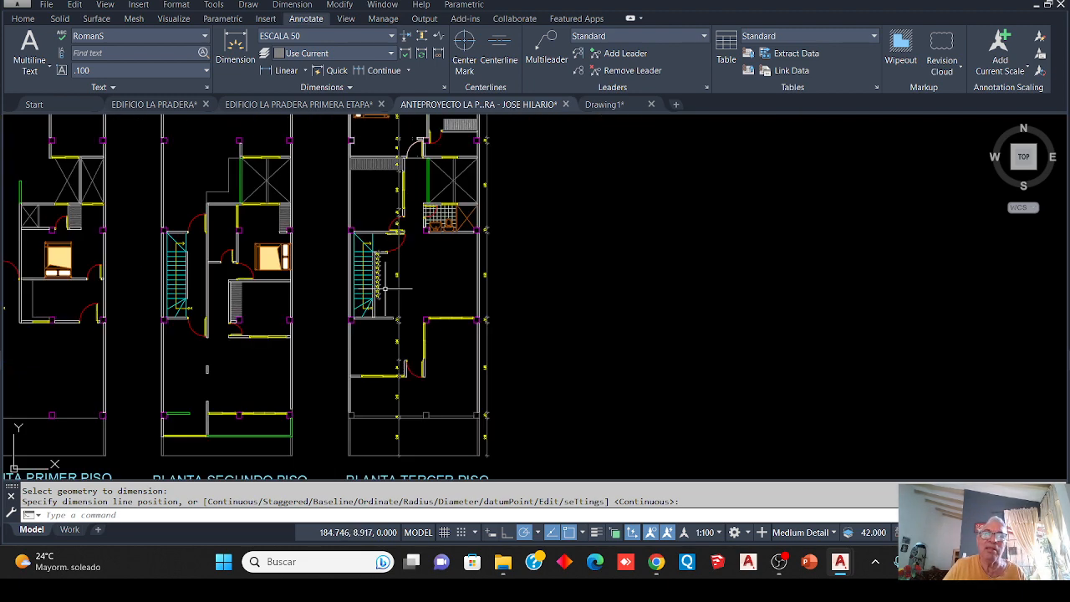
scroll(407, 184, up, 4)
scroll(393, 227, down, 4)
scroll(392, 228, up, 4)
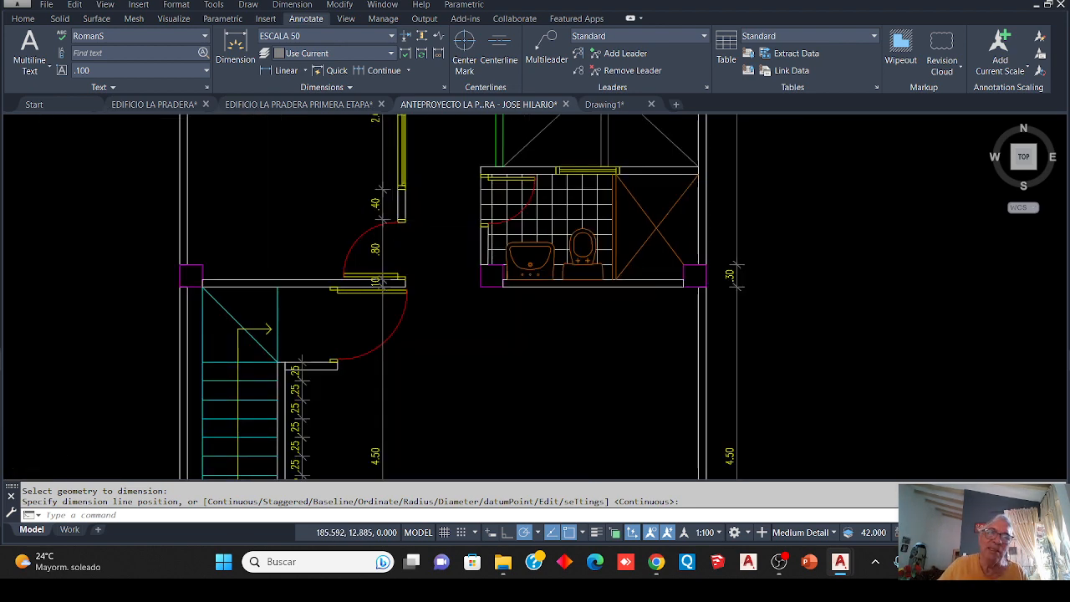
Add a linear dimension to the plan's top edge line, placing it just above the edge
scroll(393, 220, down, 5)
middle_drag(407, 125, 382, 276)
scroll(382, 276, up, 3)
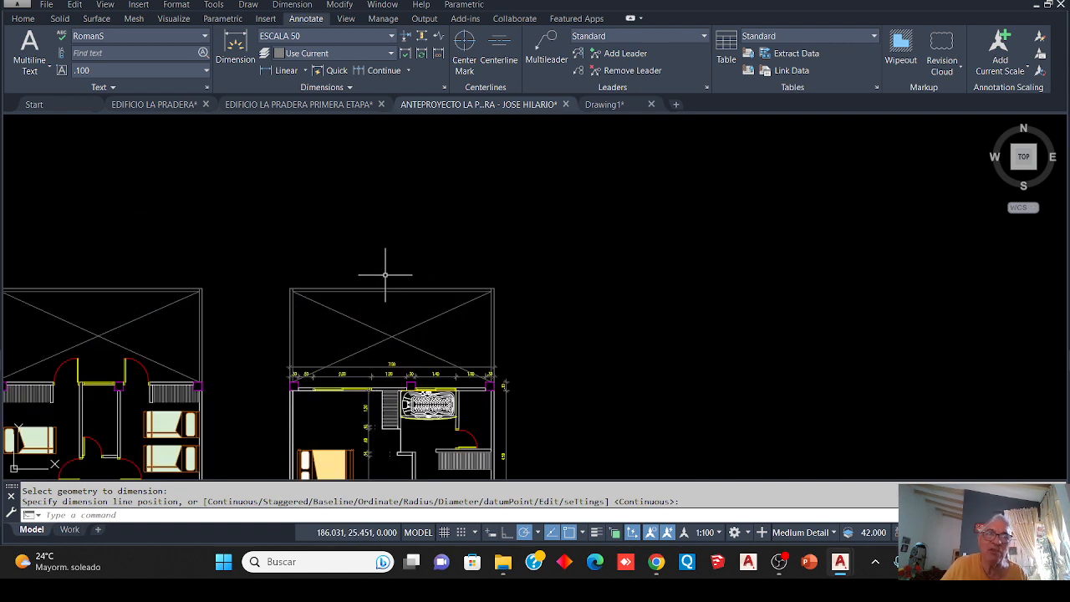
click(284, 70)
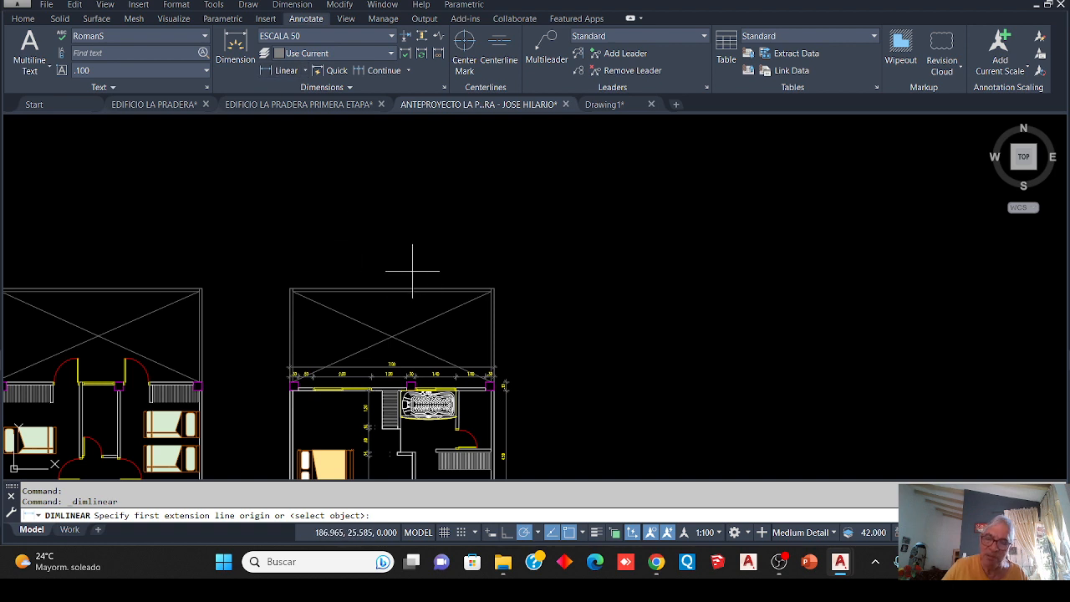
key(Return)
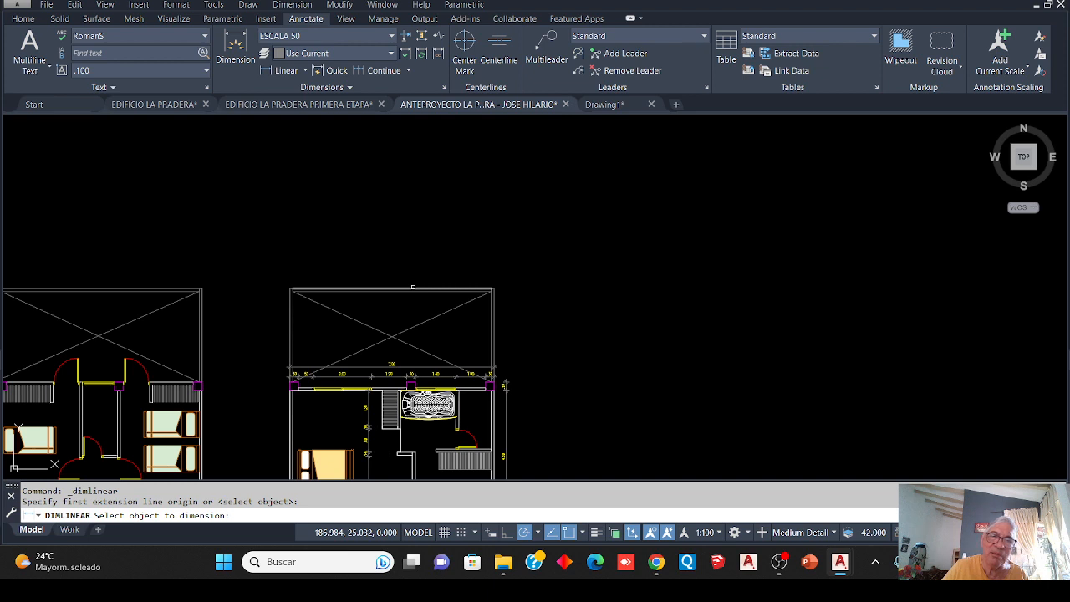
scroll(413, 287, up, 6)
click(408, 290)
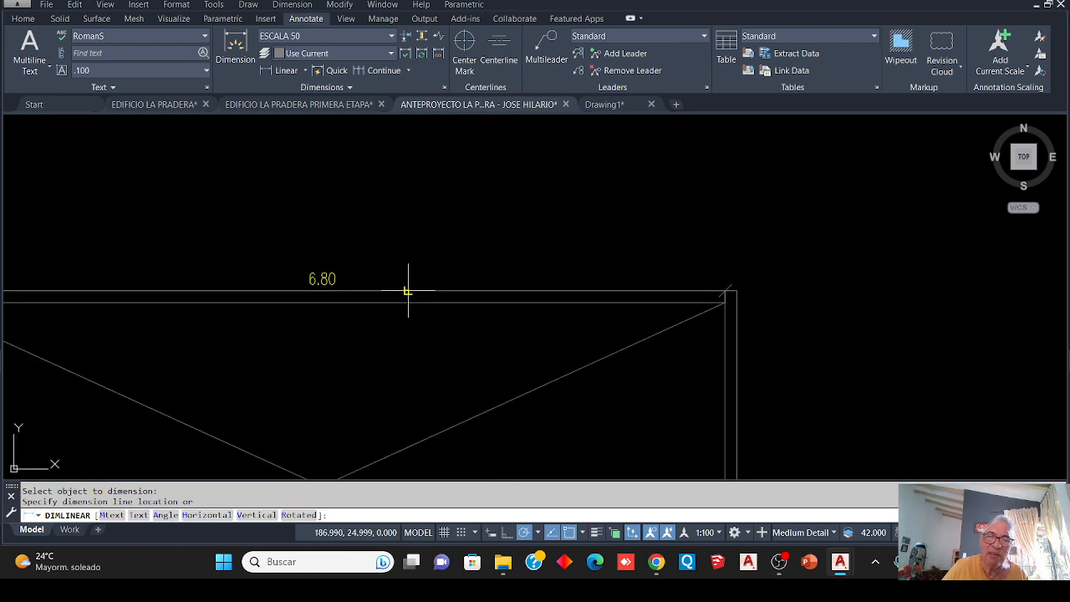
click(412, 260)
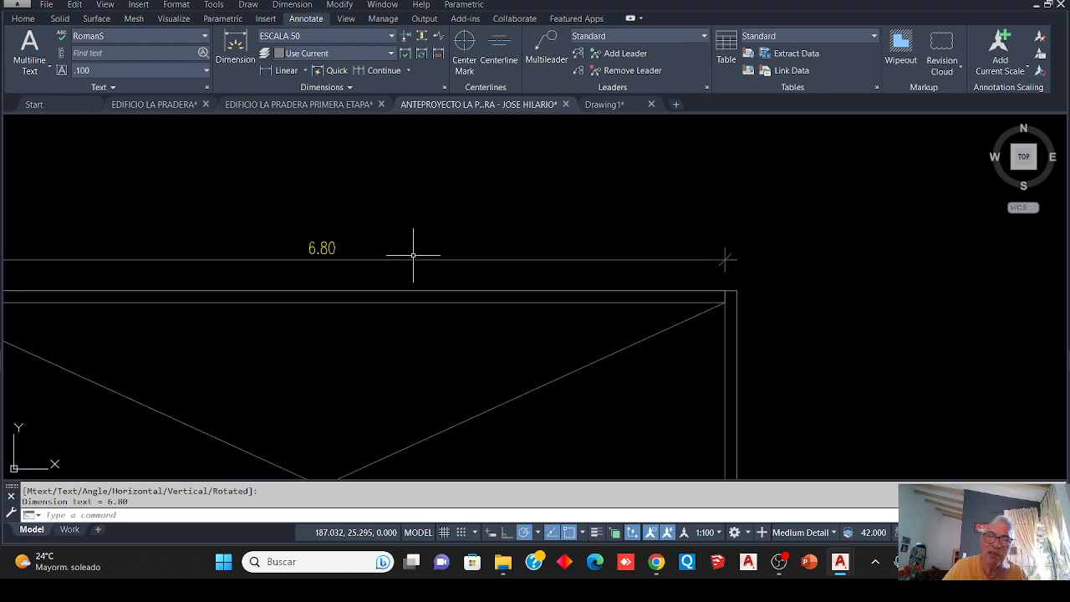
Examine the new top dimension and the interior dimension chain down to the room above the staircase
scroll(334, 238, down, 5)
scroll(316, 250, up, 3)
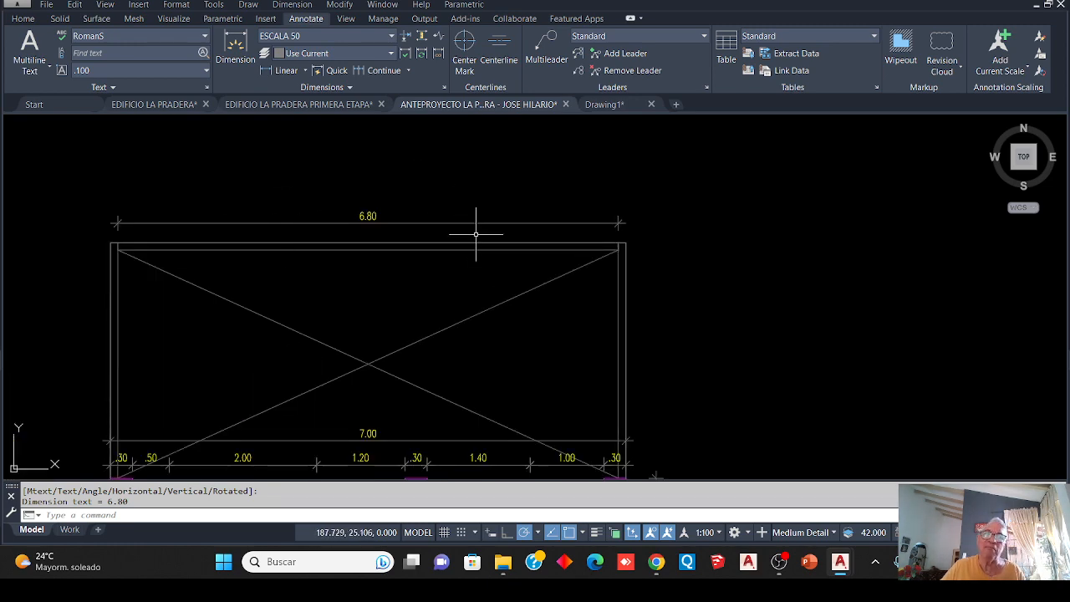
scroll(476, 234, down, 5)
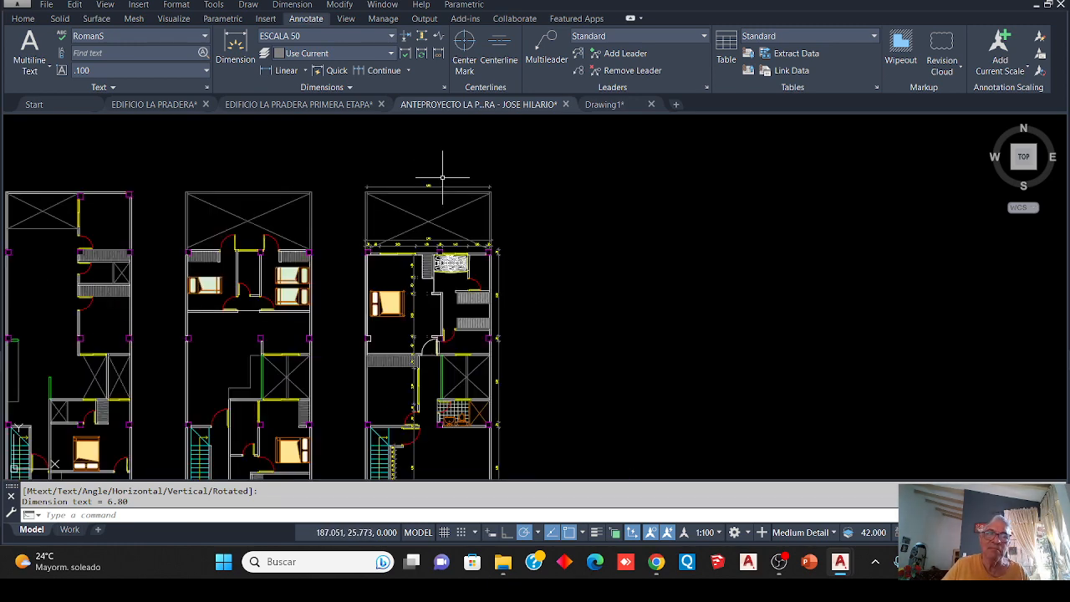
scroll(430, 180, up, 5)
scroll(421, 199, down, 4)
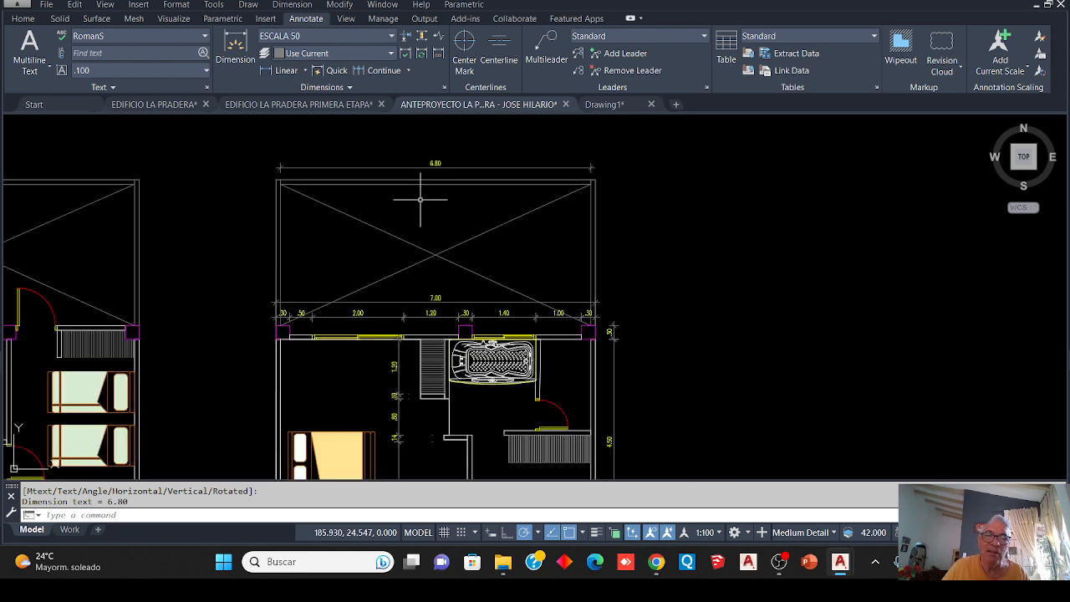
scroll(476, 230, up, 2)
scroll(477, 231, up, 3)
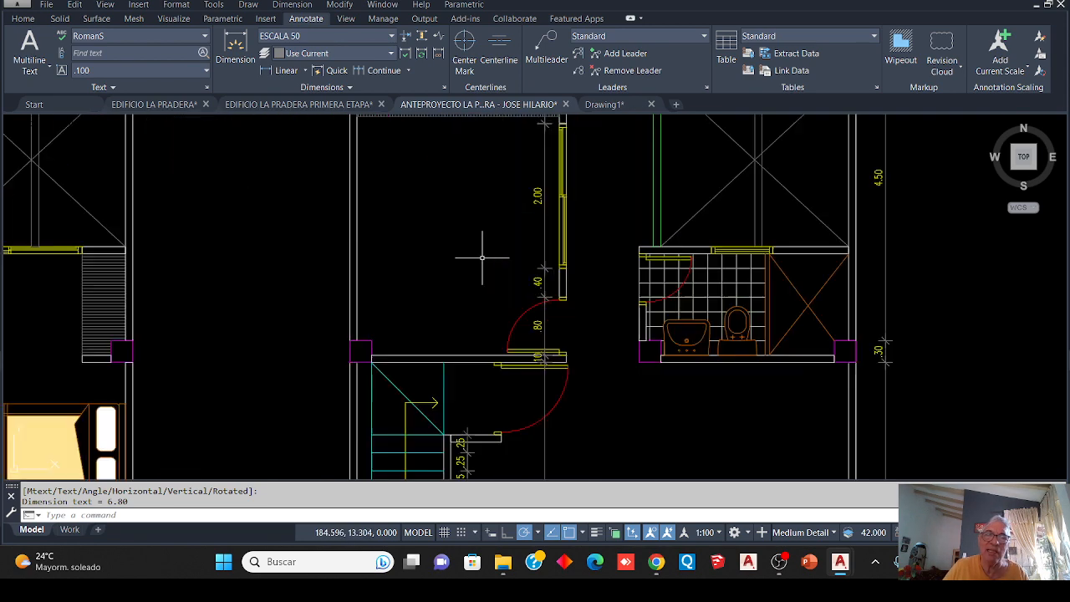
mouse_move(484, 251)
middle_down()
mouse_move(442, 258)
mouse_move(377, 303)
mouse_move(351, 302)
middle_up()
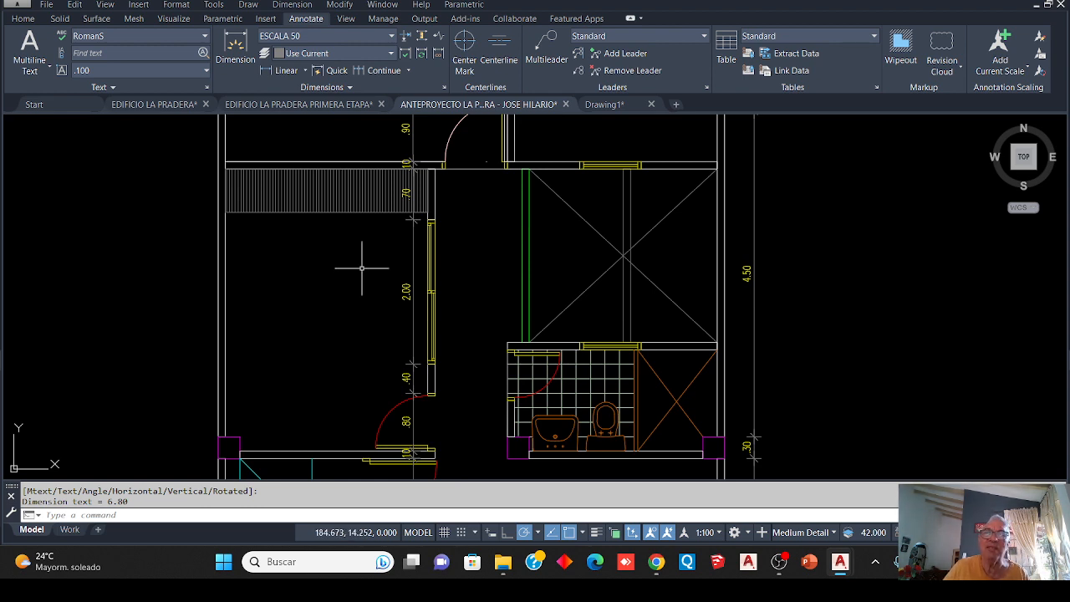
Copy the 2.00 window dimension horizontally from the interior chain to the middle of the room above the staircase
click(22, 19)
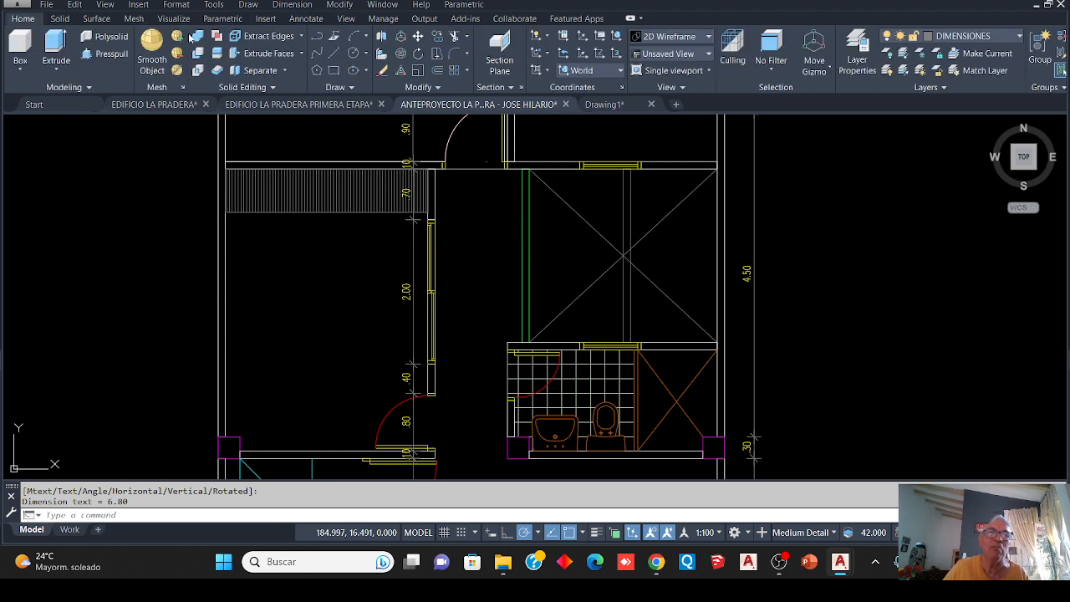
click(436, 53)
click(412, 292)
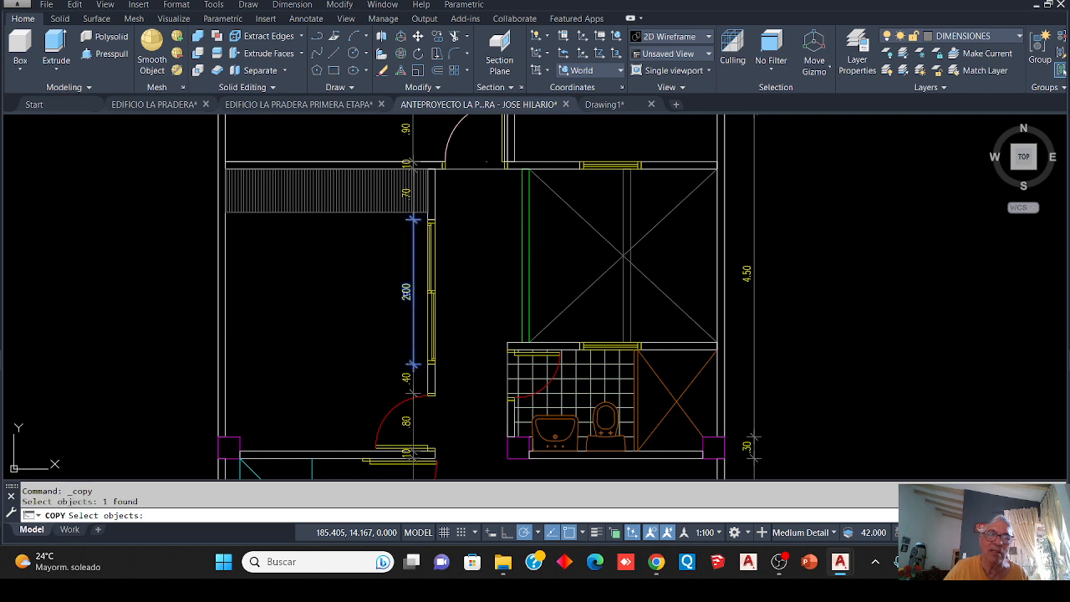
key(Return)
click(383, 293)
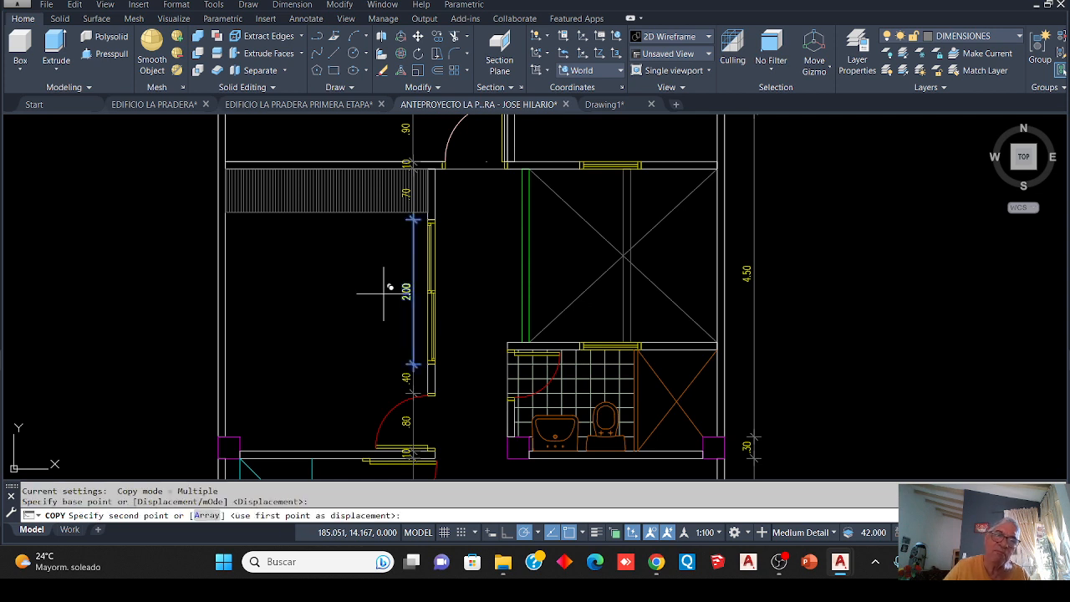
click(270, 292)
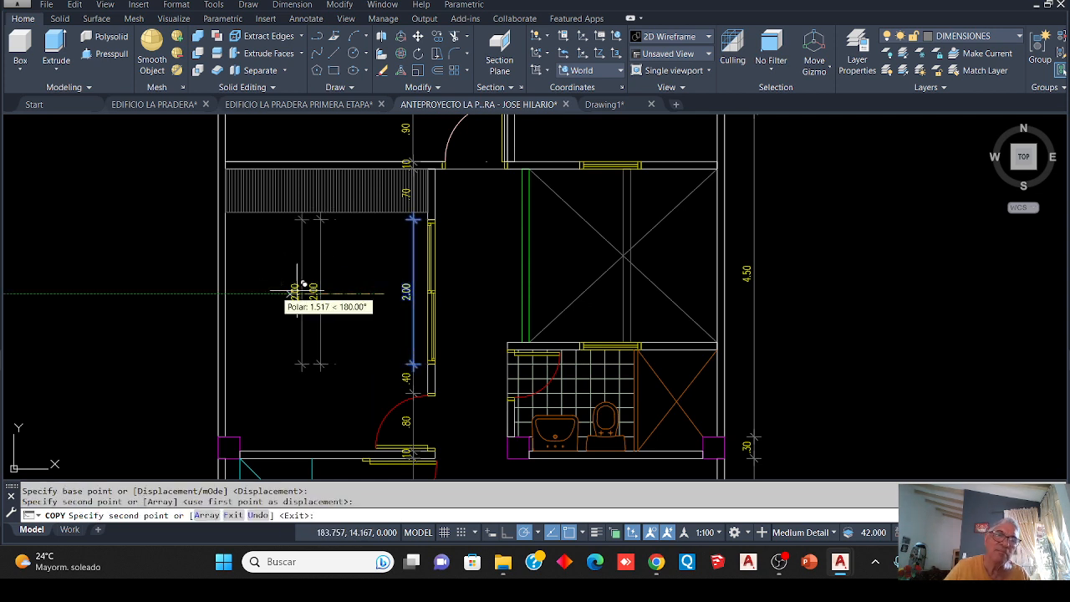
scroll(306, 290, up, 2)
key(Return)
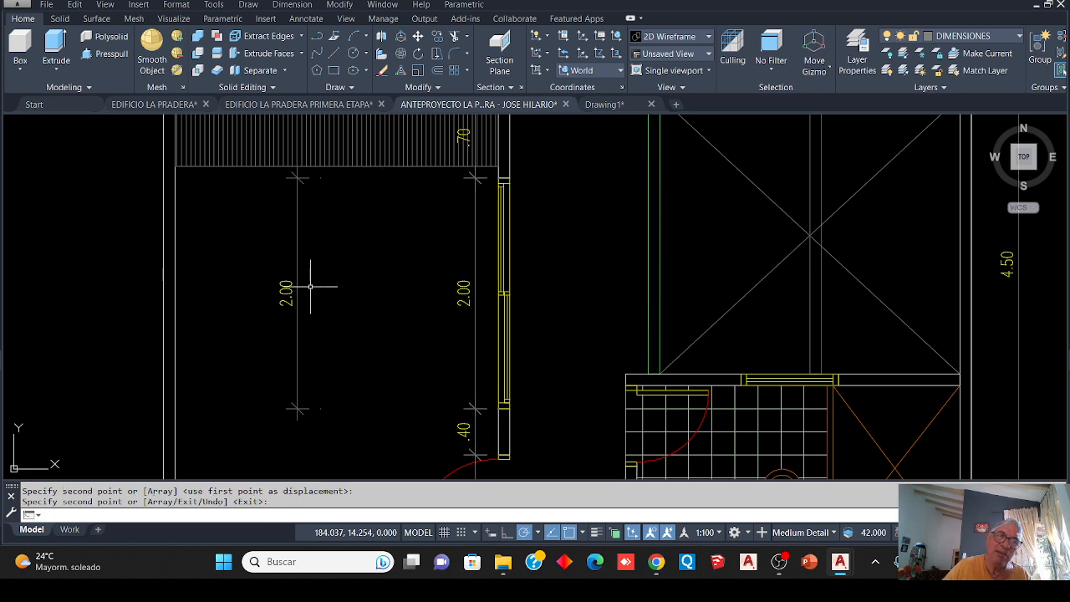
scroll(310, 286, down, 2)
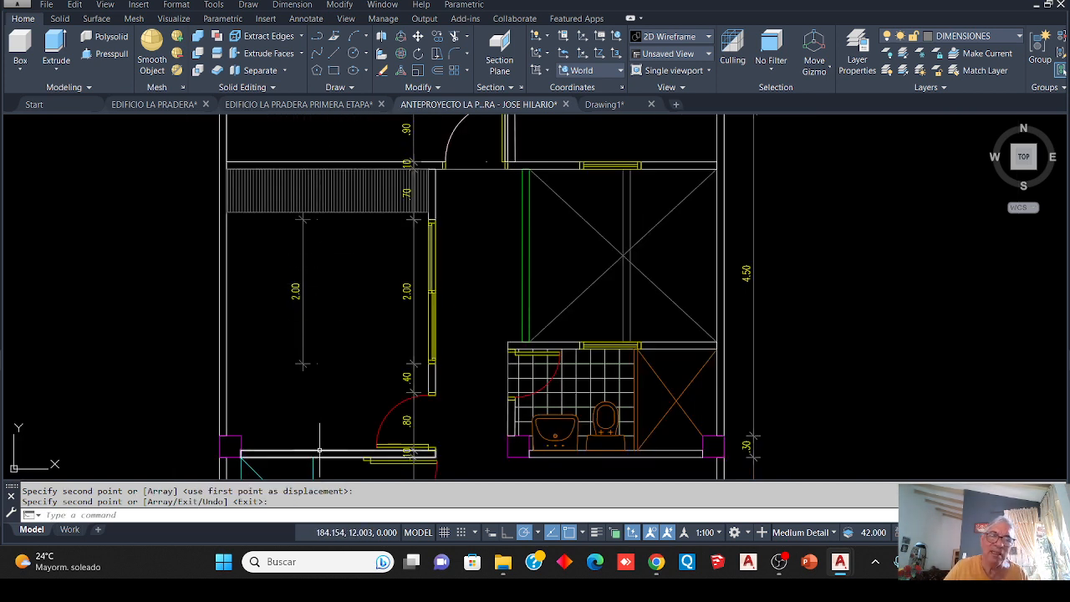
Stretch the copied dimension's upper end to the wall behind the closet and its lower end to the wall above the staircase
click(301, 290)
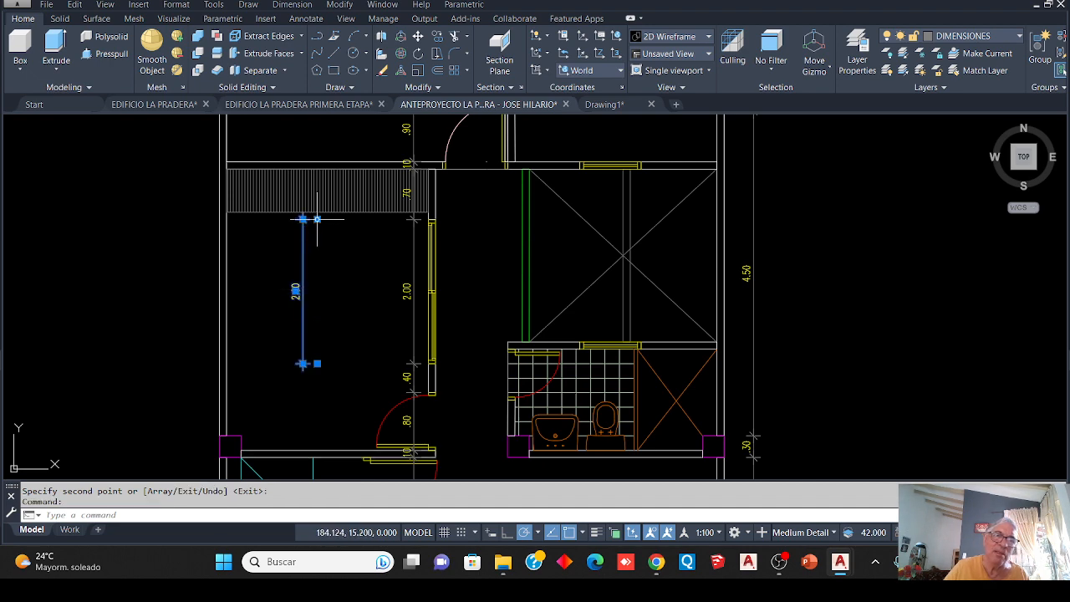
click(317, 219)
scroll(318, 193, up, 4)
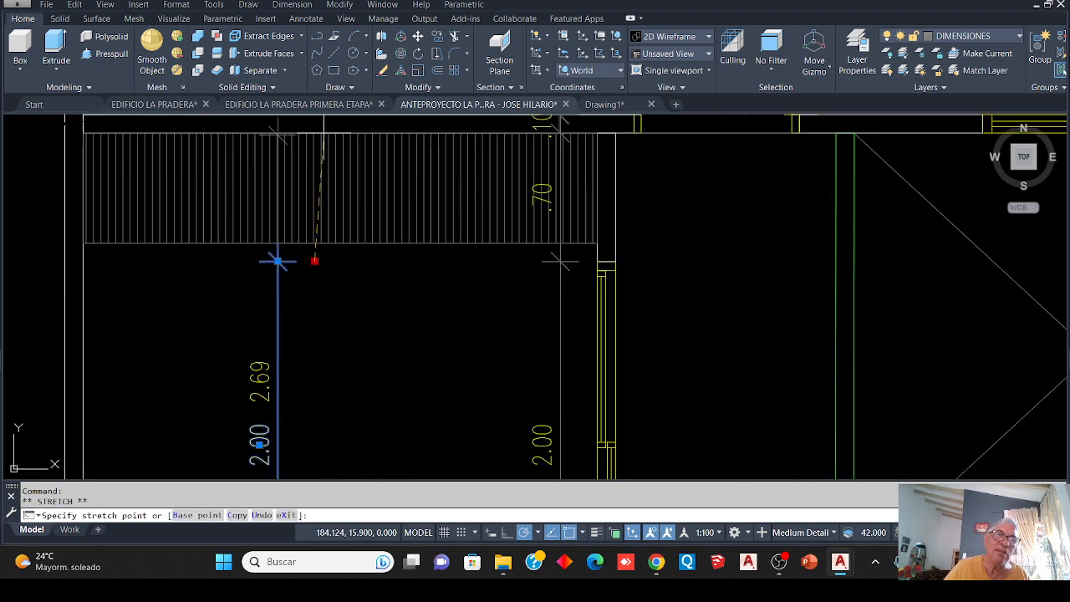
click(282, 132)
scroll(310, 239, down, 3)
scroll(310, 271, up, 3)
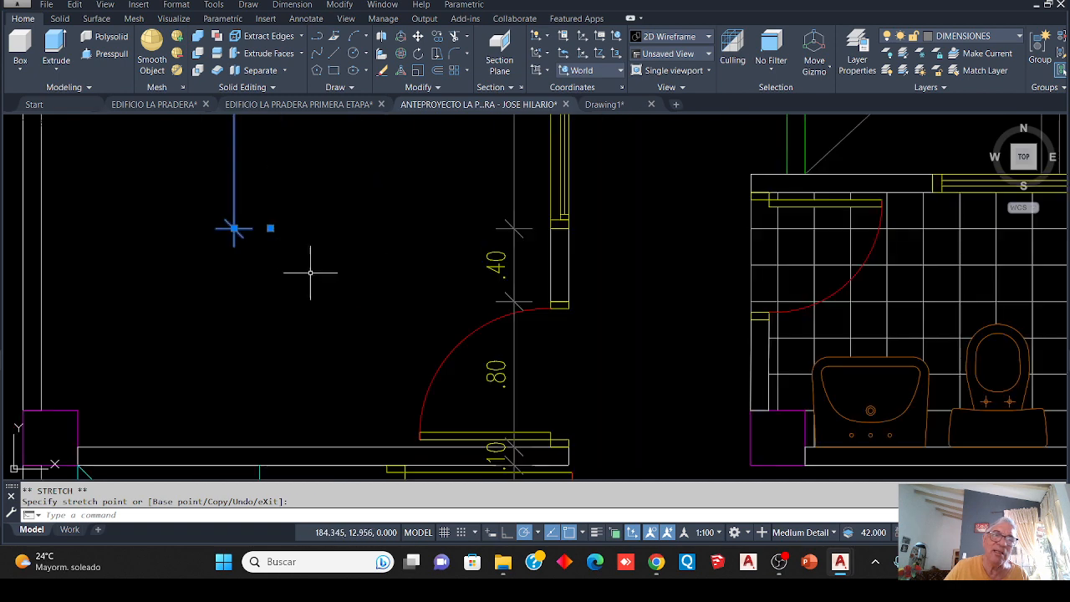
click(270, 227)
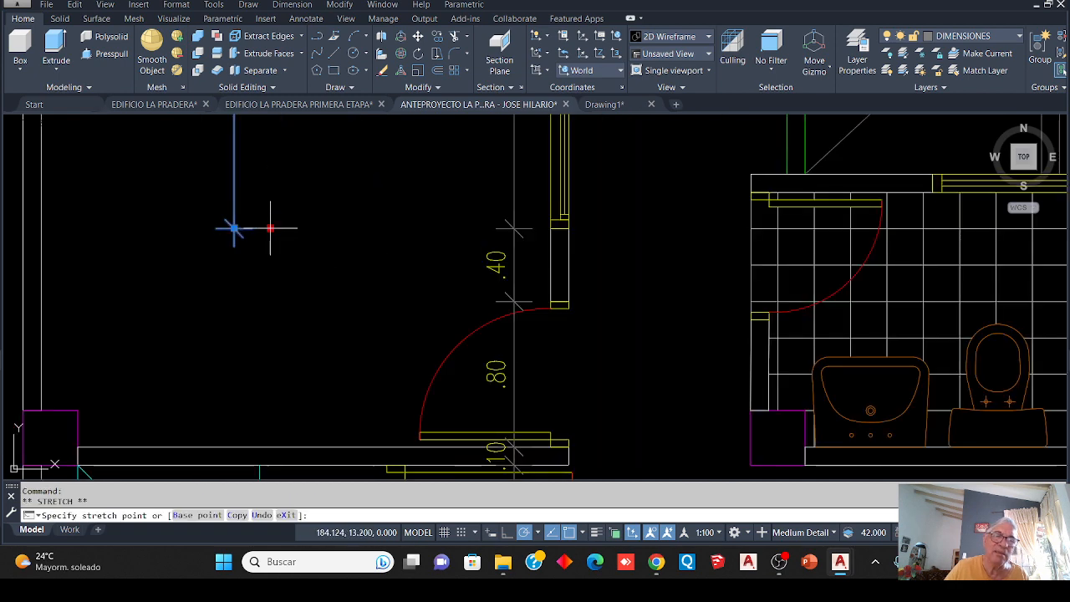
click(270, 443)
scroll(310, 399, down, 3)
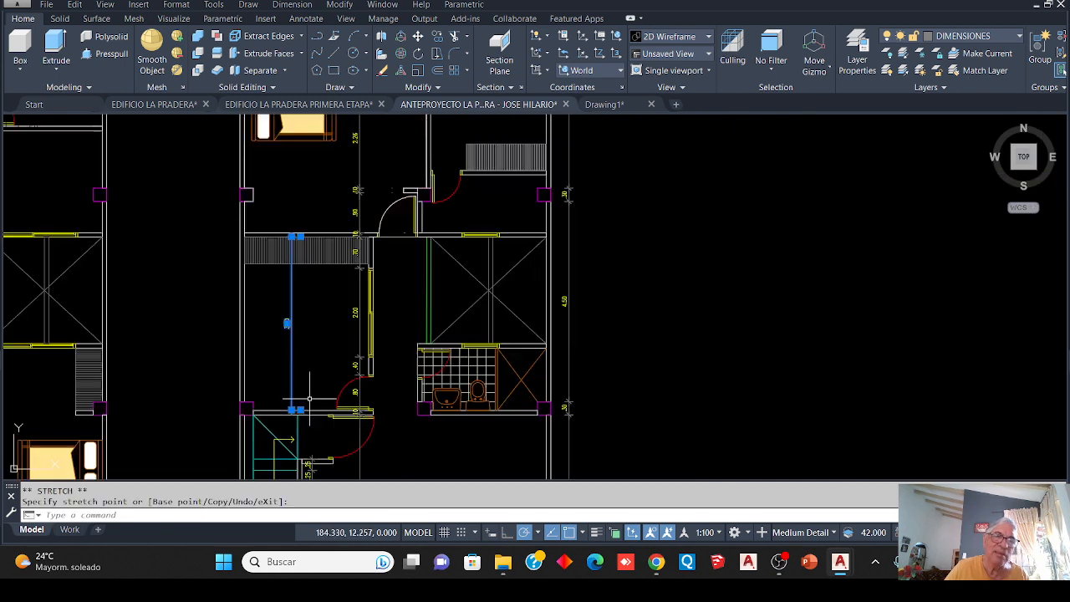
Examine the stretched room dimension's text and compare it with the interior chain beside the window and door
scroll(282, 358, up, 5)
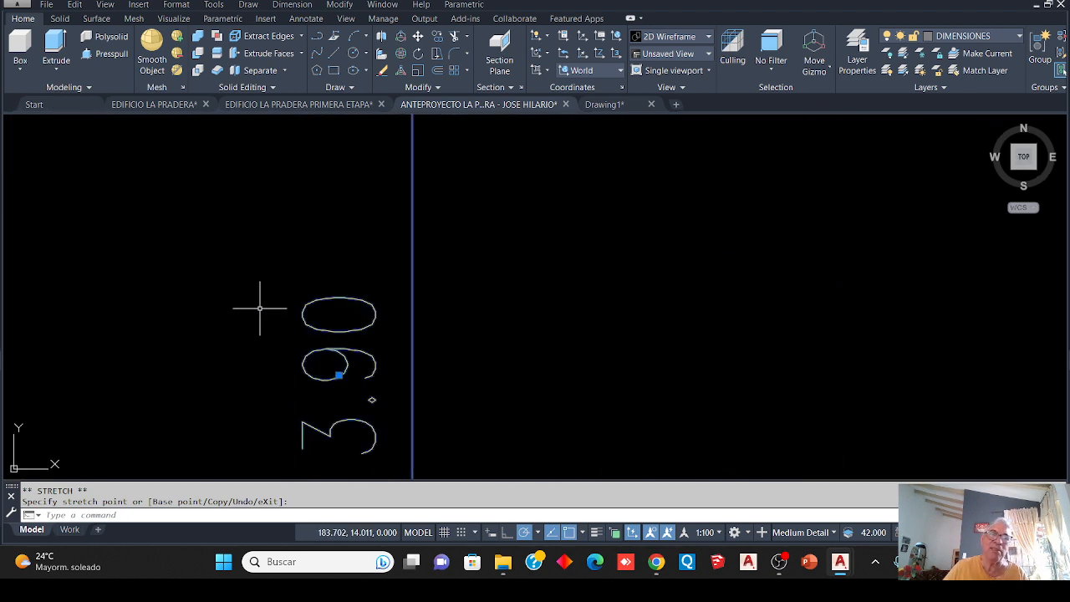
scroll(334, 311, down, 3)
scroll(370, 291, down, 2)
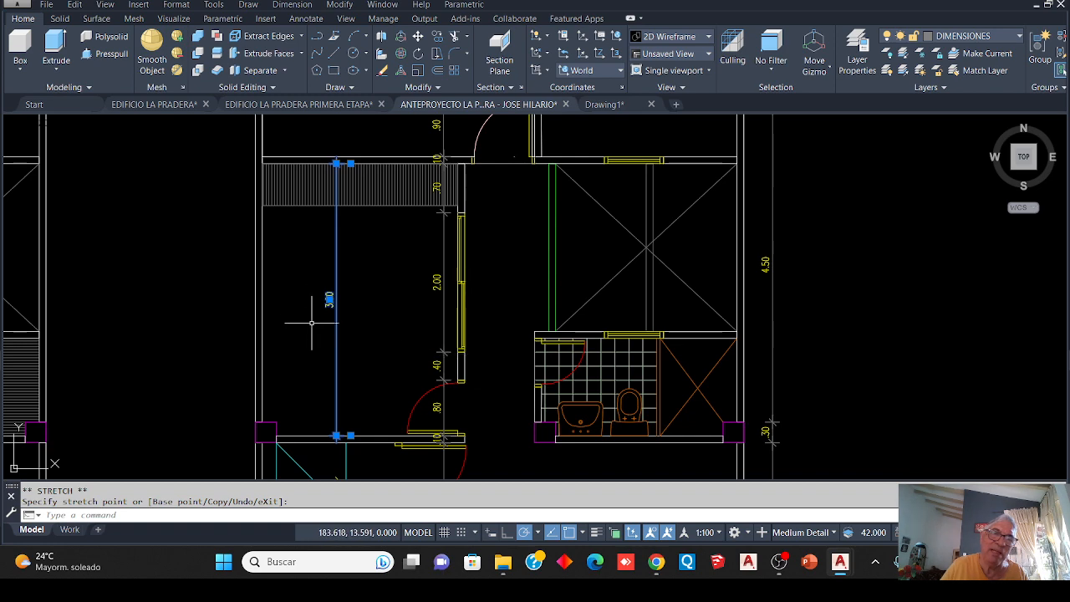
scroll(318, 289, up, 3)
scroll(375, 335, down, 2)
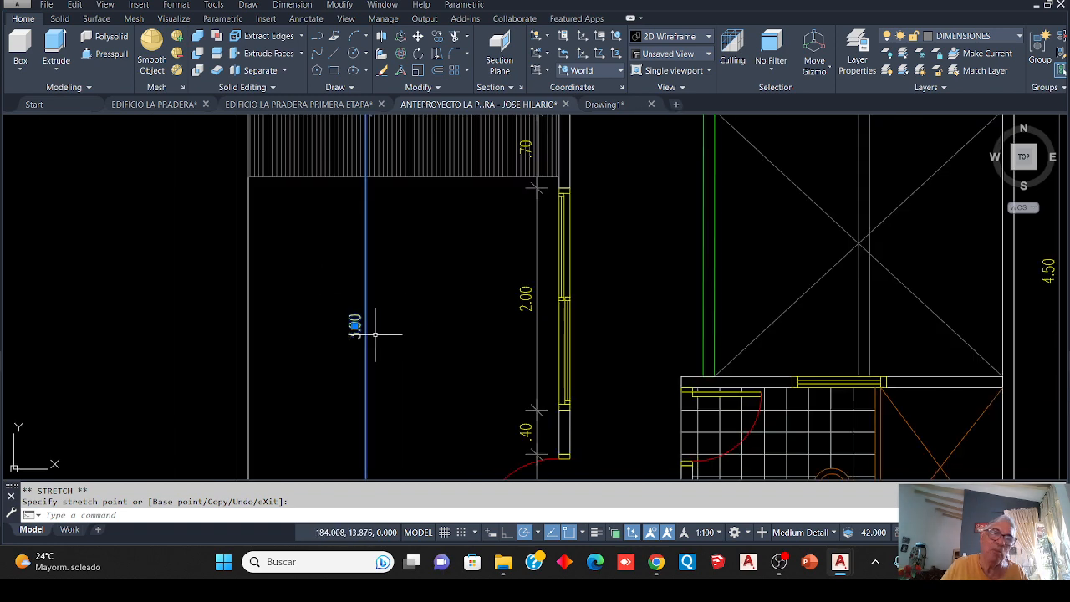
scroll(376, 334, down, 2)
scroll(360, 326, up, 4)
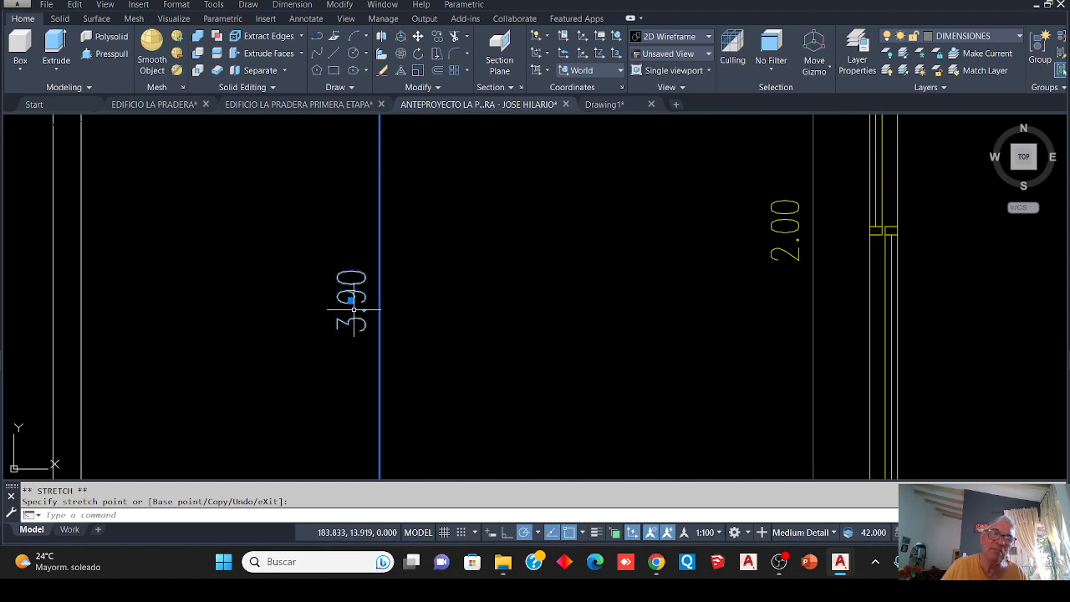
scroll(335, 329, down, 3)
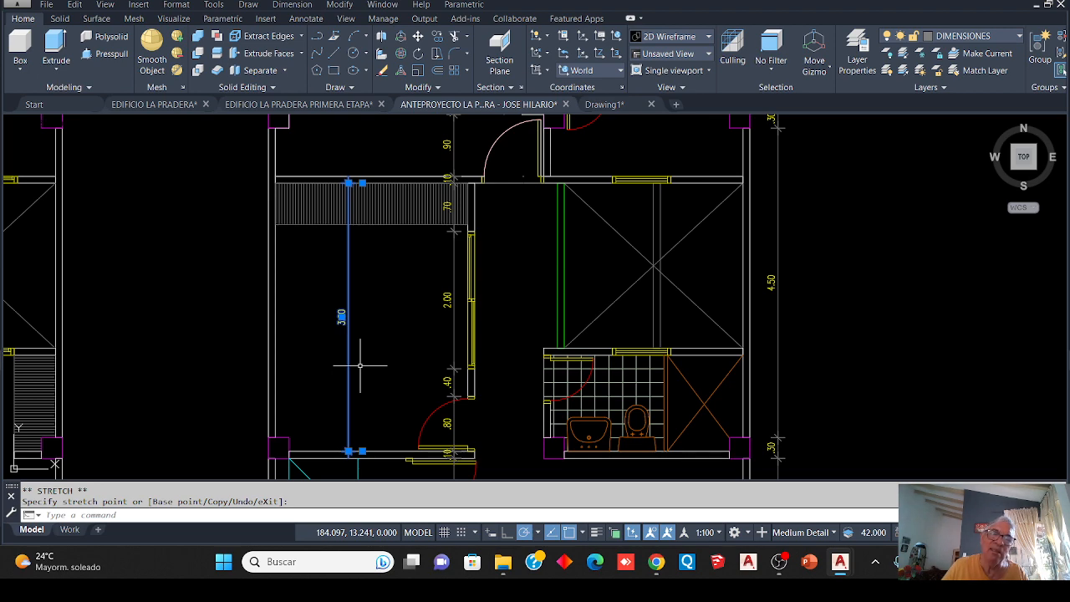
scroll(447, 453, up, 3)
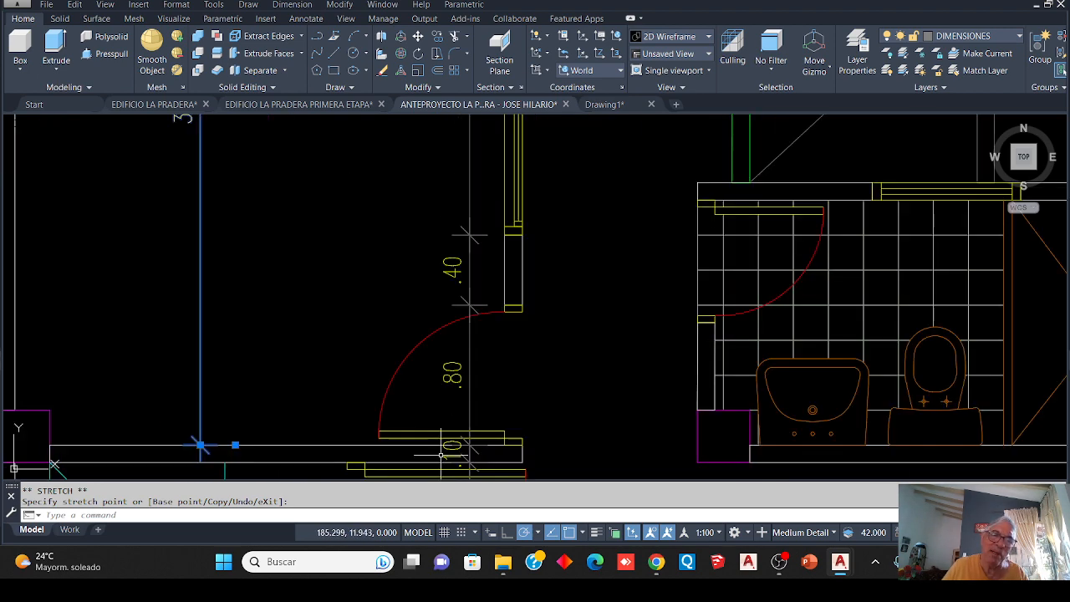
scroll(447, 452, down, 3)
scroll(447, 452, up, 5)
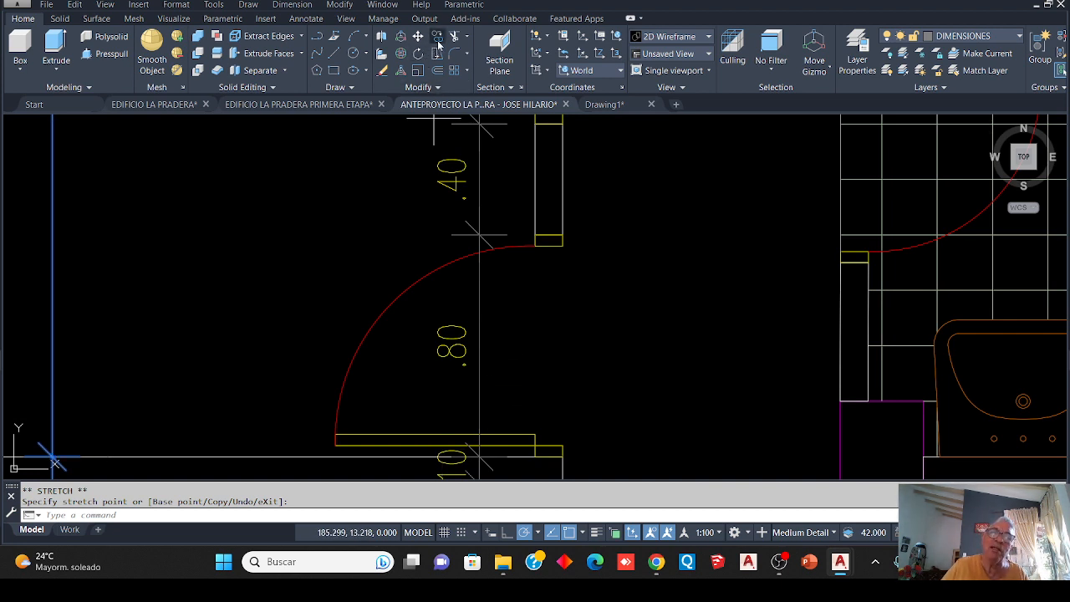
Copy the .80 door dimension horizontally from its lower end to just outside the plan's left outer wall
click(437, 40)
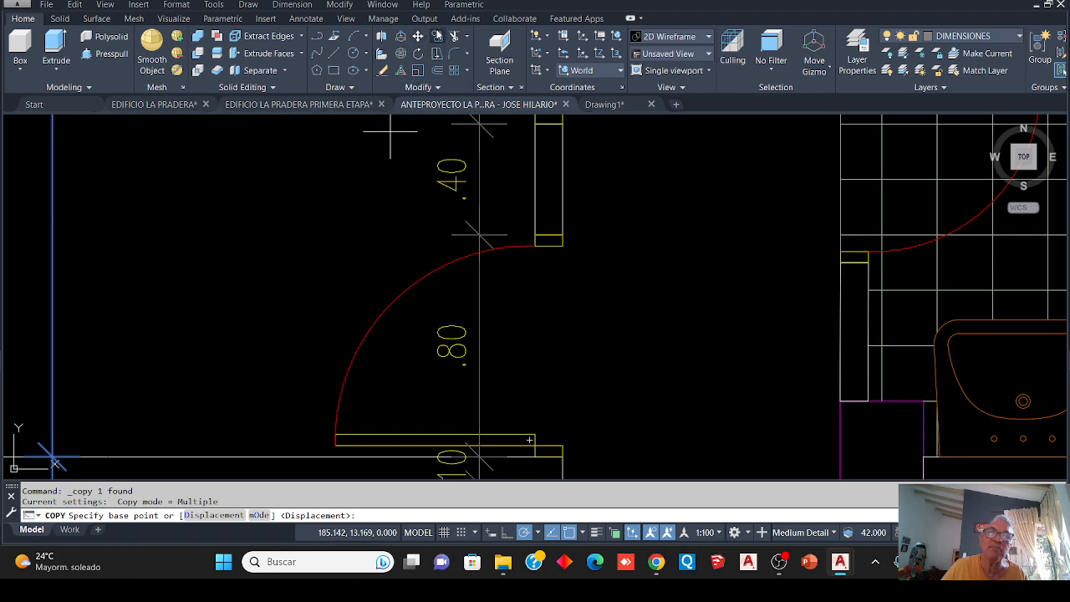
click(436, 37)
scroll(496, 356, down, 3)
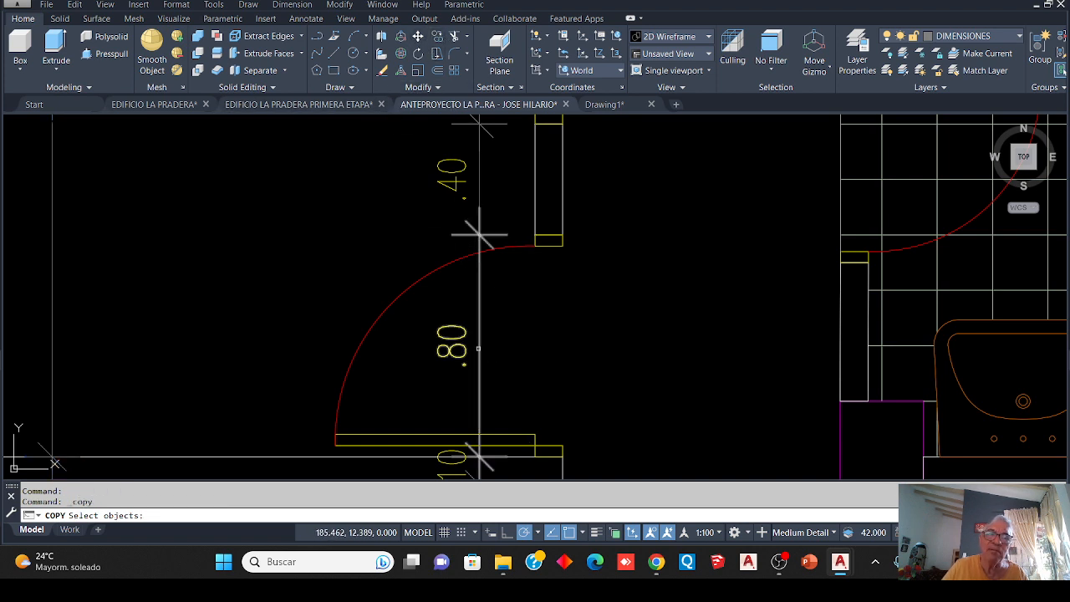
click(477, 347)
key(Return)
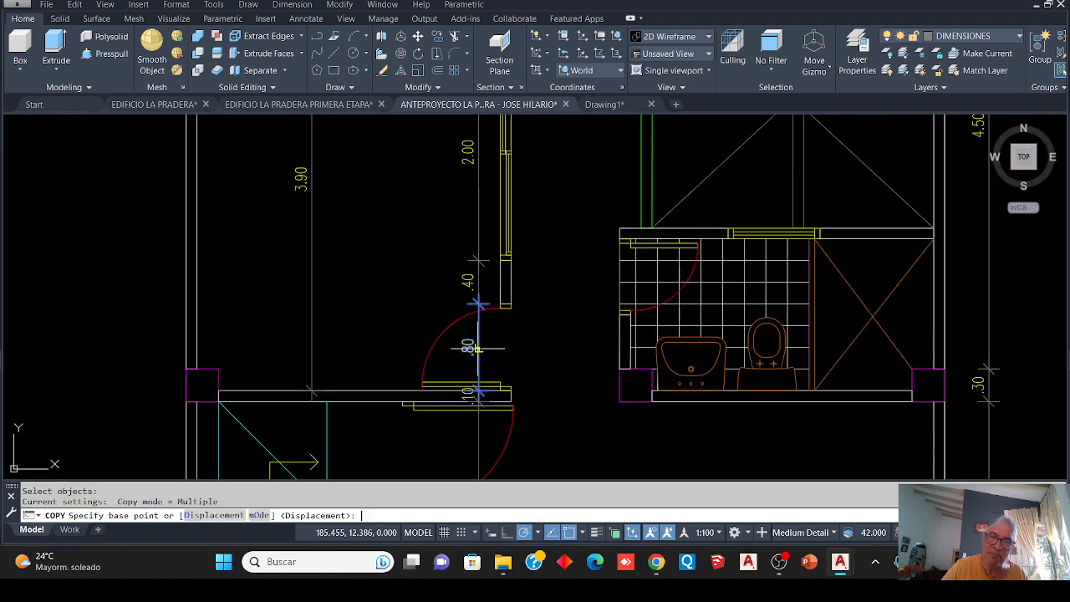
scroll(477, 359, up, 4)
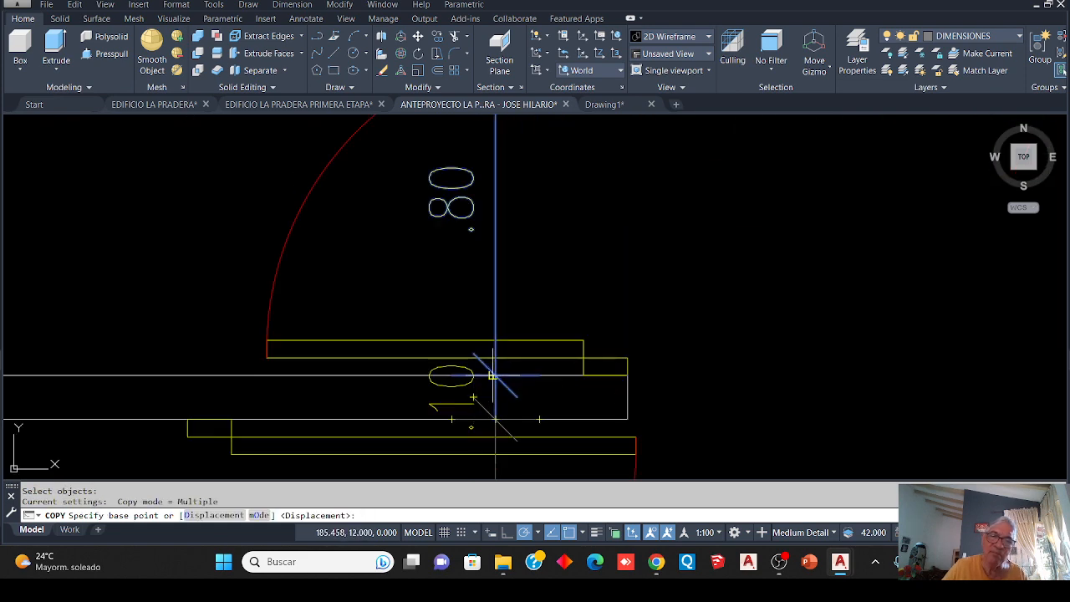
click(490, 368)
scroll(491, 369, down, 3)
mouse_move(282, 353)
middle_down()
mouse_move(412, 363)
mouse_move(530, 353)
middle_up()
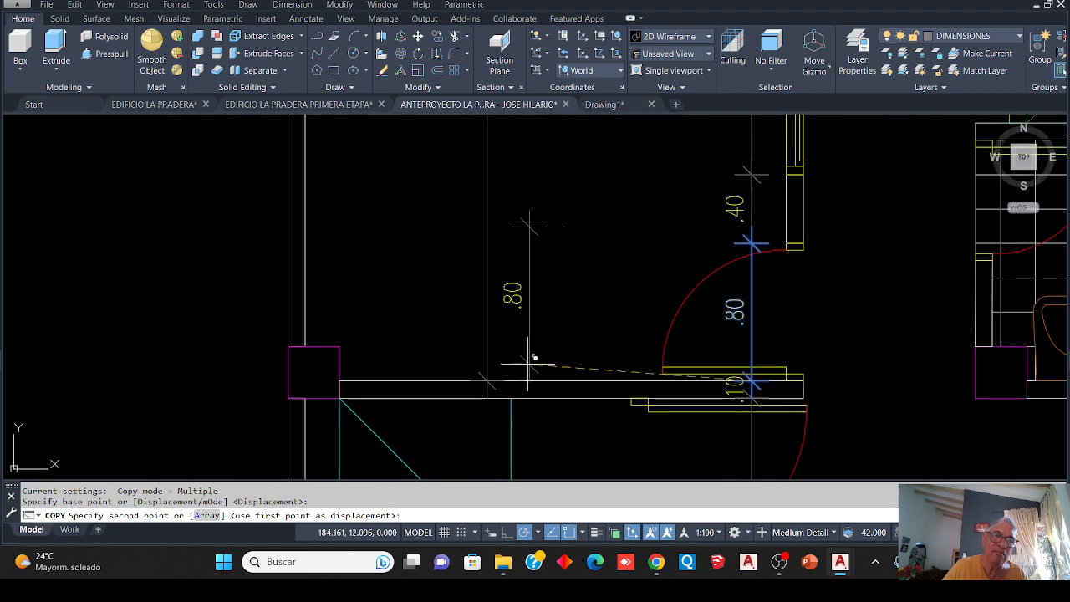
middle_drag(456, 382, 596, 407)
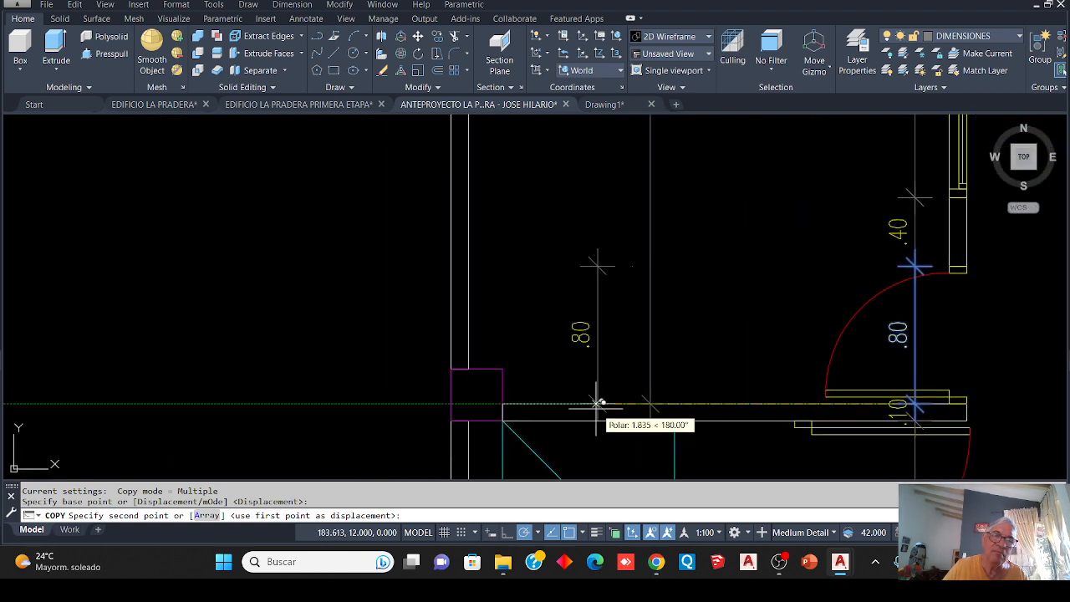
click(419, 403)
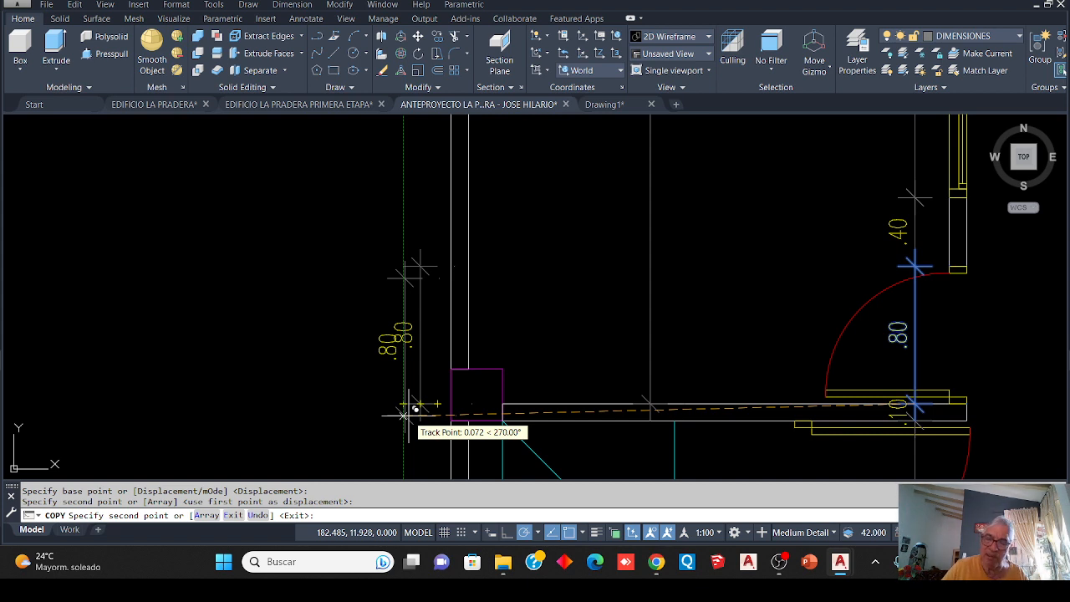
Finish the copy and stretch the .80 dimension outside the left wall down to the lower edge of the column above the staircase
key(Return)
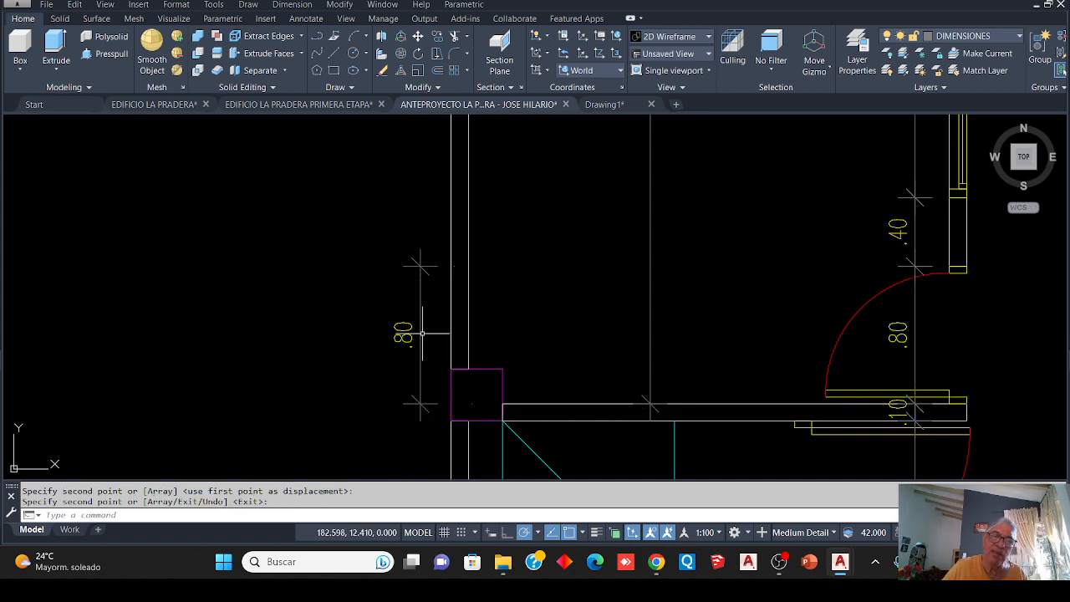
click(420, 332)
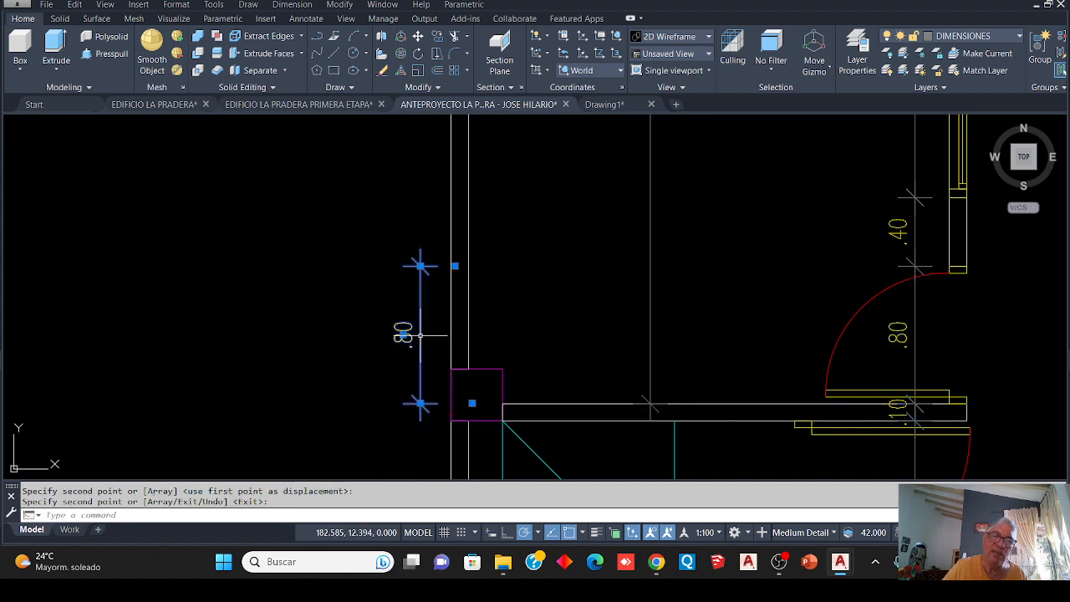
click(473, 404)
click(455, 421)
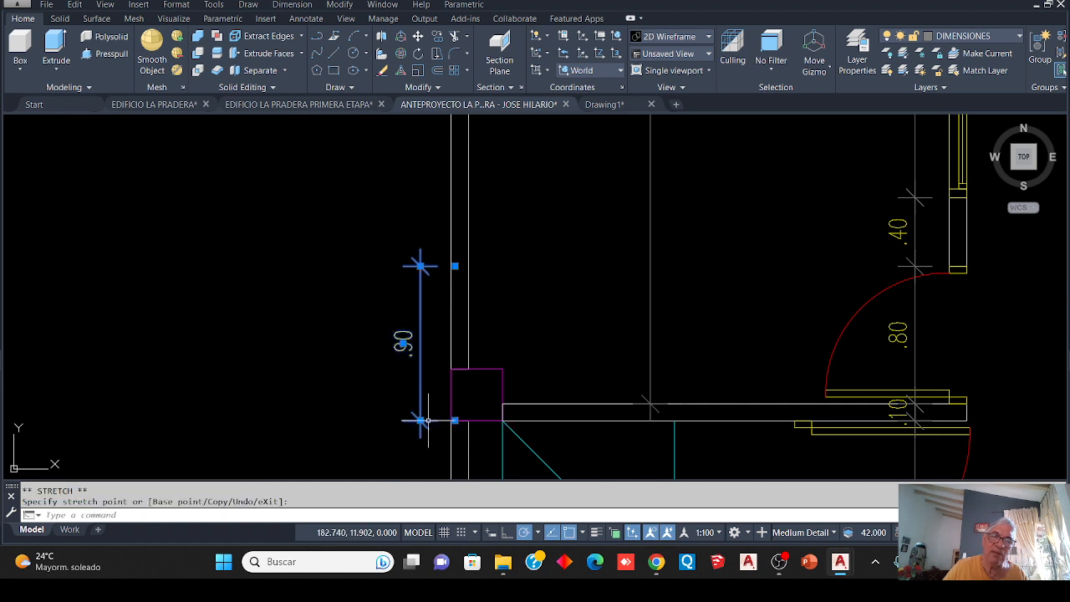
Stretch the copied dimension's upper end down to the upper edge of the same column
click(458, 266)
click(452, 330)
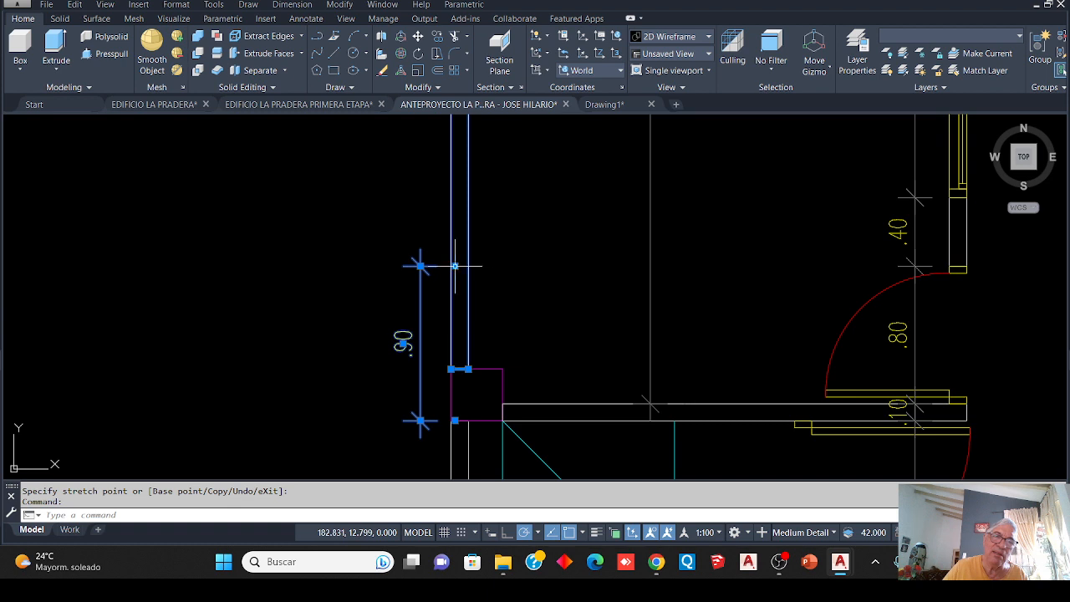
key(Escape)
key(Escape)
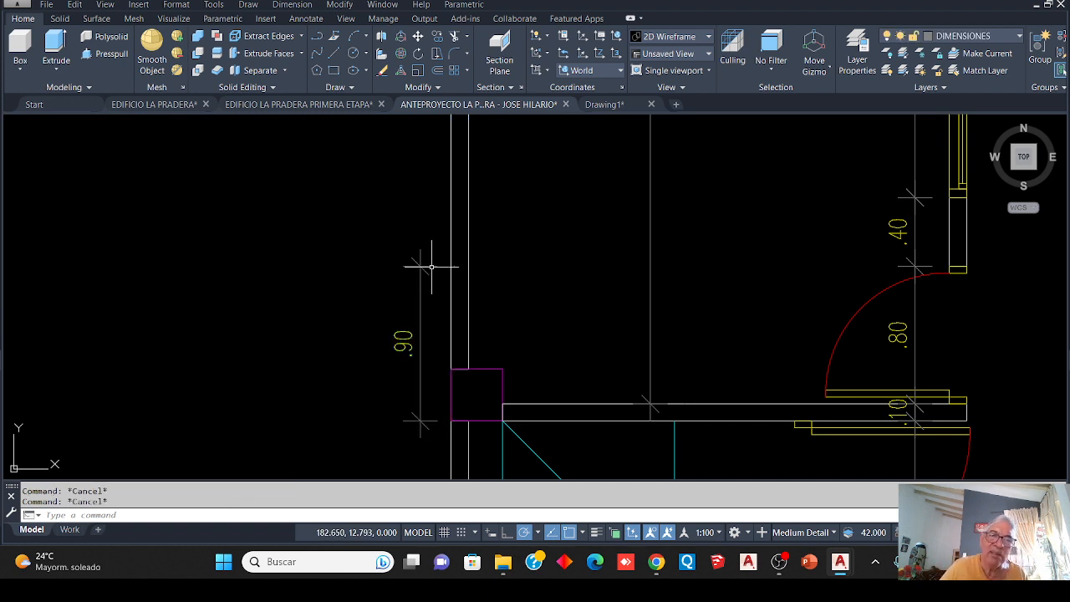
click(431, 266)
click(451, 266)
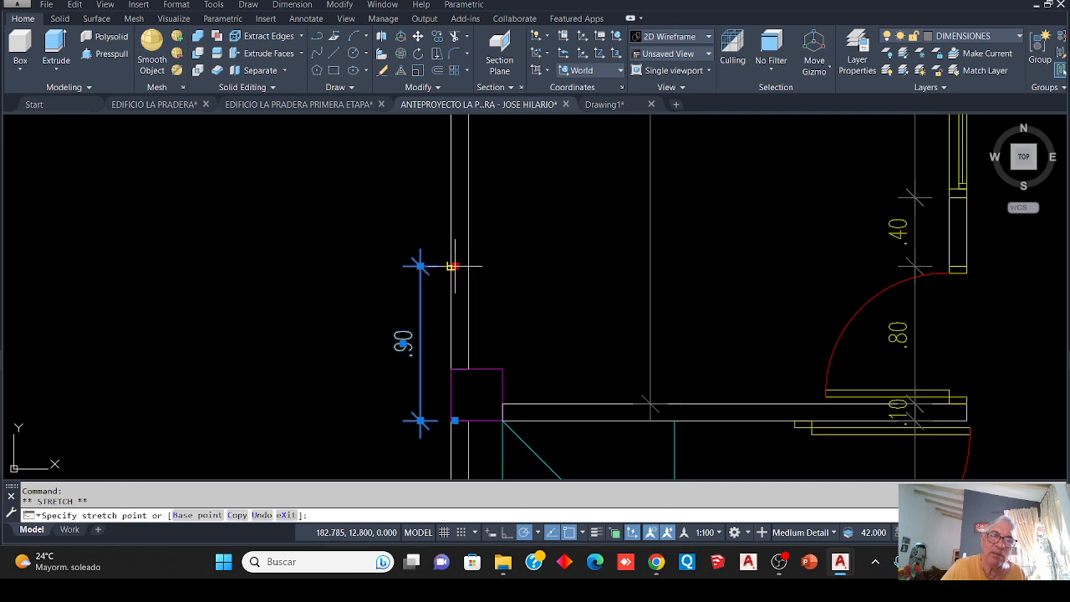
click(451, 369)
Use Continue from the upper end of the .30 column dimension to dimension the left outer wall up to the closet wall's lower face
scroll(368, 410, down, 4)
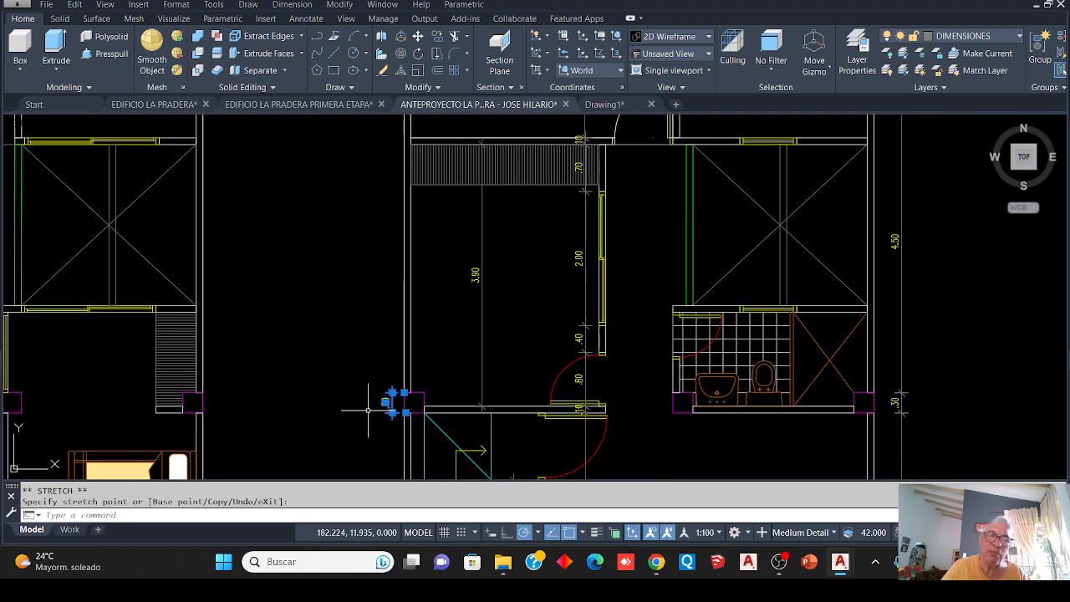
scroll(368, 409, down, 3)
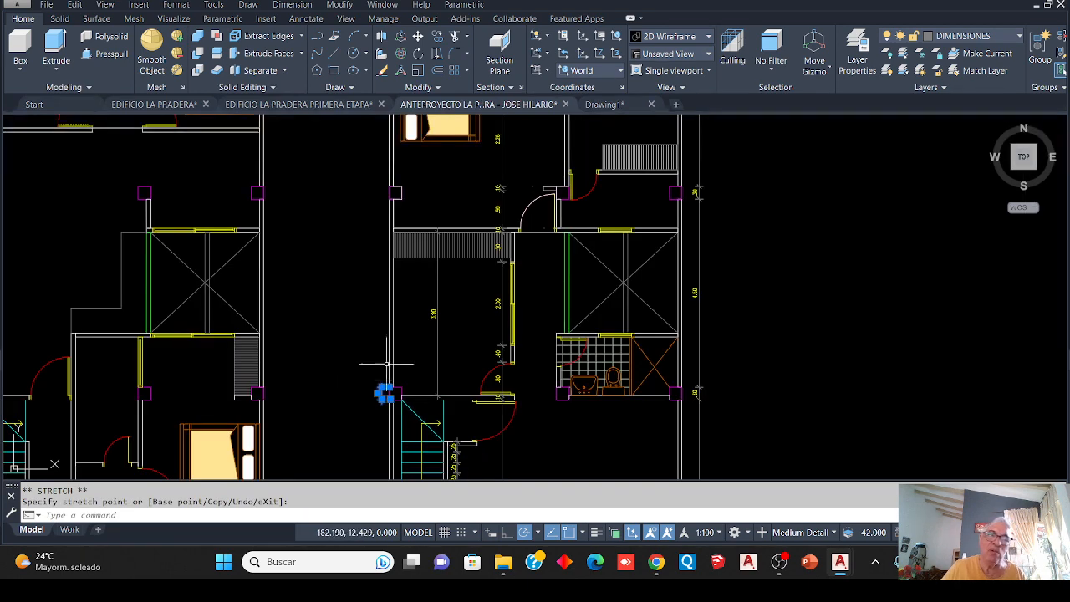
middle_drag(410, 350, 384, 459)
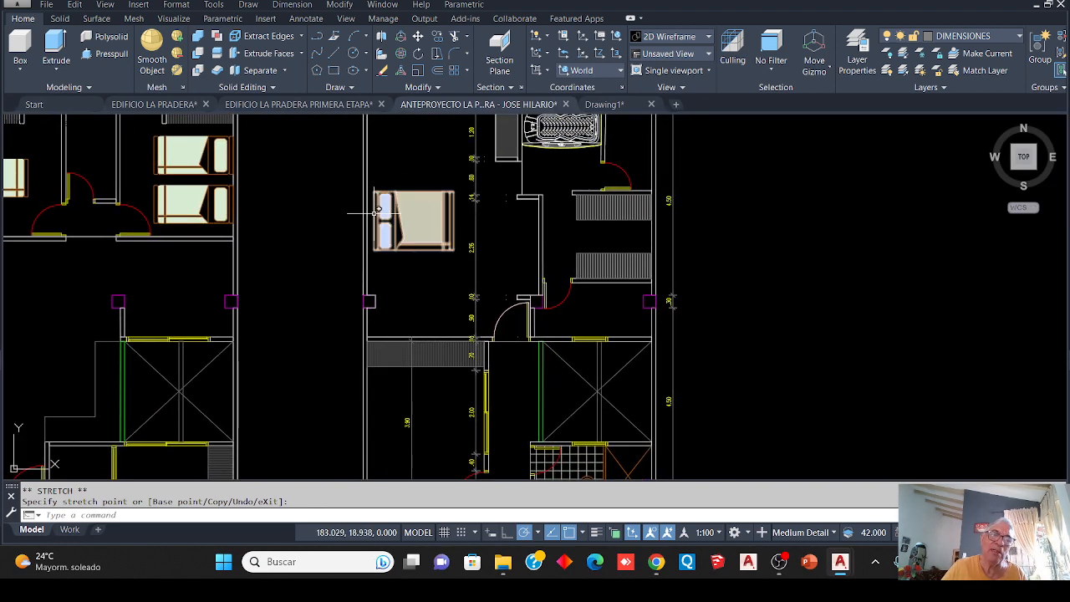
scroll(370, 211, down, 2)
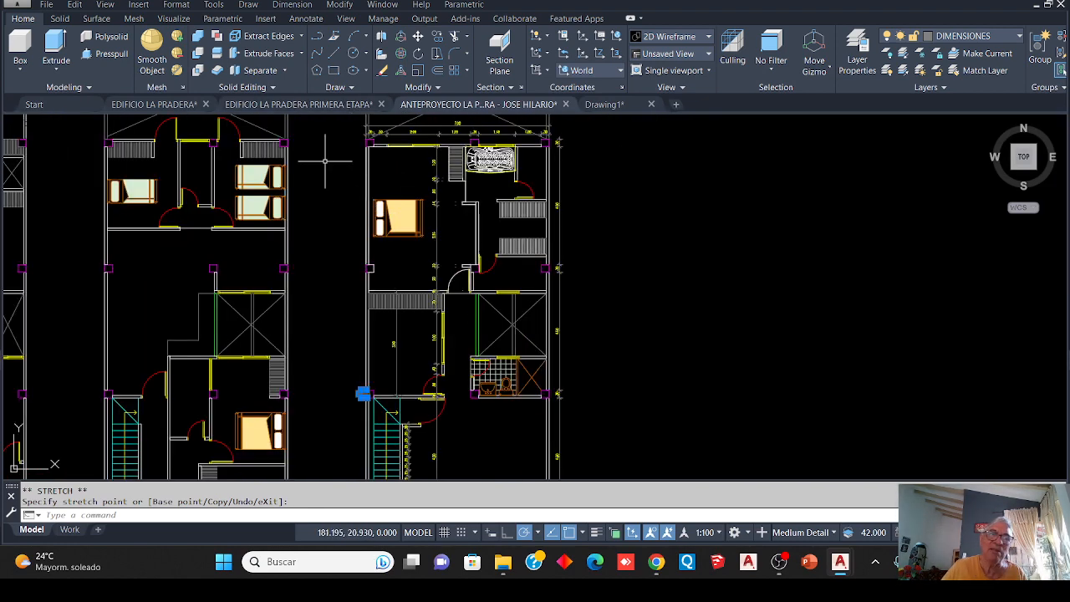
mouse_move(325, 161)
middle_down()
mouse_move(316, 276)
mouse_move(355, 161)
middle_up()
scroll(369, 384, up, 6)
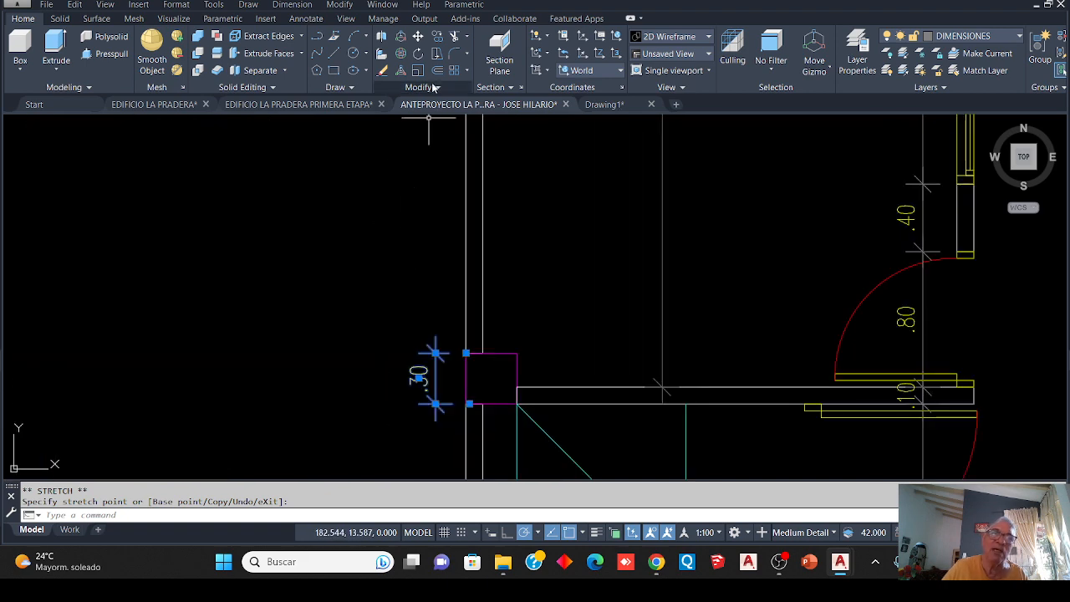
click(302, 19)
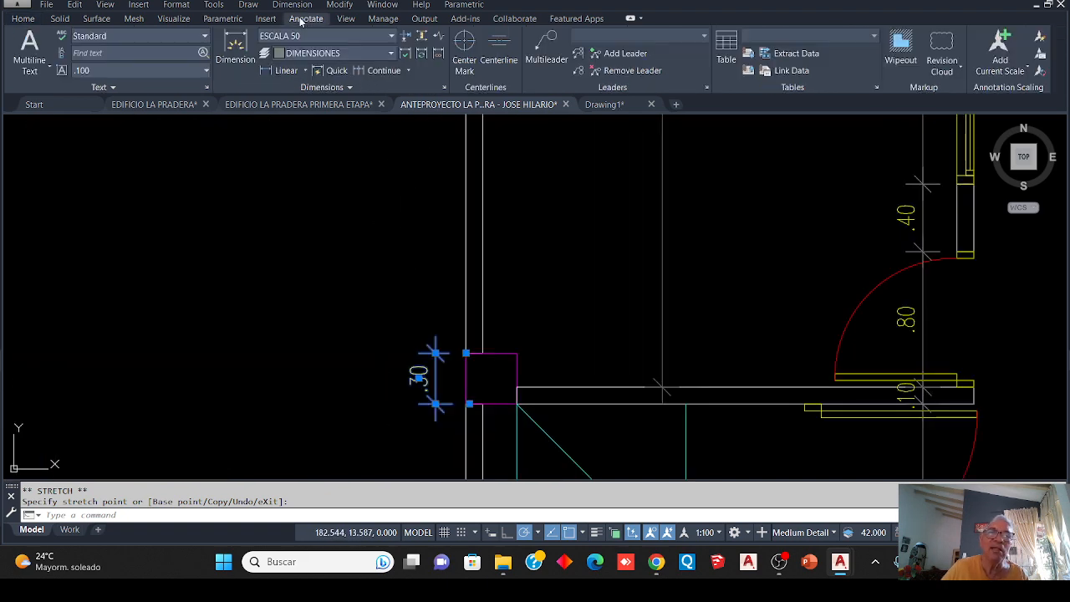
click(382, 70)
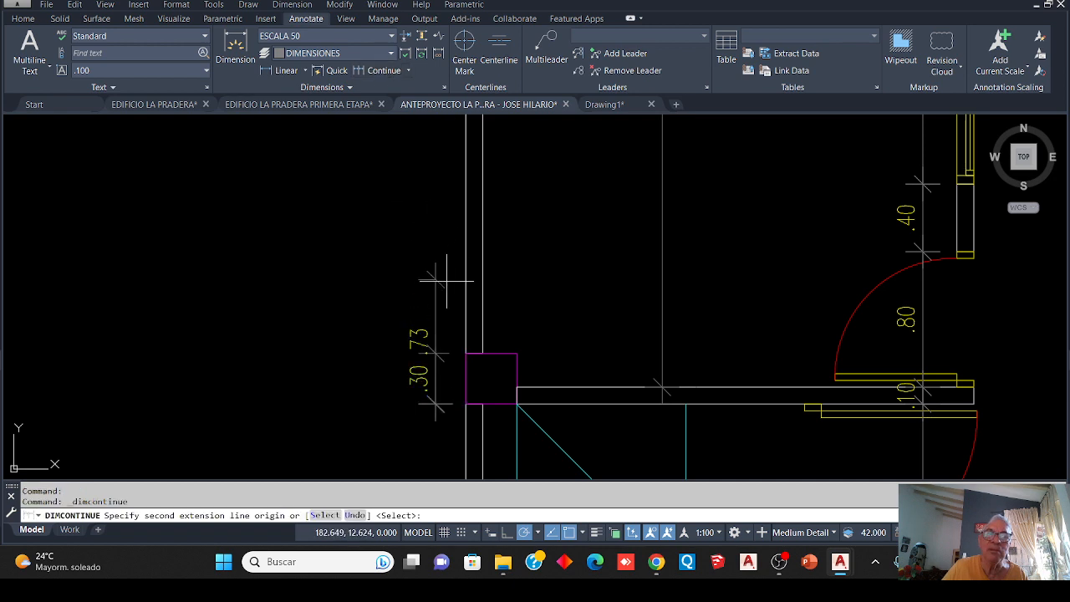
key(Return)
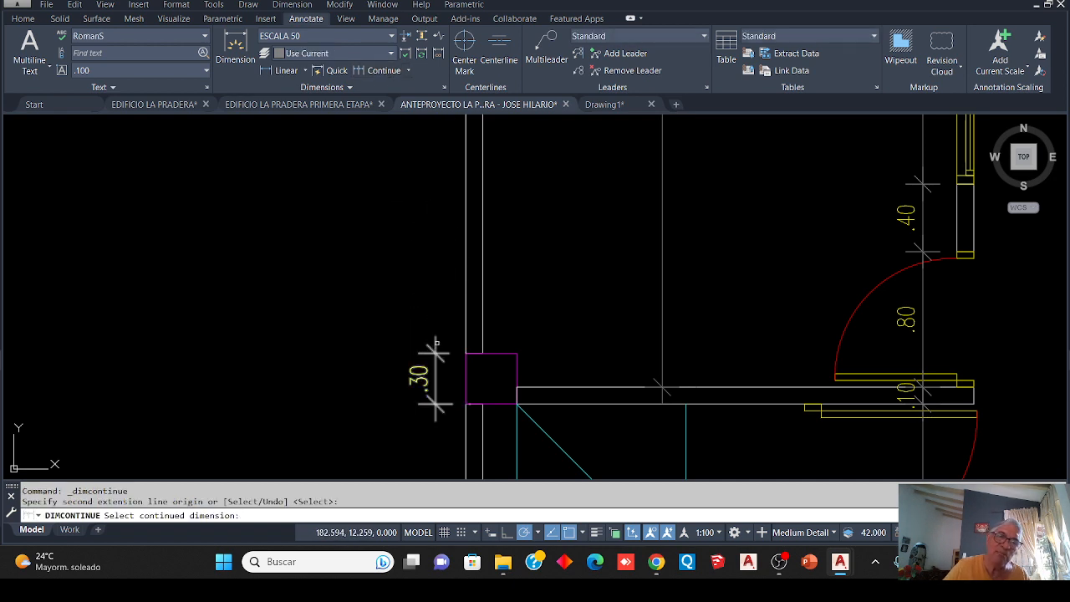
click(435, 337)
scroll(396, 283, down, 3)
middle_drag(394, 196, 362, 337)
scroll(381, 271, up, 5)
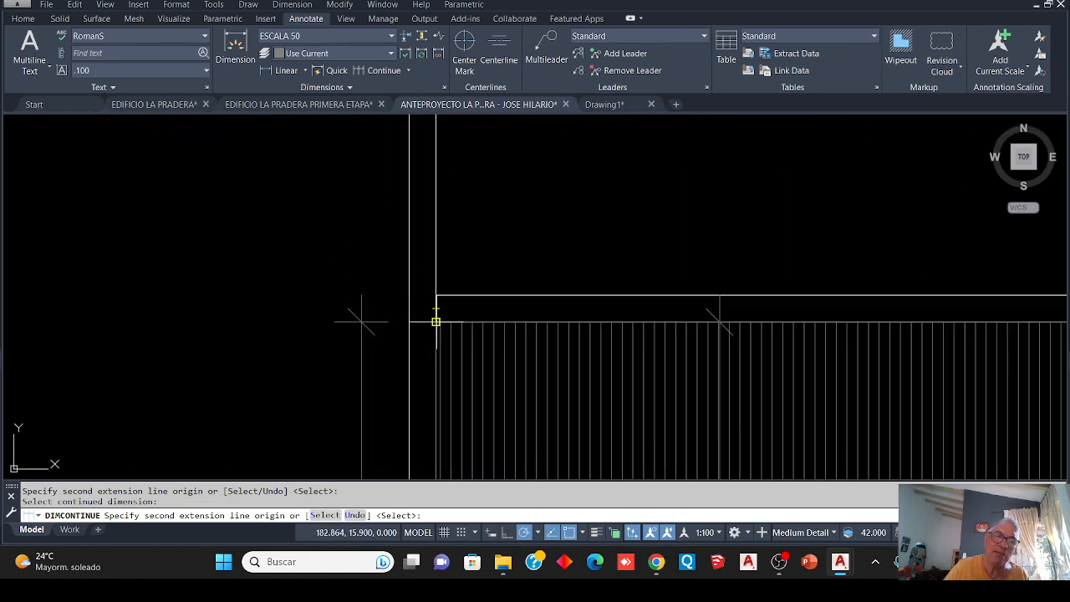
click(436, 321)
Continue the left outer-wall chain across the closet wall's thickness, up to the bedroom's lower column and across it
scroll(392, 301, down, 3)
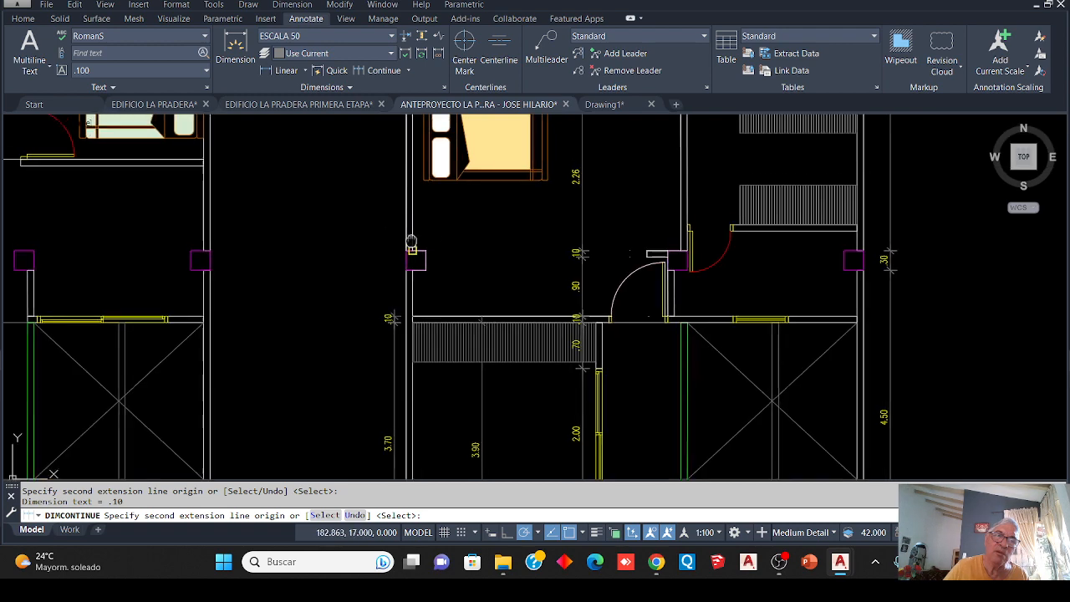
middle_drag(411, 242, 400, 297)
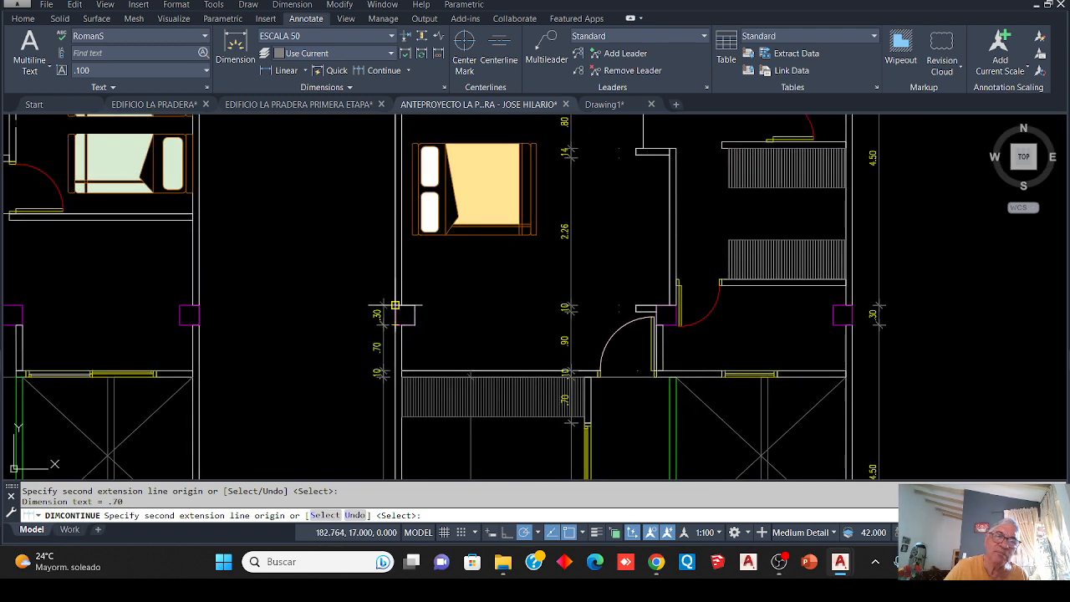
click(376, 304)
Continue the left outer-wall chain up to the column at the bedroom's upper window wall and across it
scroll(375, 304, down, 3)
scroll(375, 191, up, 5)
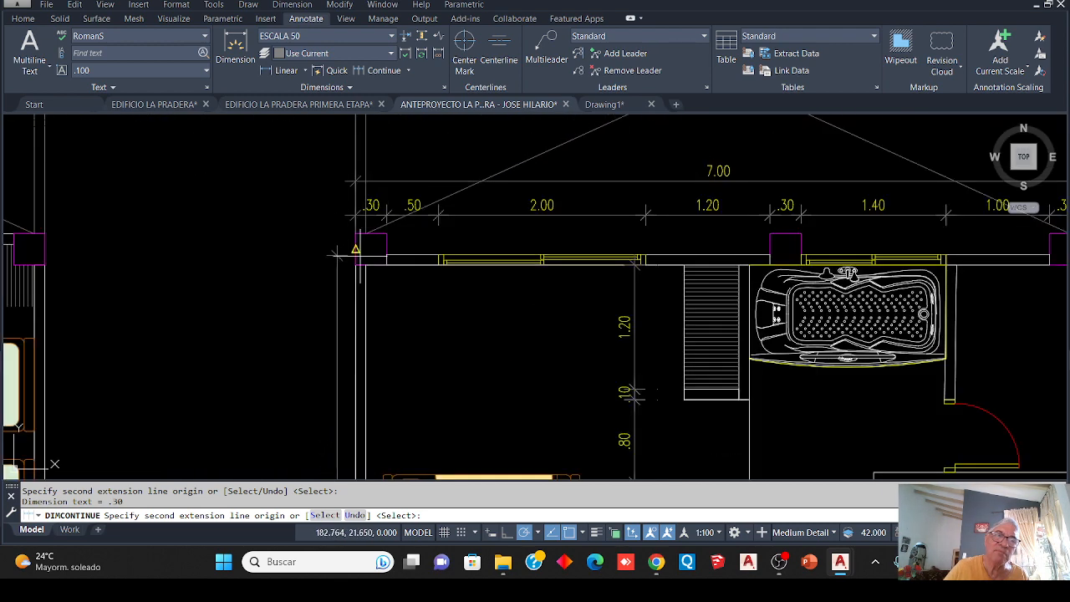
click(355, 265)
click(355, 233)
Extend the left outer-wall chain to the upper outer corner of the plan and end that run
scroll(356, 233, down, 3)
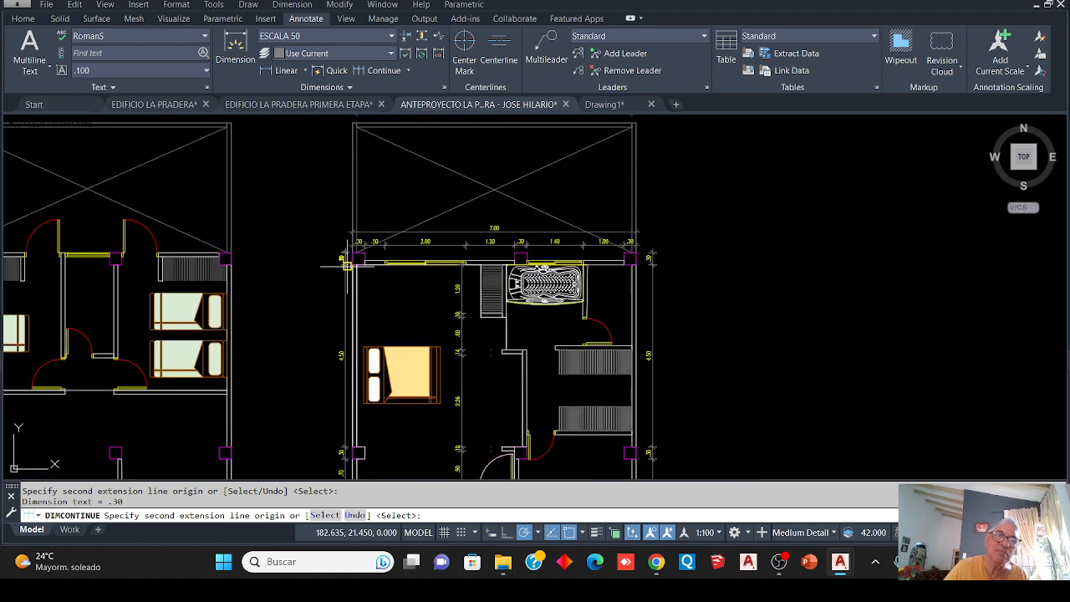
scroll(347, 209, up, 6)
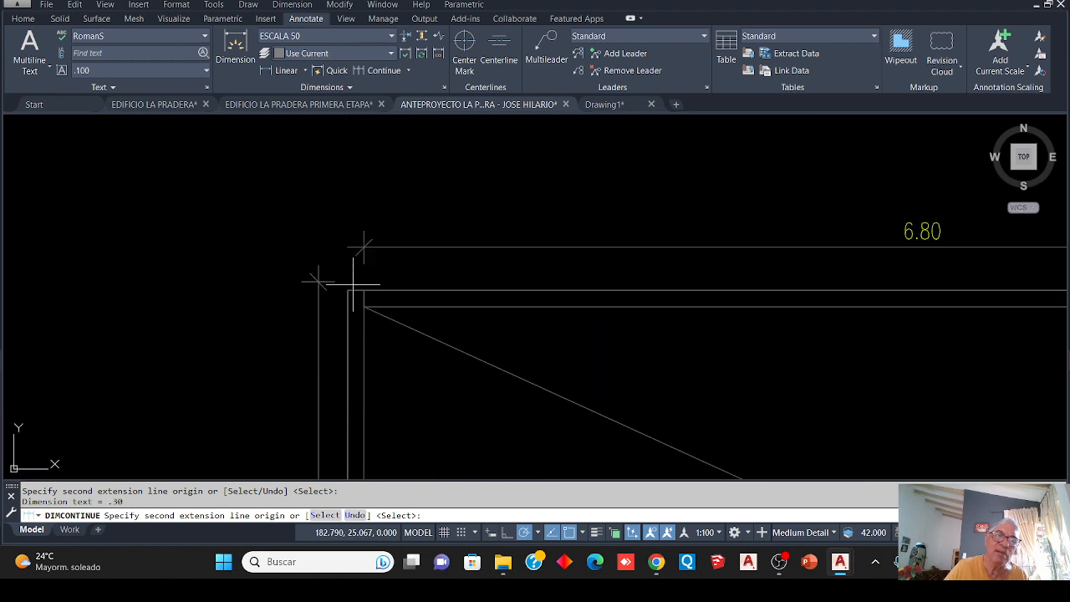
click(349, 290)
scroll(327, 220, down, 5)
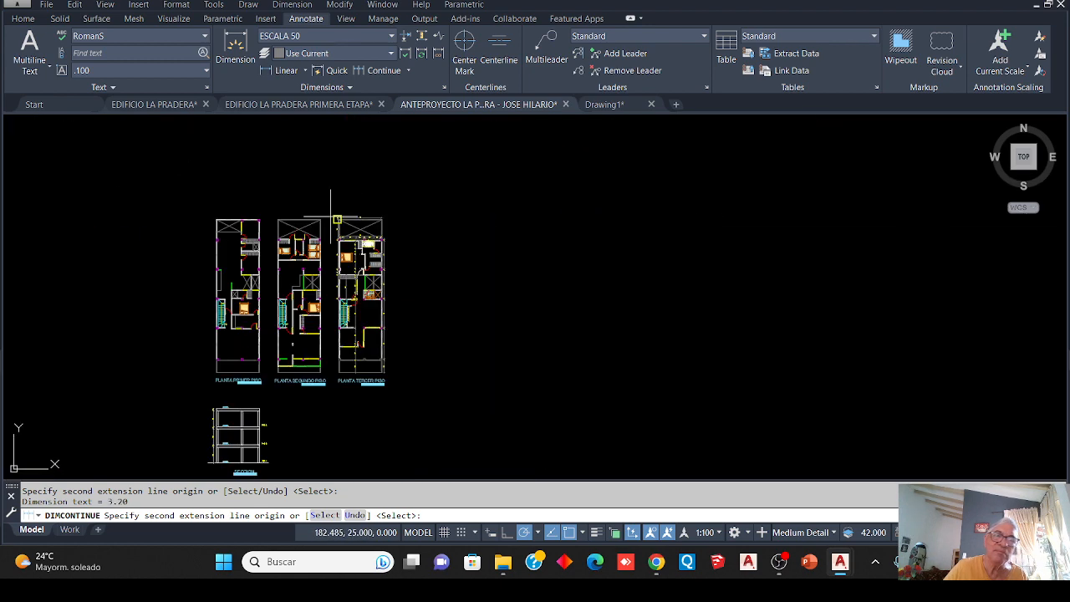
key(Return)
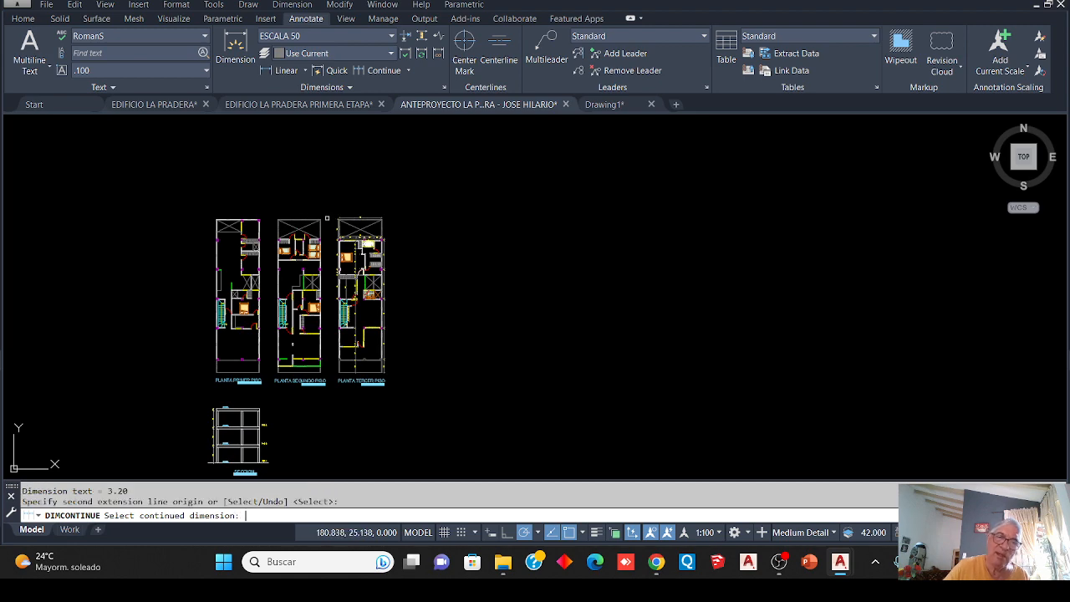
Restart Continue from the .30 dimension of the column above the staircase and dimension down to that column's lower corner
click(378, 71)
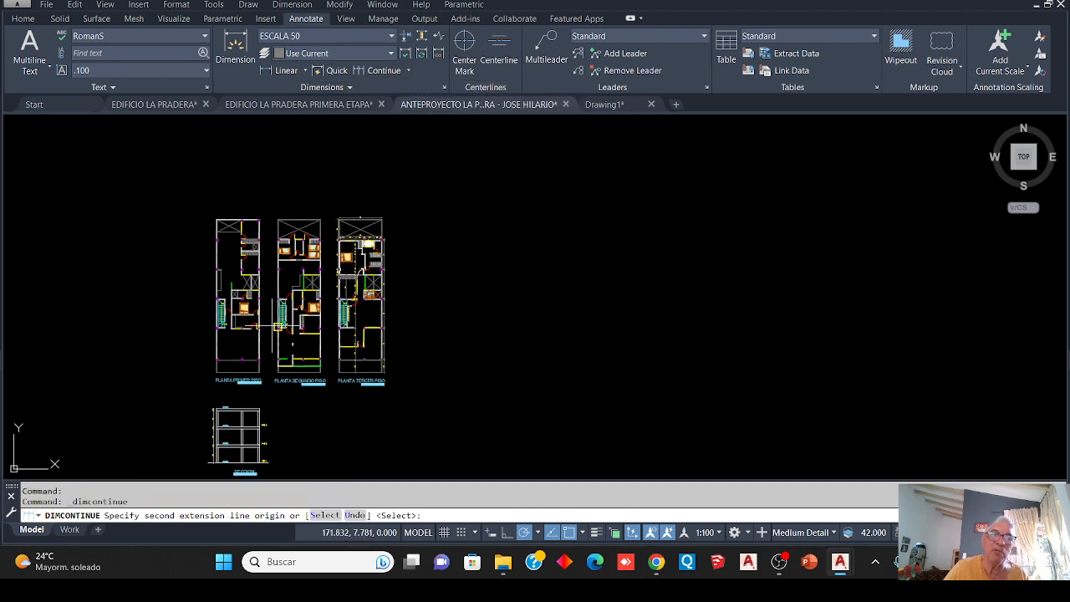
scroll(282, 311, up, 5)
key(Return)
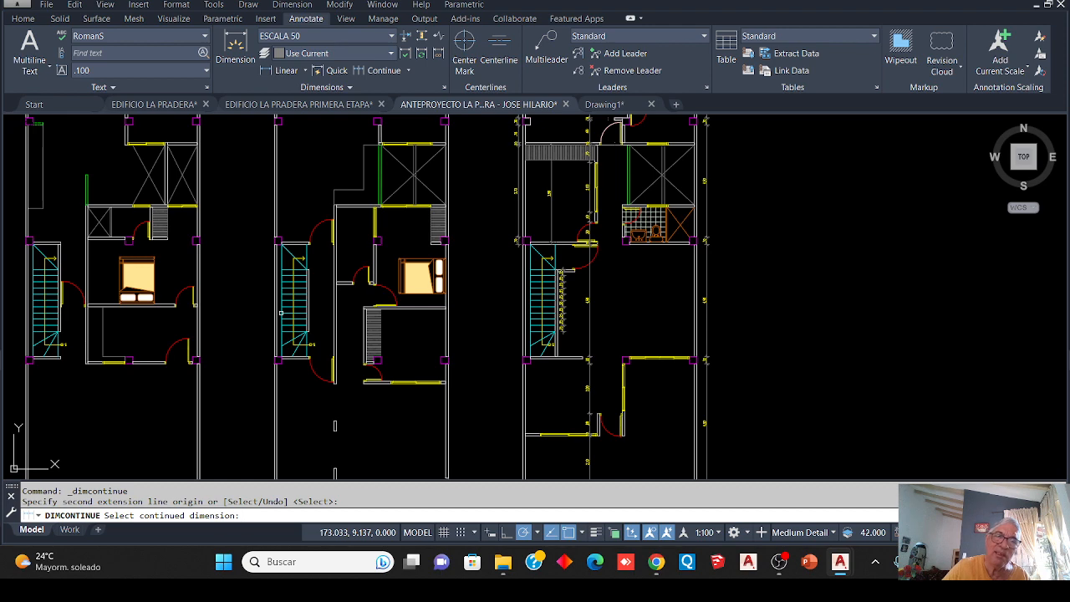
scroll(516, 220, up, 6)
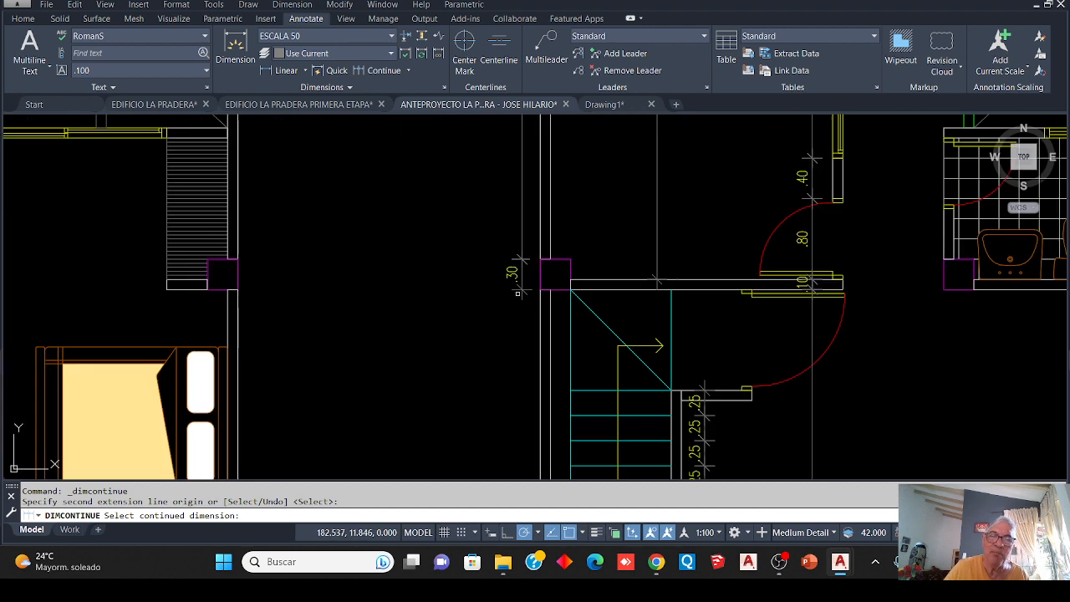
click(516, 271)
scroll(502, 272, down, 6)
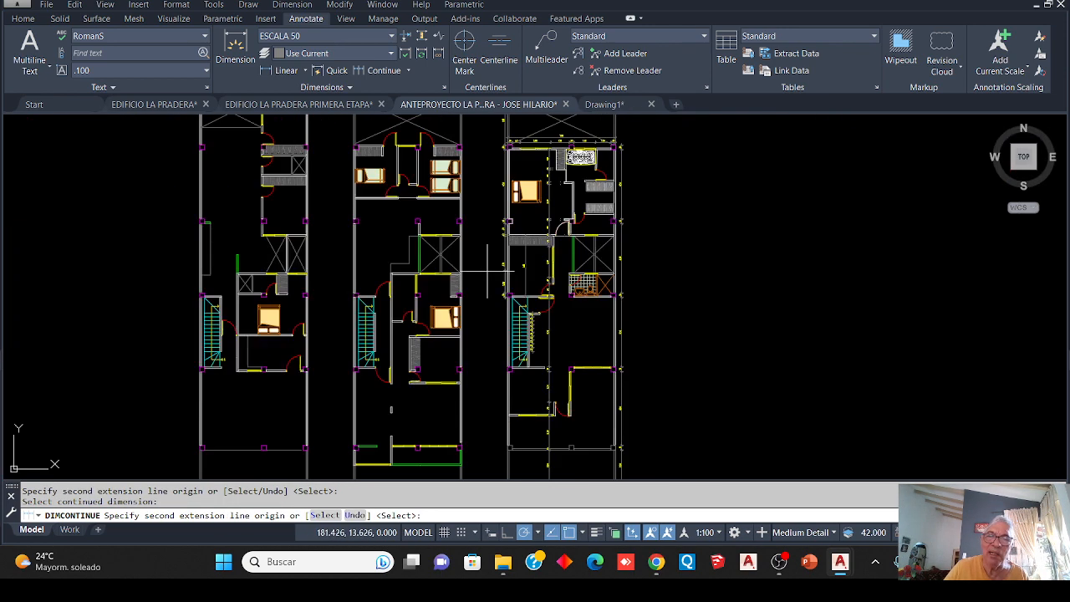
scroll(487, 270, up, 6)
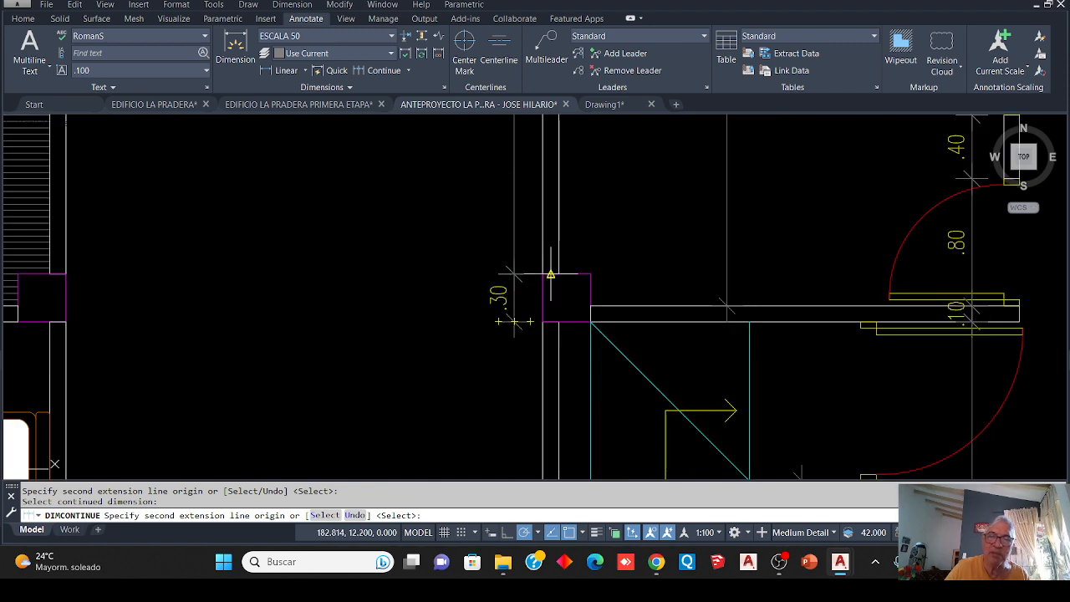
click(542, 321)
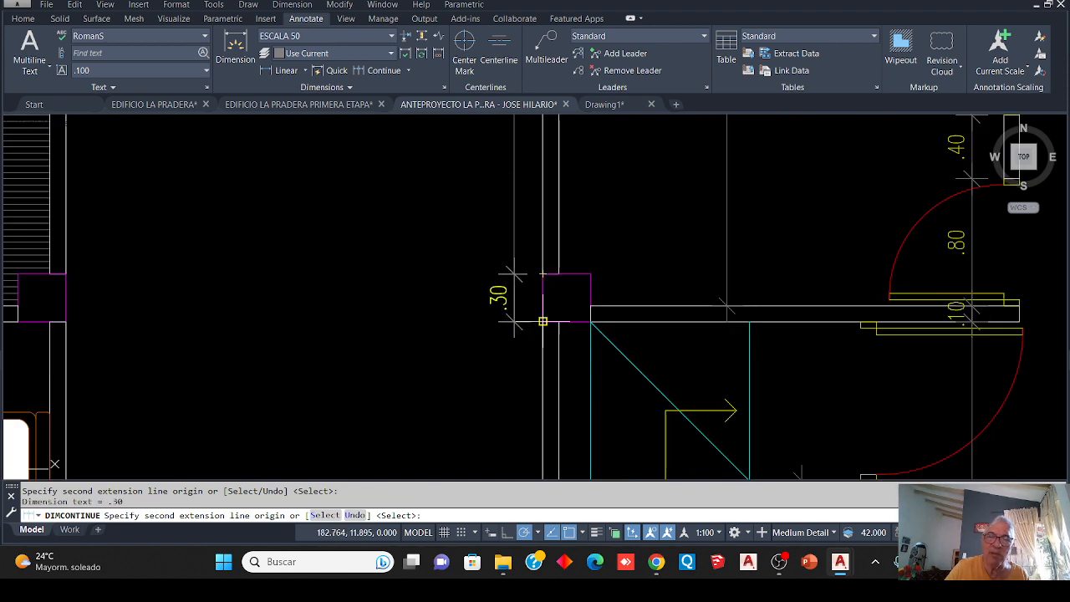
Continue the left outer-wall chain down past the staircase to the next column and across it
scroll(505, 273, down, 3)
middle_drag(498, 328, 492, 194)
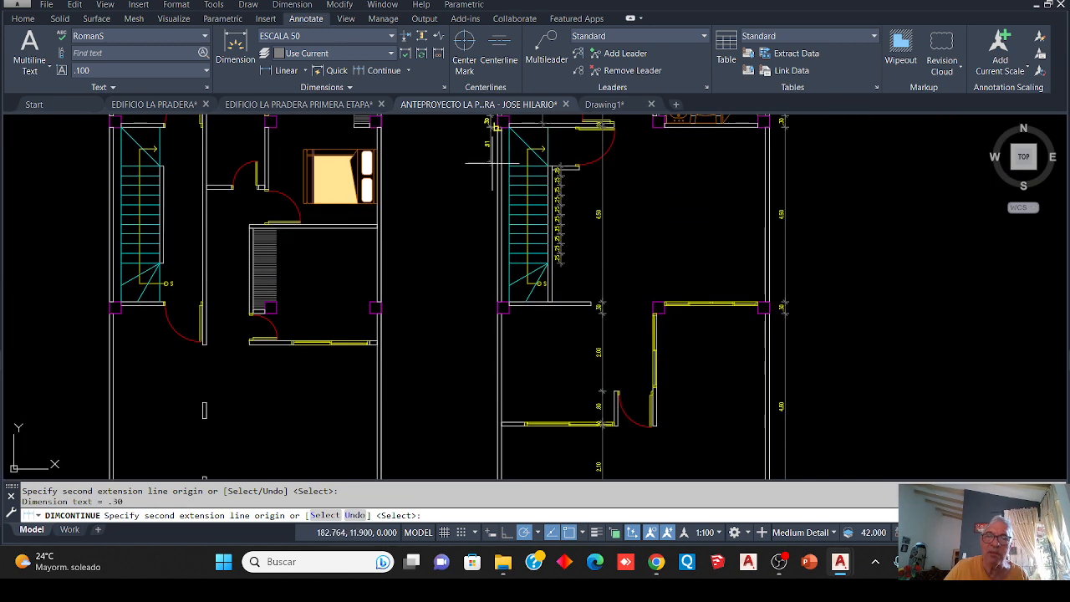
scroll(487, 340, up, 3)
click(548, 233)
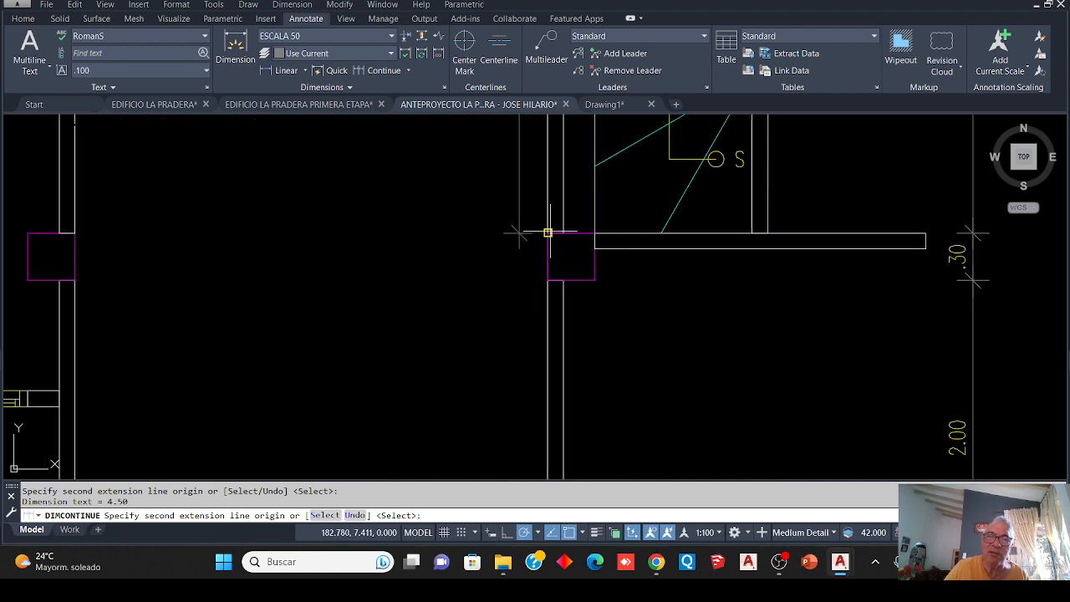
click(547, 281)
Continue the left outer-wall chain down to the windowed wall below the staircase room and across its thickness
scroll(506, 250, down, 5)
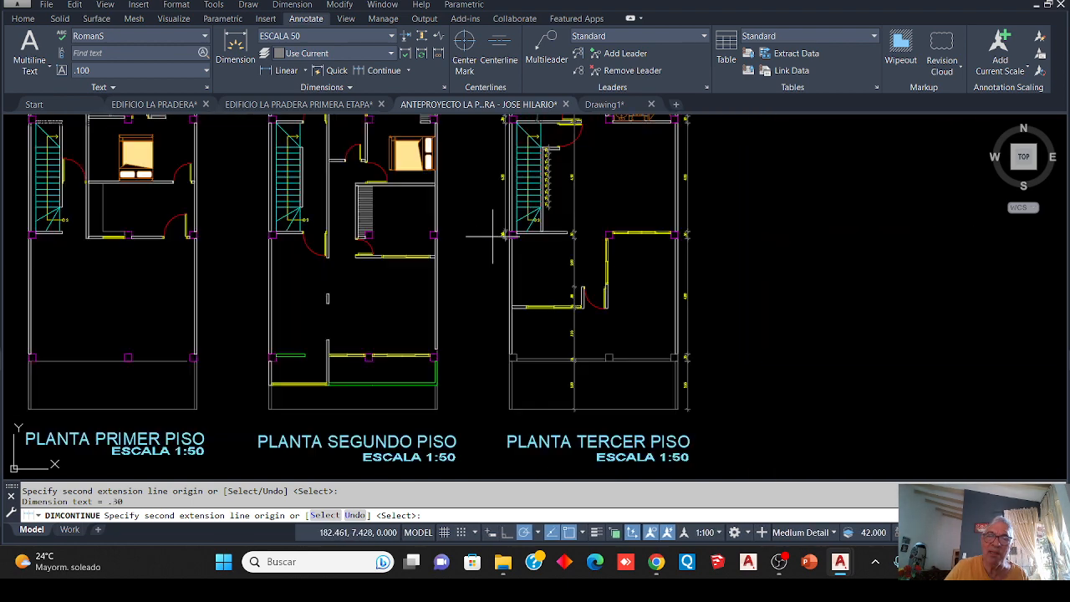
scroll(500, 332, up, 5)
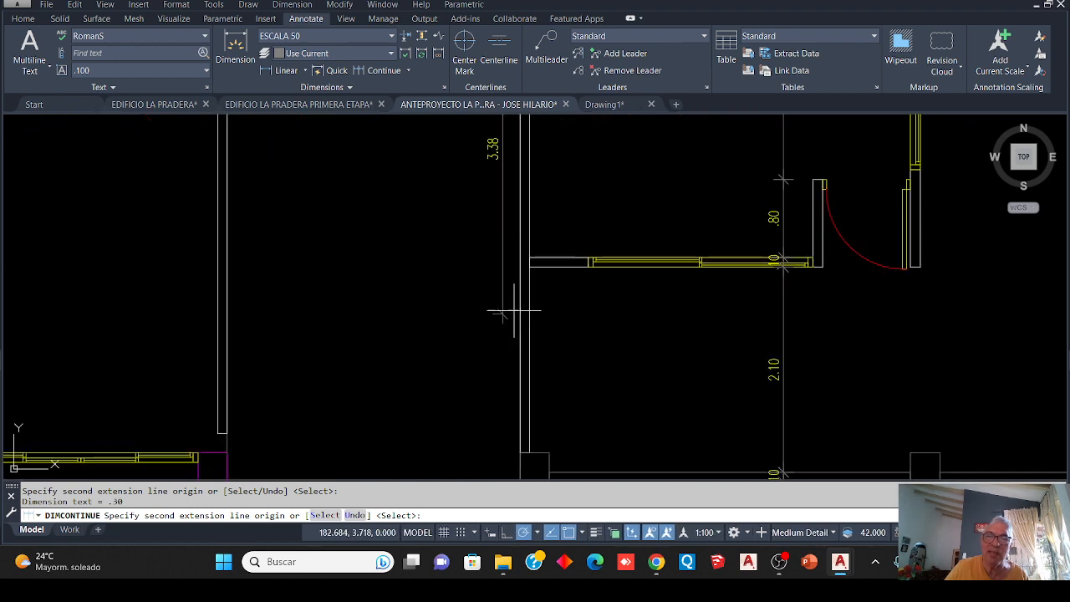
click(529, 262)
click(529, 266)
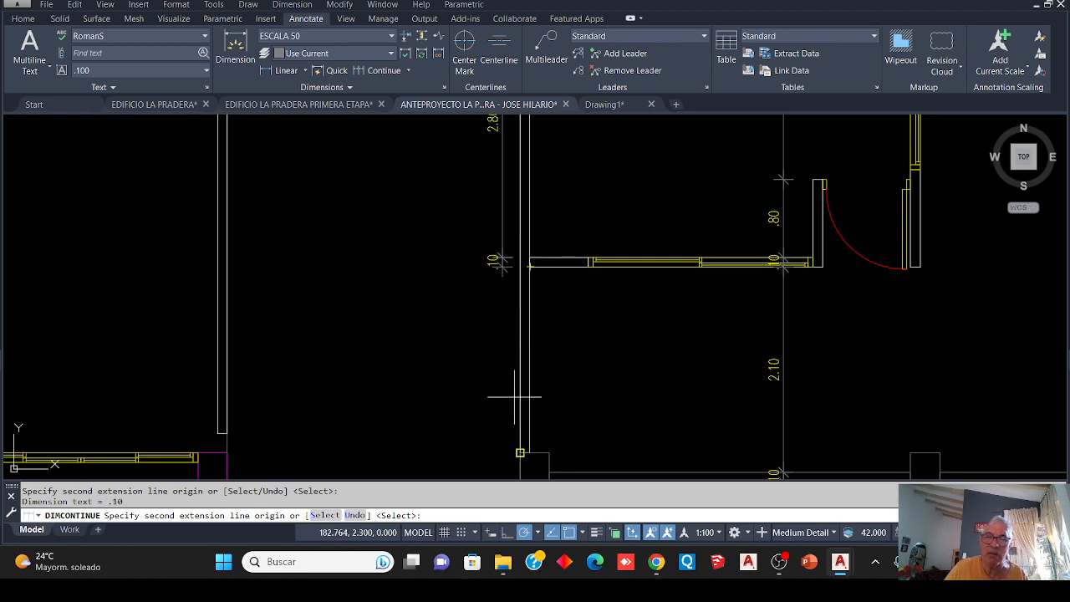
Continue the left outer-wall chain down to the upper edge of the lowest left column
scroll(496, 371, down, 4)
scroll(497, 370, up, 4)
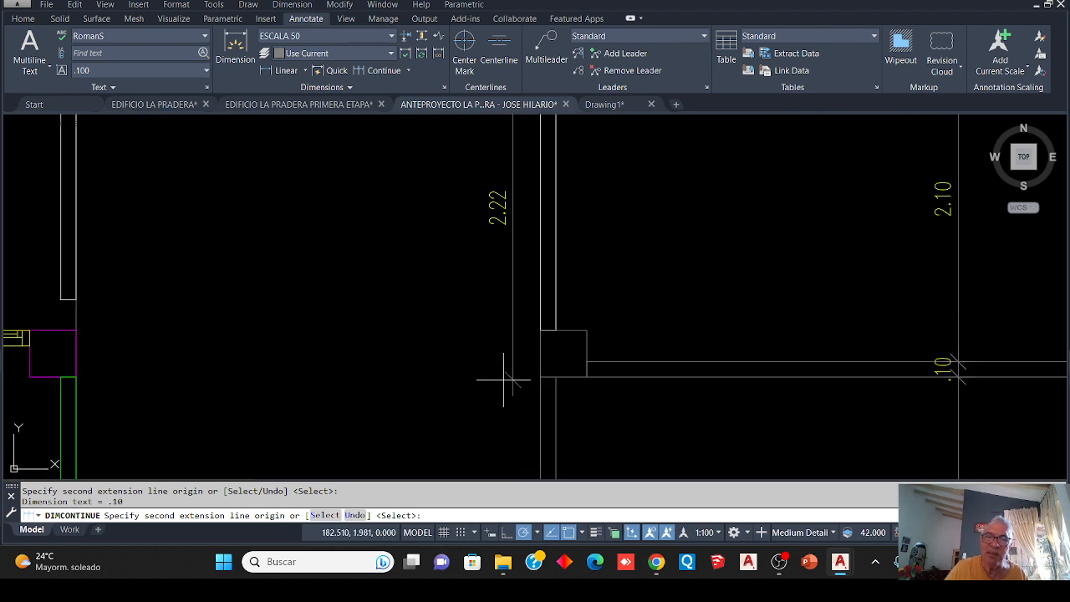
click(537, 329)
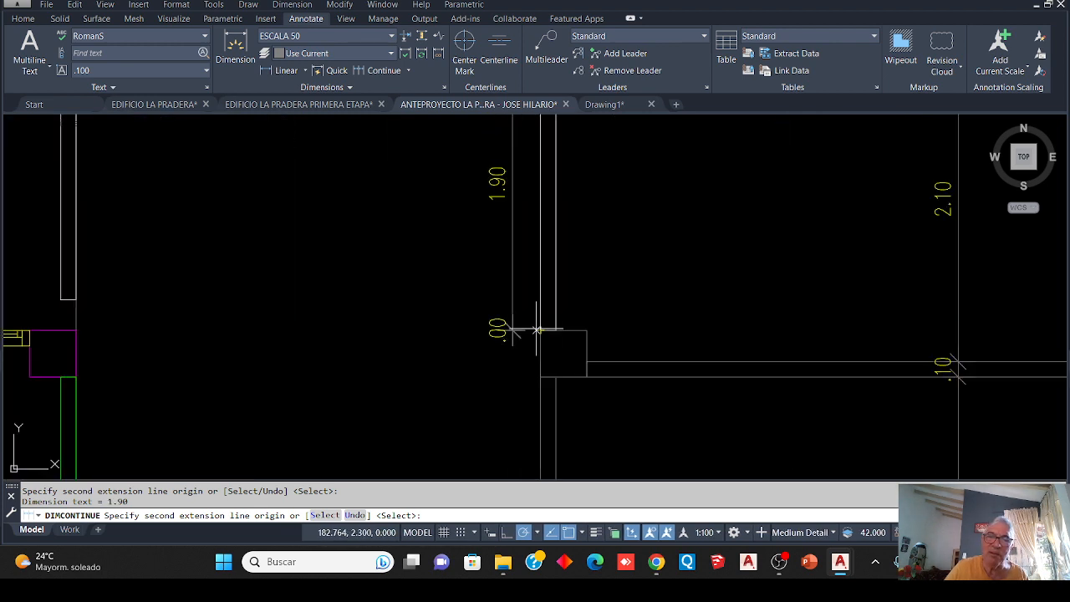
Finish the left outer-wall chain by dimensioning across the lowest left column to its lower edge
click(541, 377)
key(Return)
Continue the stair tread dimensions from the lowest .25 dimension down to the upper edge of the wall below the staircase
scroll(485, 375, down, 2)
scroll(501, 372, down, 4)
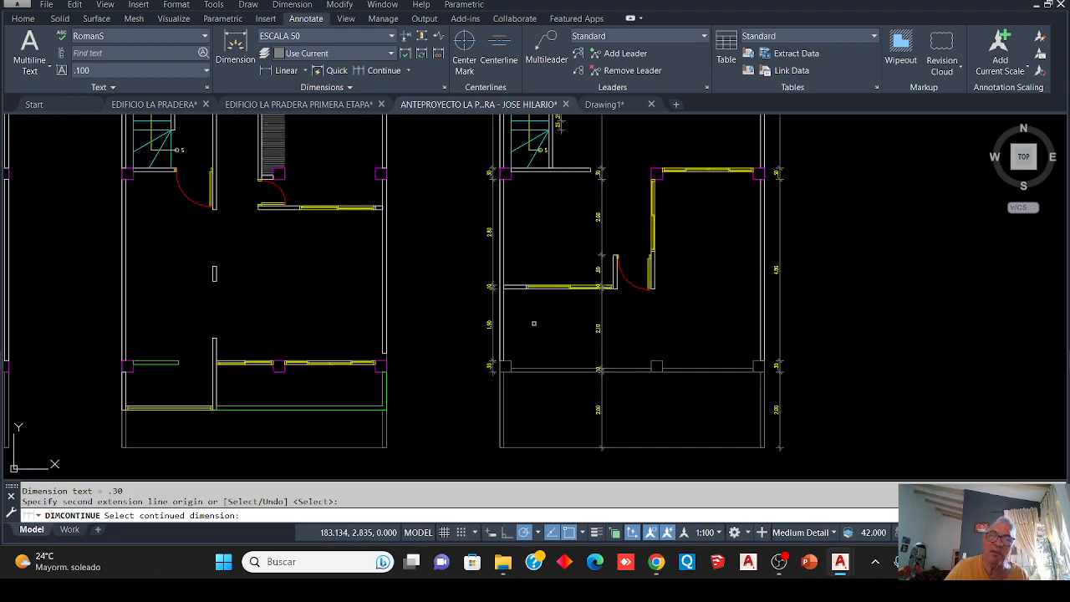
scroll(571, 263, up, 4)
middle_drag(571, 256, 418, 478)
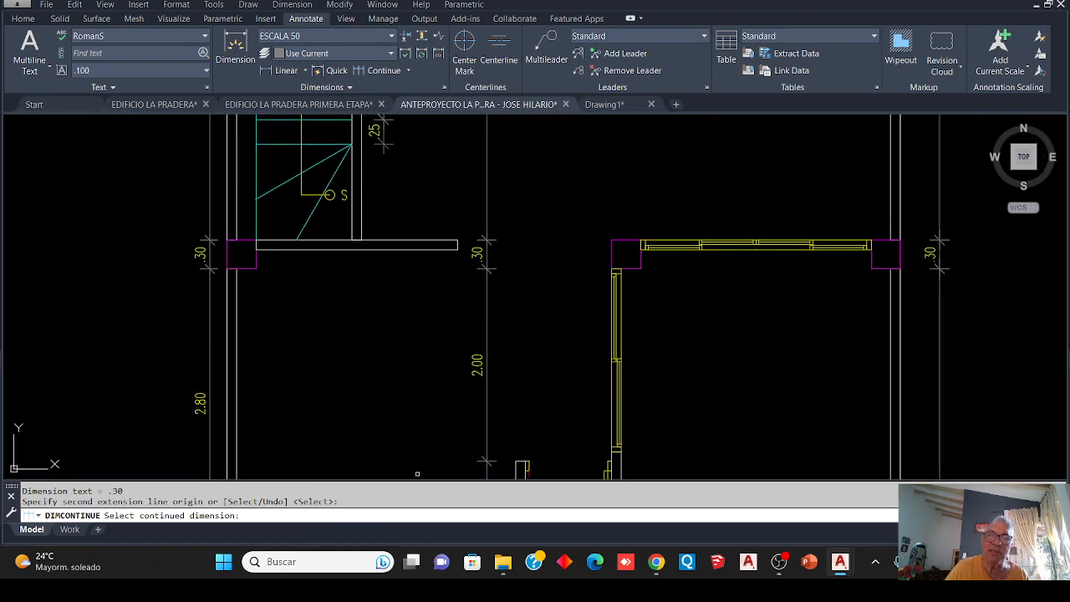
scroll(392, 390, down, 3)
scroll(401, 345, up, 2)
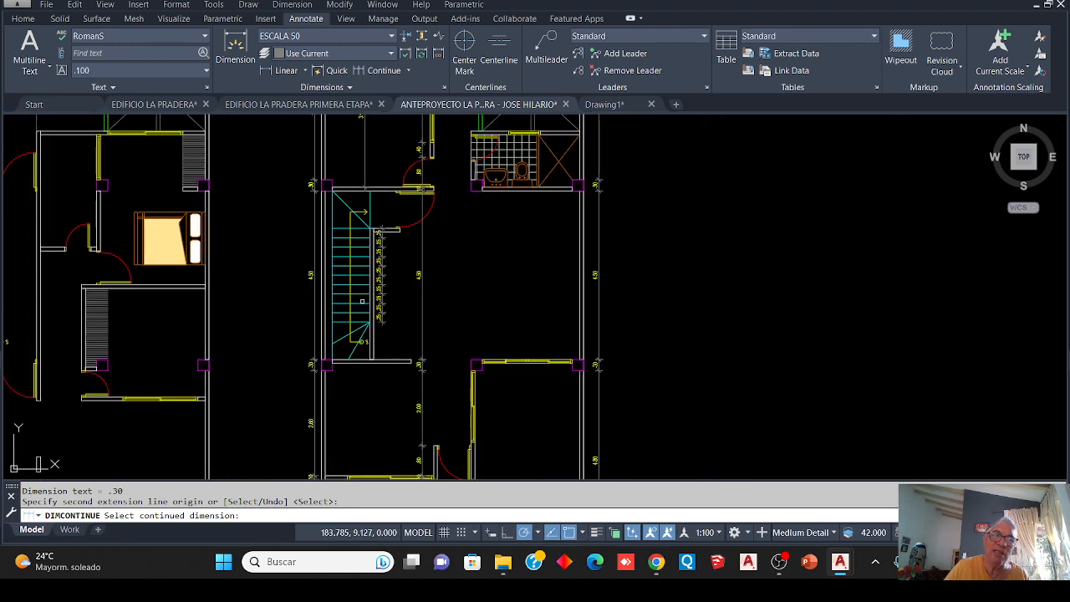
scroll(383, 335, up, 4)
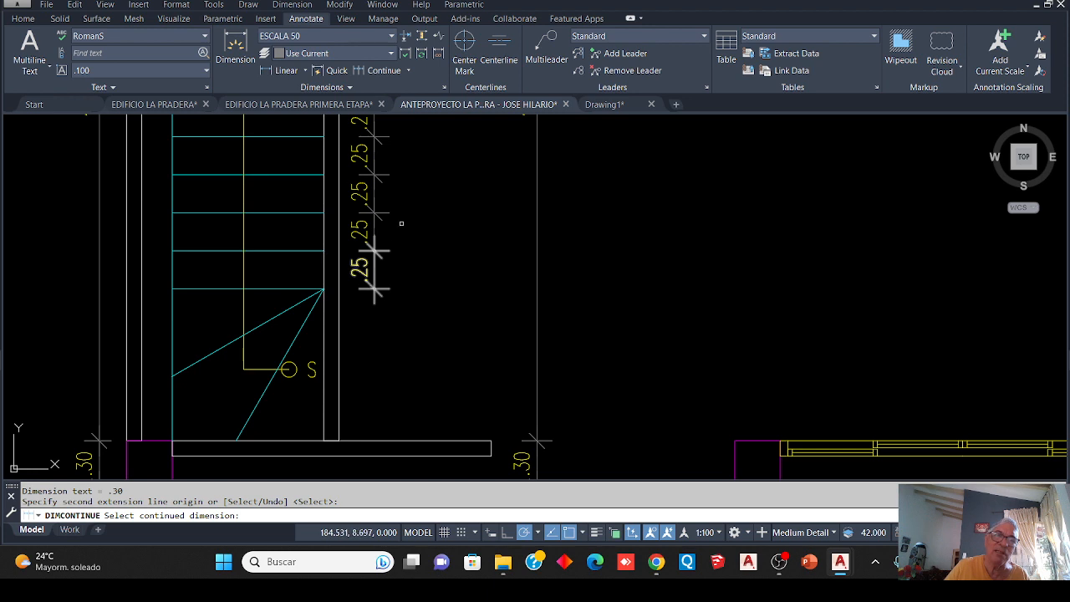
click(376, 269)
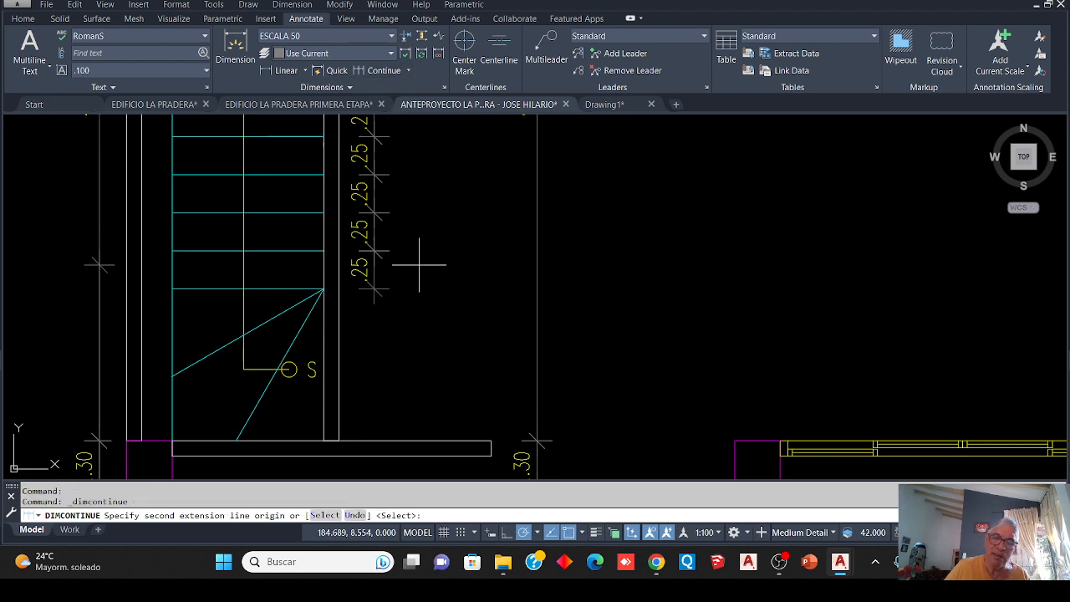
key(Return)
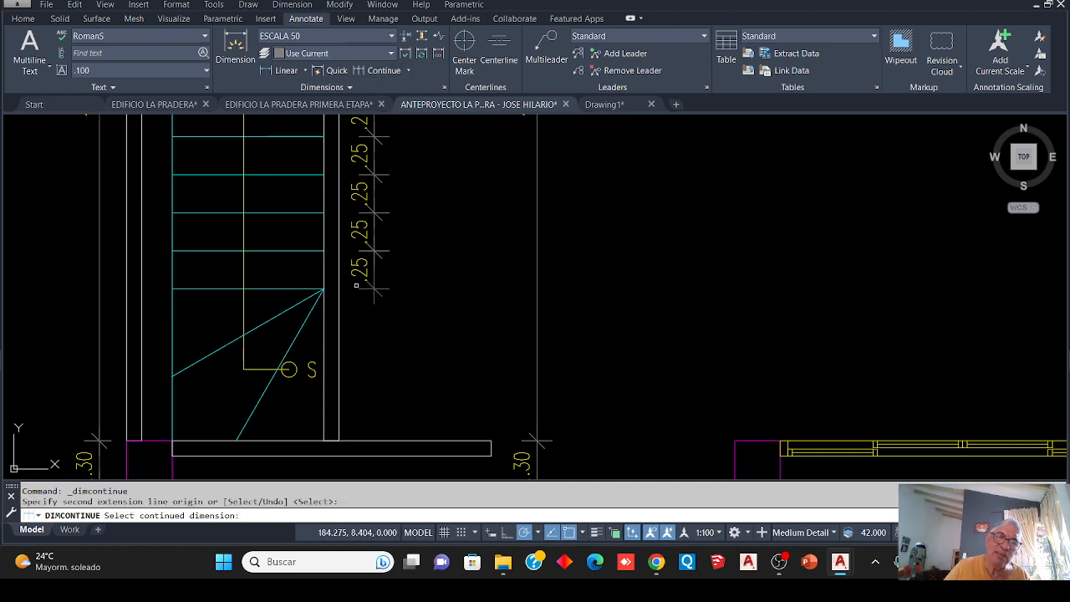
click(370, 264)
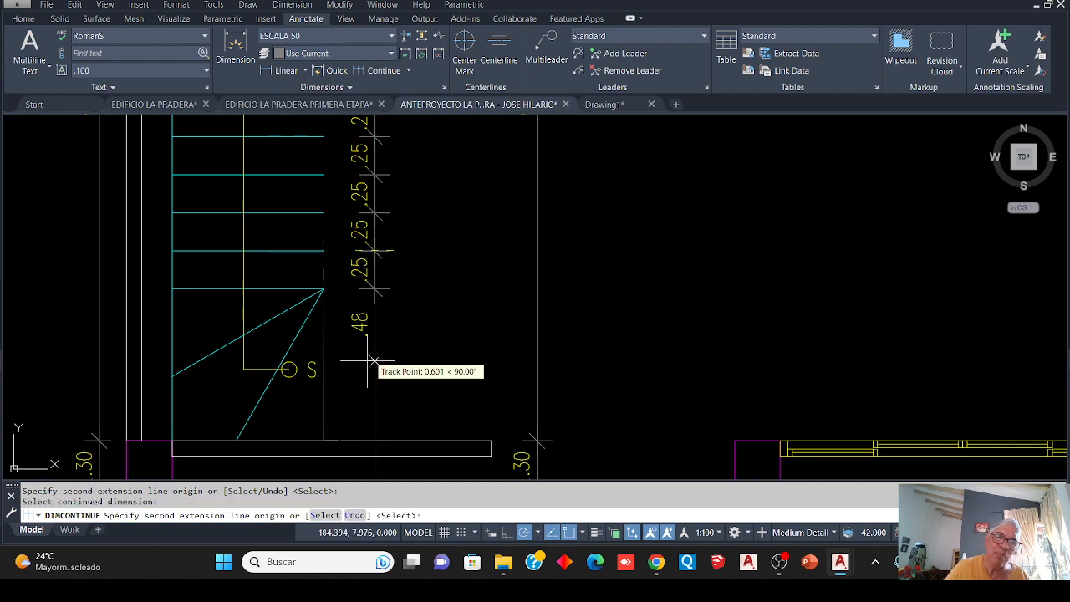
click(338, 440)
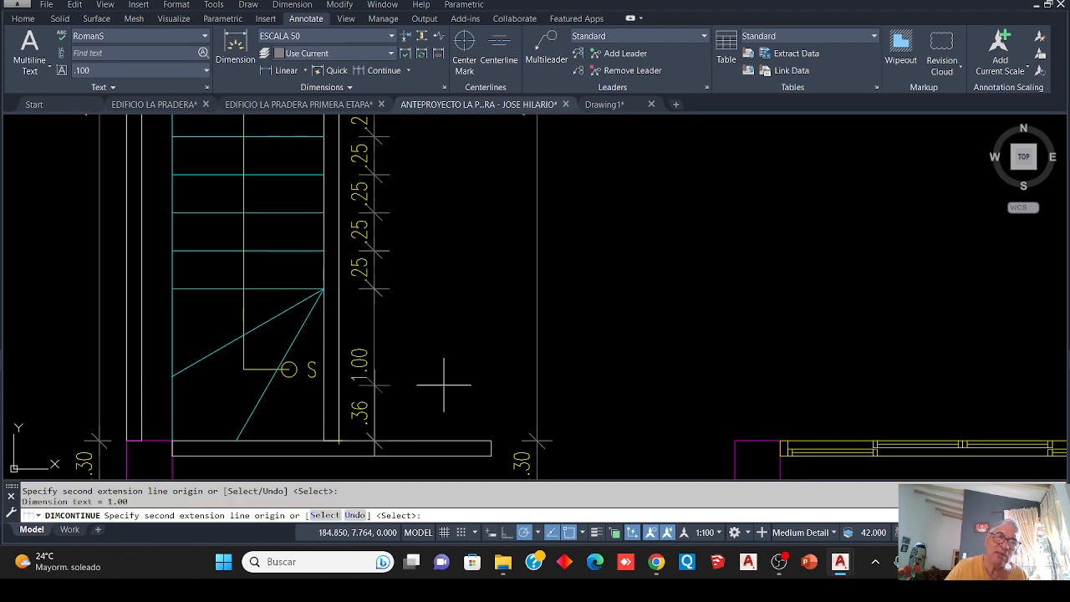
Continue the vertical dimension chain beside the third-floor stairs across the wall below them and down to the window wall, and end the chain
scroll(443, 377, down, 3)
scroll(468, 418, up, 2)
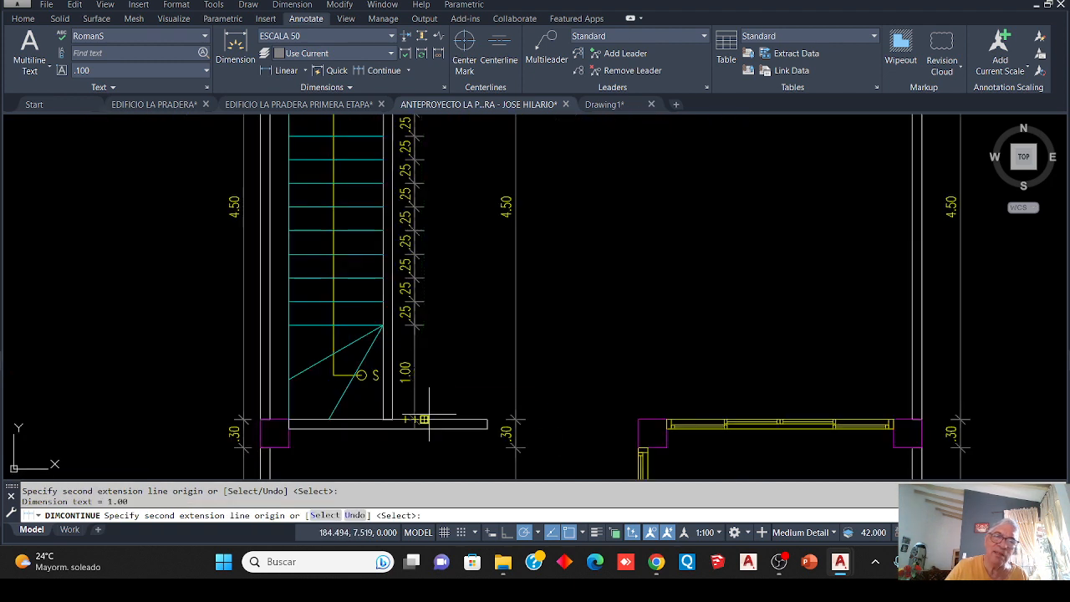
click(478, 430)
scroll(448, 300, down, 3)
middle_drag(450, 393, 456, 296)
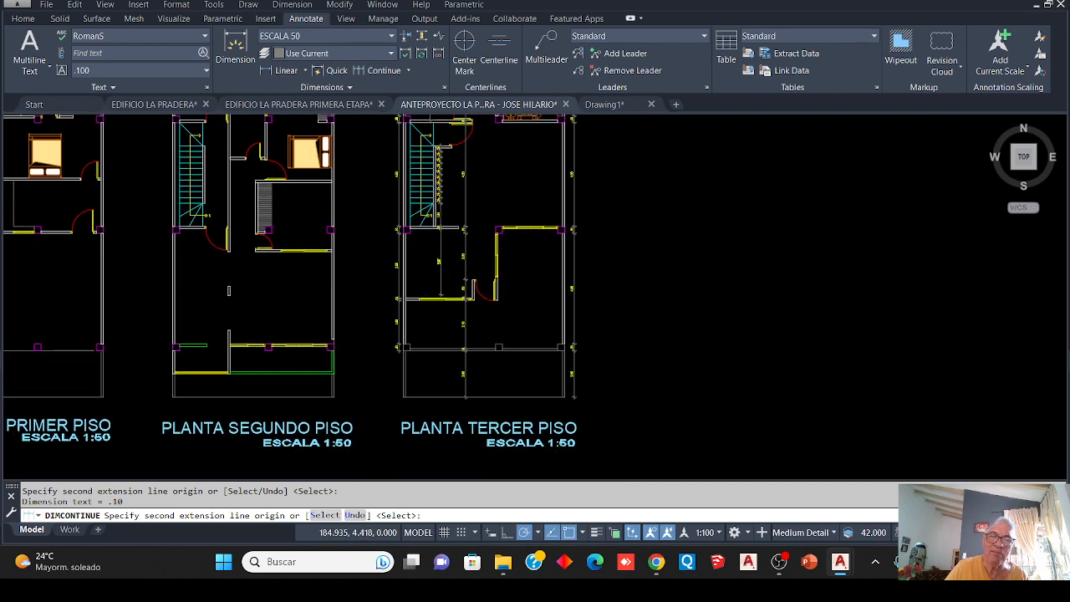
scroll(458, 298, up, 5)
click(568, 309)
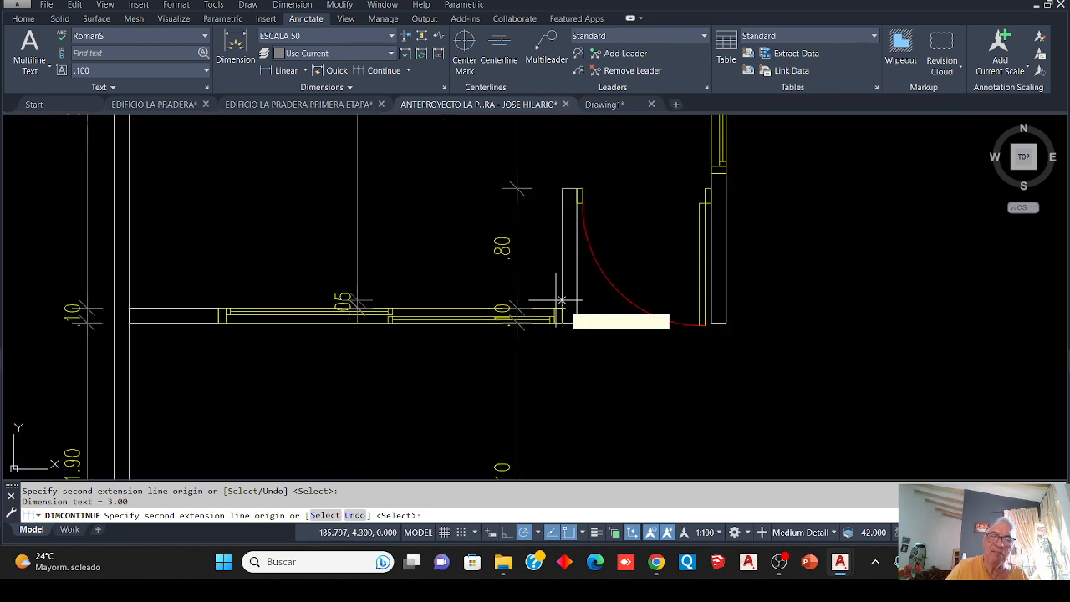
key(Return)
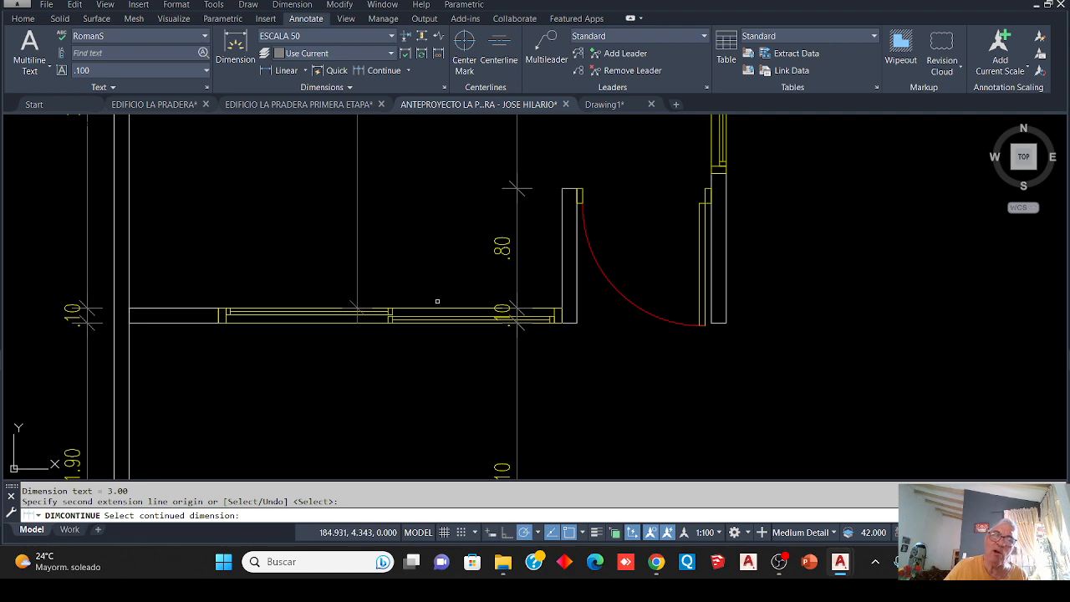
Review the dimension chains across the third-floor plan, from the stairs through the bedroom to the crossed void at the upper end
scroll(437, 300, down, 6)
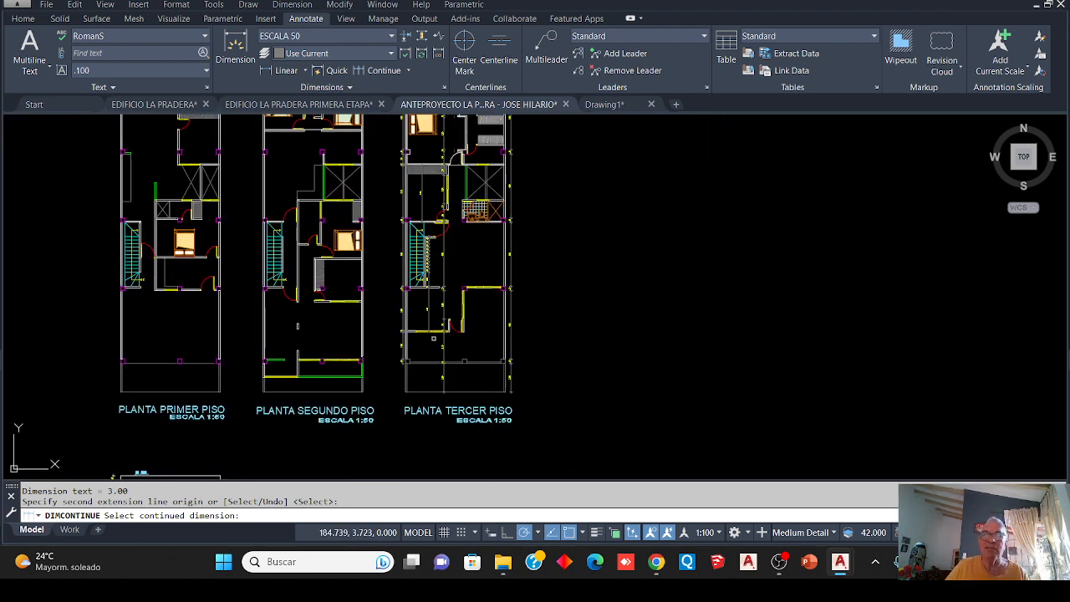
scroll(431, 242, up, 6)
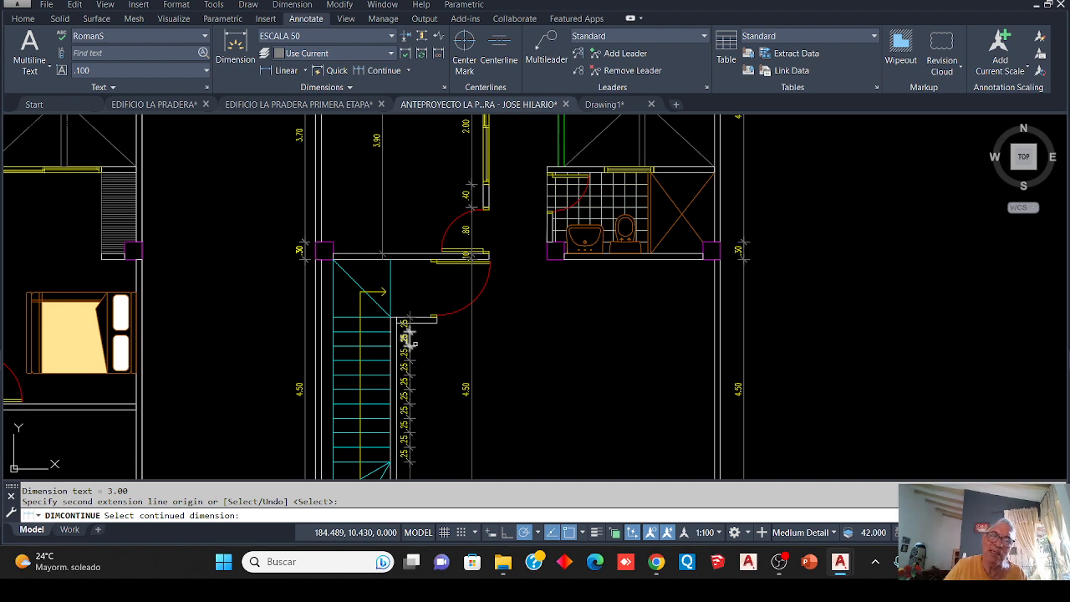
scroll(407, 334, down, 6)
scroll(467, 218, up, 10)
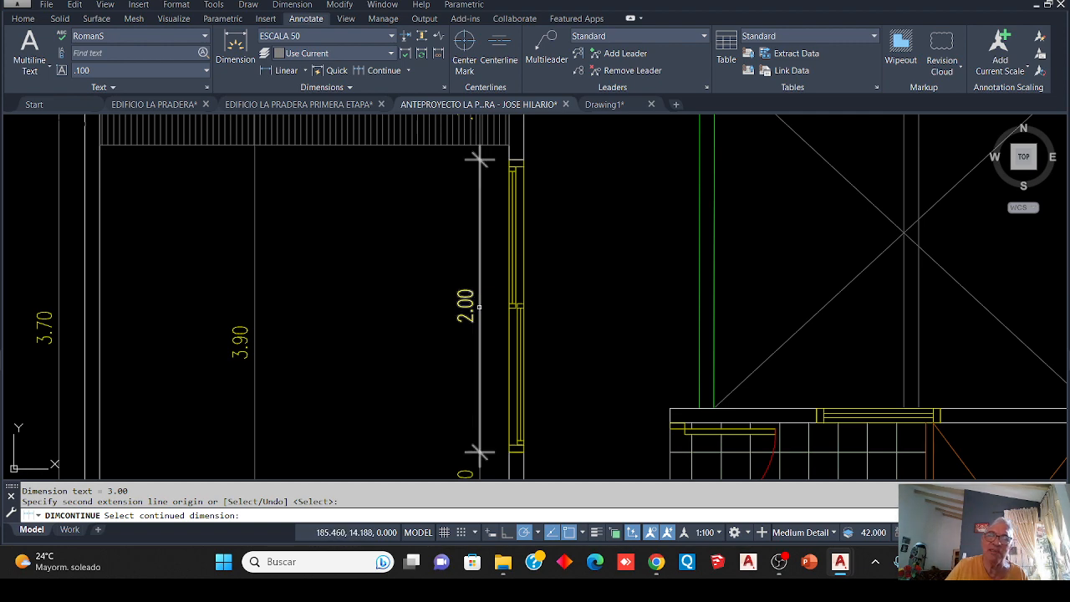
scroll(479, 307, down, 5)
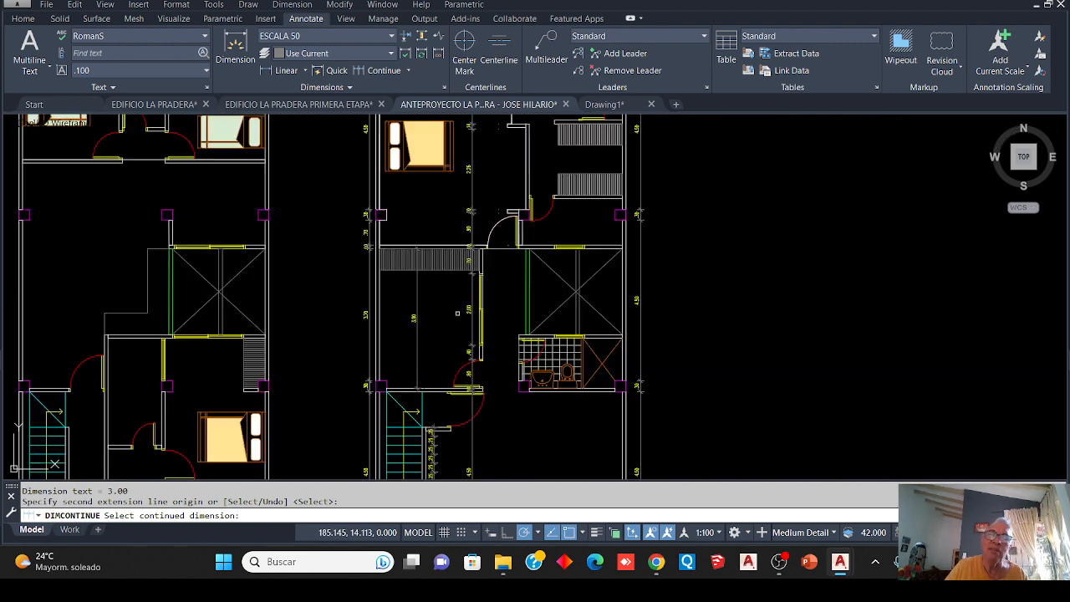
scroll(455, 314, up, 5)
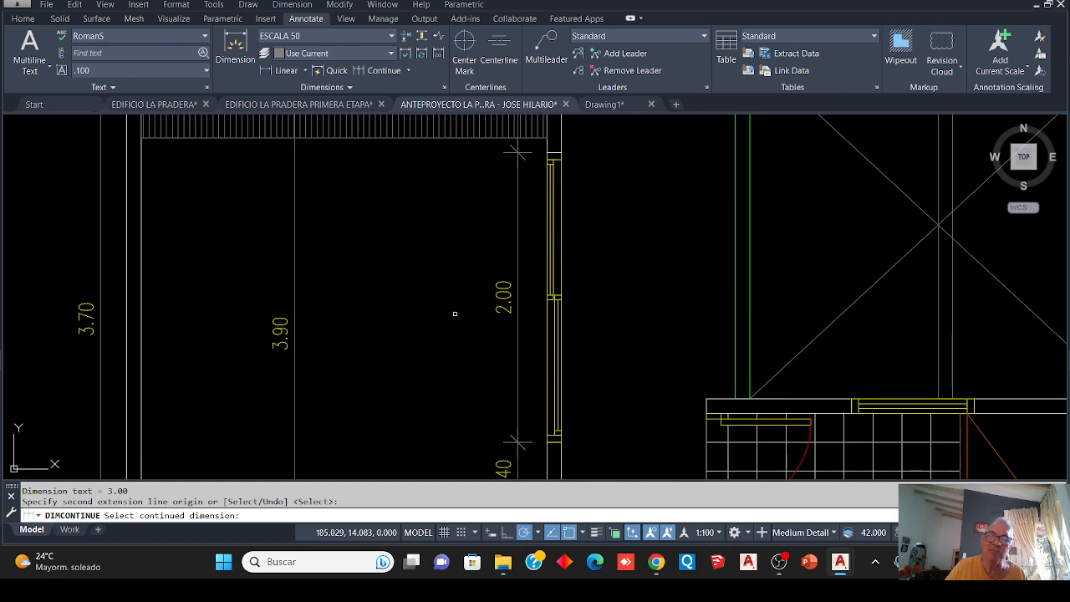
scroll(374, 326, down, 5)
middle_drag(396, 244, 371, 382)
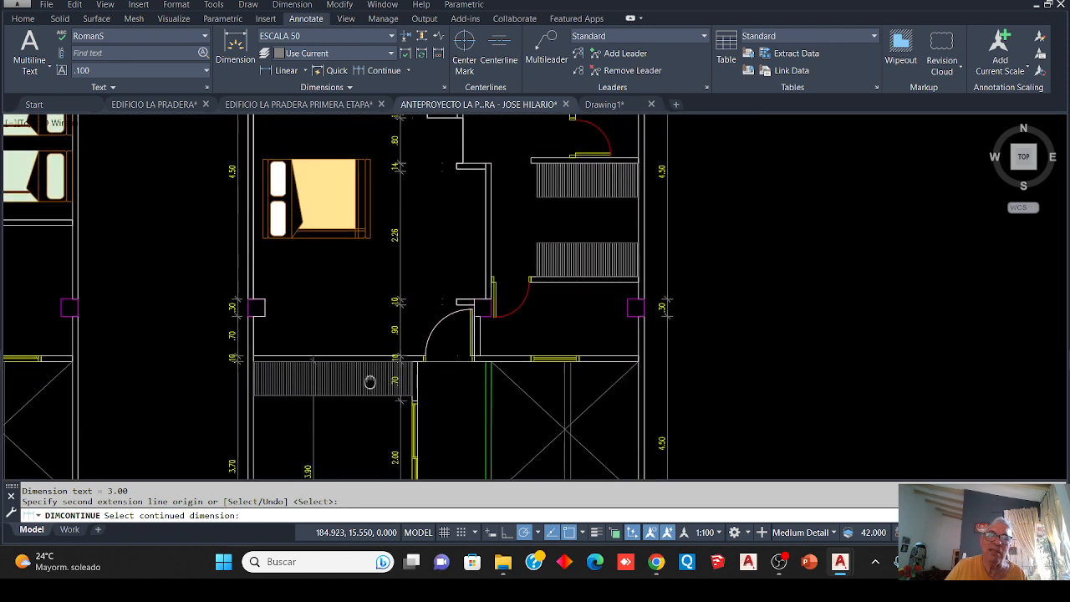
middle_drag(390, 205, 368, 291)
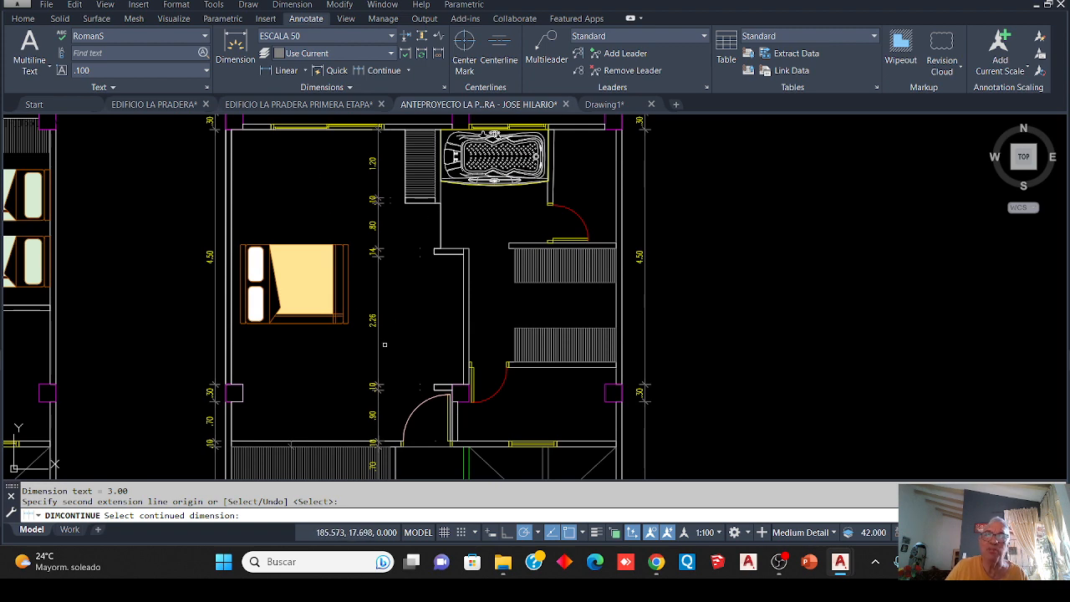
scroll(384, 345, down, 5)
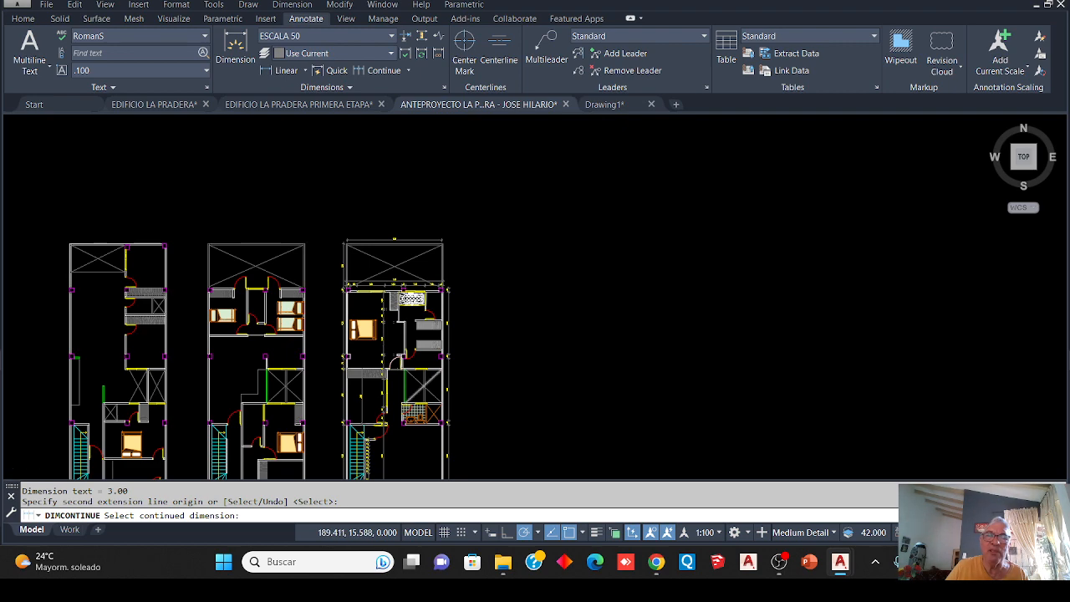
scroll(400, 305, up, 10)
scroll(399, 306, down, 3)
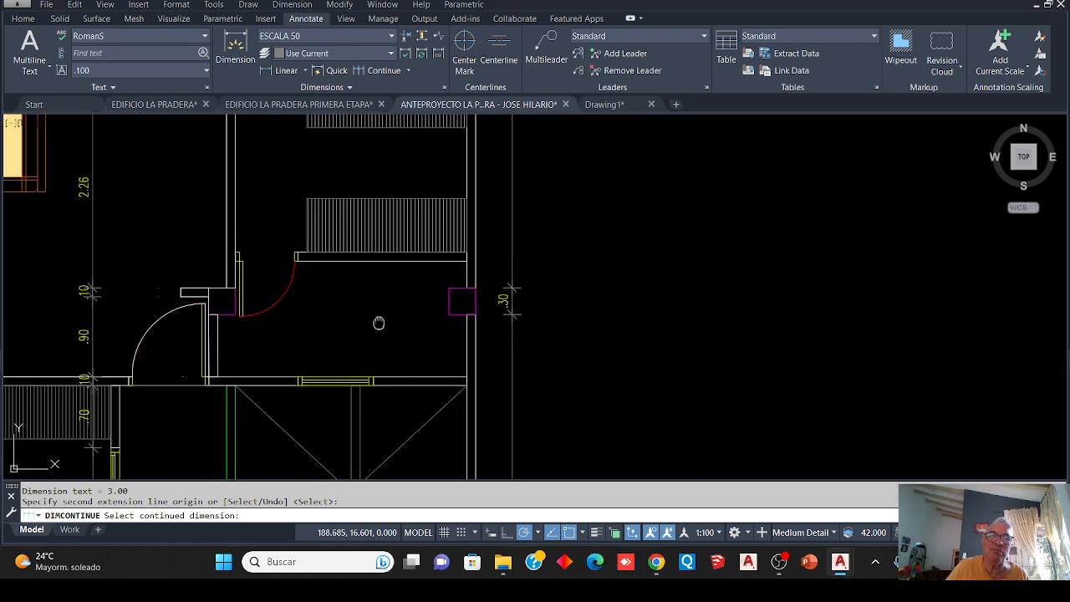
scroll(377, 318, down, 4)
scroll(377, 251, up, 6)
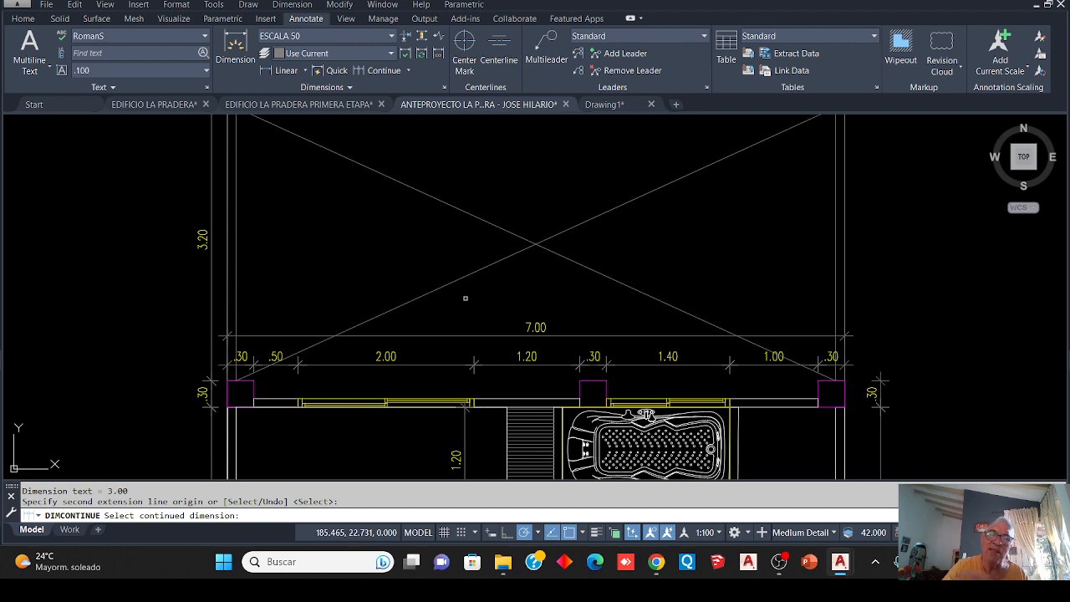
scroll(465, 259, down, 4)
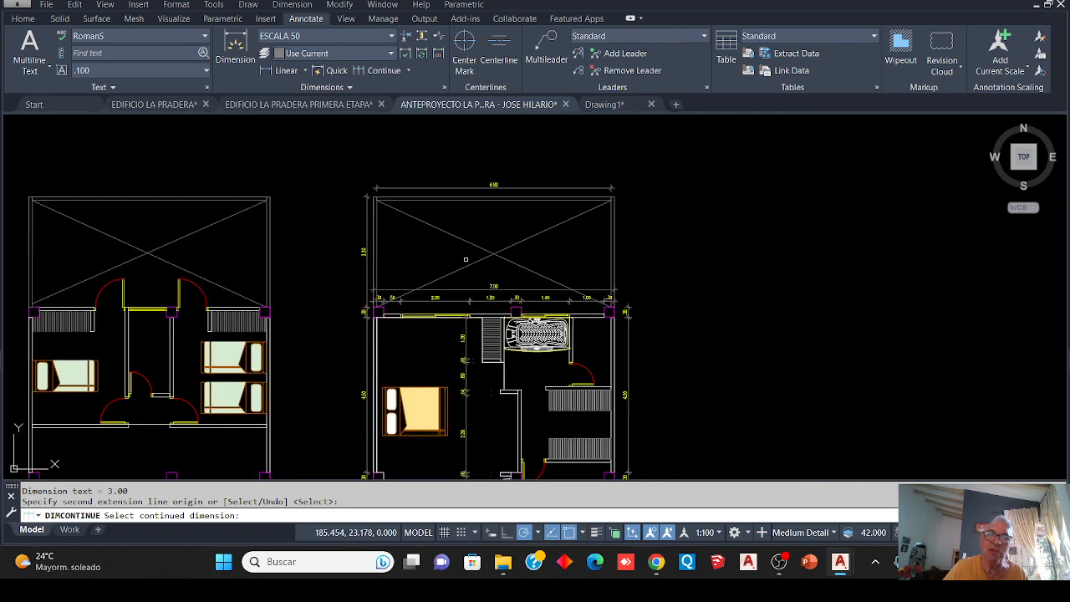
scroll(467, 252, up, 2)
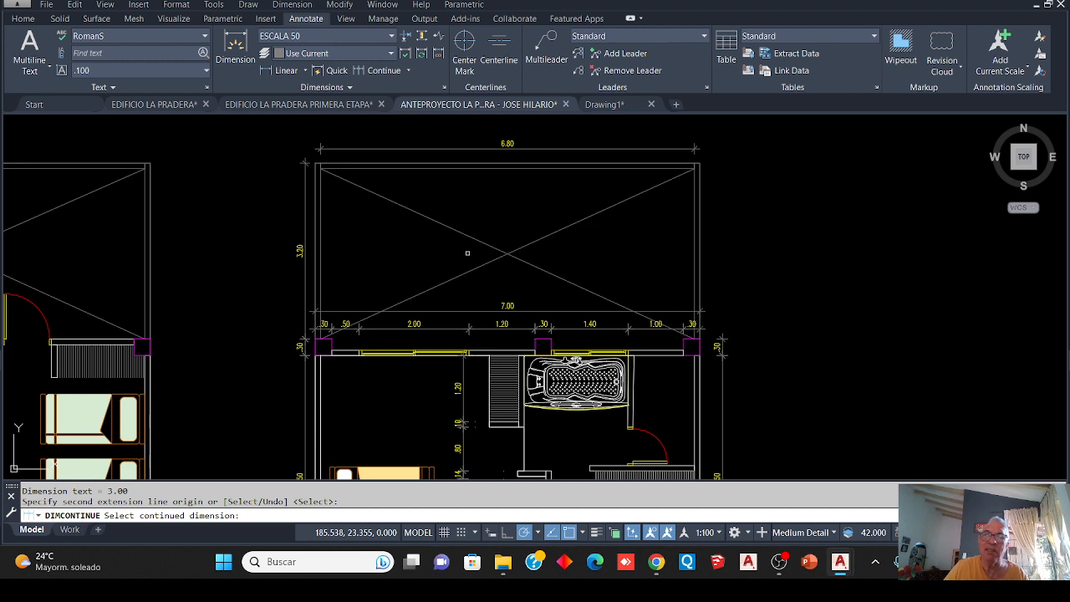
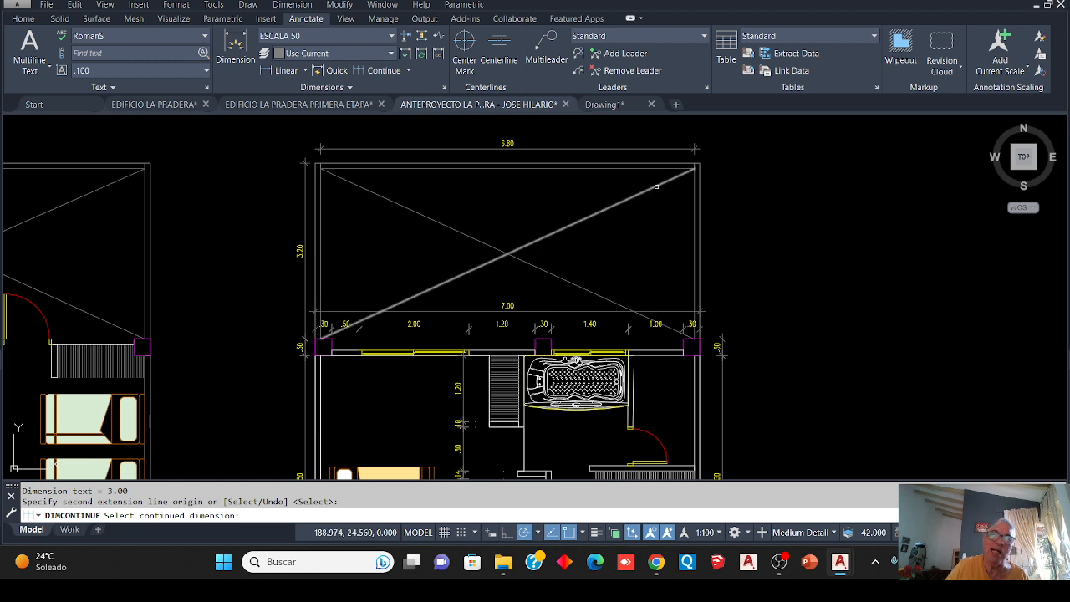
Add an aligned dimension along the void's diagonal from its lower-left to its upper-right corner, with the dimension line just above the diagonal
click(285, 71)
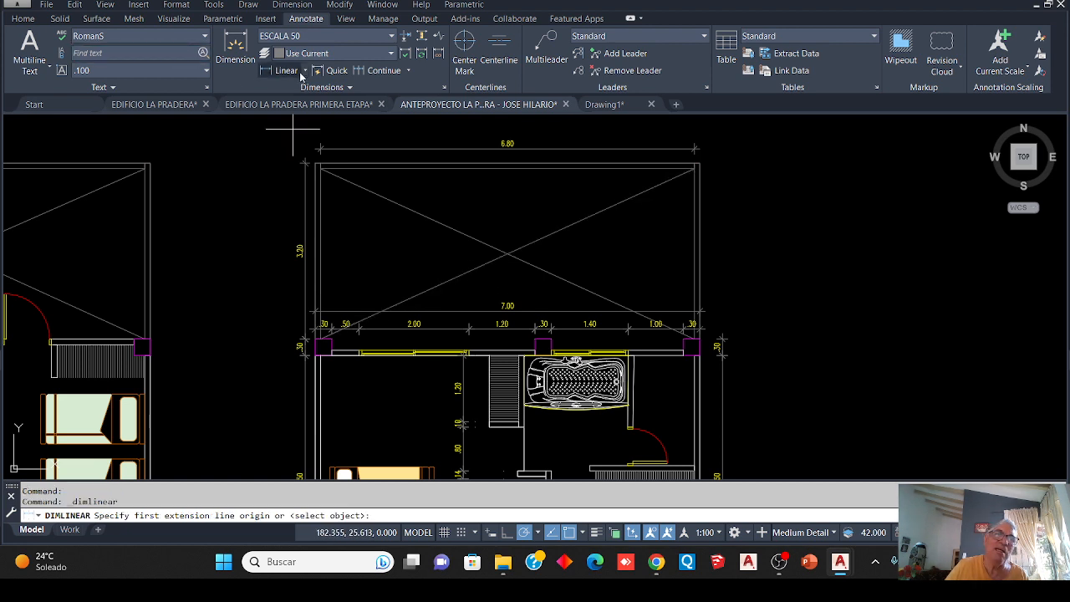
click(305, 71)
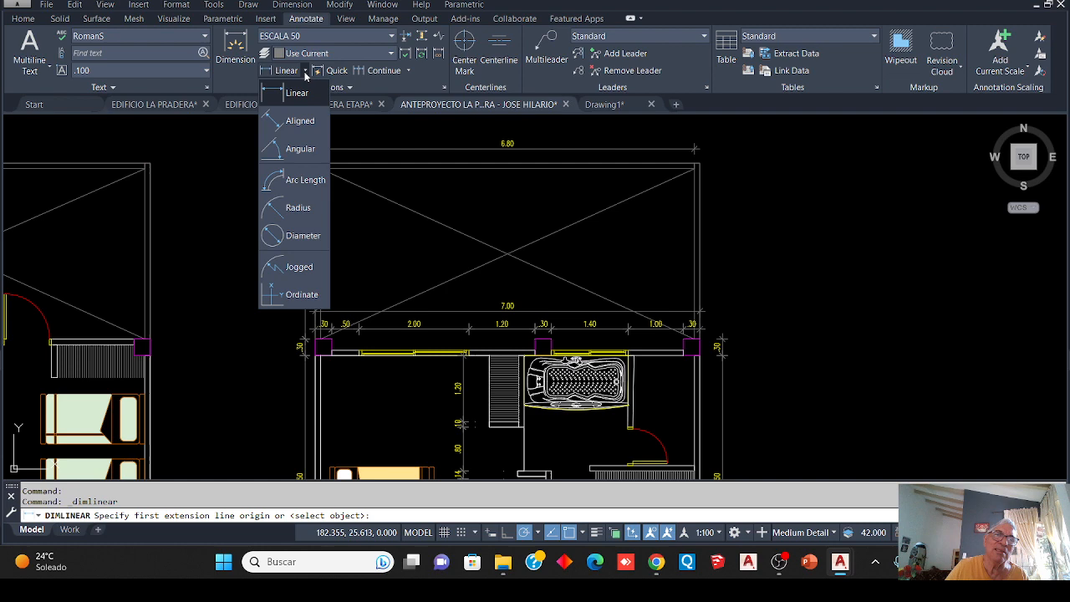
click(300, 121)
scroll(322, 343, up, 5)
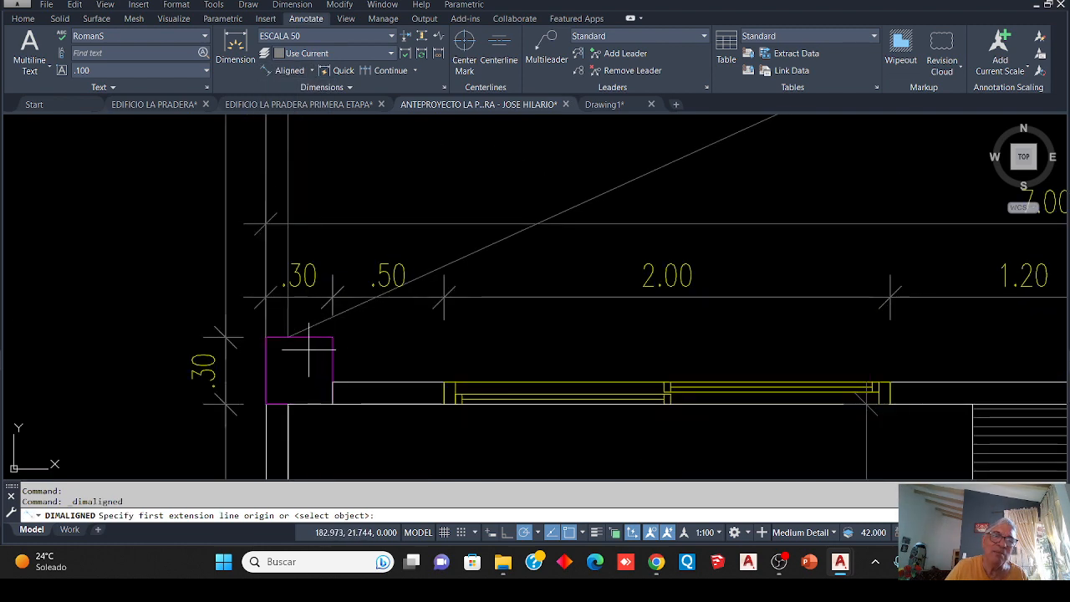
click(317, 341)
scroll(316, 341, down, 3)
scroll(521, 220, down, 2)
scroll(641, 187, up, 5)
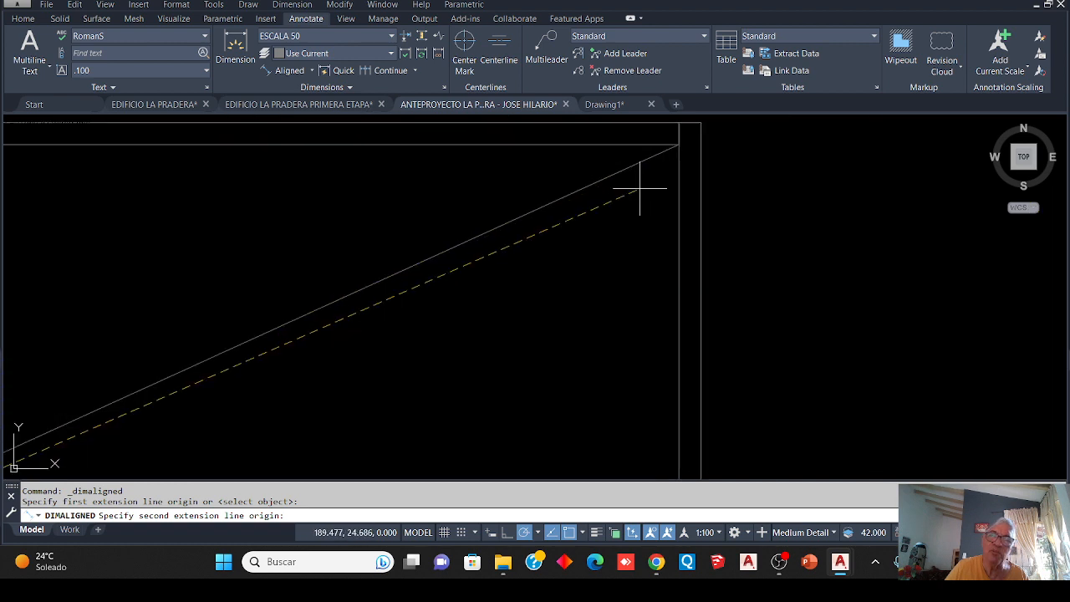
click(678, 143)
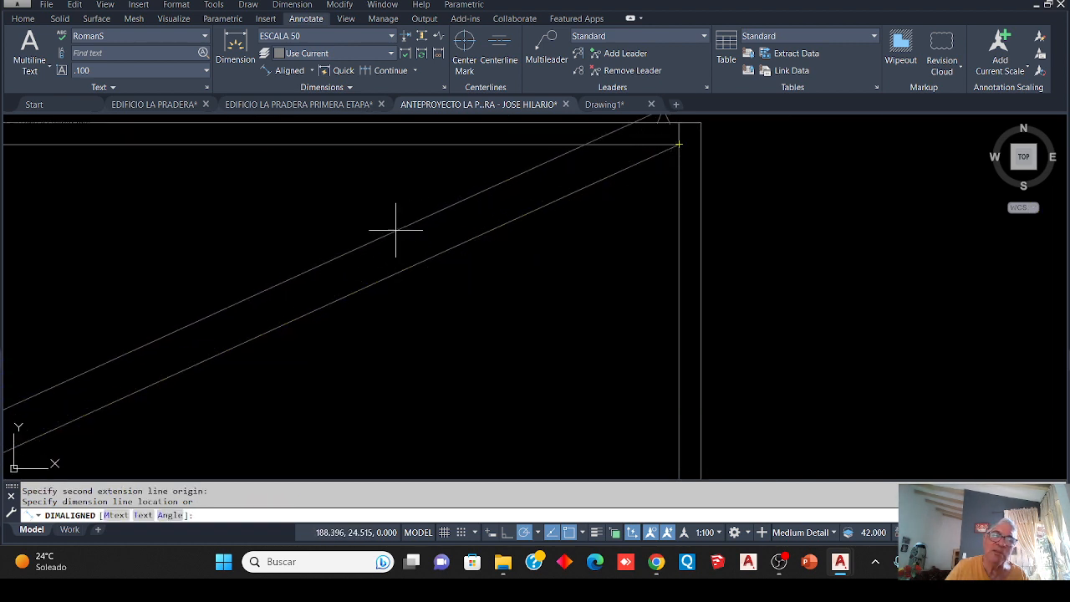
middle_drag(393, 226, 499, 251)
click(460, 277)
scroll(317, 279, down, 2)
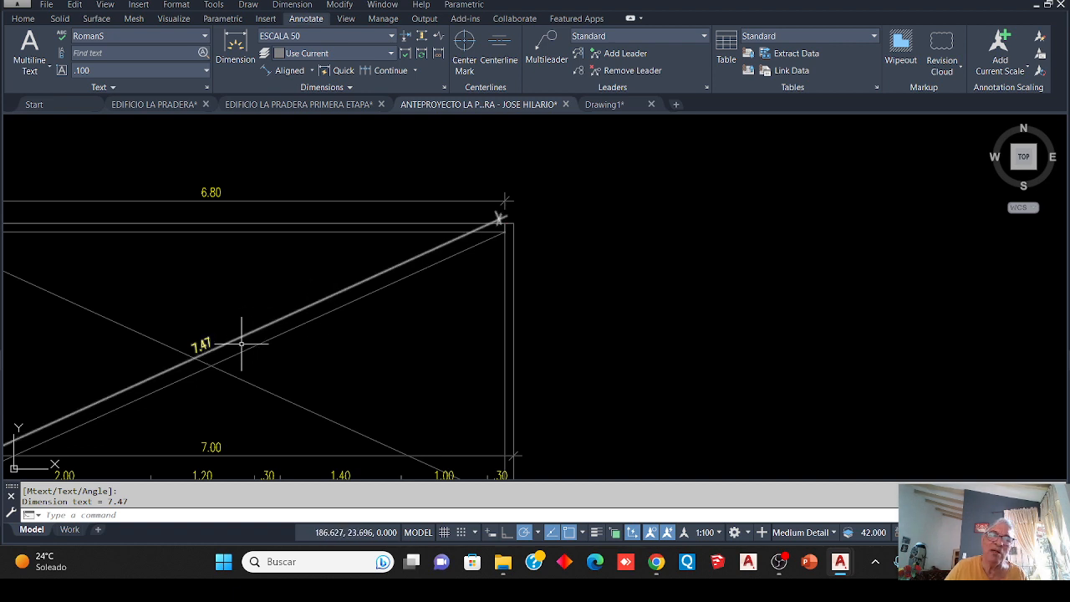
scroll(242, 351, up, 2)
scroll(229, 260, down, 3)
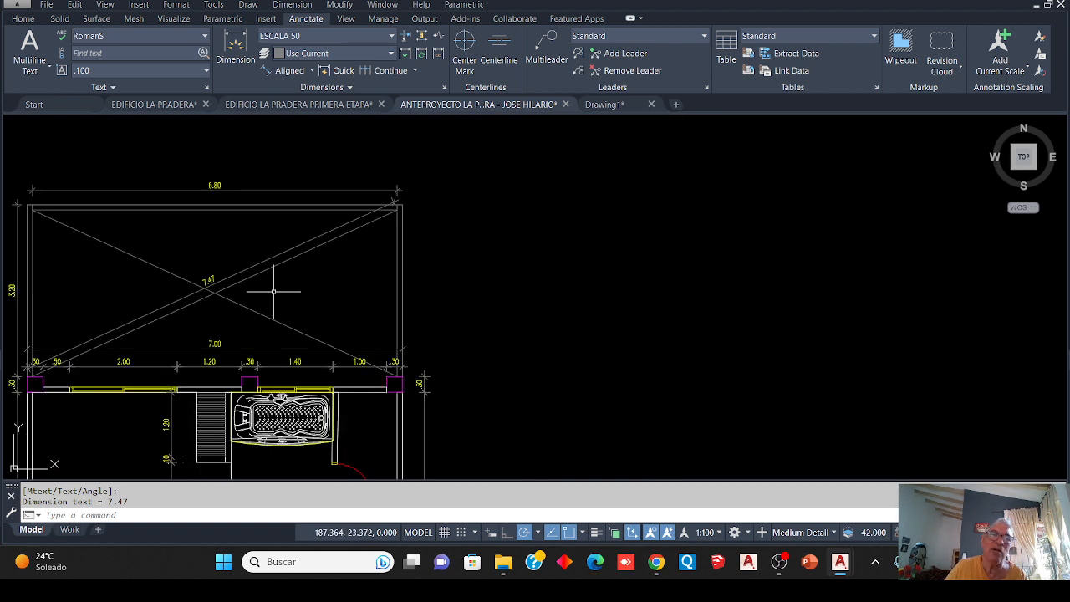
scroll(273, 291, up, 2)
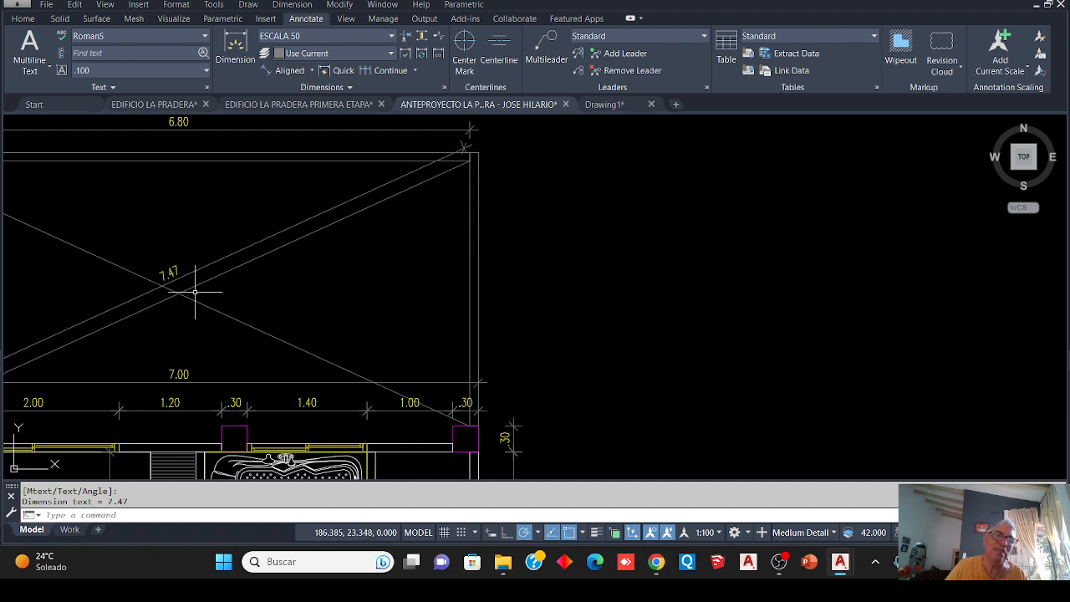
Add an angular dimension between the inner upper and right wall lines of the crossed void, with its arc inside the corner
mouse_move(234, 268)
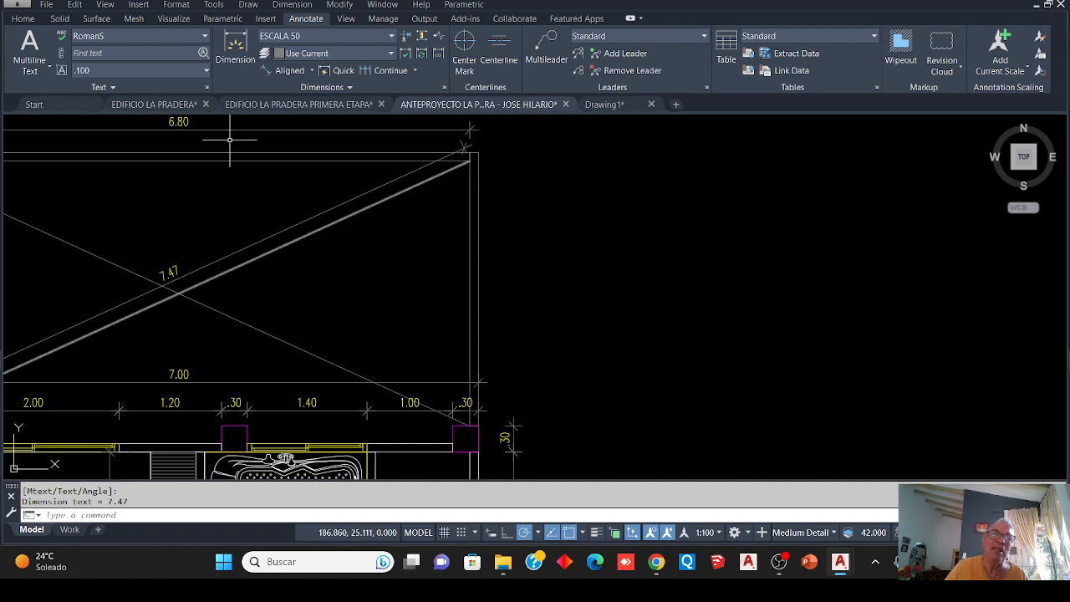
click(312, 72)
click(302, 149)
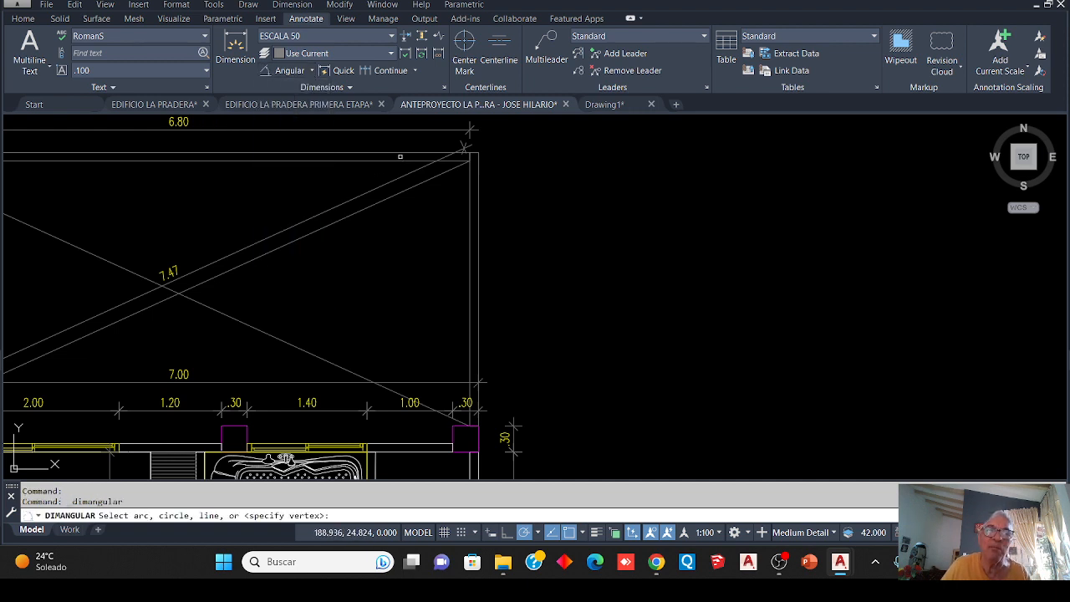
click(393, 159)
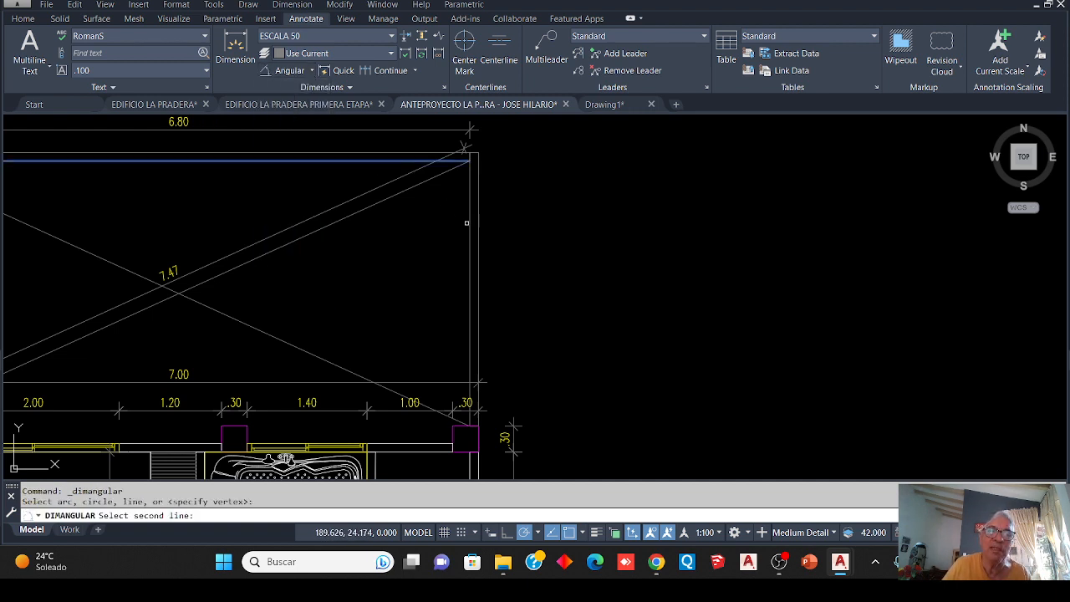
click(466, 222)
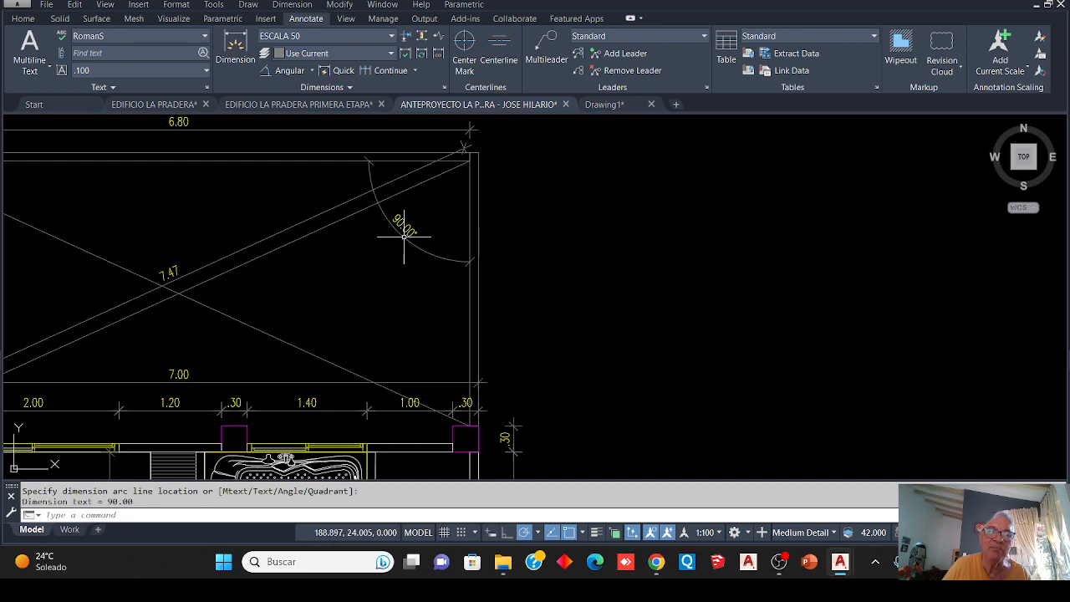
scroll(360, 215, up, 5)
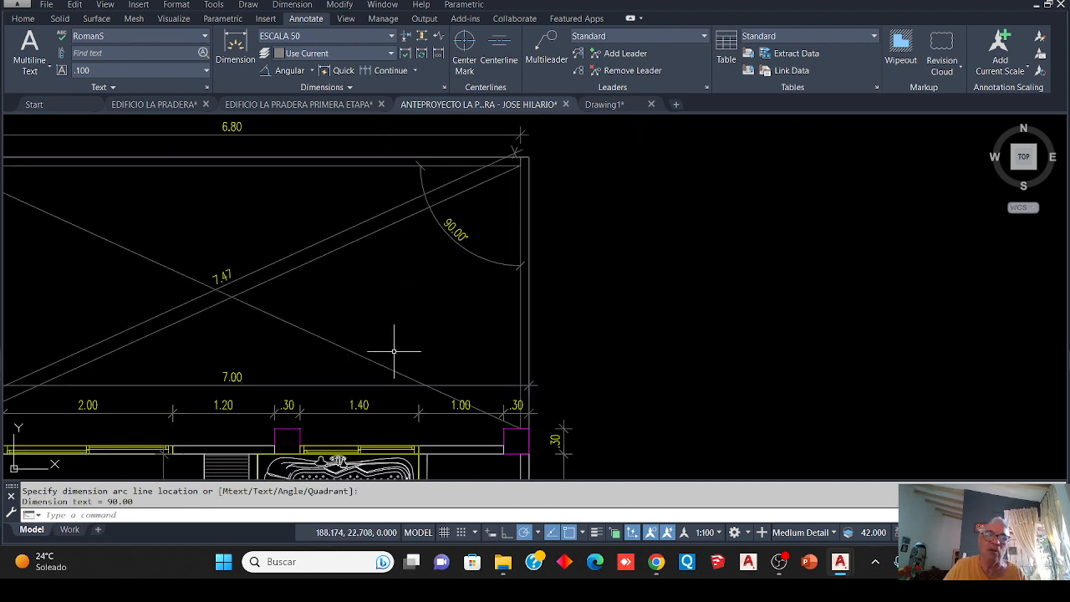
Add an angular dimension between the void's descending diagonal and its inner left wall line, with the arc inside the upper-left corner
middle_drag(158, 286, 451, 335)
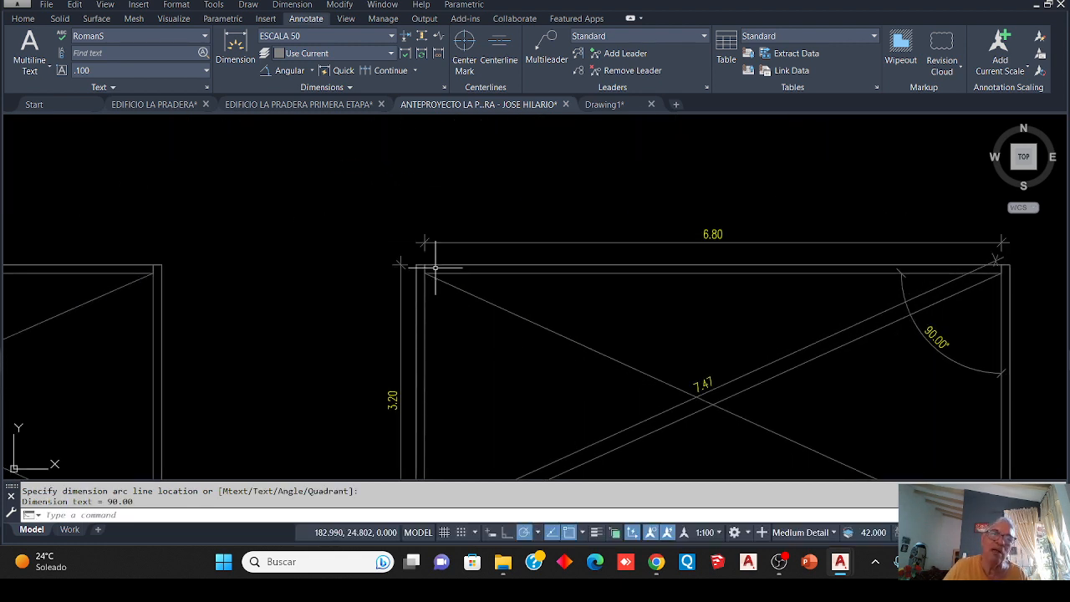
click(277, 70)
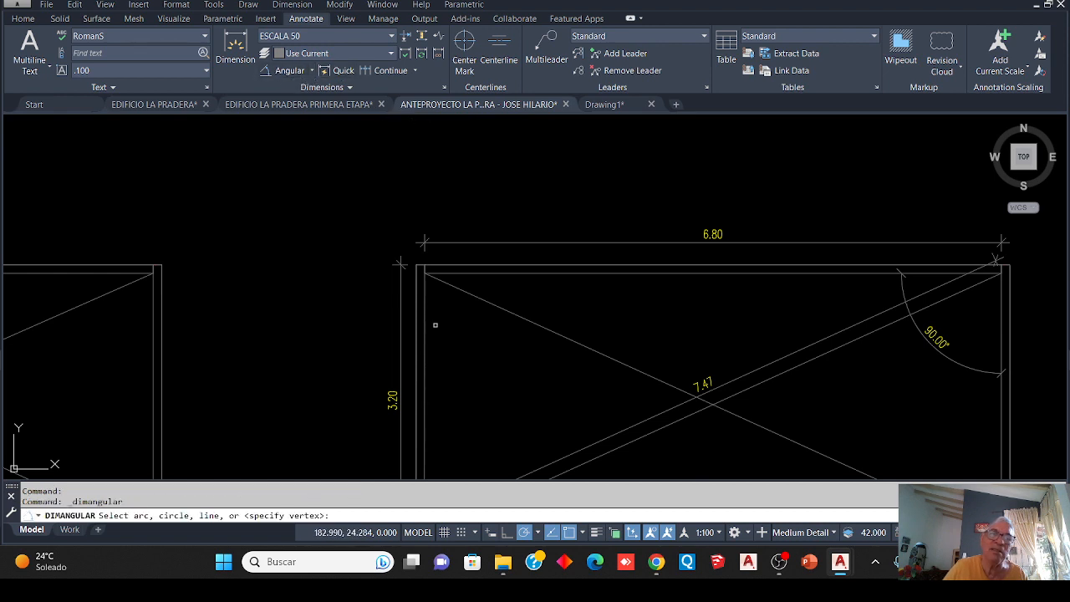
click(482, 299)
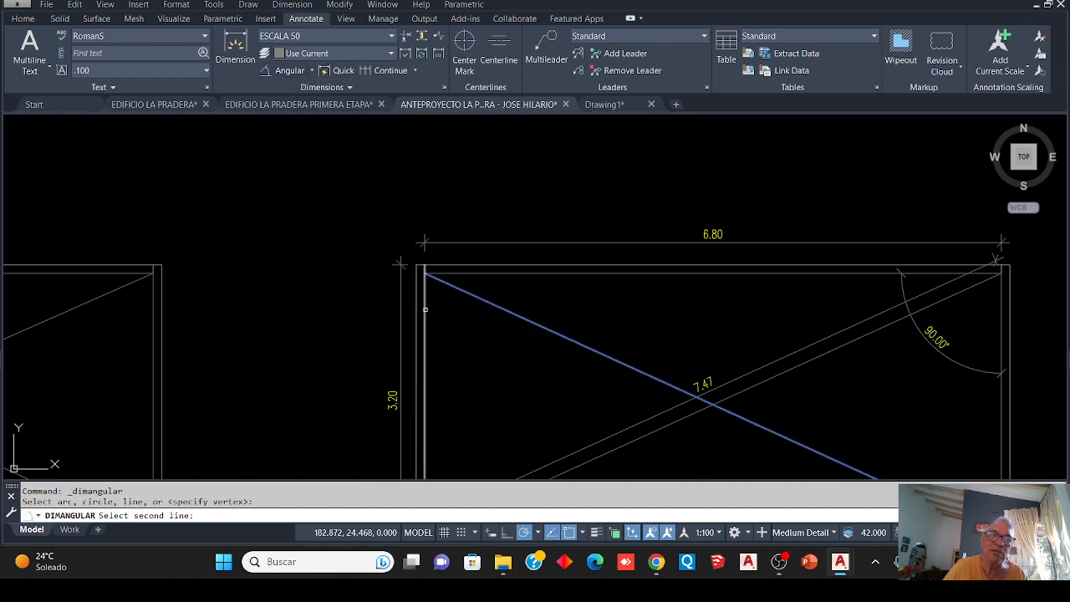
click(425, 310)
click(476, 359)
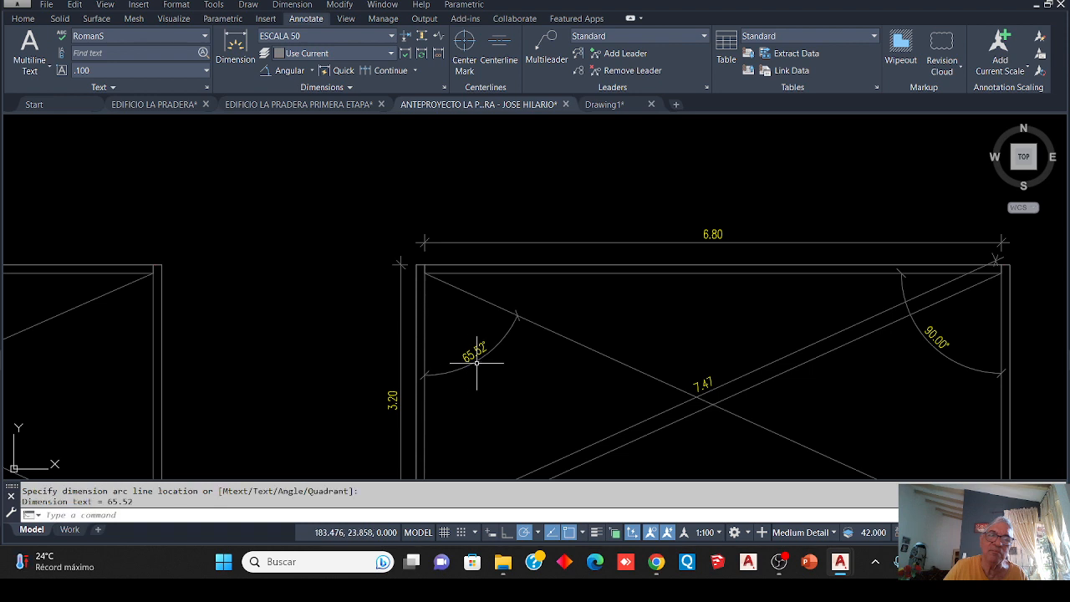
scroll(476, 358, down, 4)
scroll(459, 349, up, 5)
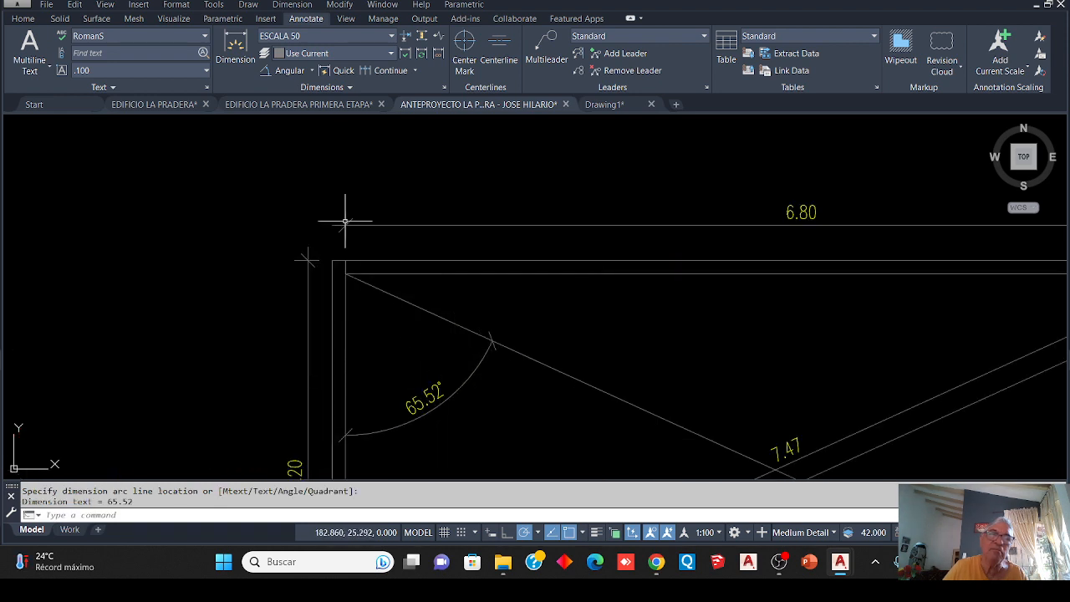
Add an angular dimension between the void's descending diagonal and its inner upper wall line, with its arc meeting the neighbouring angular dimension at the diagonal
click(289, 70)
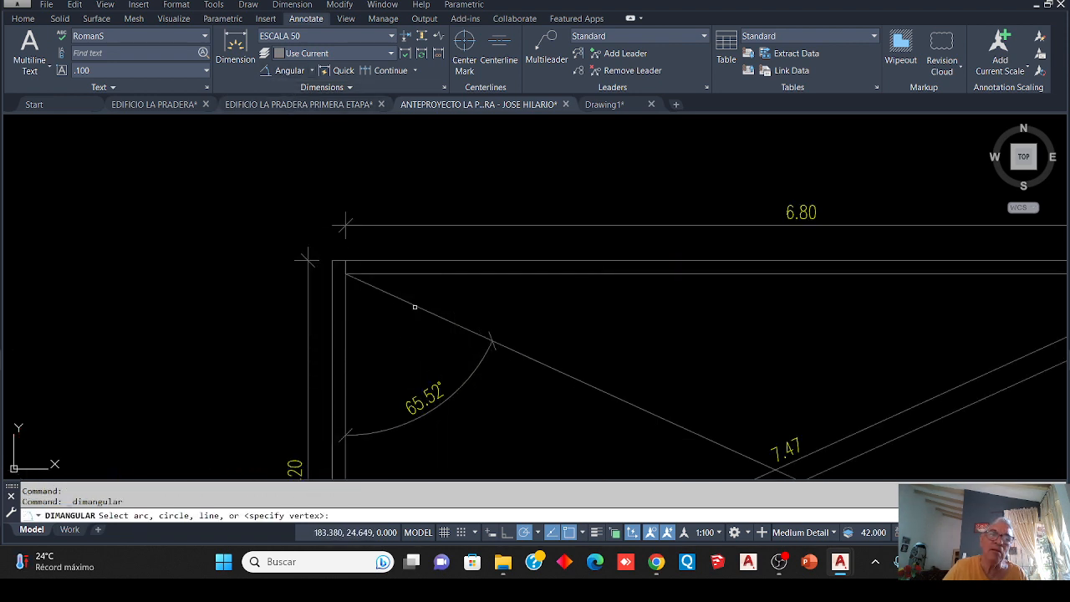
click(415, 306)
click(416, 274)
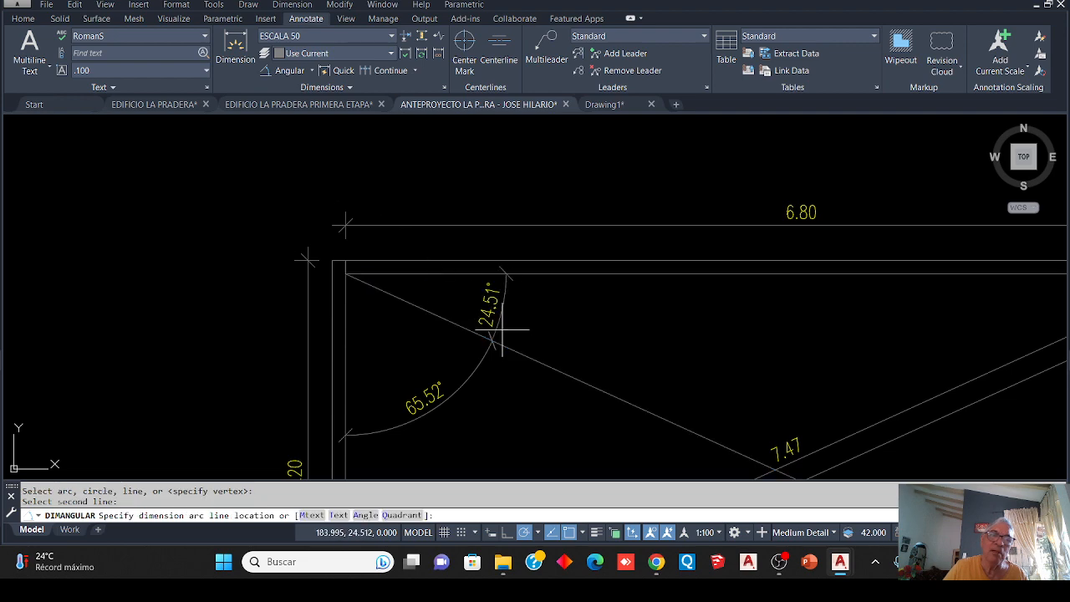
scroll(493, 347, up, 4)
click(454, 337)
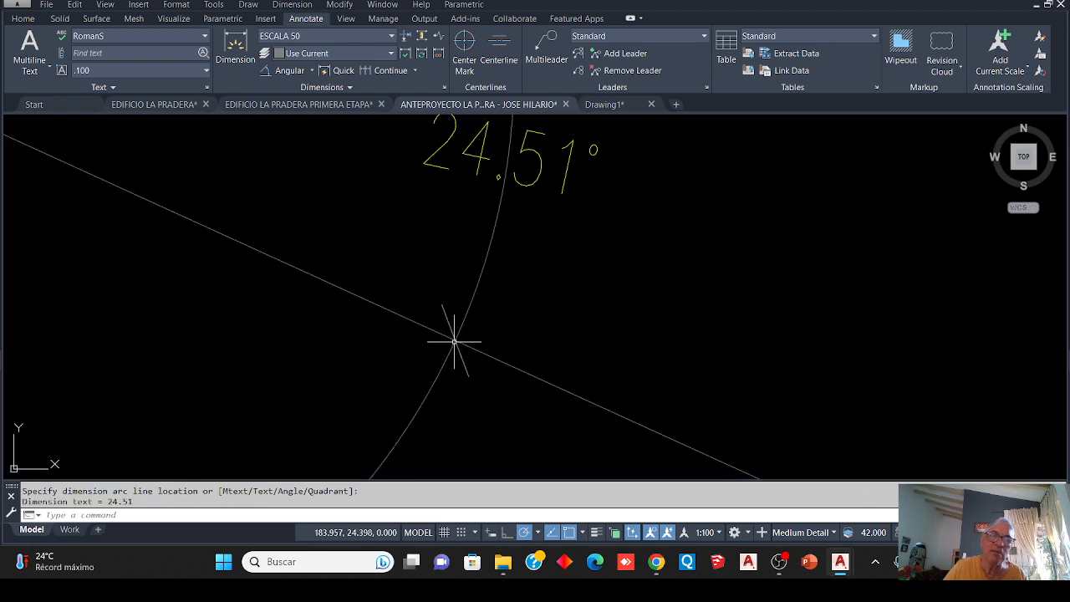
Review the void's angular dimensions and the dimension chains along the bedroom, bathroom and stair areas of the third-floor plan
scroll(418, 310, down, 5)
scroll(387, 295, up, 3)
scroll(402, 276, down, 4)
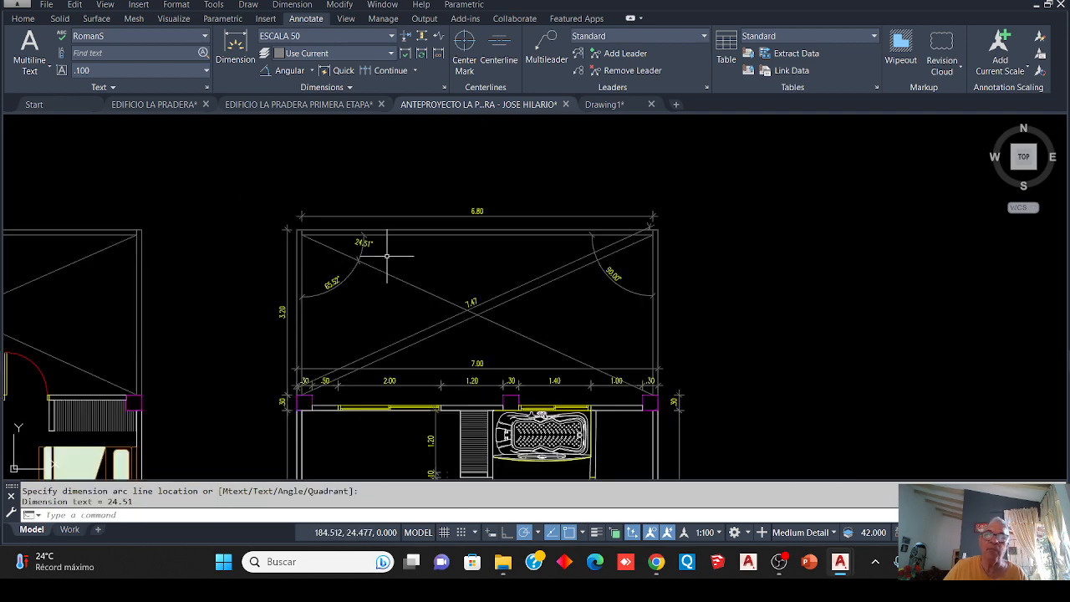
scroll(364, 256, up, 3)
scroll(360, 243, down, 4)
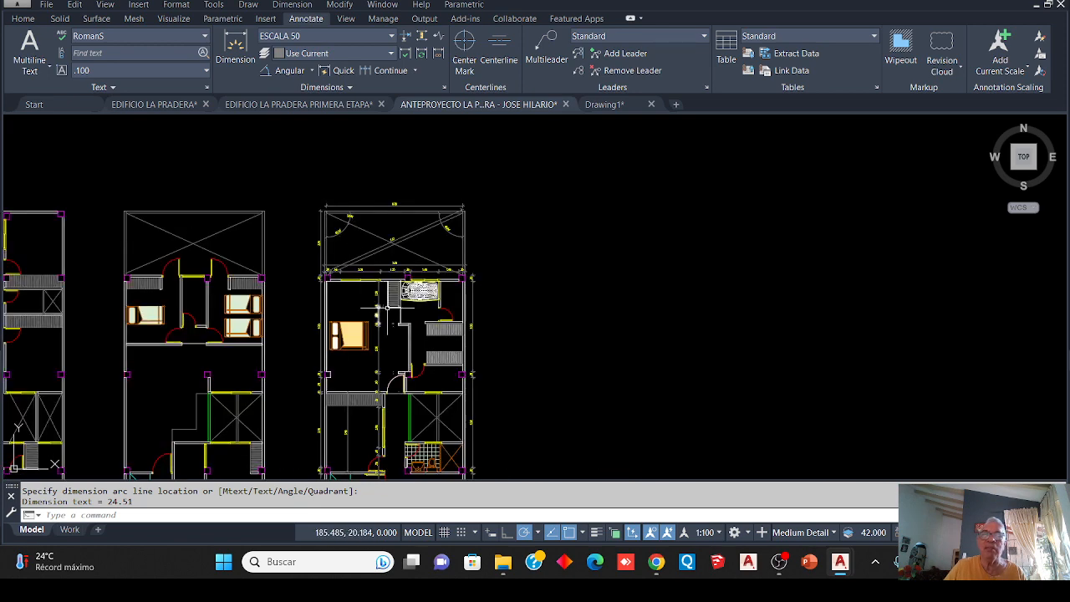
scroll(463, 310, up, 3)
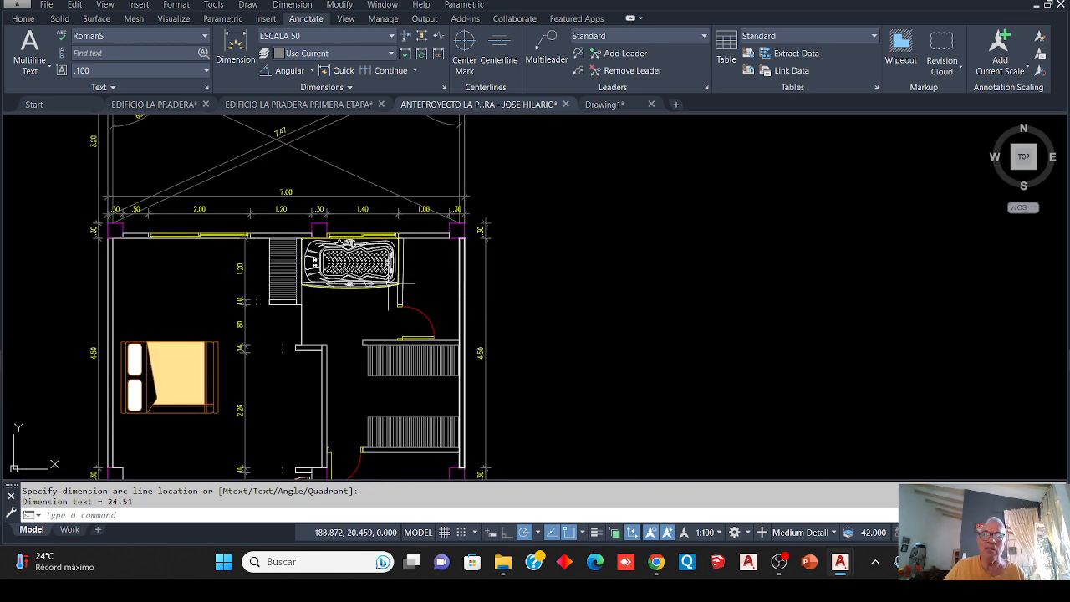
scroll(385, 288, down, 4)
scroll(360, 385, up, 4)
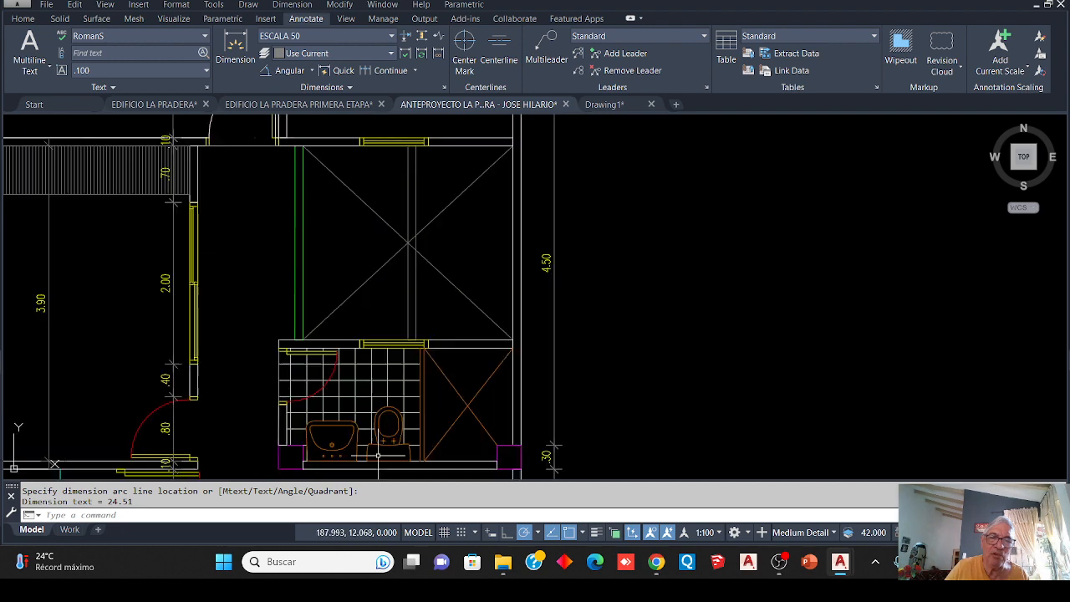
scroll(347, 342, down, 4)
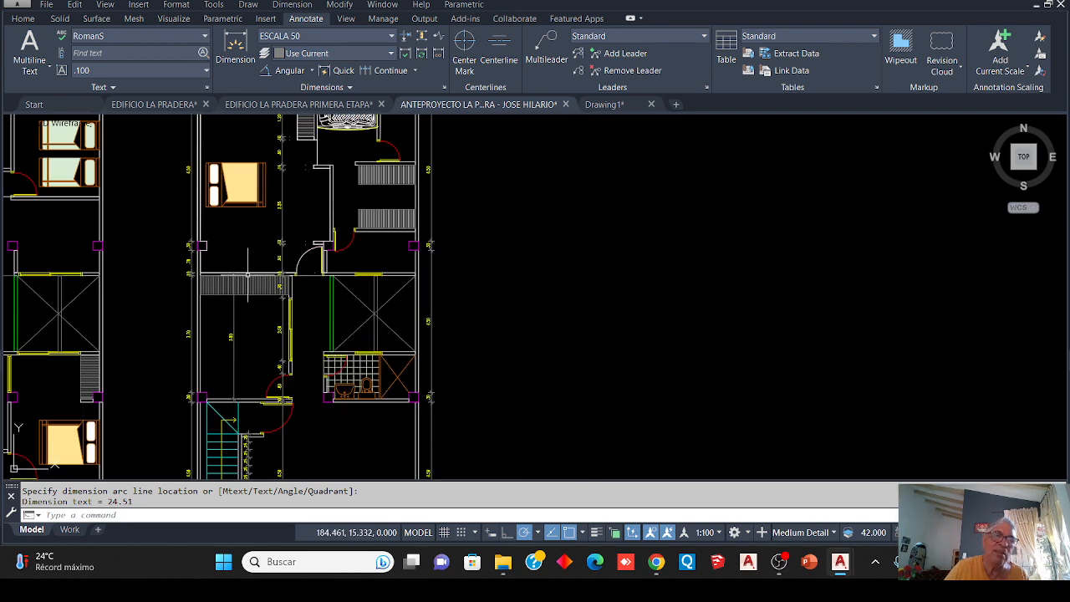
mouse_move(244, 227)
middle_down()
mouse_move(270, 307)
mouse_move(240, 348)
middle_up()
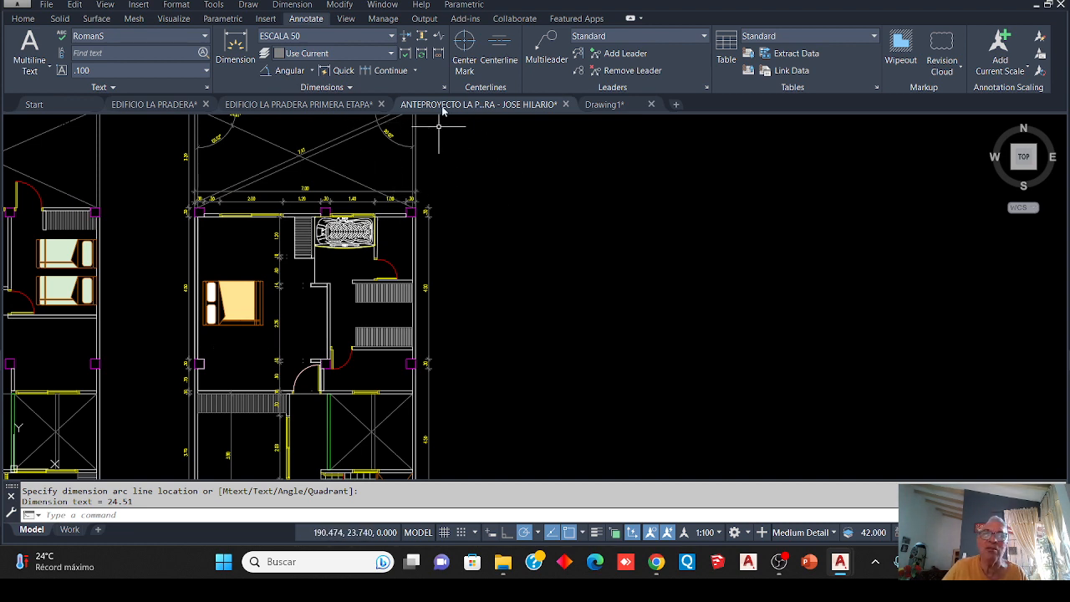
Draw a circle with a radius of about 1.56 in the empty space to the right of the third-floor plan
click(22, 18)
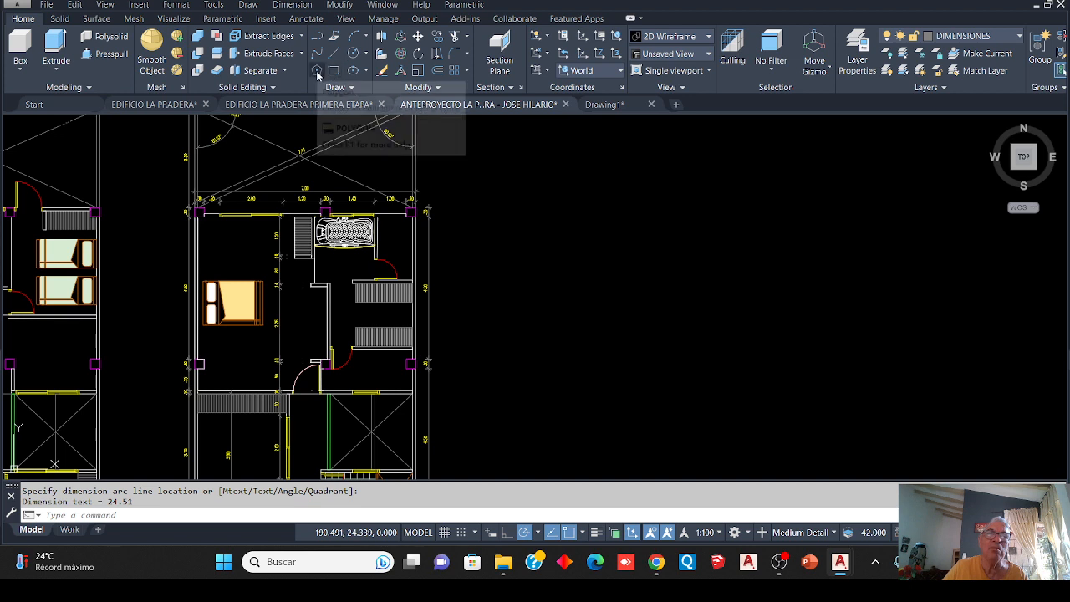
click(354, 36)
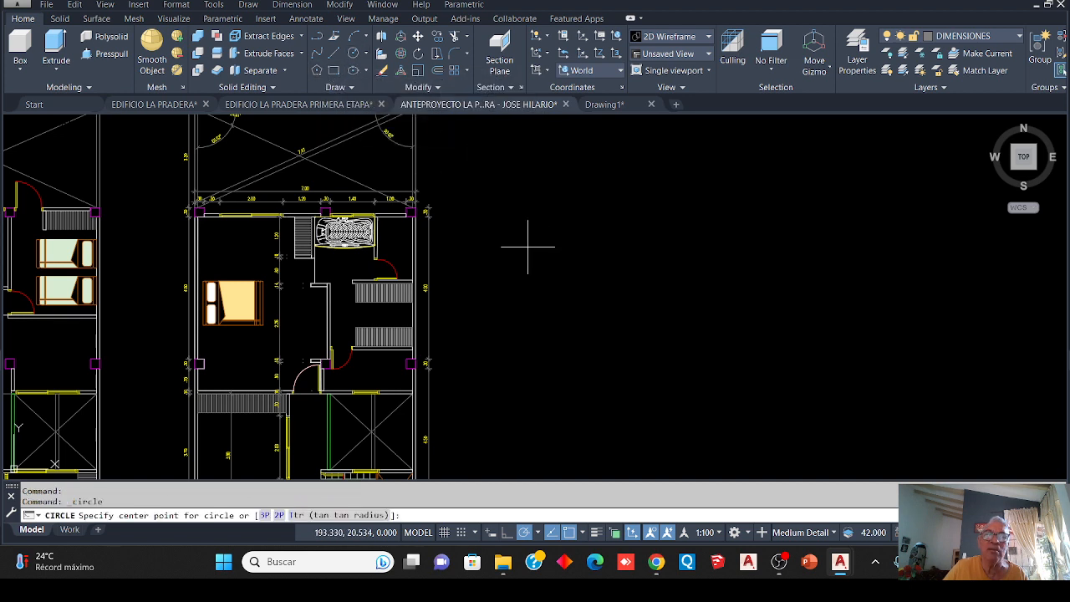
click(522, 236)
click(552, 274)
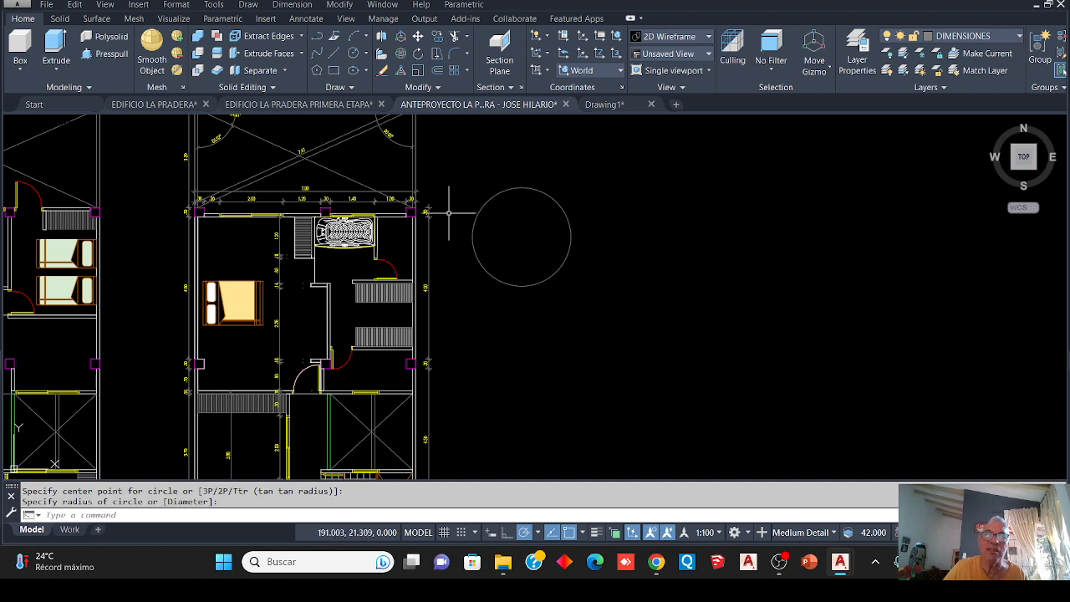
Draw a three-point arc with a radius of about 5.49 to the right of the circle, bulging away from it
click(352, 38)
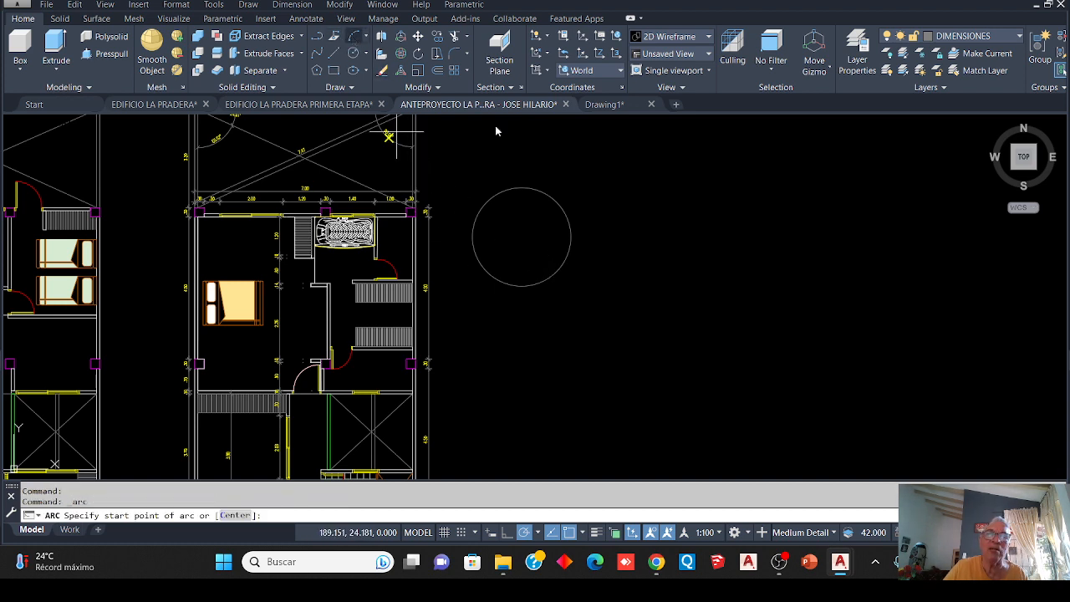
click(607, 161)
click(674, 251)
click(674, 354)
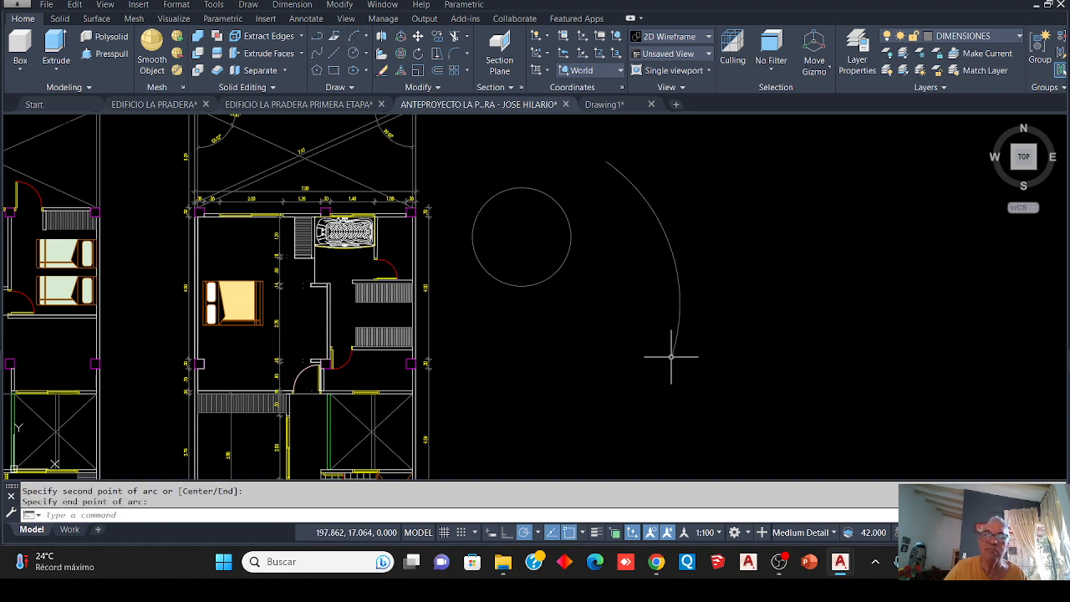
key(Return)
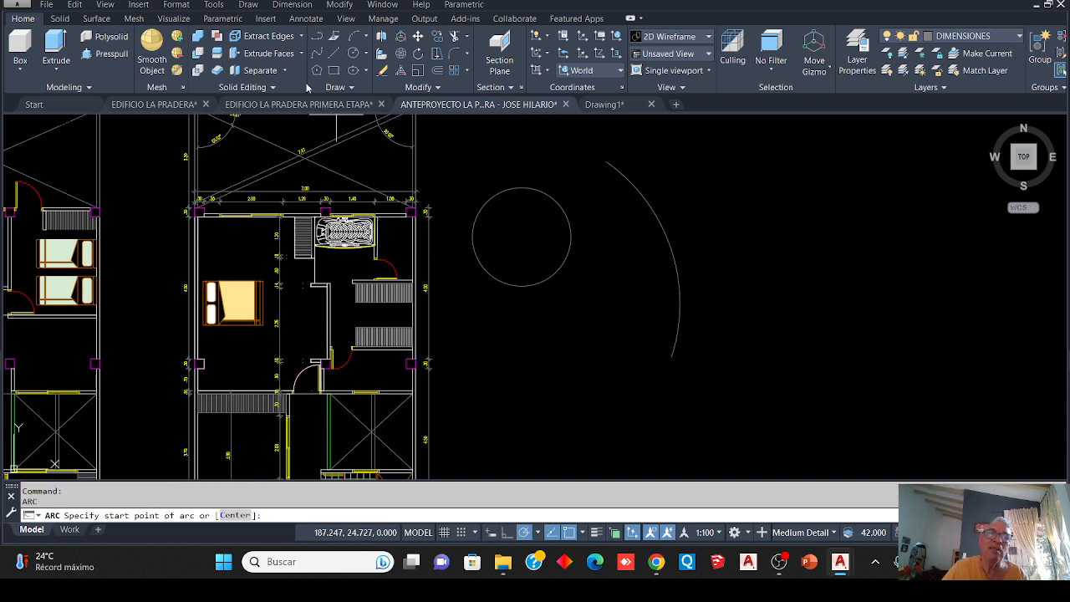
Add a radius dimension to the circle, with its text outside the circle on the right, slightly above the centre
click(306, 19)
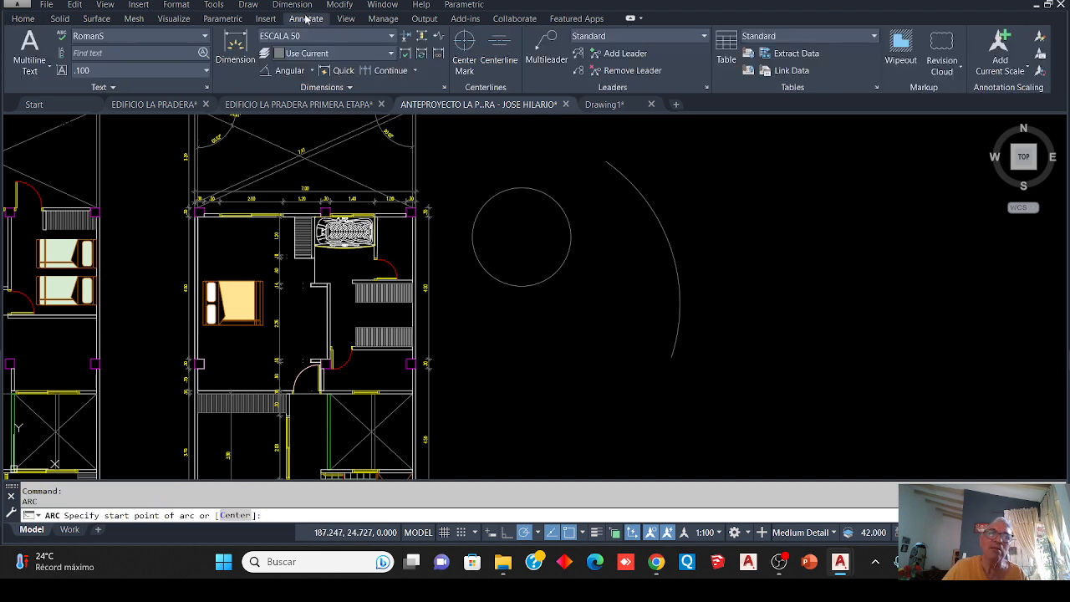
click(311, 72)
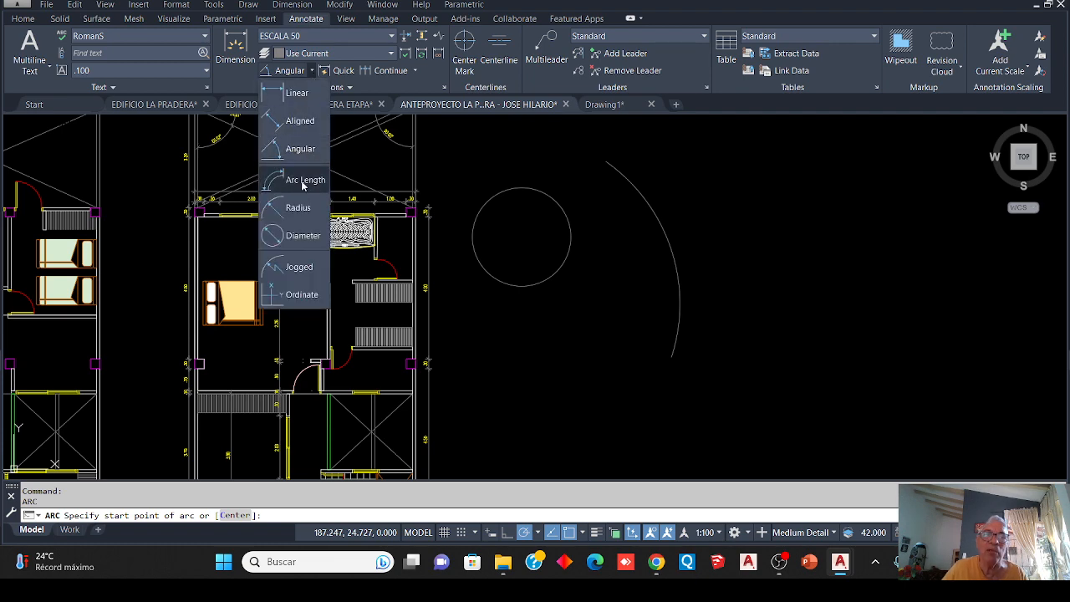
click(298, 208)
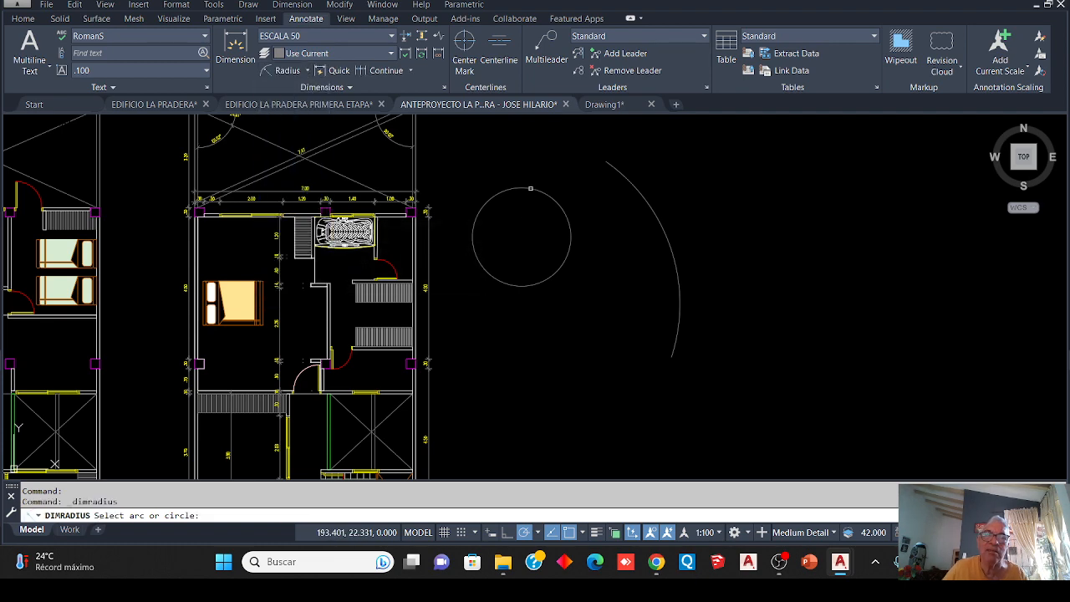
click(527, 188)
scroll(506, 188, up, 6)
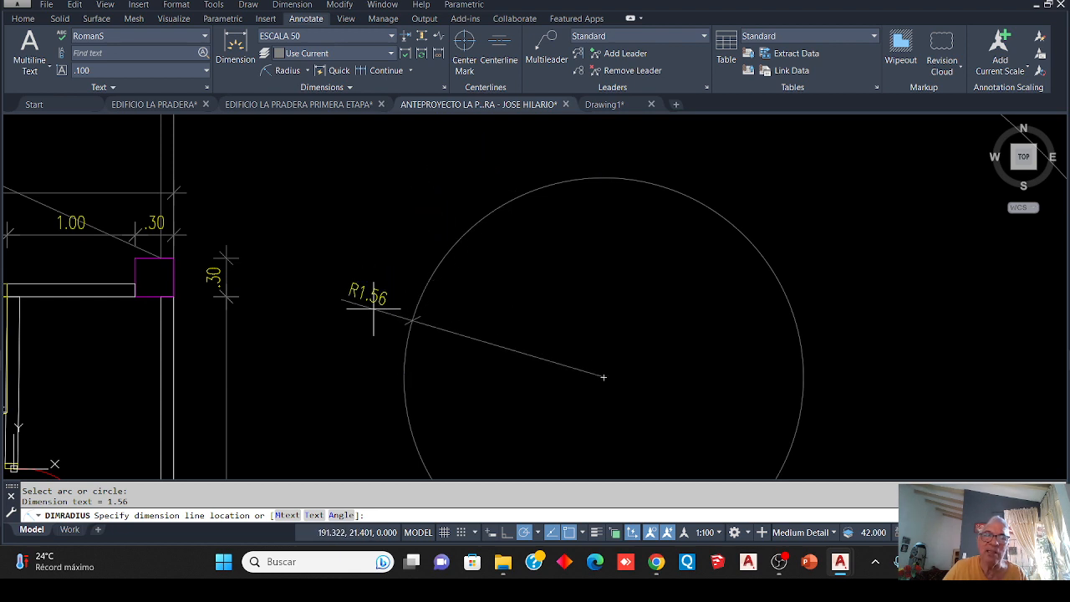
scroll(391, 289, down, 6)
scroll(514, 301, up, 6)
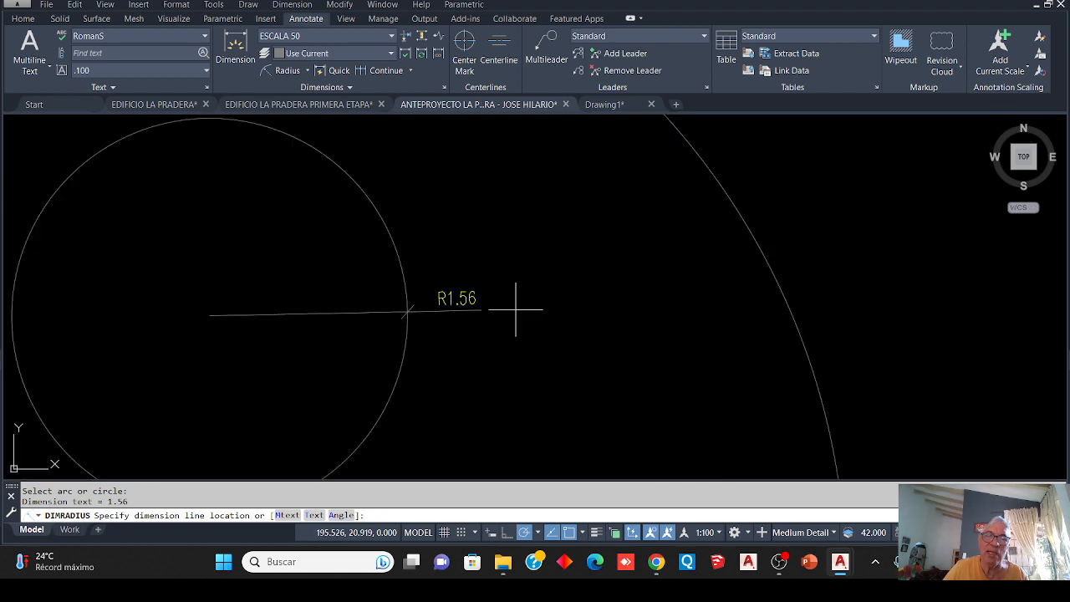
click(504, 252)
scroll(458, 295, down, 2)
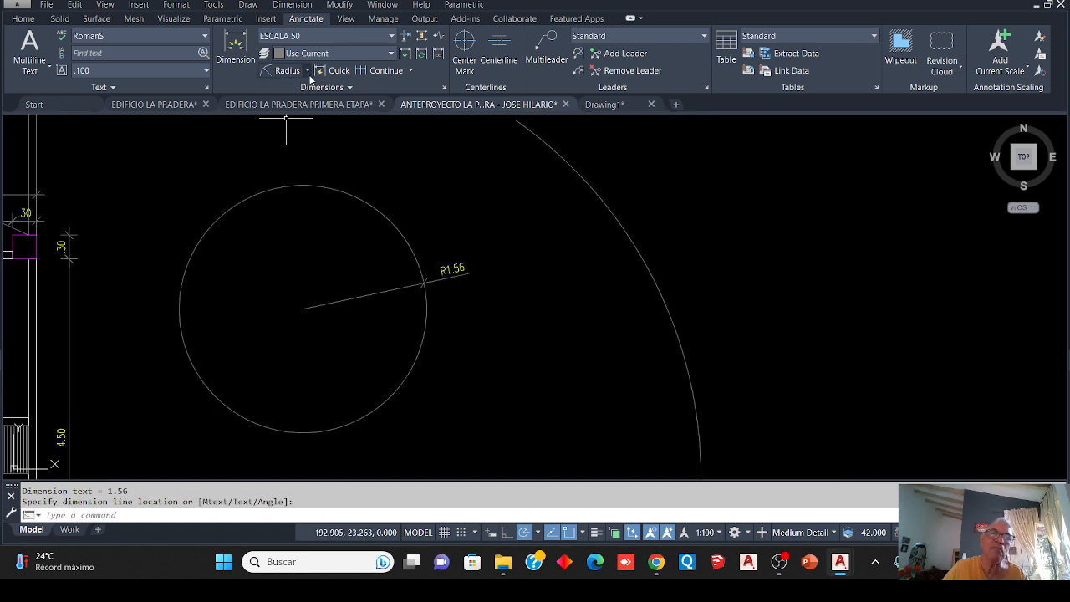
Add a diameter dimension to the circle, with its text outside the upper-right edge above the radius dimension
click(307, 71)
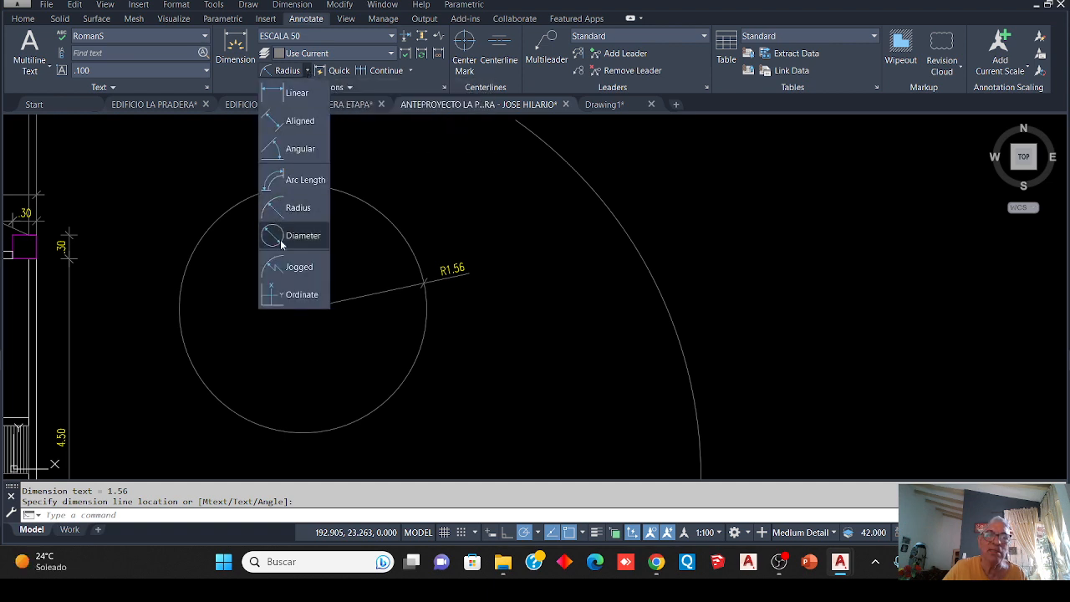
click(303, 236)
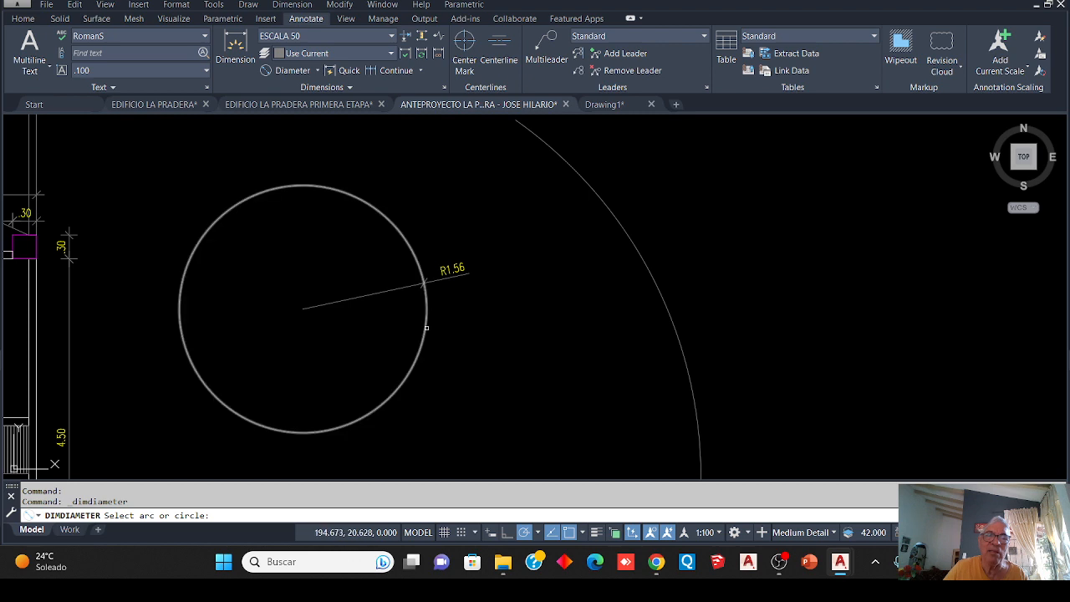
click(422, 332)
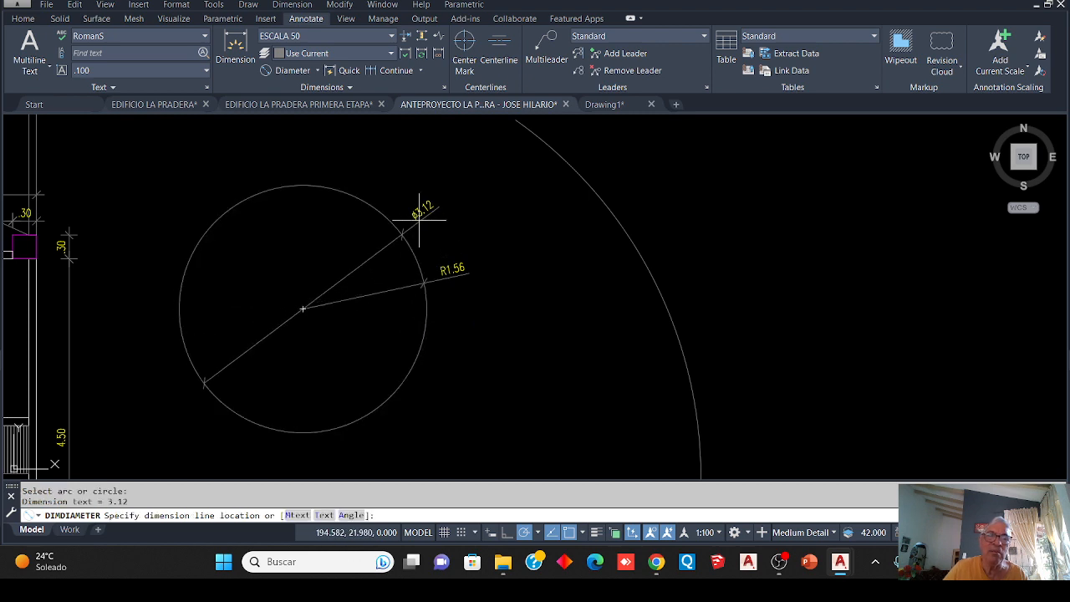
click(425, 189)
Examine the prefix symbols, text and tick marks of the circle's diameter and radius dimensions up close
scroll(388, 222, up, 5)
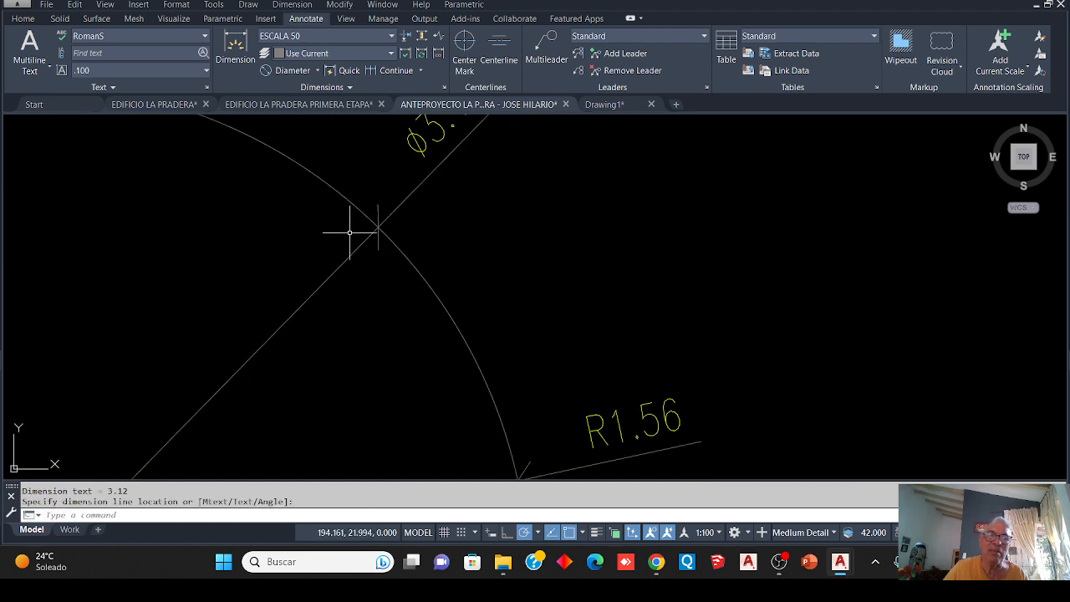
scroll(368, 227, down, 5)
scroll(363, 210, up, 6)
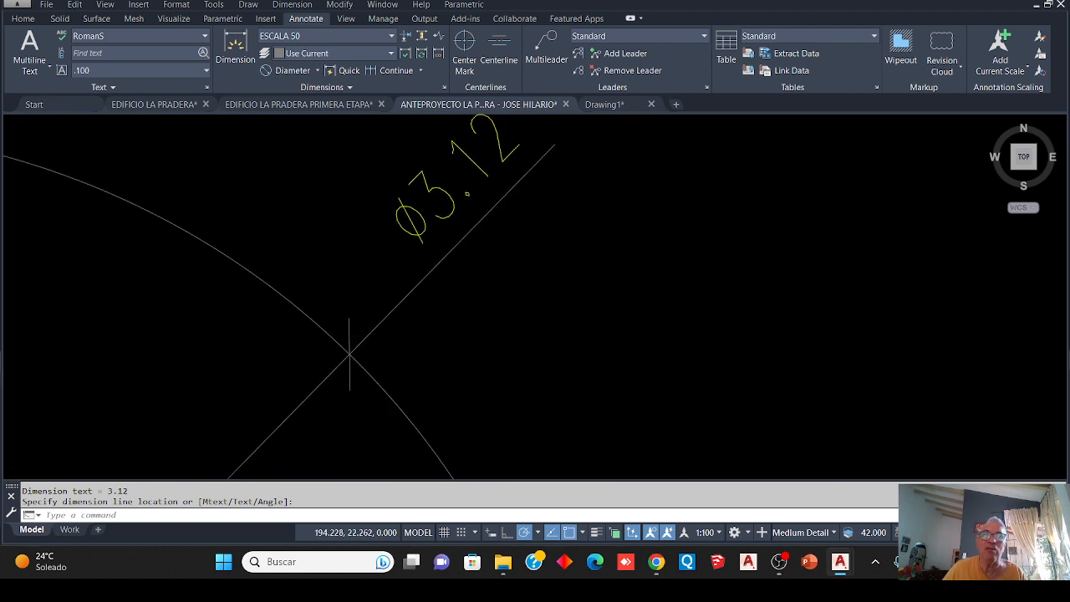
scroll(385, 239, down, 2)
scroll(376, 213, up, 3)
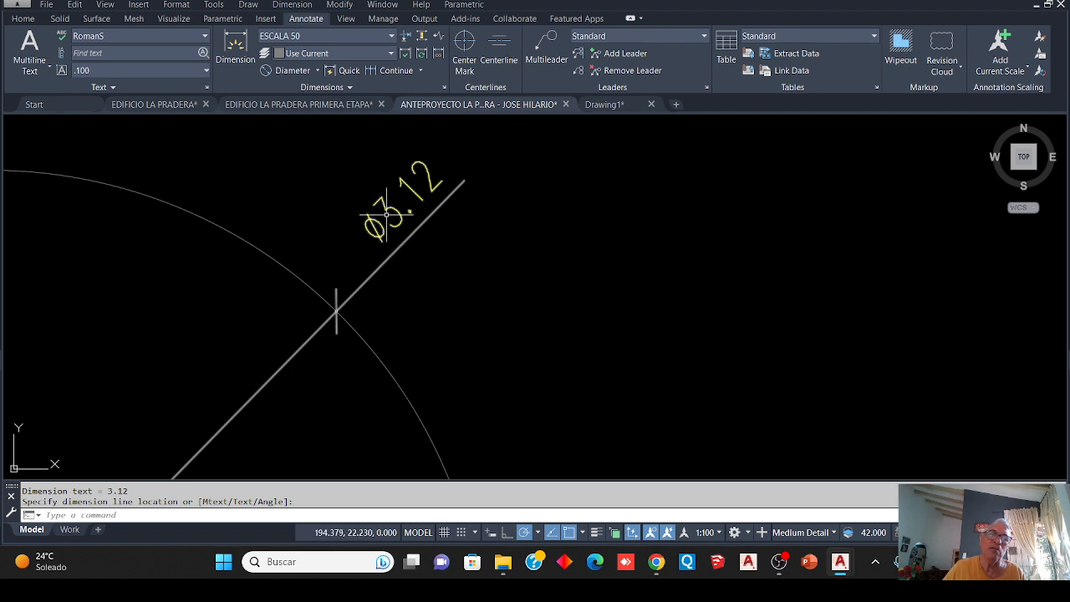
scroll(368, 227, up, 4)
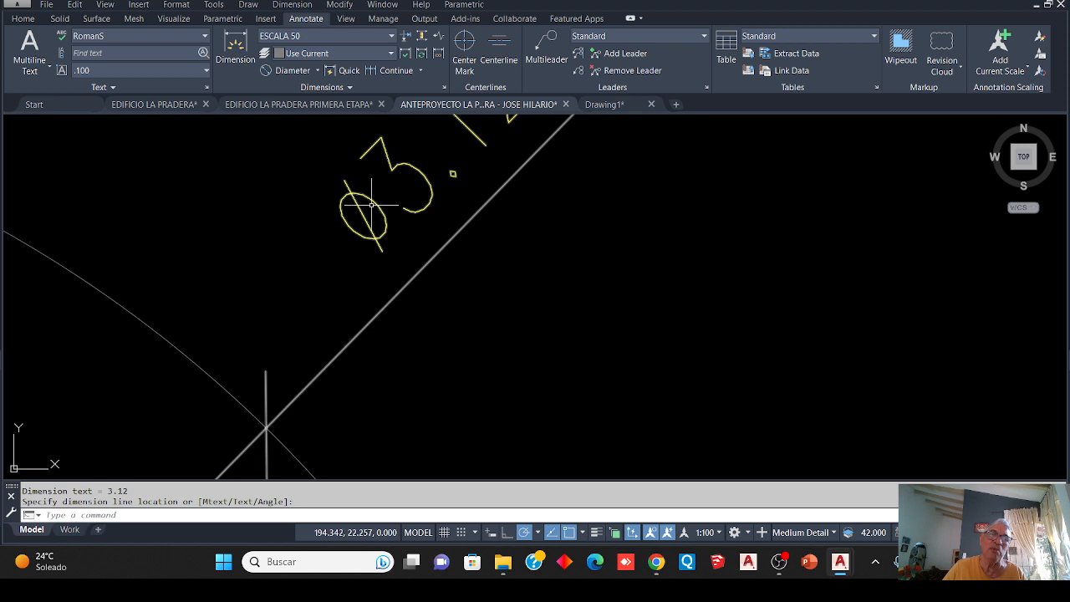
scroll(332, 206, down, 5)
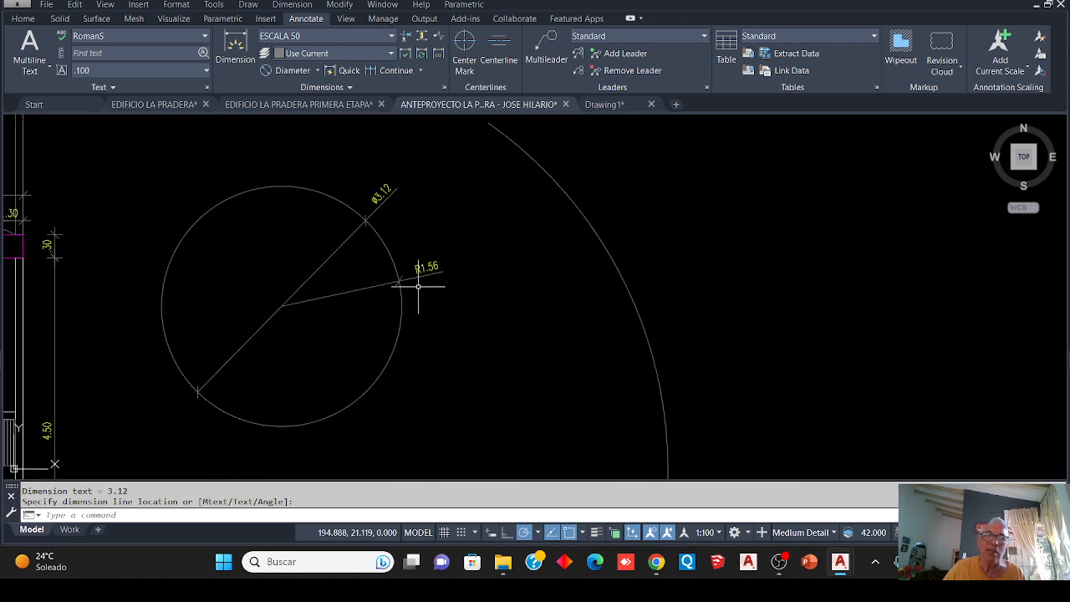
scroll(425, 239, up, 5)
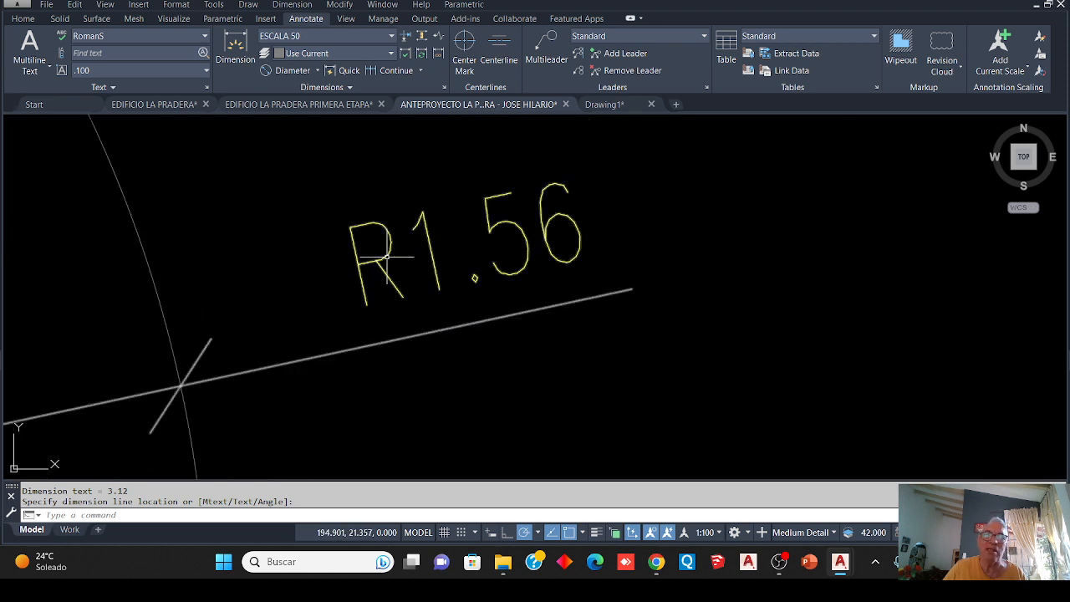
scroll(389, 250, down, 2)
scroll(389, 249, down, 4)
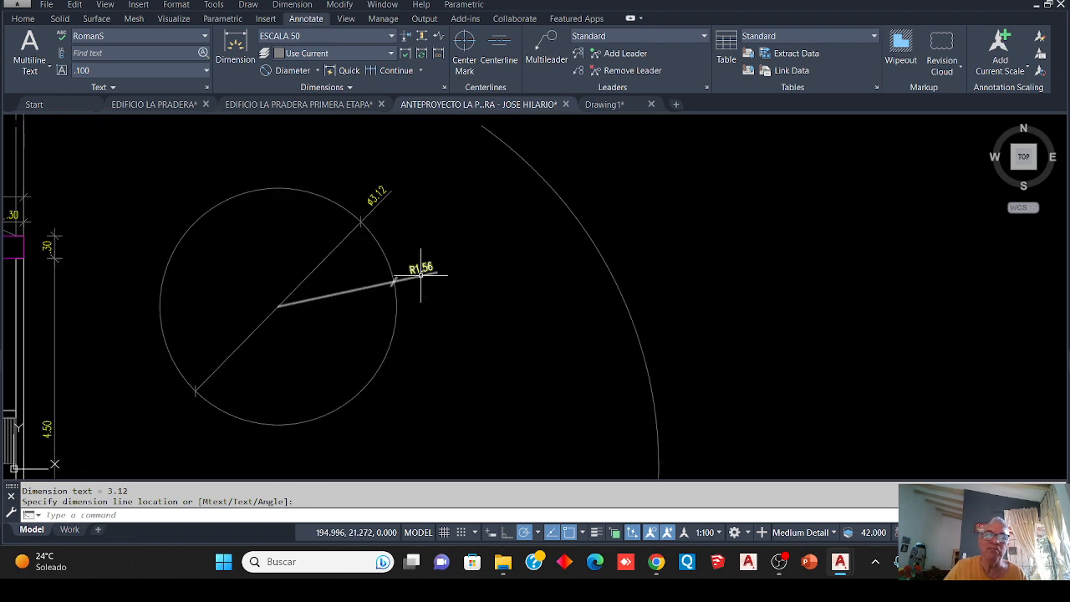
scroll(420, 275, up, 3)
scroll(367, 266, down, 2)
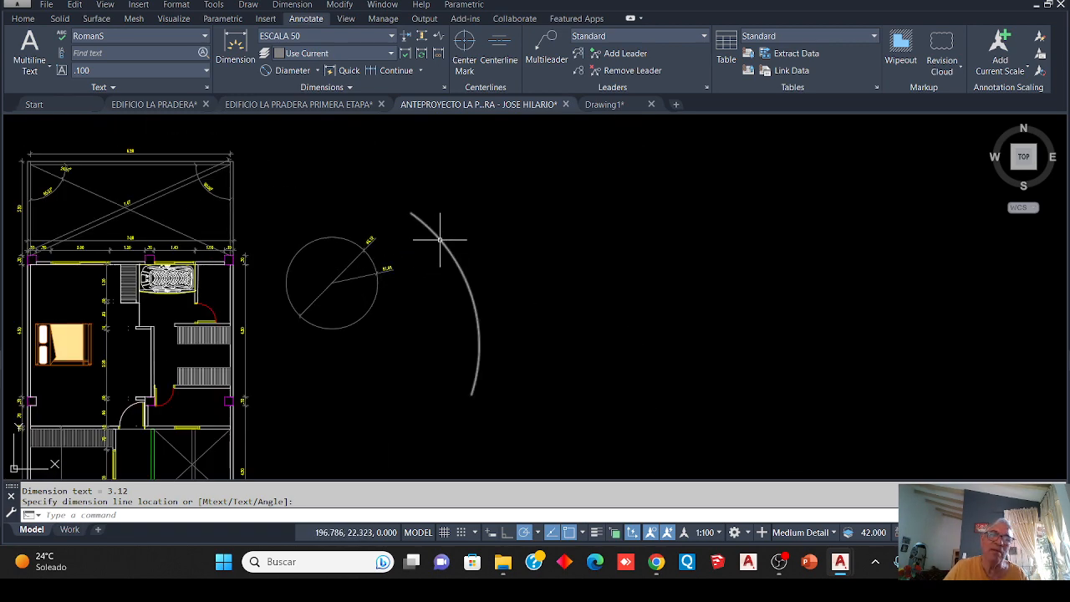
Add a radius dimension to the arc, with its text just outside the arc's upper half
click(319, 73)
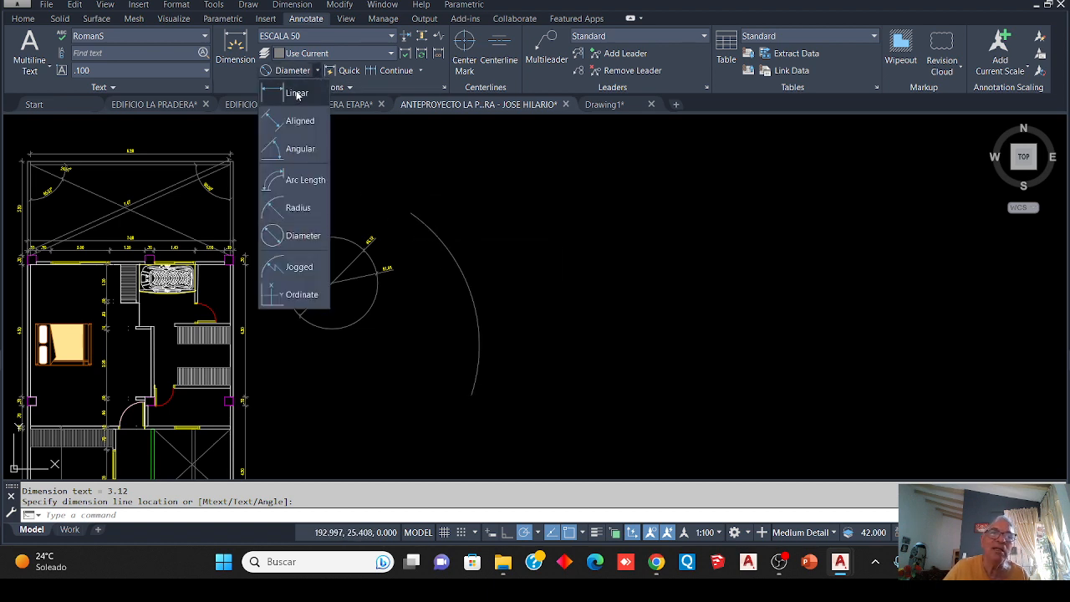
click(301, 207)
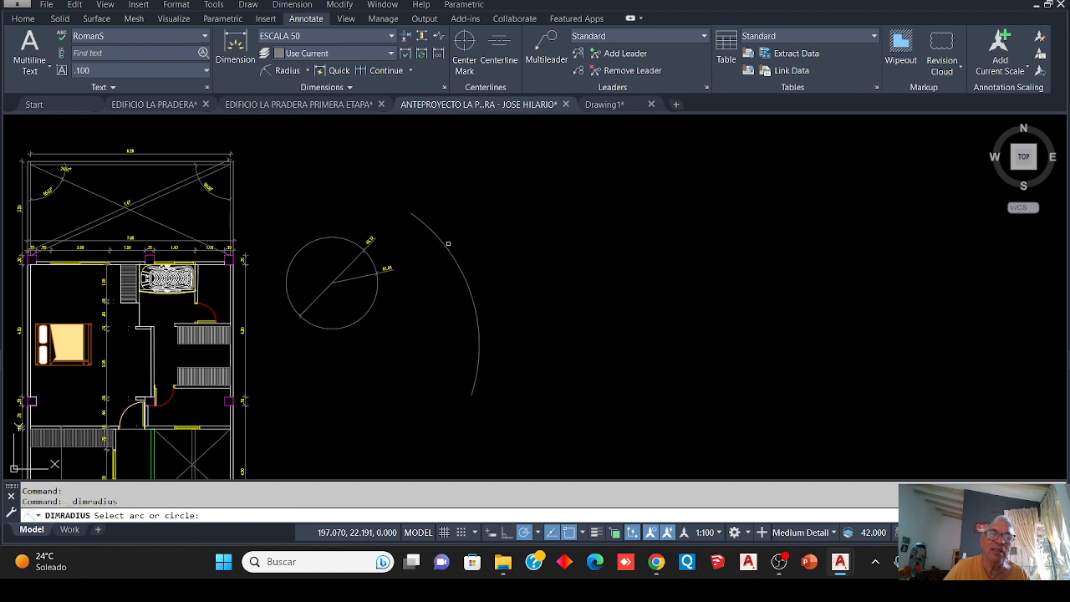
click(448, 244)
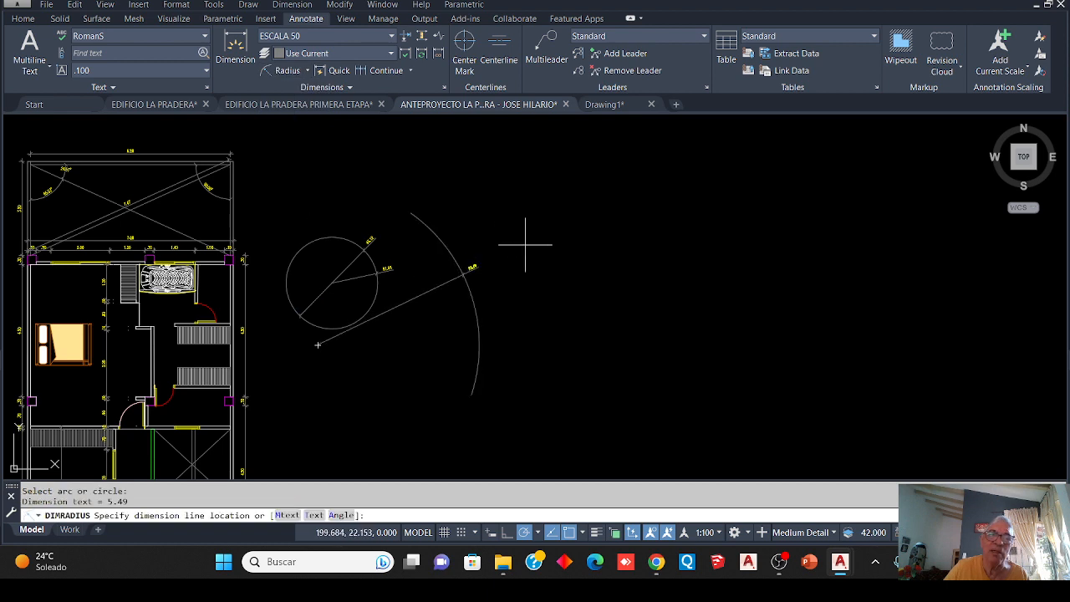
scroll(461, 237, up, 4)
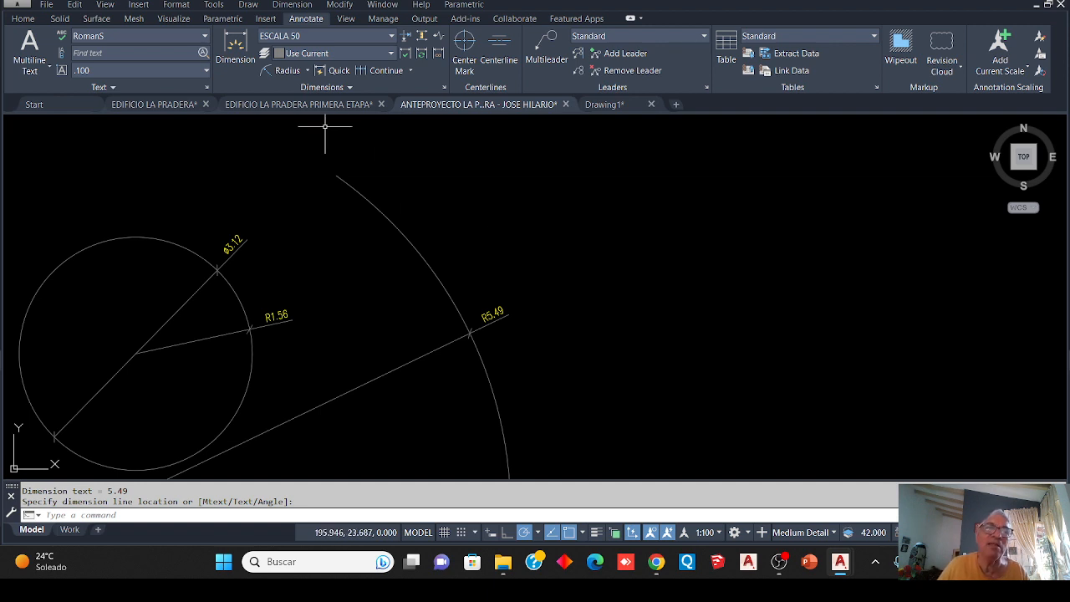
Add an arc length dimension to the whole arc, with its dimension line slightly outside and parallel to the curve
click(307, 71)
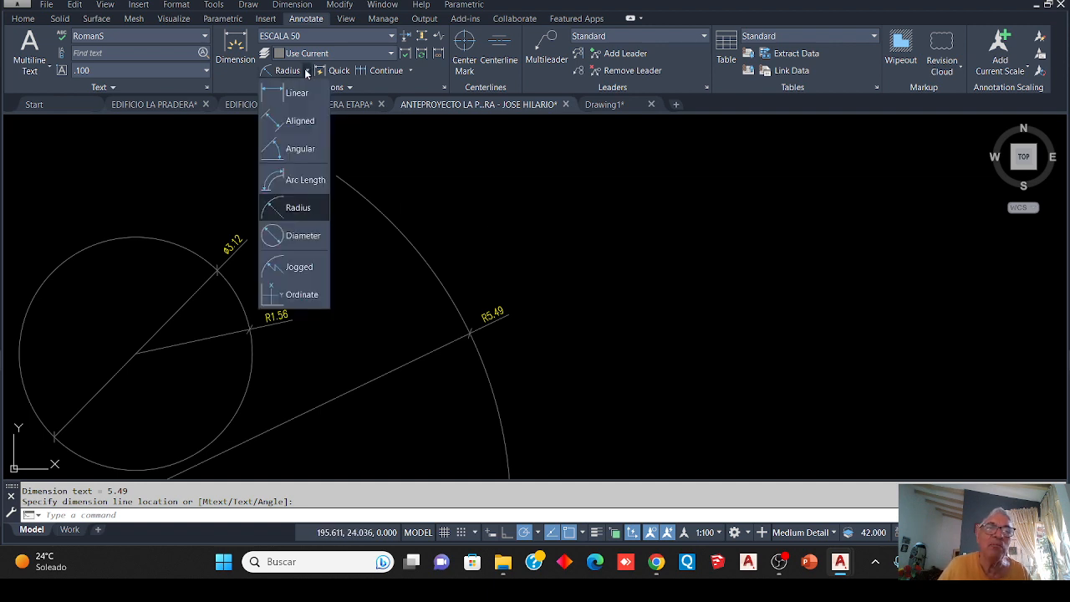
click(299, 179)
scroll(435, 176, down, 4)
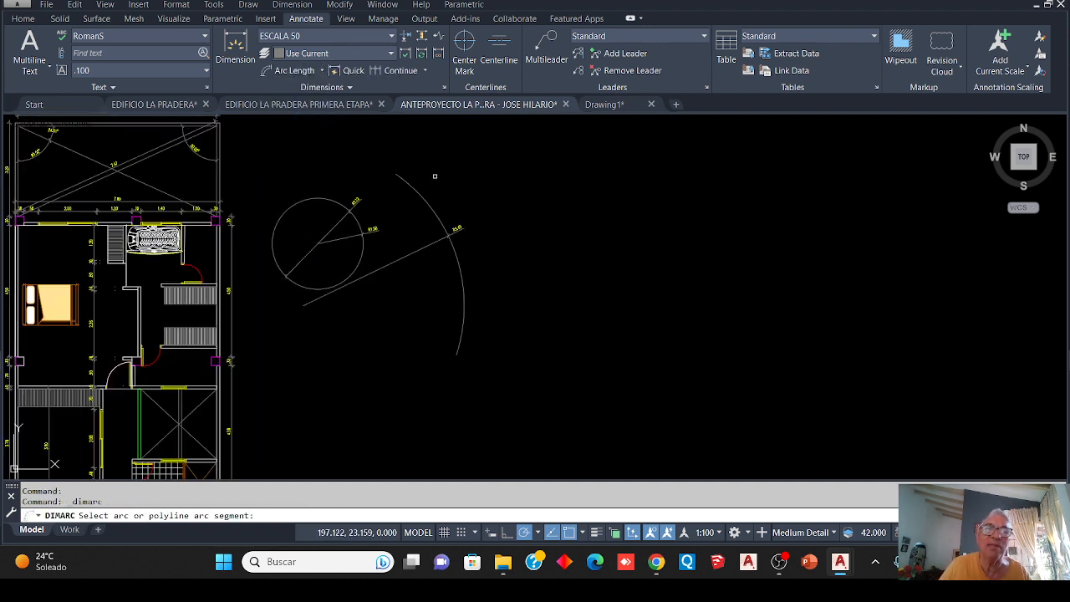
click(460, 247)
scroll(473, 243, up, 4)
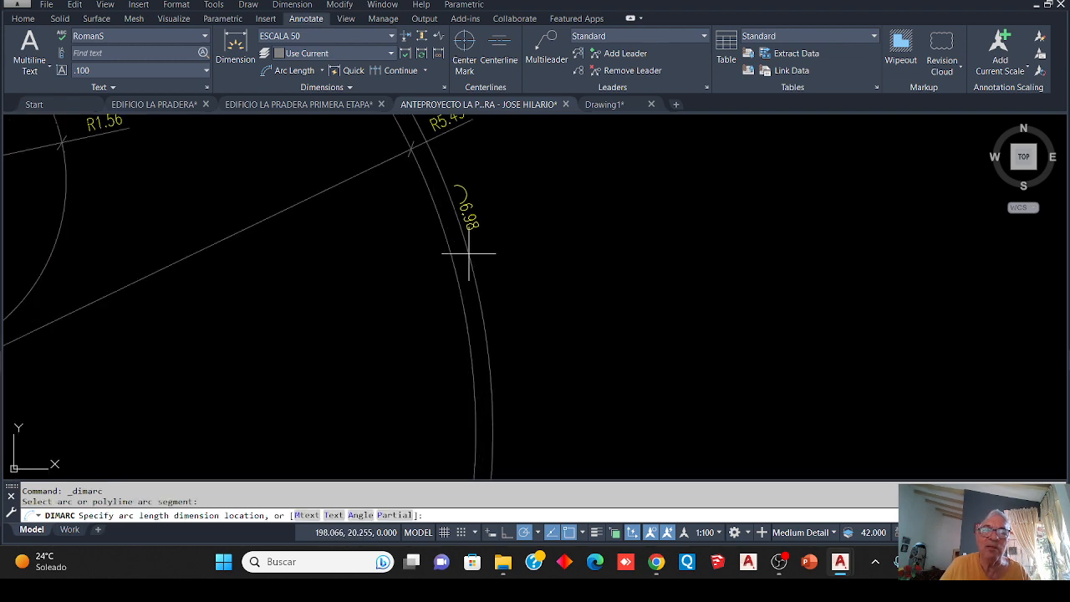
scroll(476, 249, down, 2)
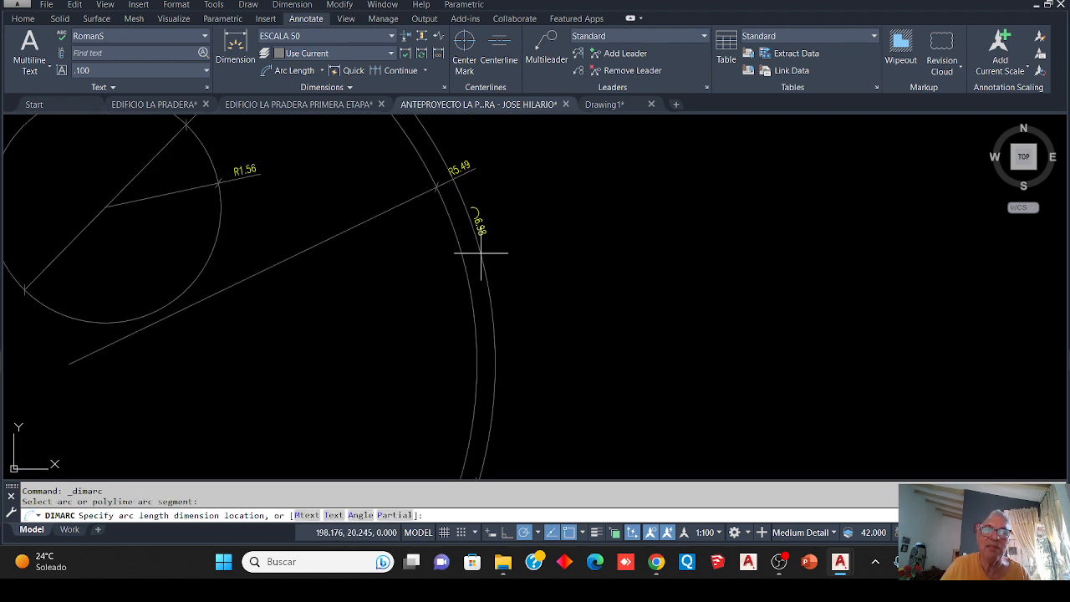
click(482, 253)
scroll(418, 201, down, 4)
scroll(442, 200, up, 5)
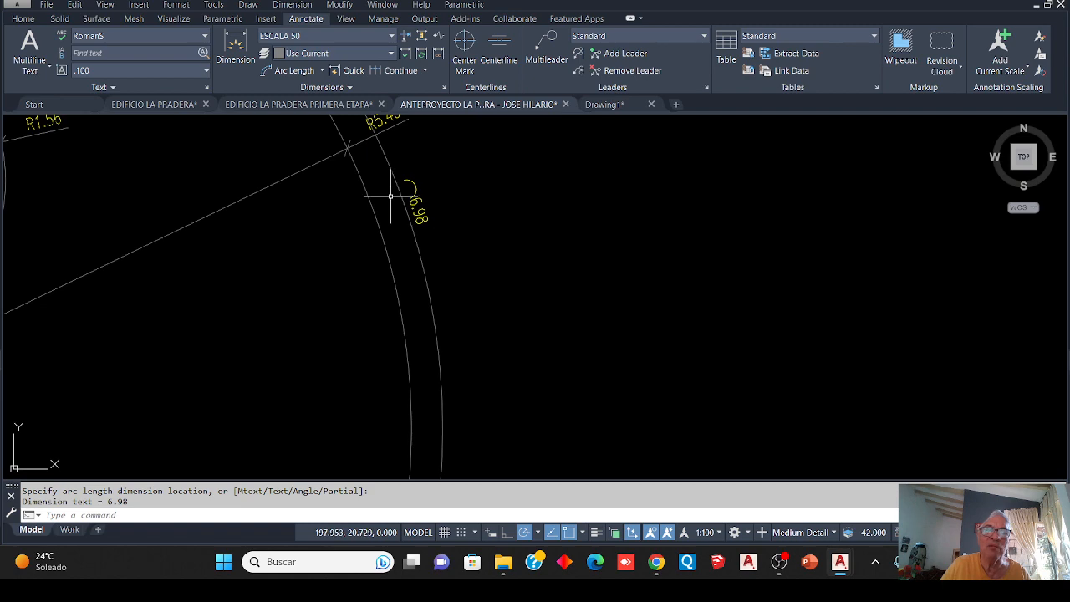
scroll(405, 183, up, 2)
Review the first-, second- and third-floor plans together with the dimensioned sample circle and arc
scroll(487, 217, down, 7)
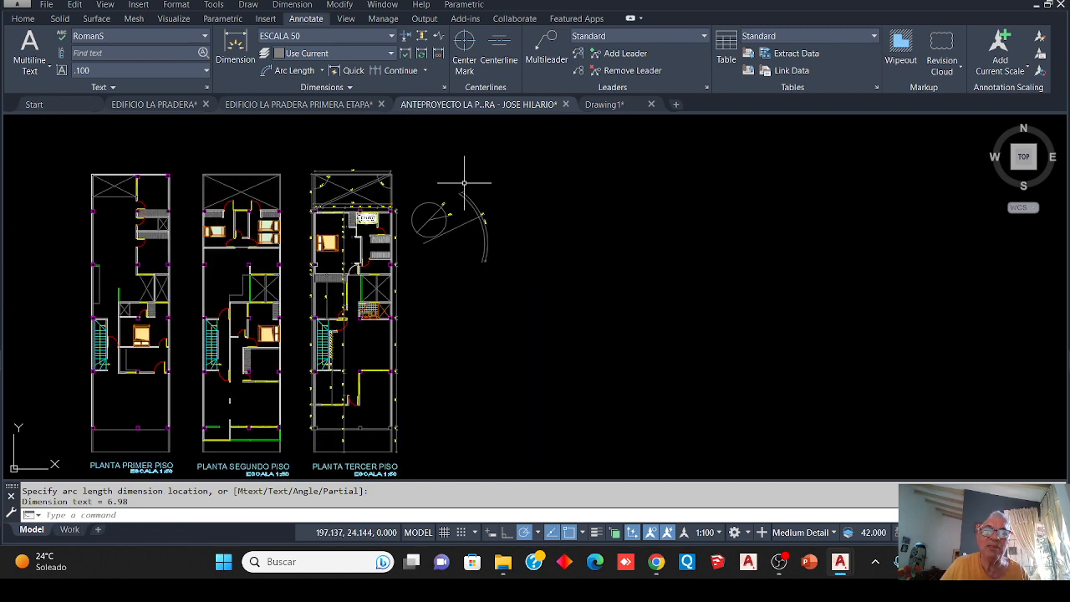
scroll(464, 182, up, 7)
scroll(407, 223, down, 7)
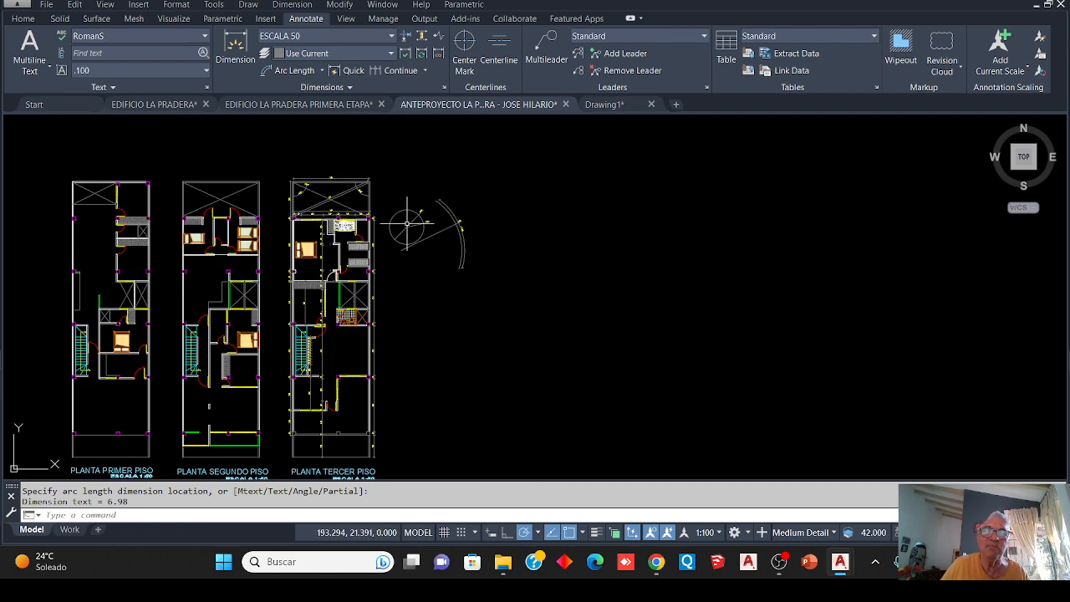
scroll(407, 223, up, 3)
scroll(426, 217, down, 8)
scroll(435, 219, up, 3)
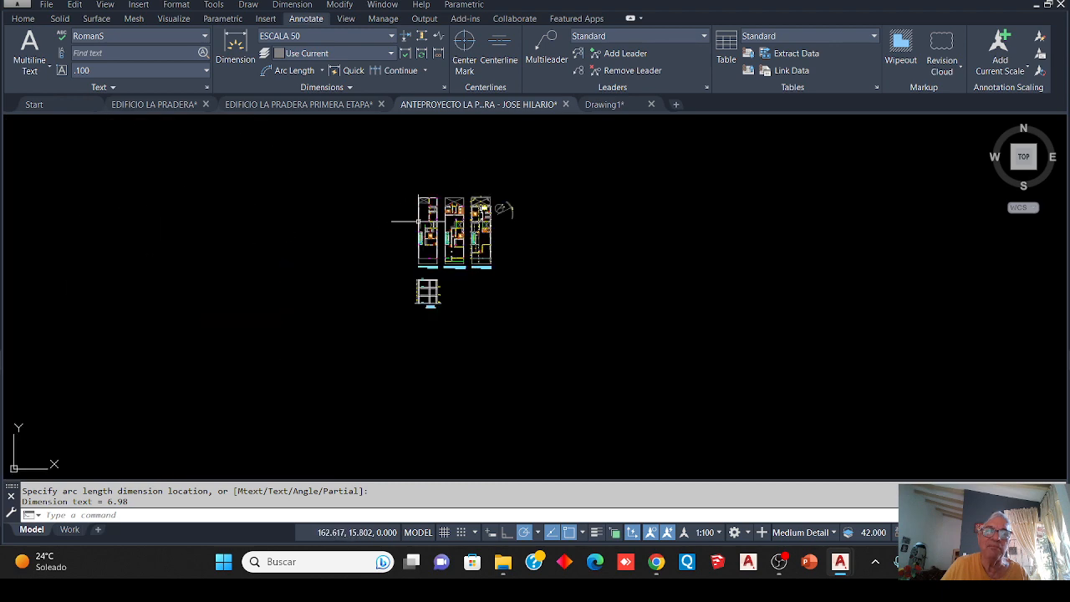
scroll(448, 219, up, 4)
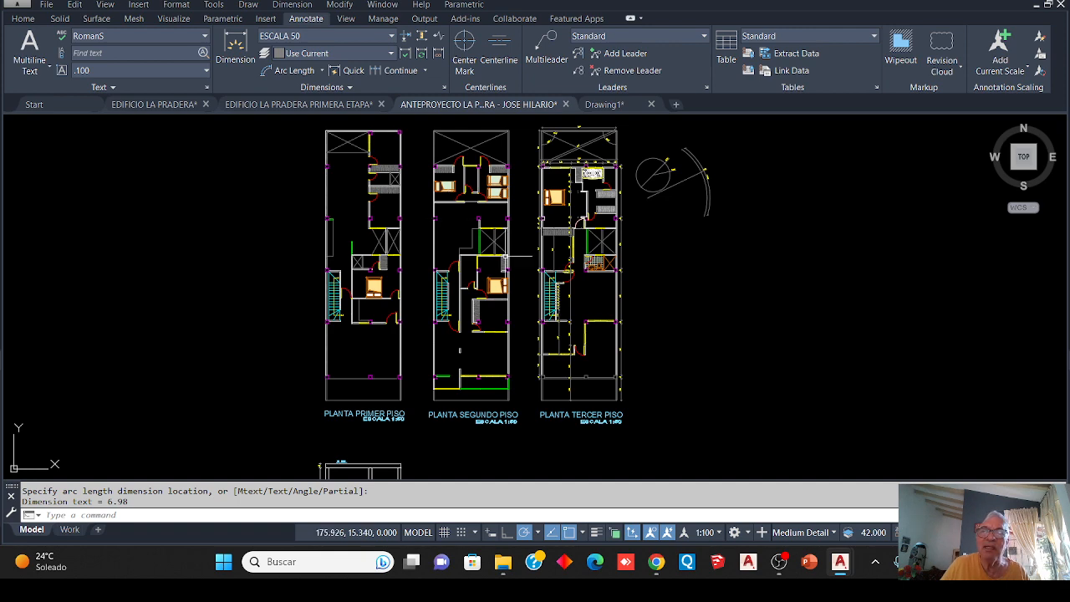
scroll(448, 219, up, 5)
scroll(487, 251, down, 3)
scroll(488, 251, down, 2)
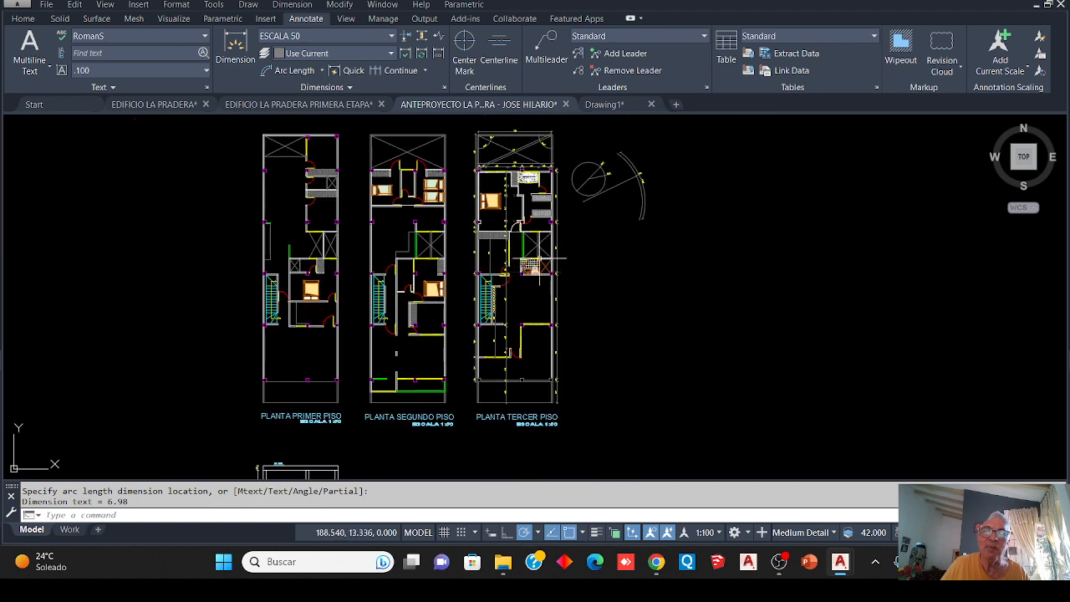
Examine the walls, column and door frame where the third-floor bedroom meets the void with crossed diagonals
scroll(514, 230, up, 5)
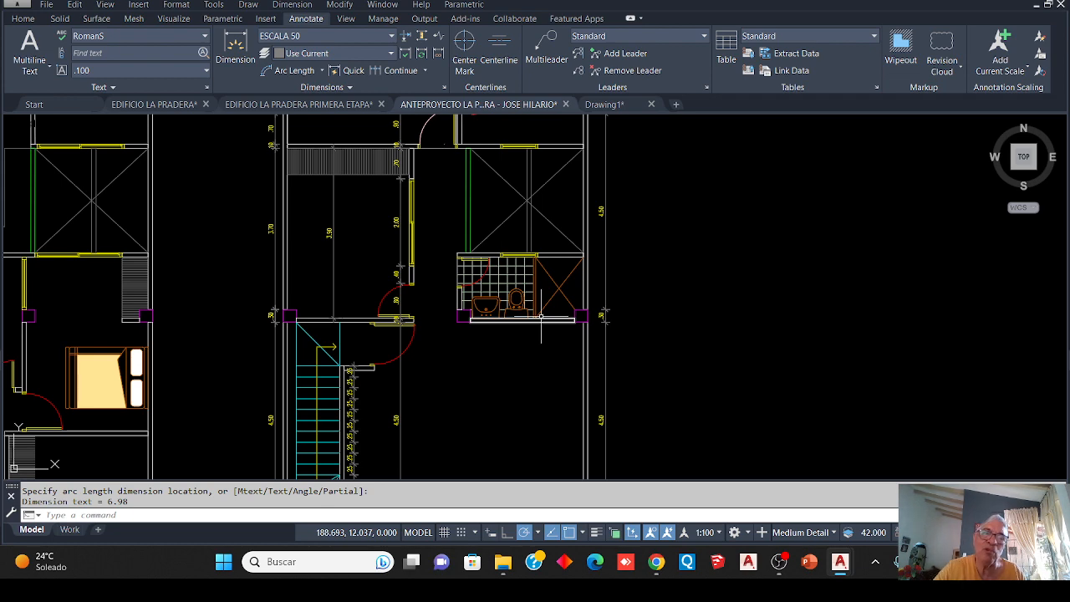
scroll(458, 130, up, 5)
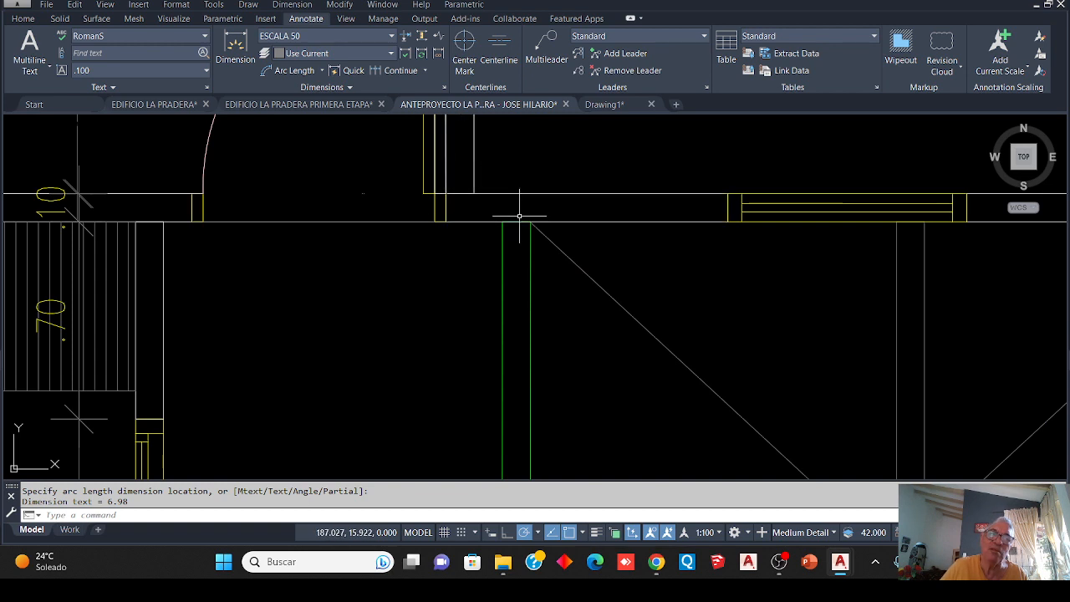
scroll(521, 194, down, 5)
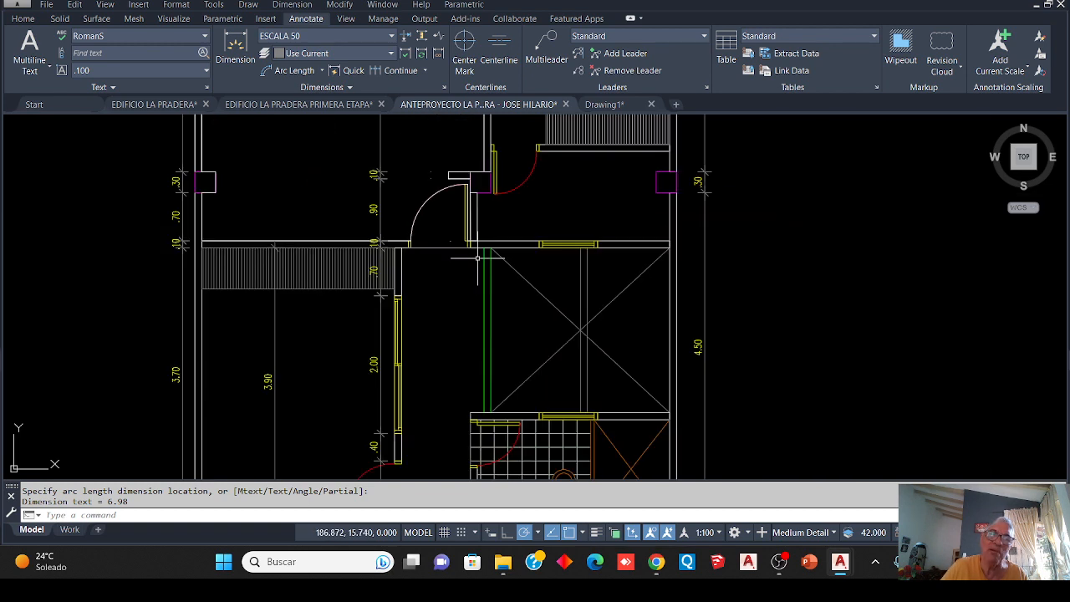
scroll(378, 168, up, 4)
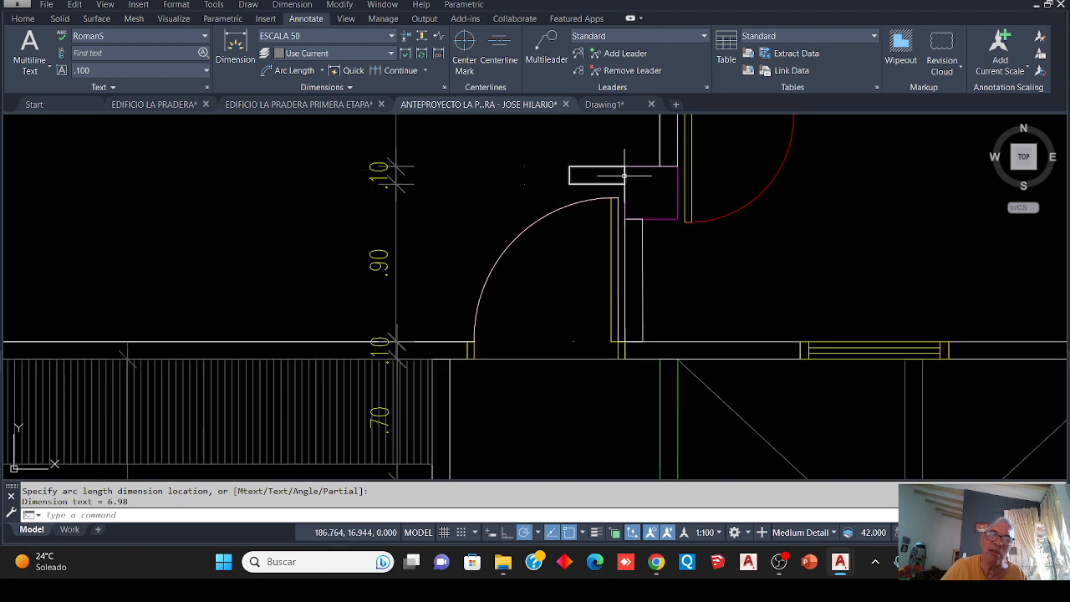
scroll(614, 358, up, 4)
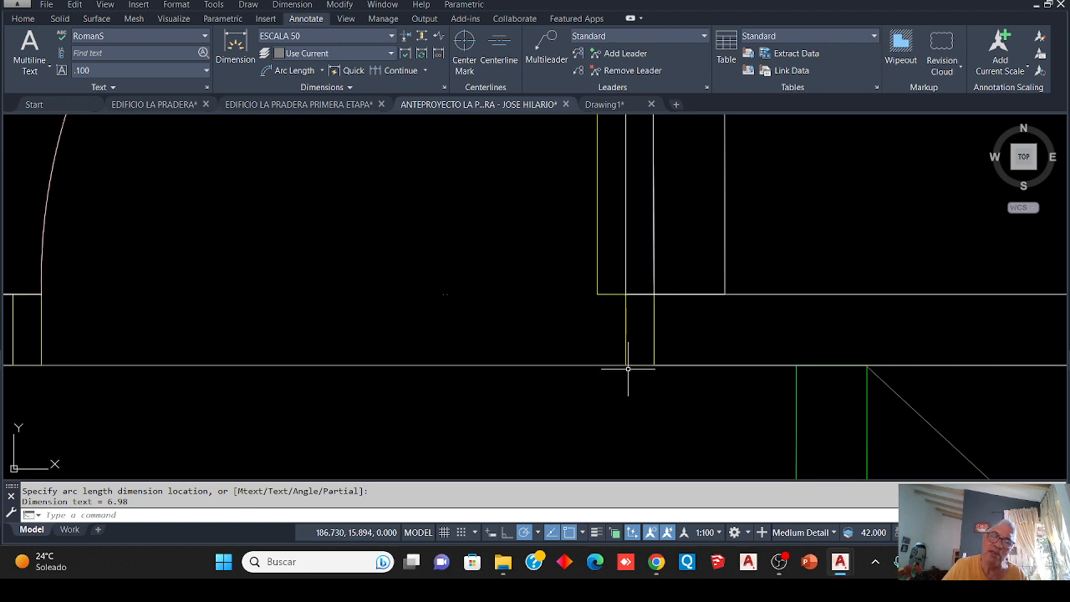
scroll(627, 367, down, 3)
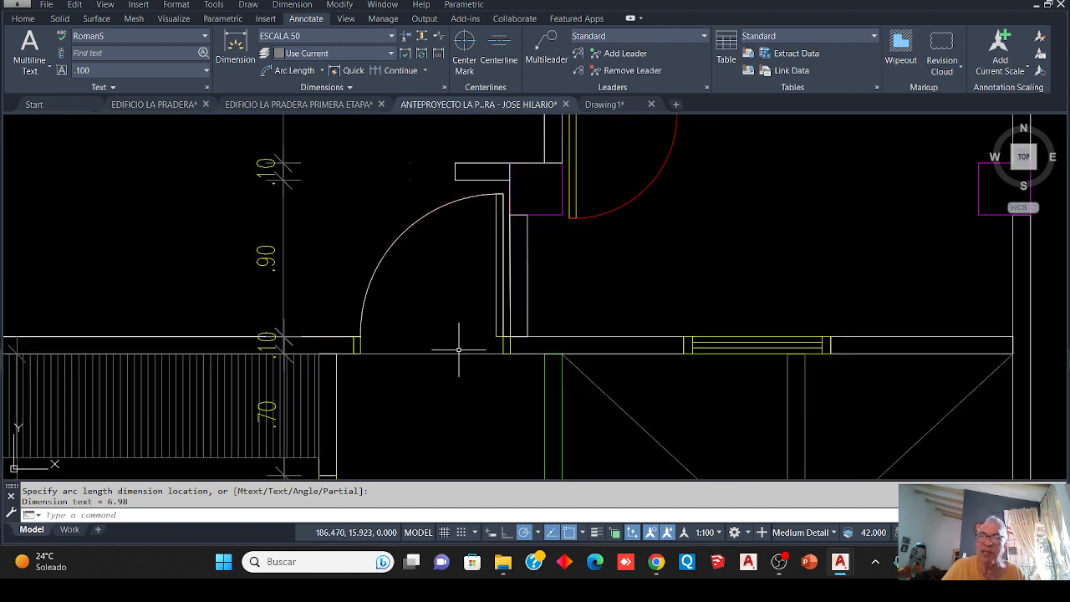
scroll(677, 354, up, 1)
scroll(392, 334, up, 4)
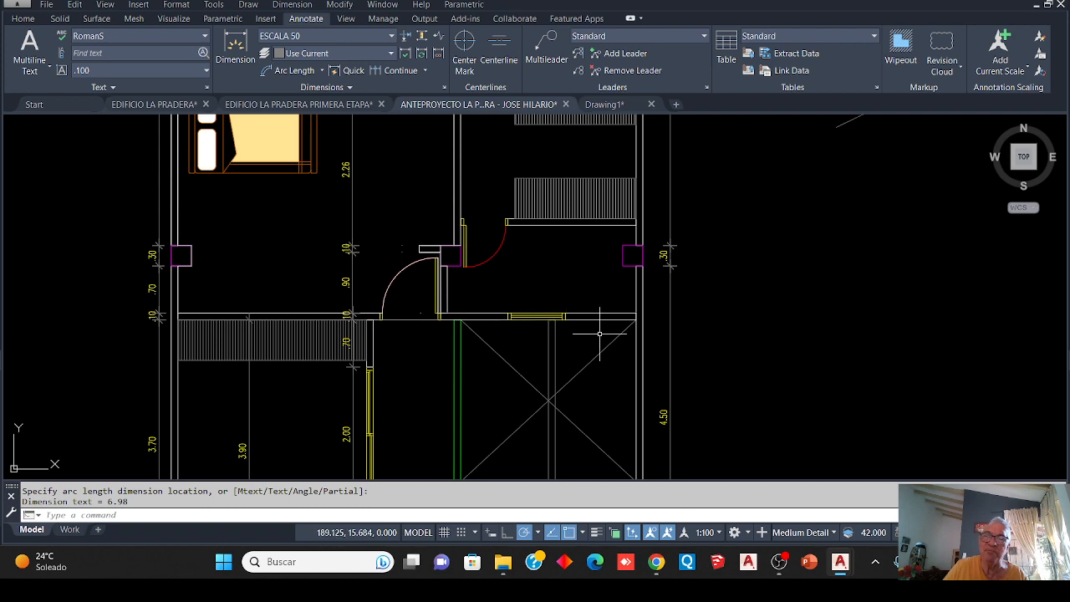
Inspect the third-floor void with crossed diagonals and the facing hatched closets beyond it
scroll(530, 285, up, 2)
scroll(493, 324, down, 3)
scroll(485, 344, up, 1)
scroll(485, 344, up, 3)
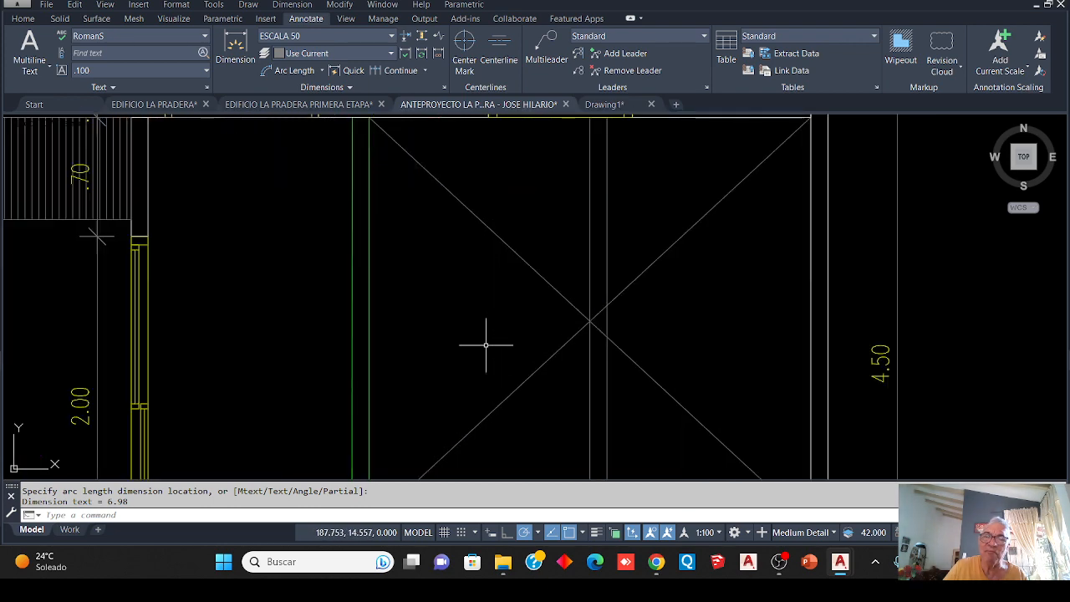
scroll(485, 346, down, 5)
scroll(528, 318, up, 3)
scroll(528, 317, down, 4)
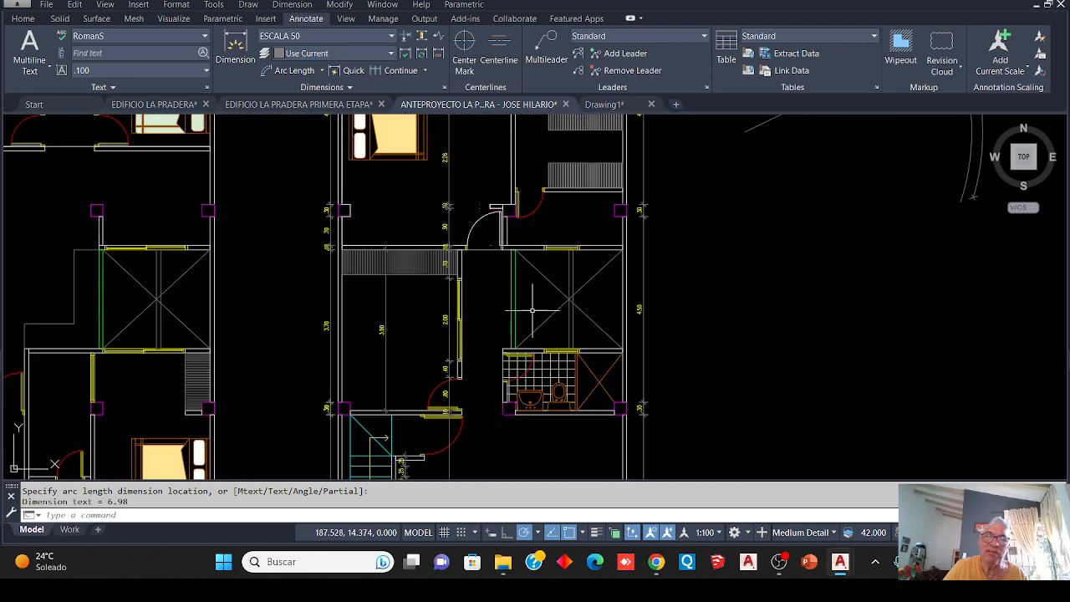
scroll(542, 280, up, 4)
scroll(544, 279, down, 4)
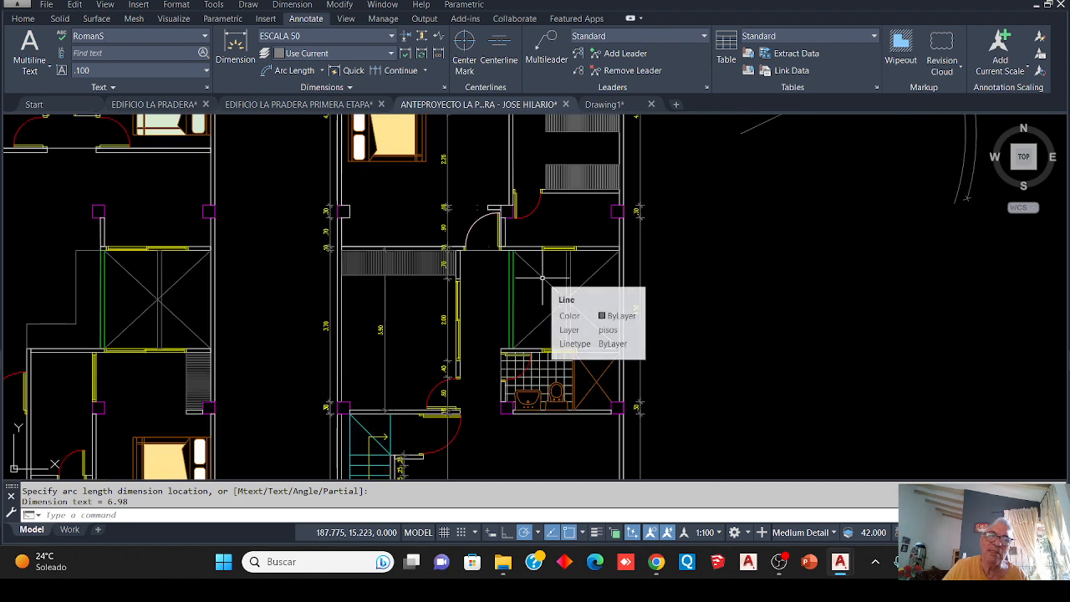
middle_drag(531, 230, 520, 365)
scroll(547, 292, up, 4)
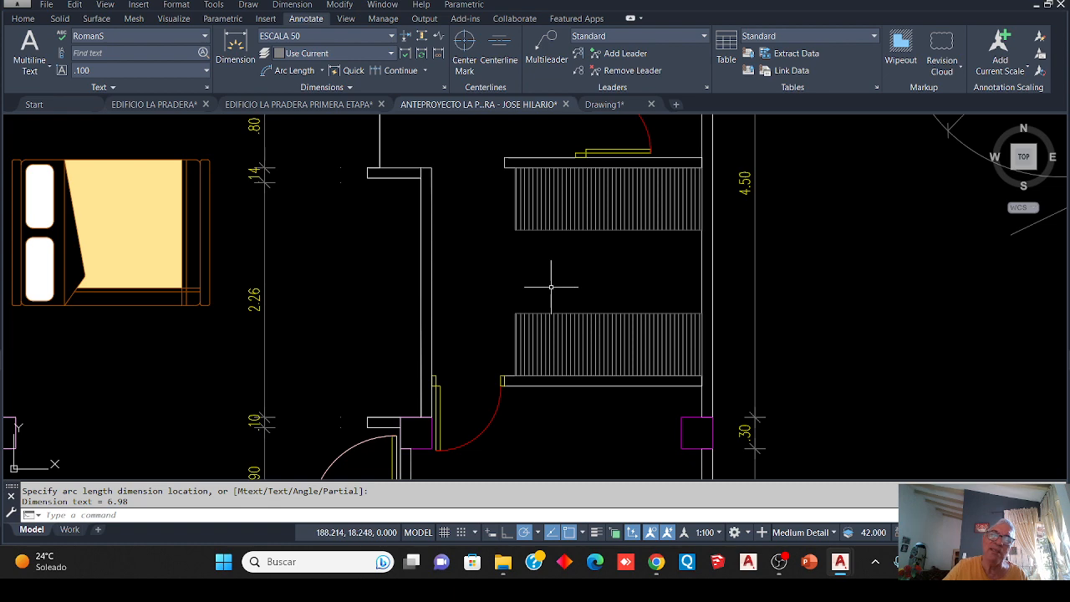
scroll(549, 287, down, 6)
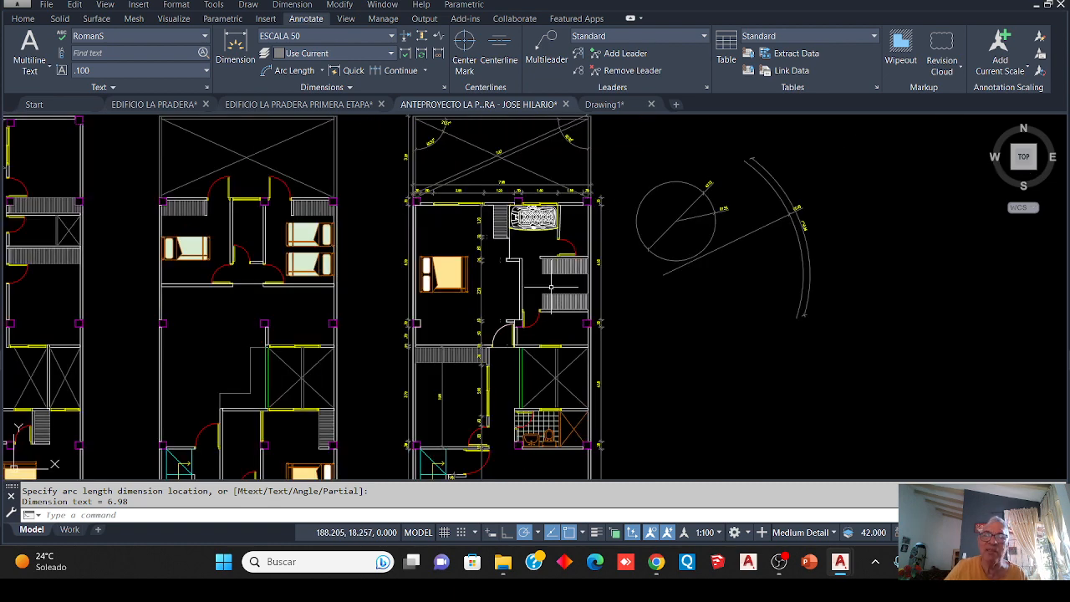
Inspect the second-floor bedroom beside the void, including its windows, hatched closet and bed
scroll(550, 287, down, 5)
scroll(464, 282, up, 5)
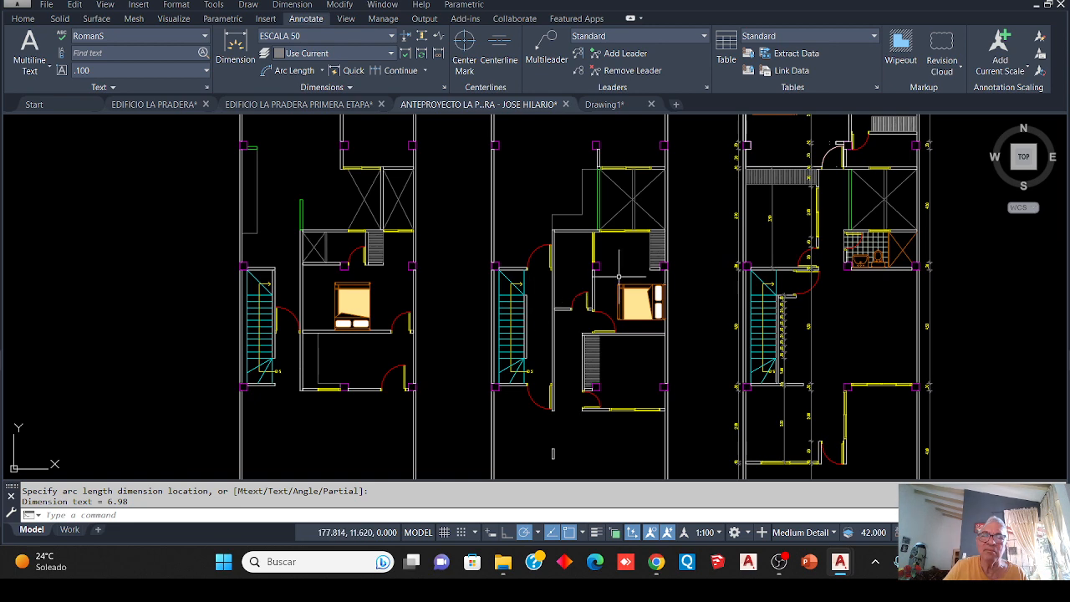
scroll(621, 280, up, 5)
scroll(497, 266, down, 5)
scroll(501, 267, up, 5)
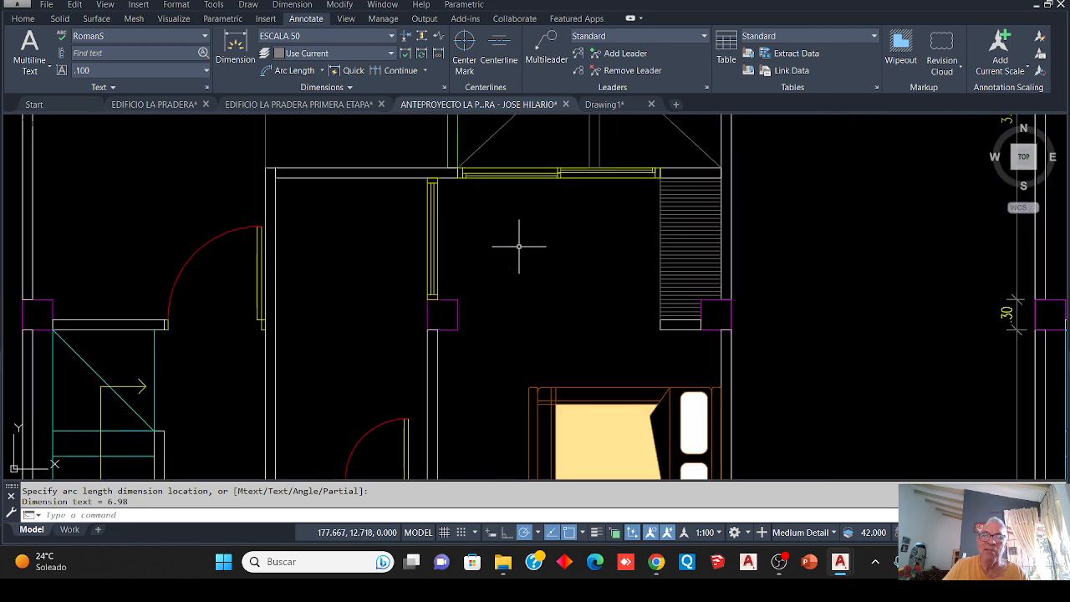
scroll(518, 247, down, 5)
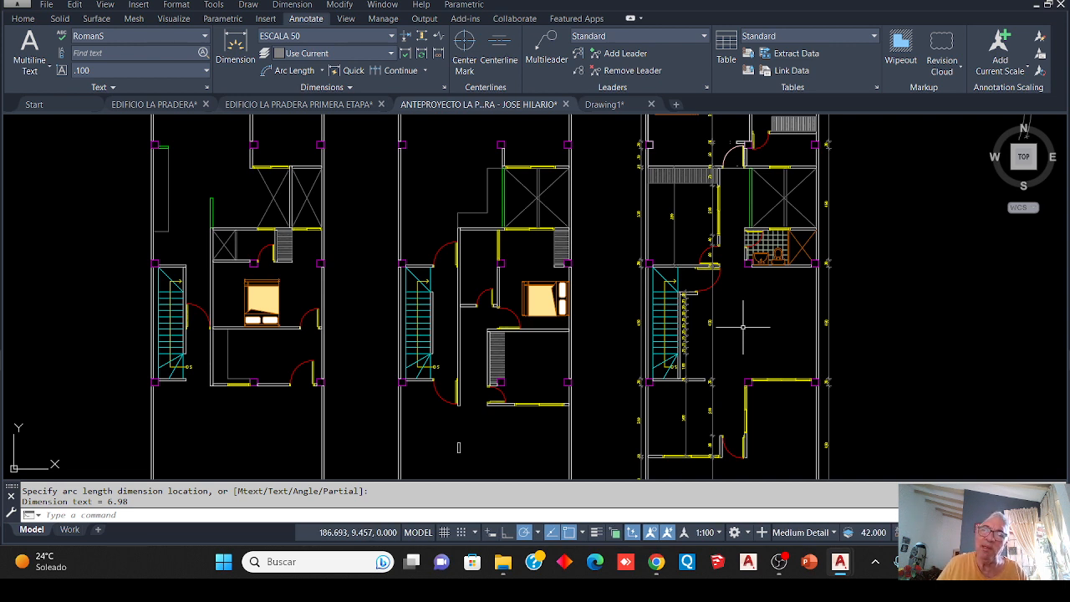
Examine the tile hatch, door, window and fixtures of the third-floor bathroom up close
scroll(771, 233, up, 5)
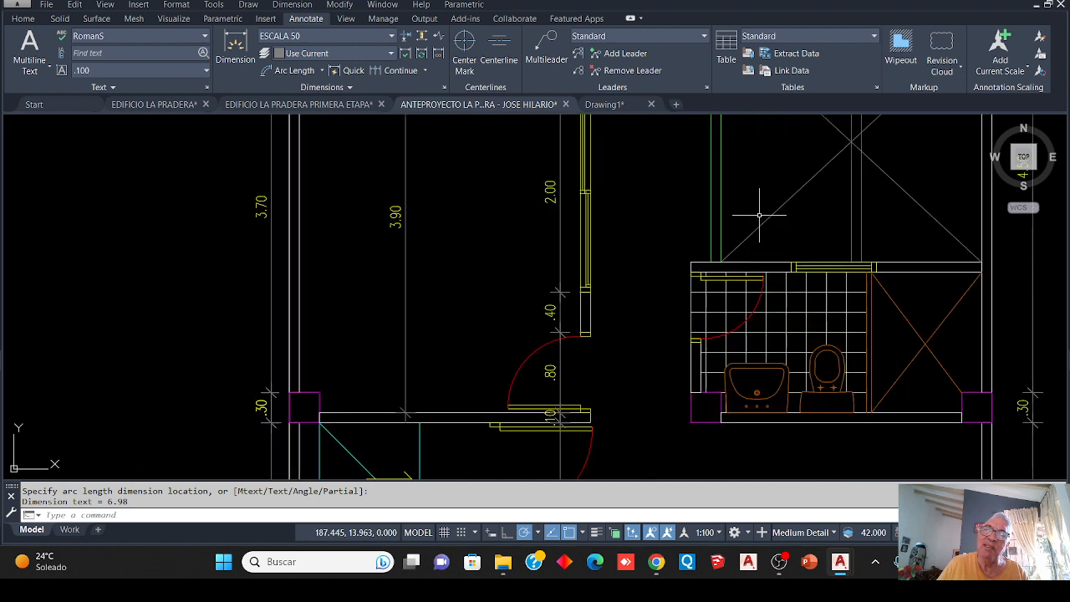
scroll(759, 215, down, 5)
scroll(765, 293, up, 7)
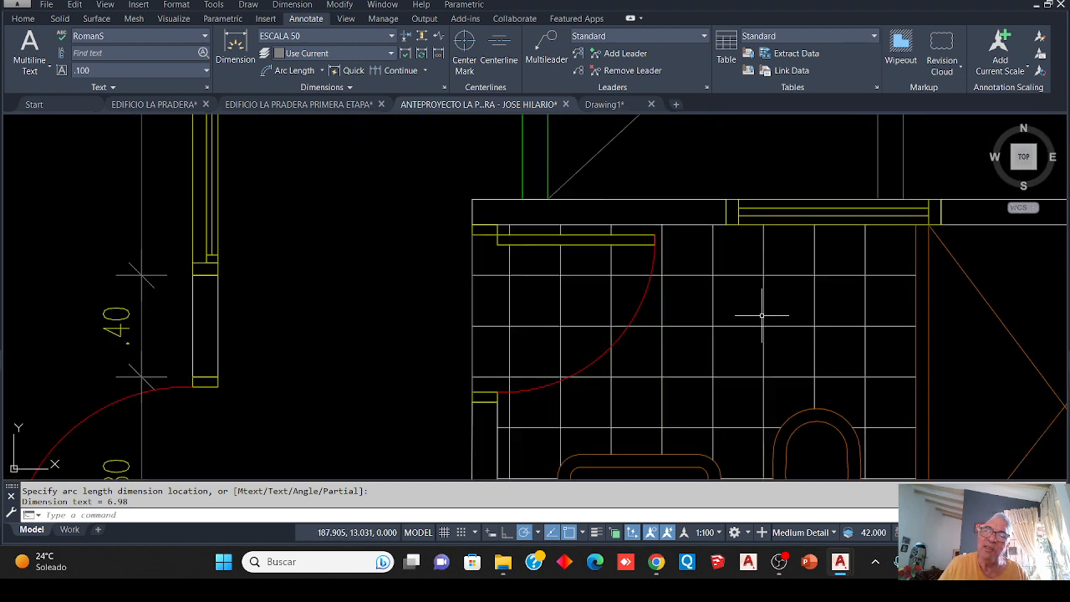
mouse_move(763, 311)
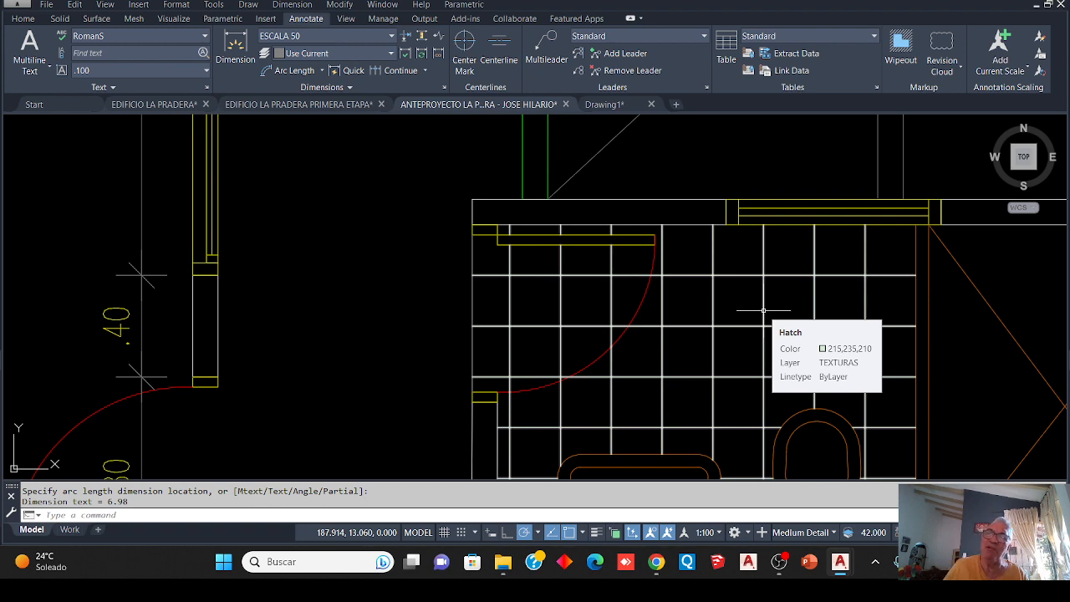
scroll(763, 310, down, 5)
scroll(661, 269, up, 4)
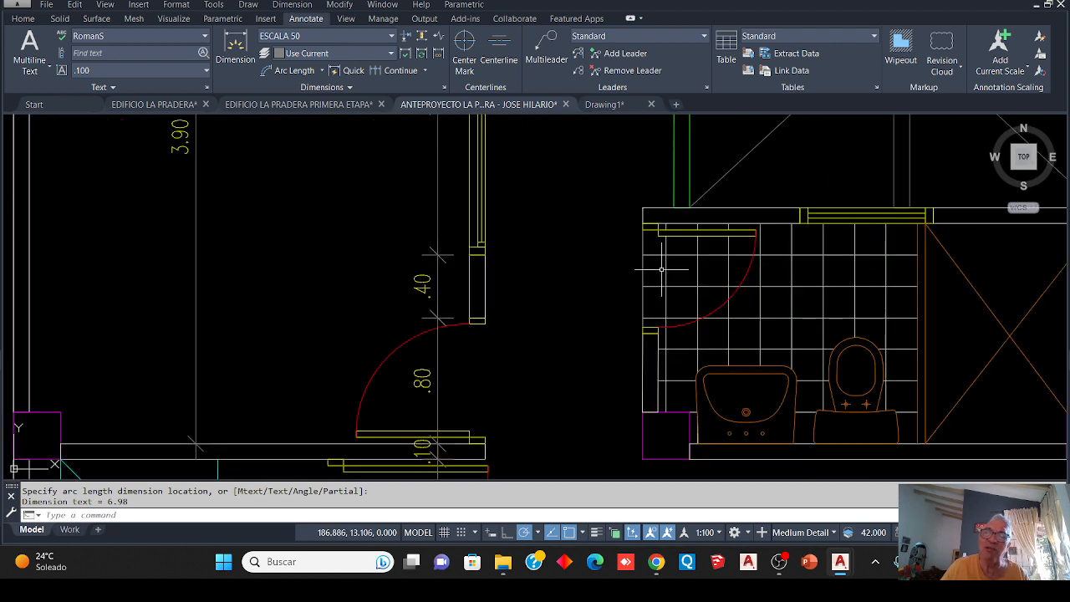
middle_drag(763, 296, 530, 333)
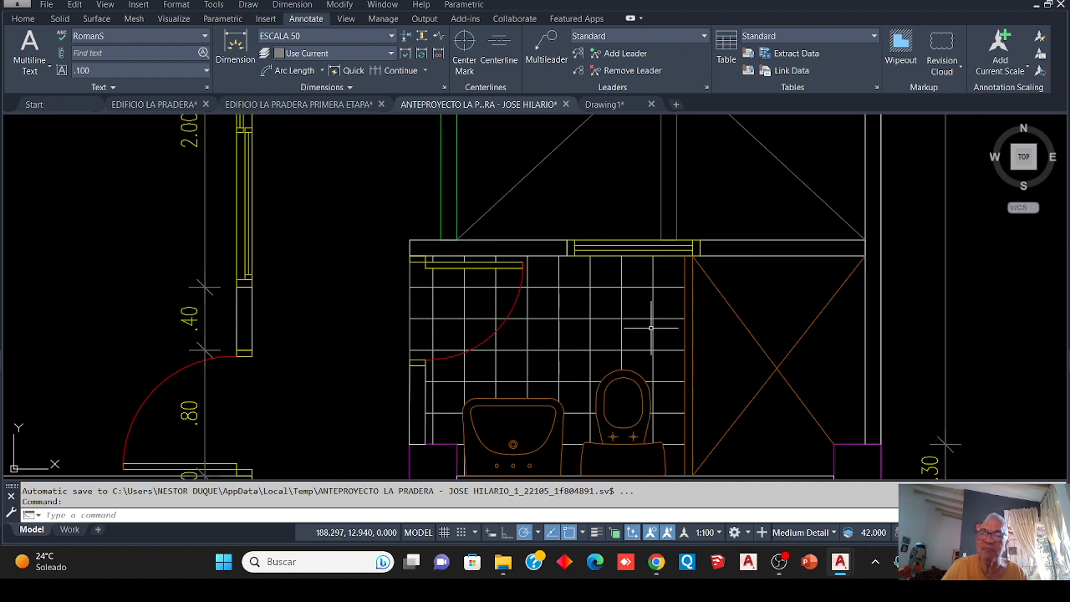
scroll(652, 308, up, 4)
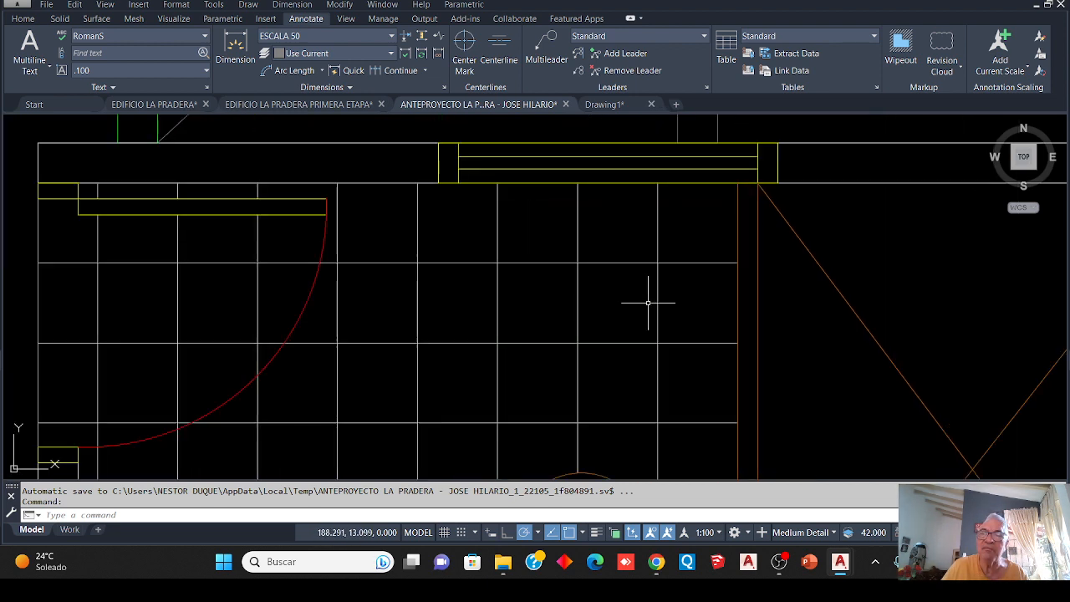
Add a continuous quick dimension above the third-floor bathroom's upper wall, using the wall segments on both sides of the window
scroll(585, 290, down, 4)
mouse_move(585, 290)
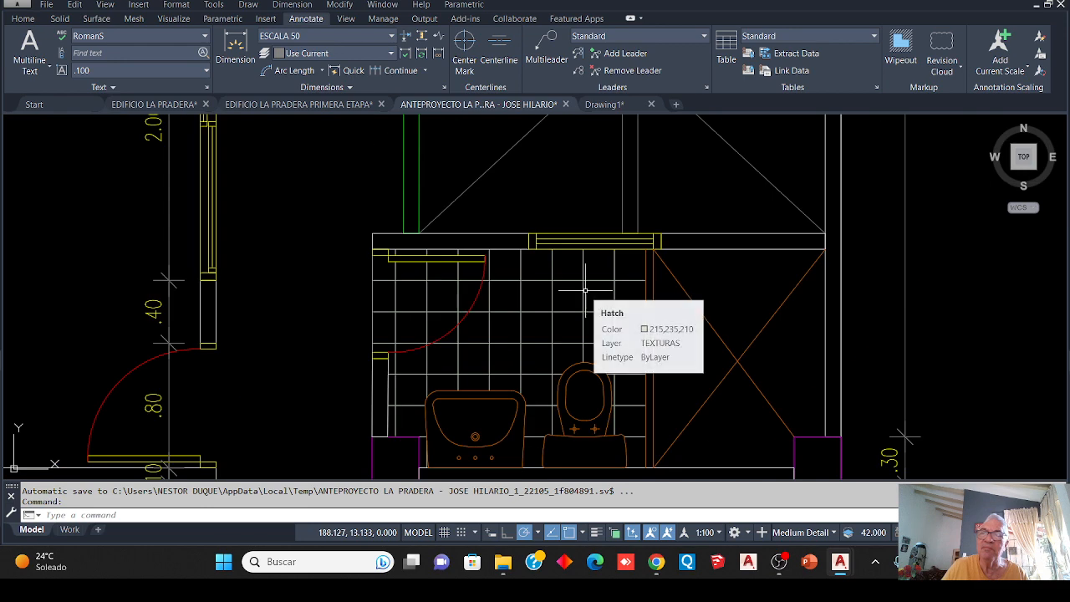
middle_drag(513, 266, 515, 302)
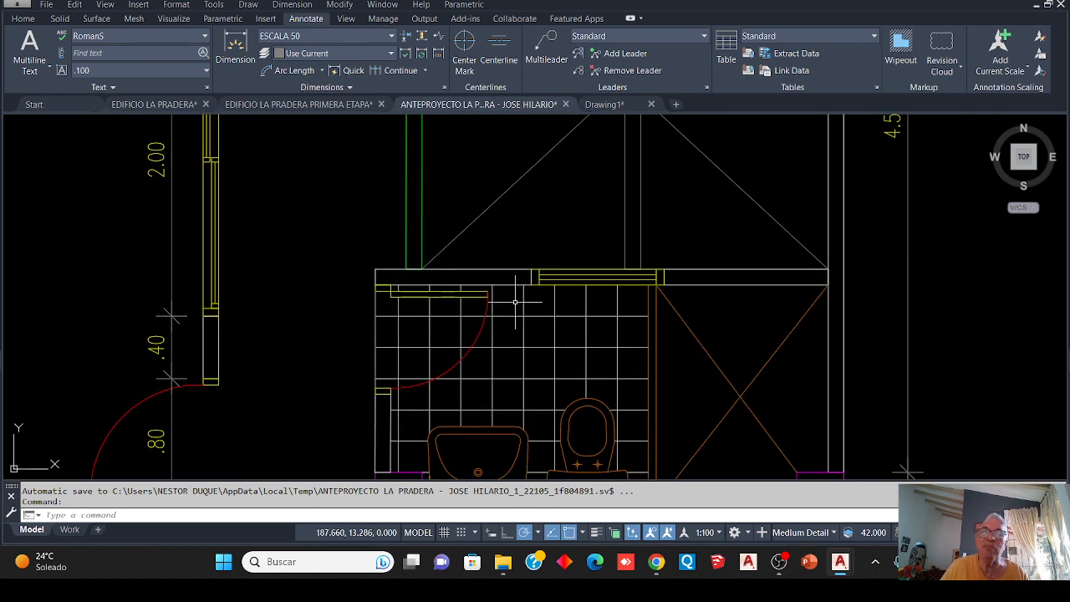
click(352, 72)
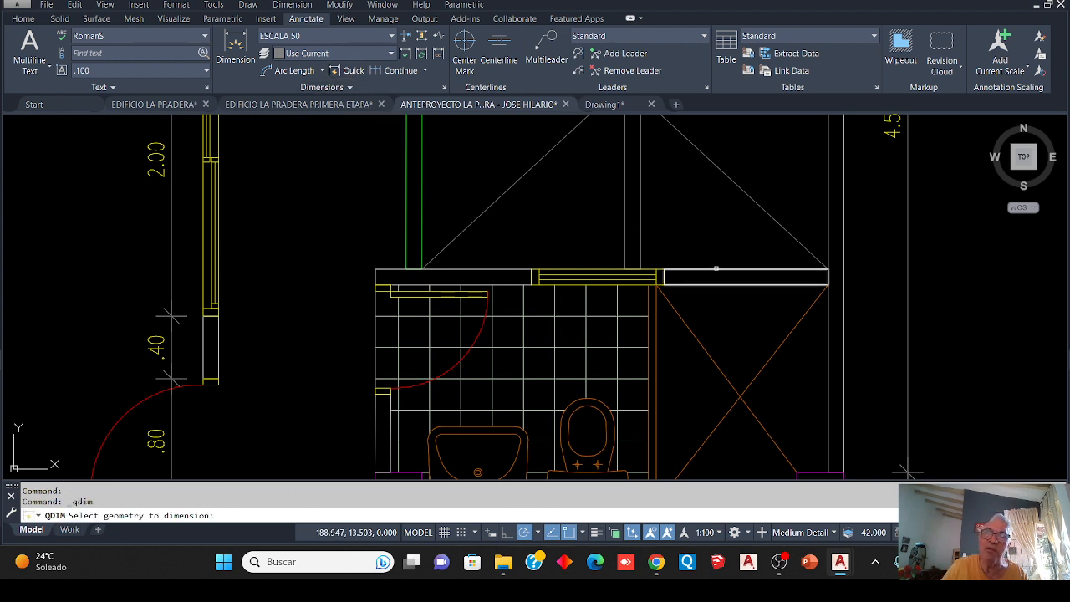
click(694, 269)
click(467, 267)
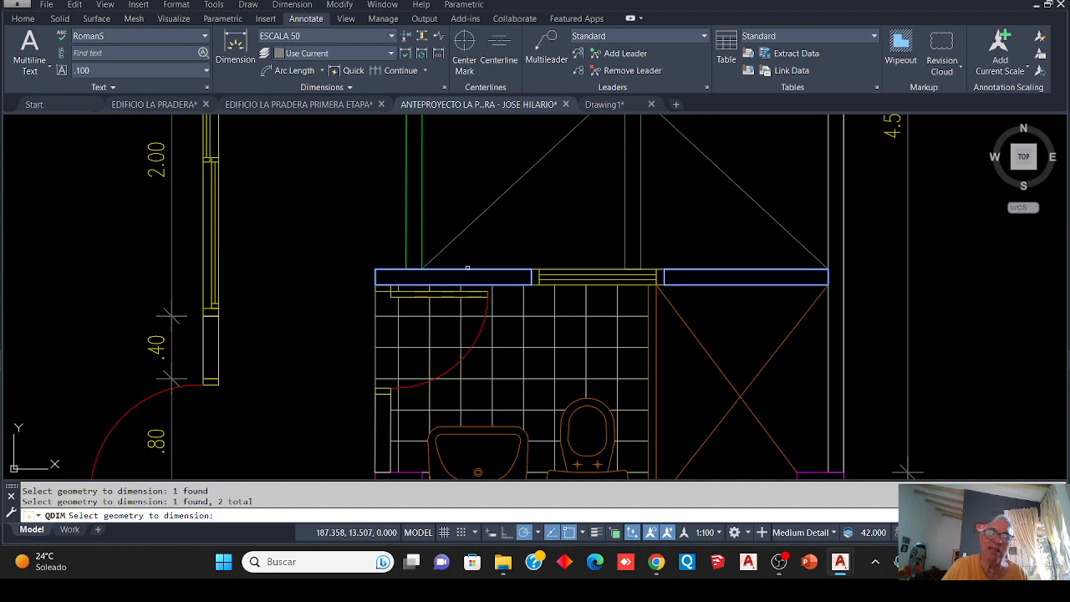
key(Return)
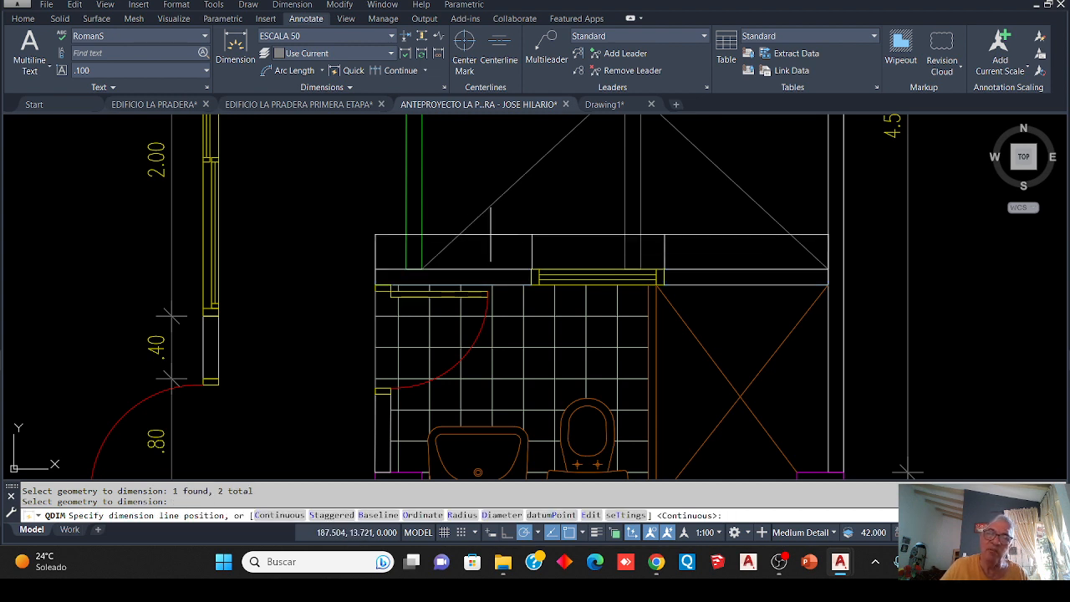
click(504, 248)
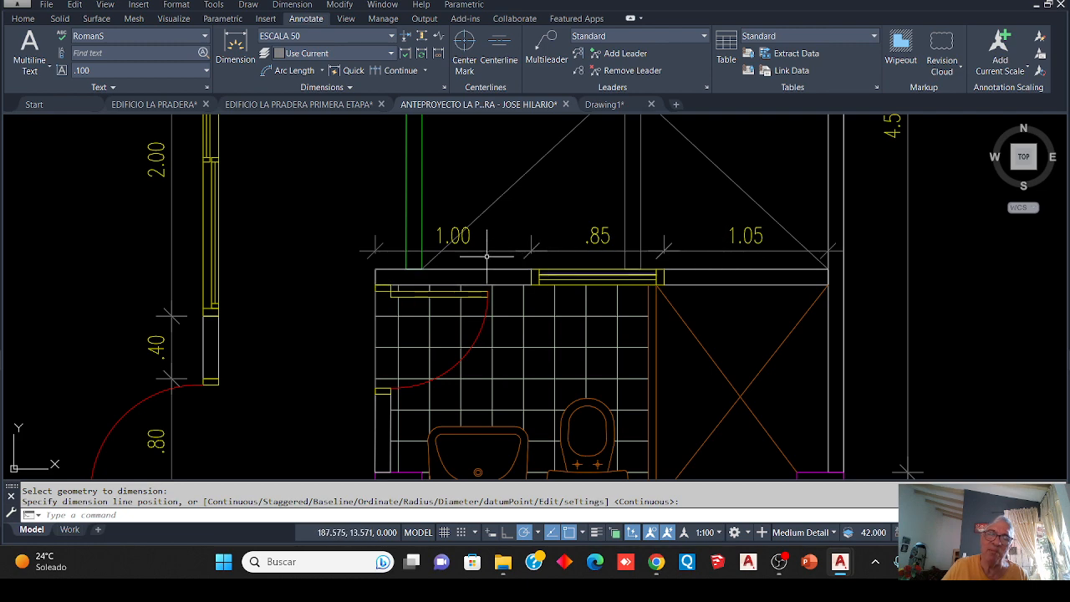
Continue the dimension chain from the bathroom's outer corner across the corridor and the thickness of the facing window wall
middle_drag(376, 246, 702, 242)
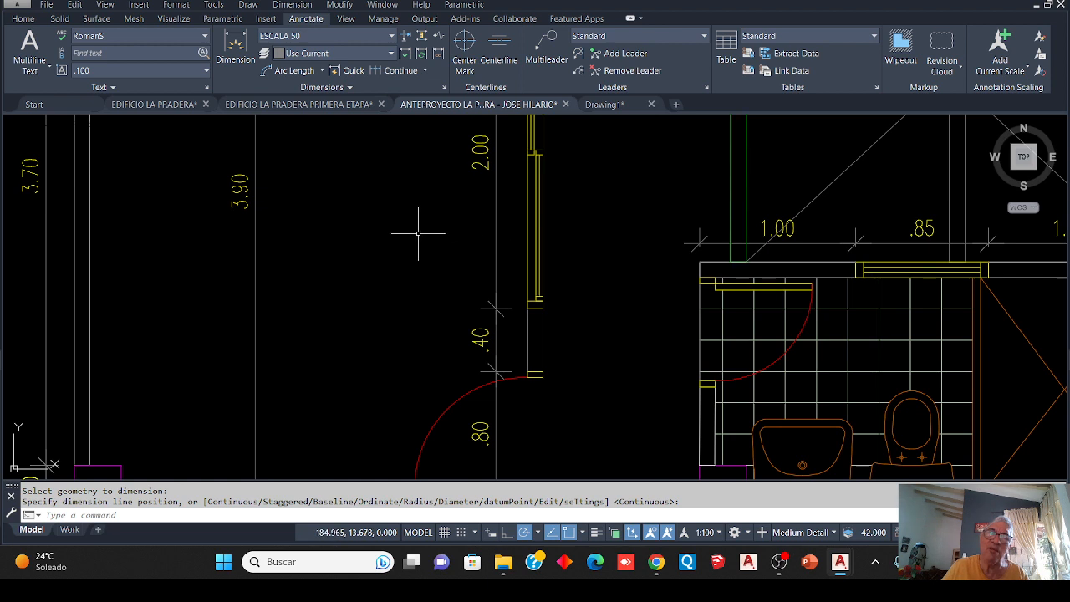
click(420, 73)
key(Return)
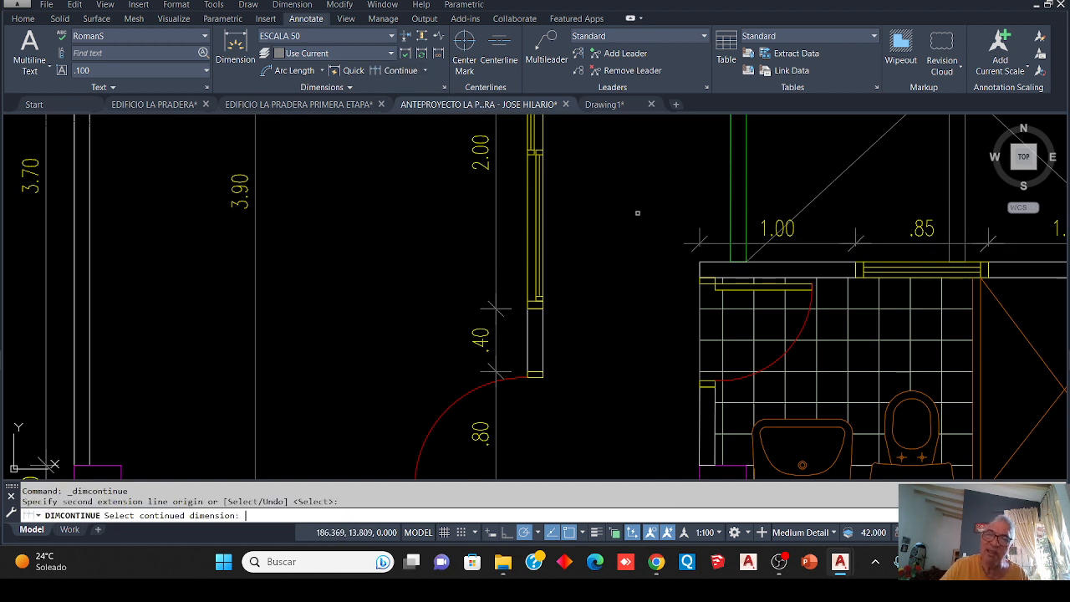
click(705, 243)
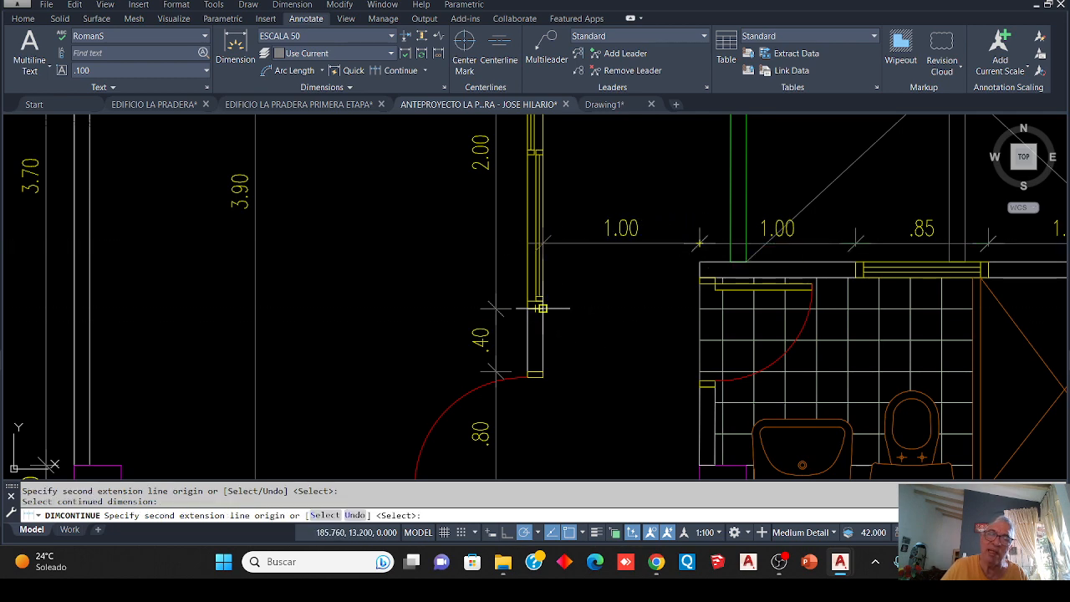
click(535, 309)
click(526, 309)
Extend the dimension chain across the adjoining room to the inner face of its opposite outer wall and end the chain
scroll(527, 309, down, 2)
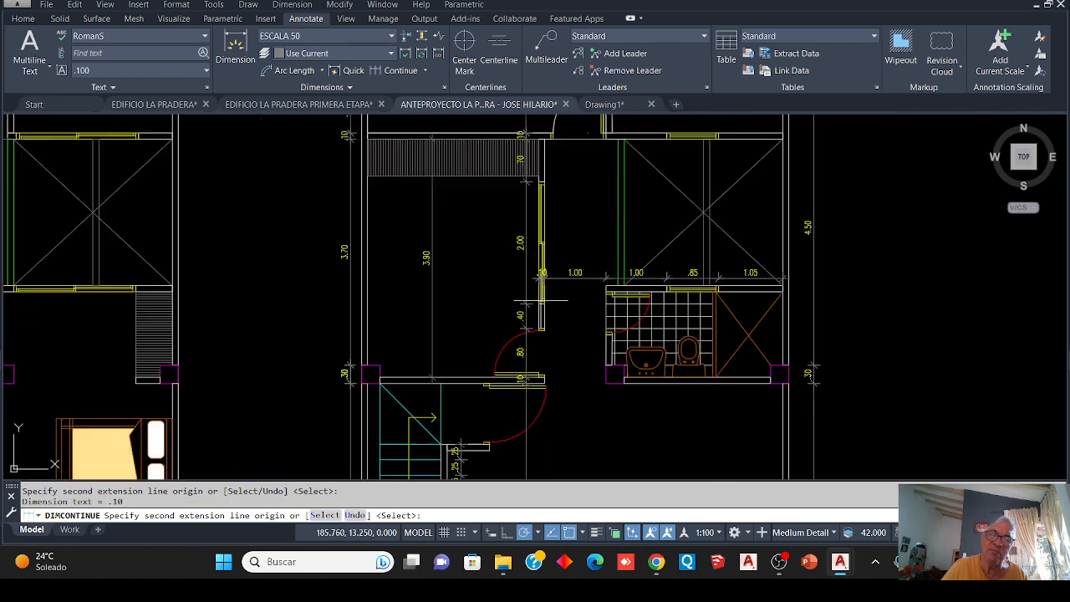
scroll(456, 291, down, 2)
click(464, 351)
scroll(463, 355, up, 5)
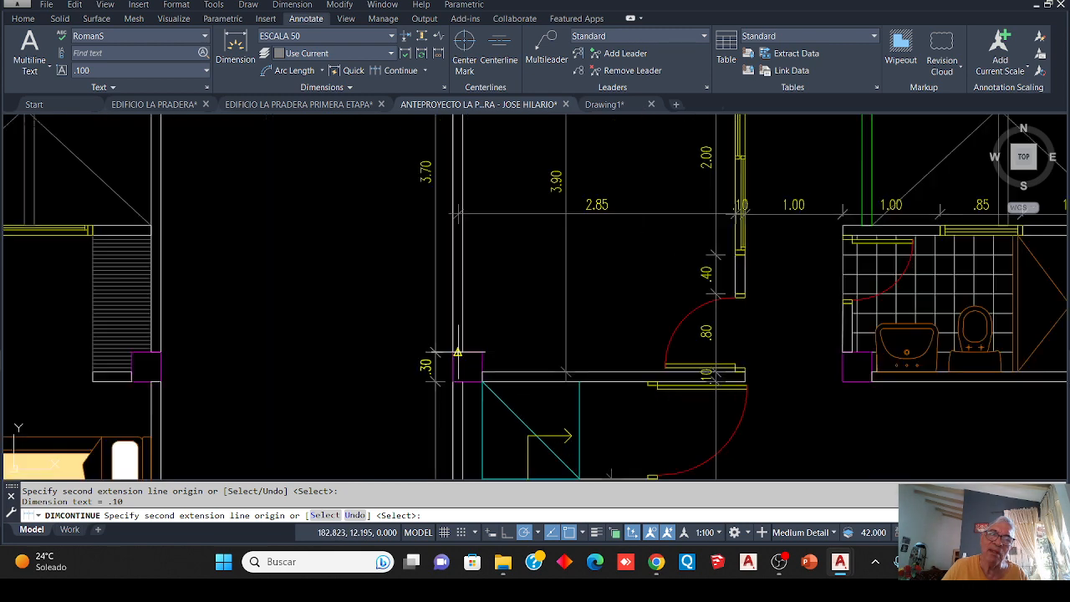
scroll(464, 351, down, 4)
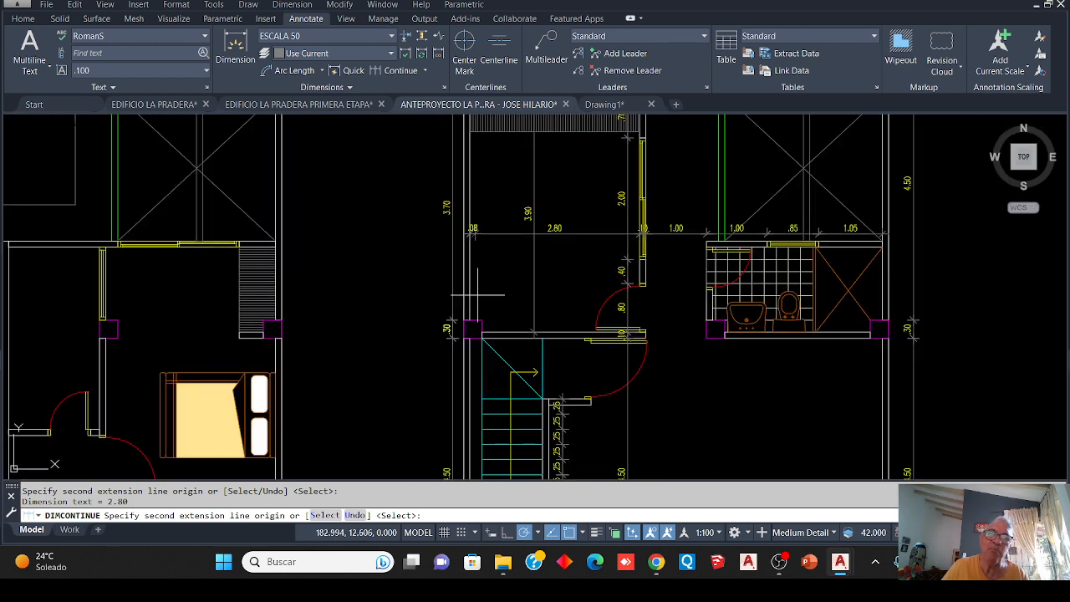
scroll(514, 247, up, 3)
key(Return)
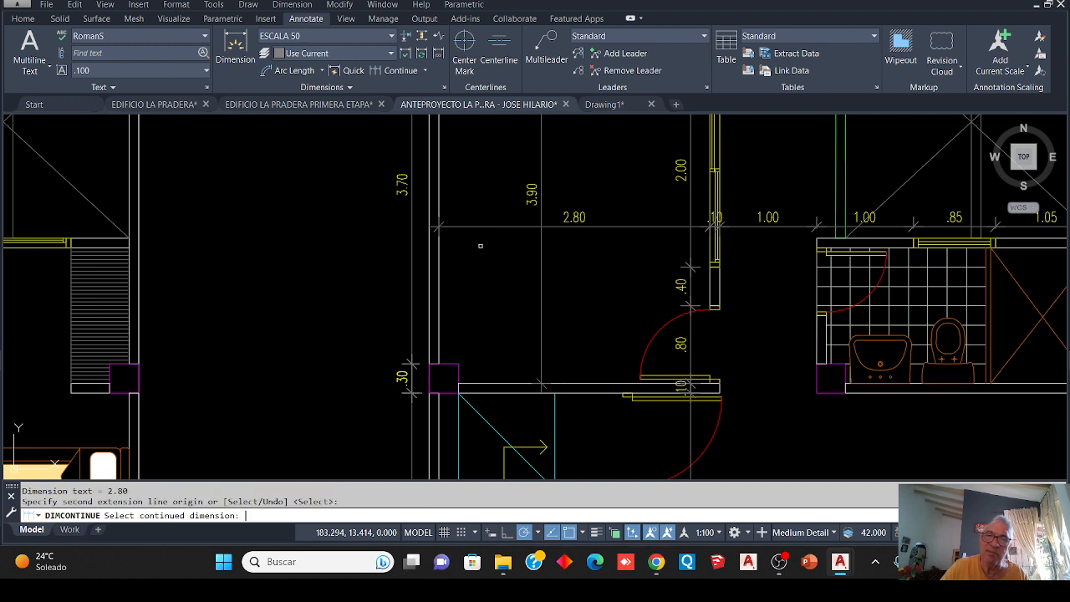
key(Return)
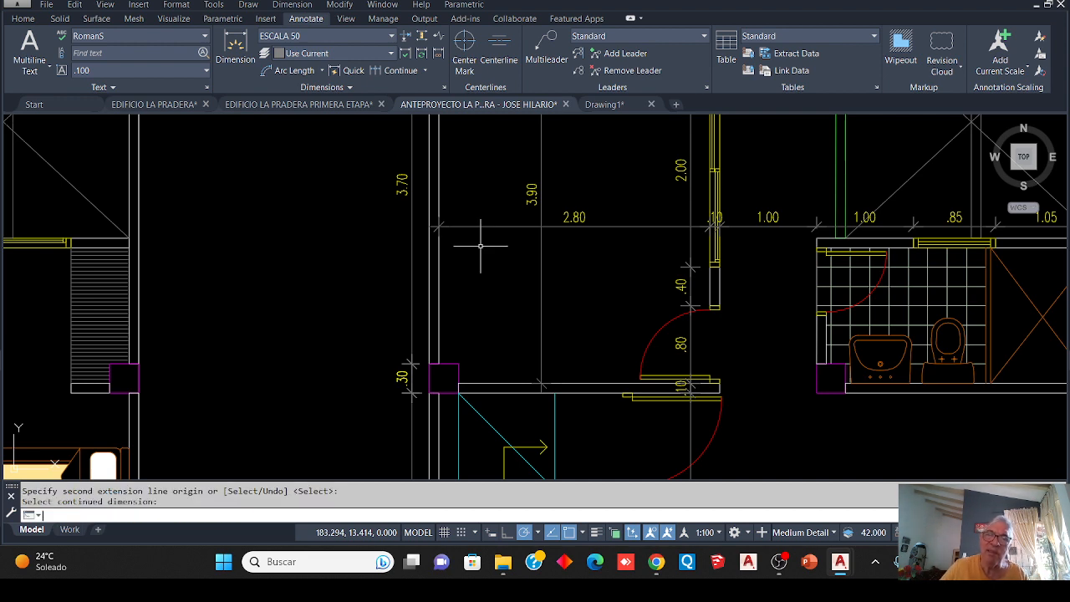
Review which object snap modes are active, including Endpoint and Midpoint, without changing them
click(584, 534)
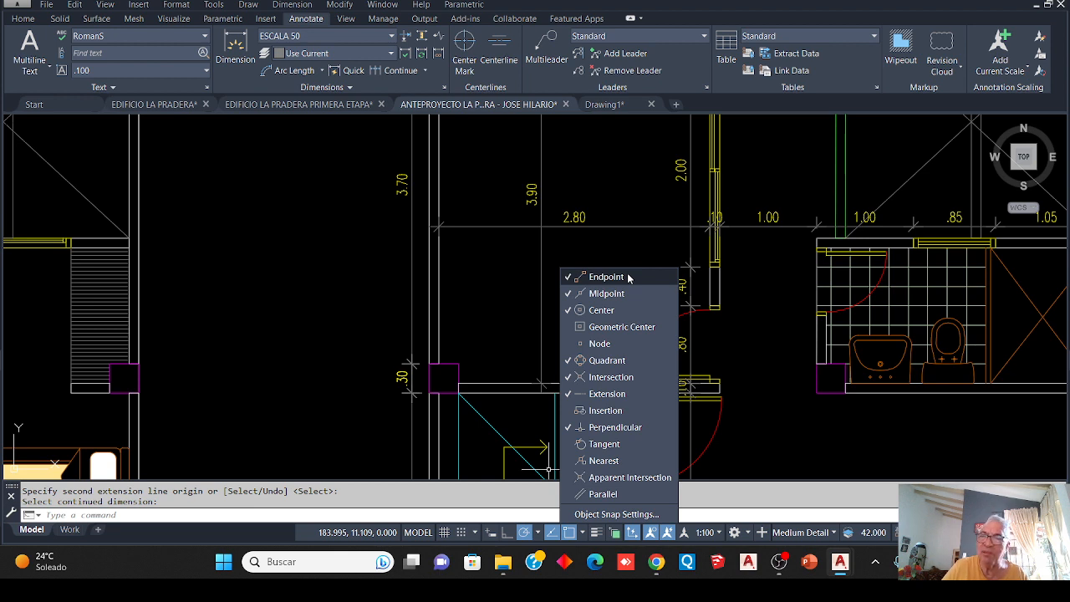
click(612, 292)
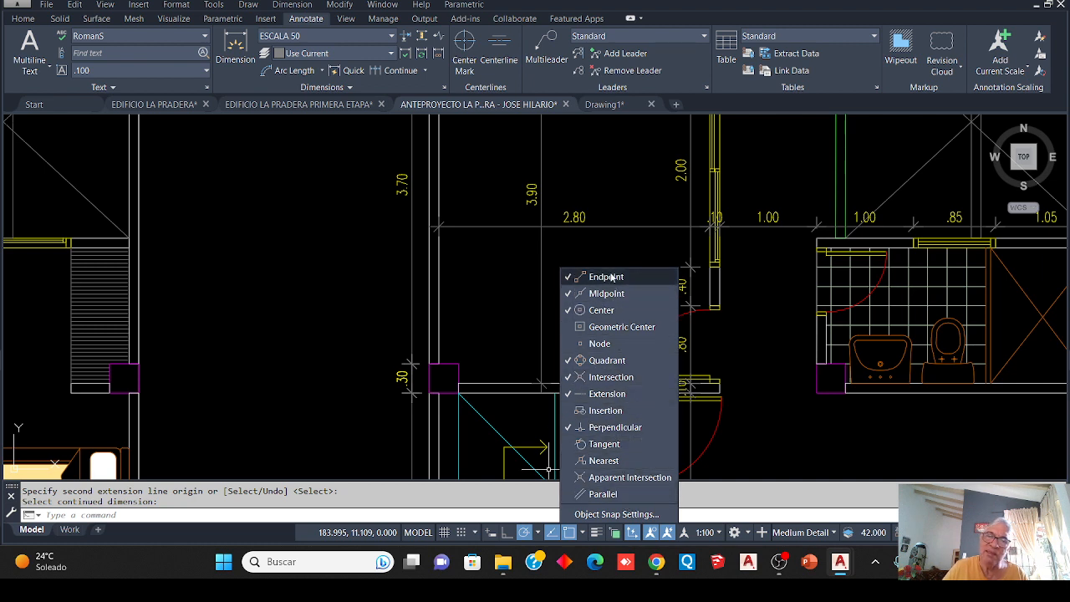
click(602, 243)
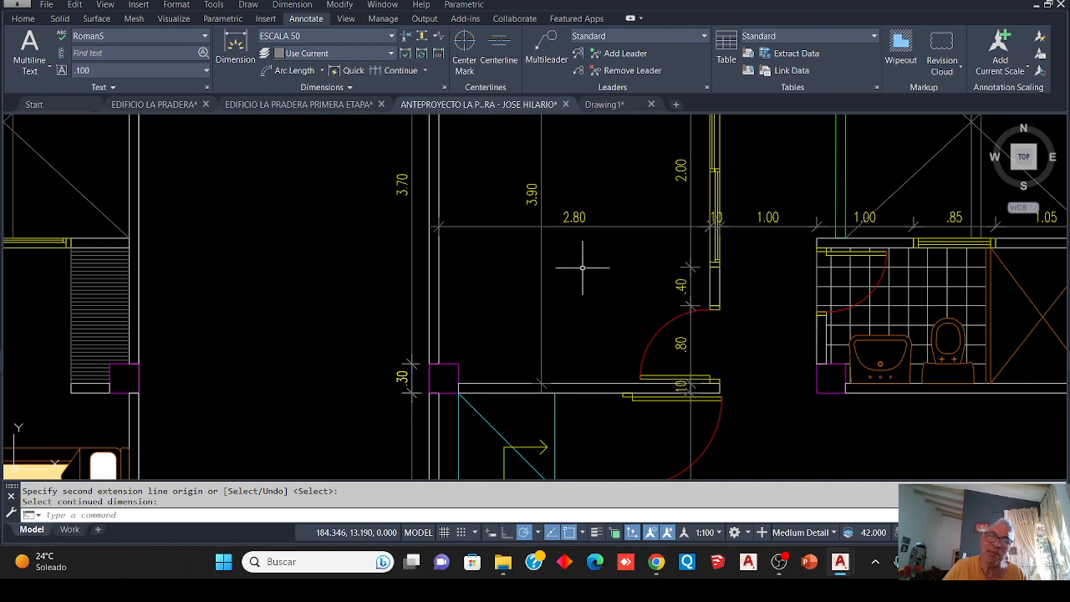
Examine the new horizontal dimension chain from the room's outer wall through the corridor and bathroom to the opposite outer wall
scroll(585, 259, down, 4)
scroll(660, 247, up, 5)
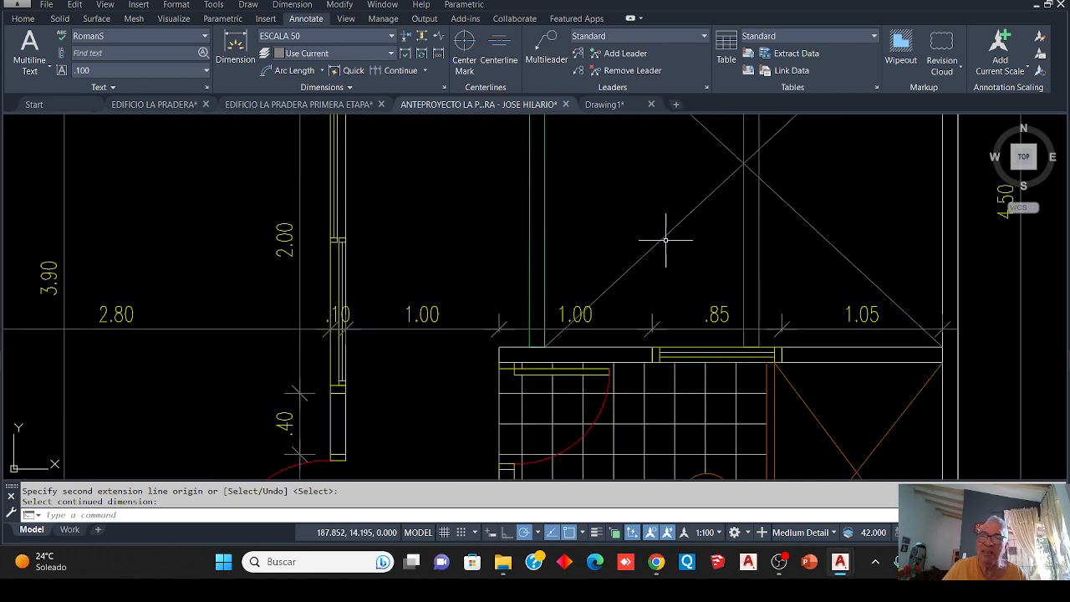
scroll(665, 240, down, 3)
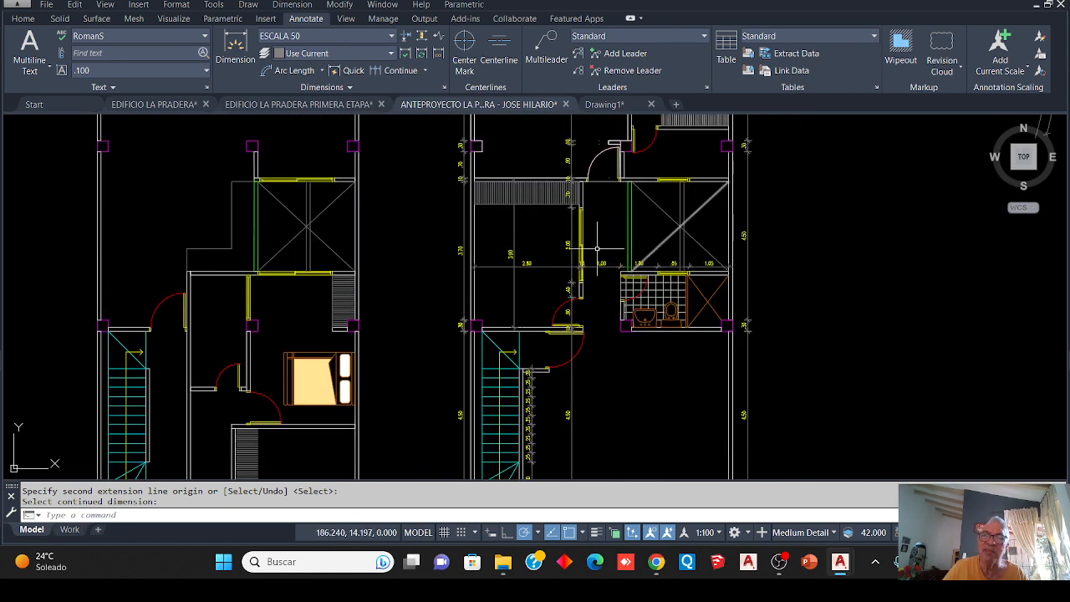
middle_drag(597, 250, 586, 286)
scroll(626, 294, up, 2)
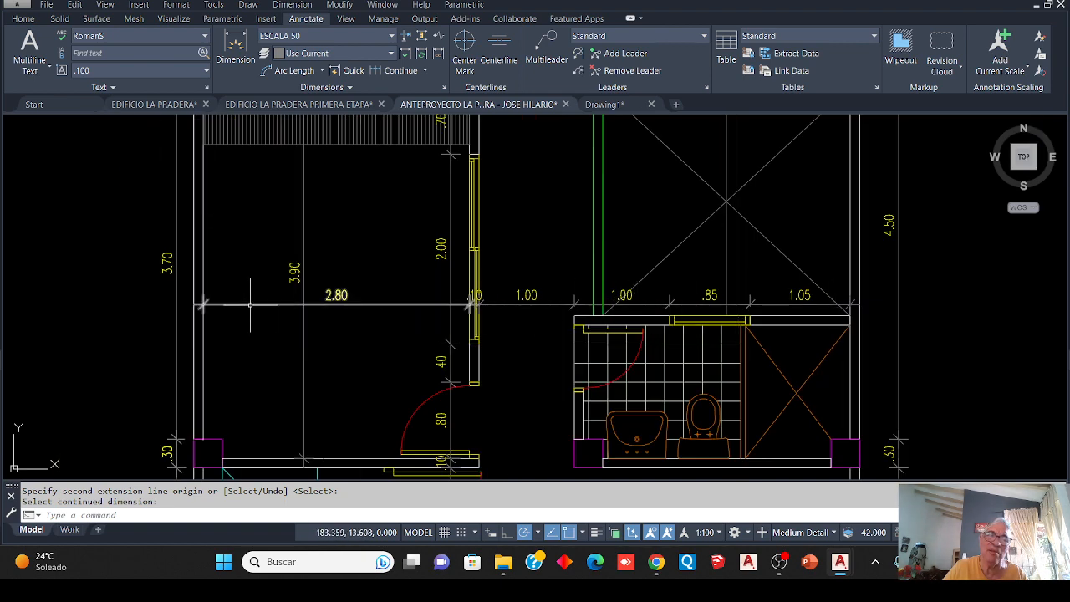
middle_drag(528, 319, 619, 349)
scroll(633, 343, up, 3)
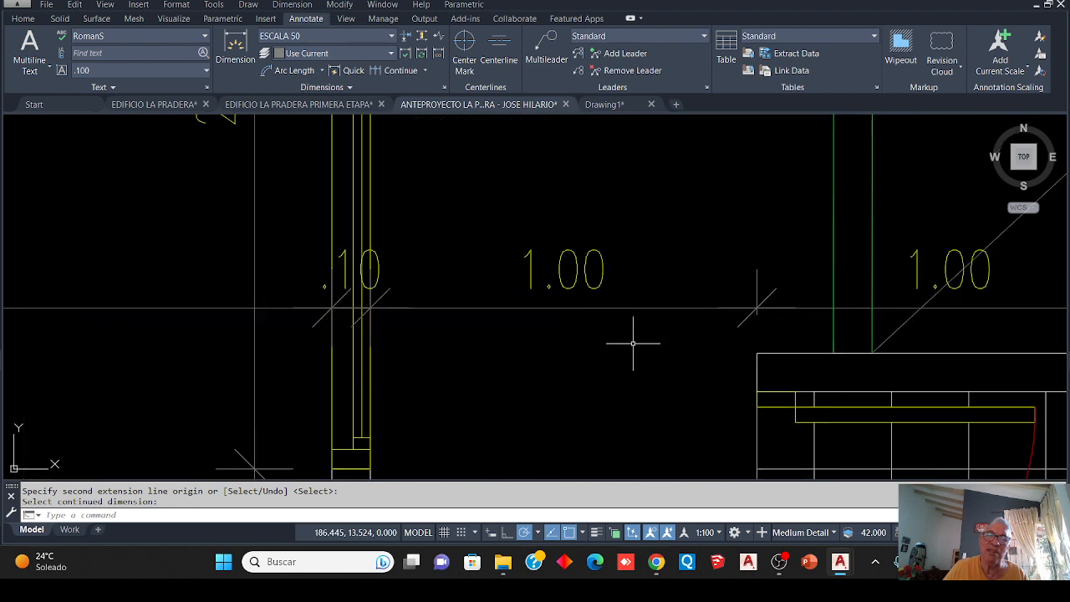
scroll(581, 343, down, 3)
middle_drag(522, 343, 365, 349)
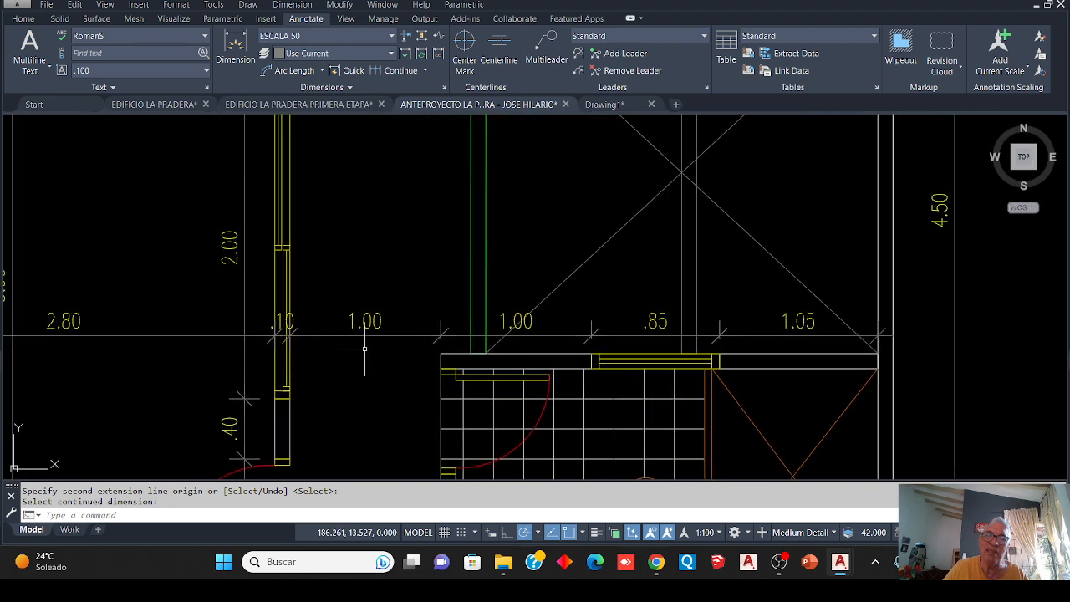
scroll(364, 349, down, 3)
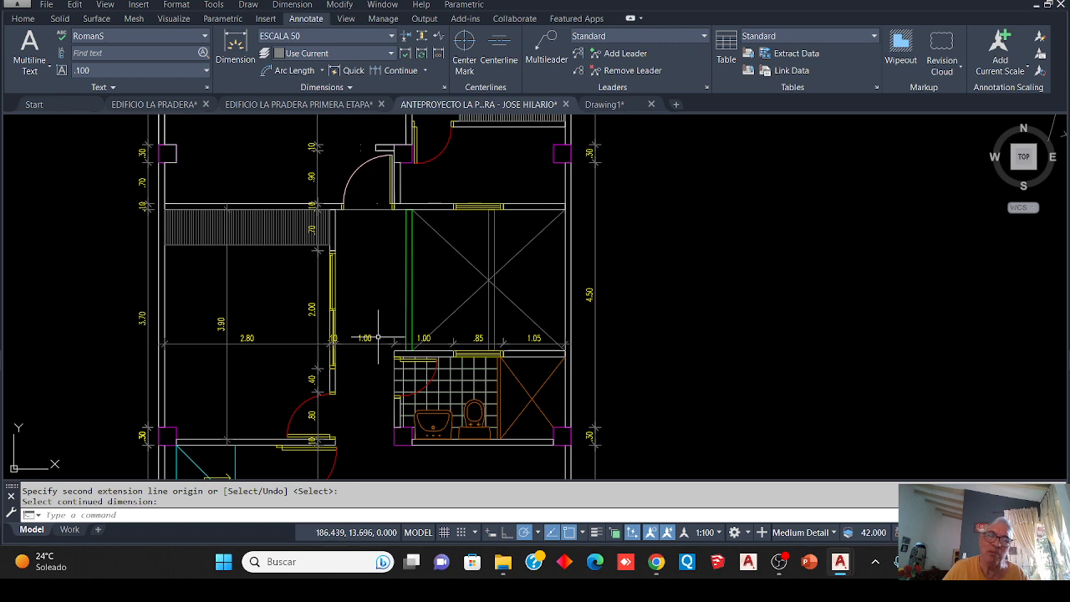
scroll(365, 348, down, 3)
scroll(384, 338, up, 6)
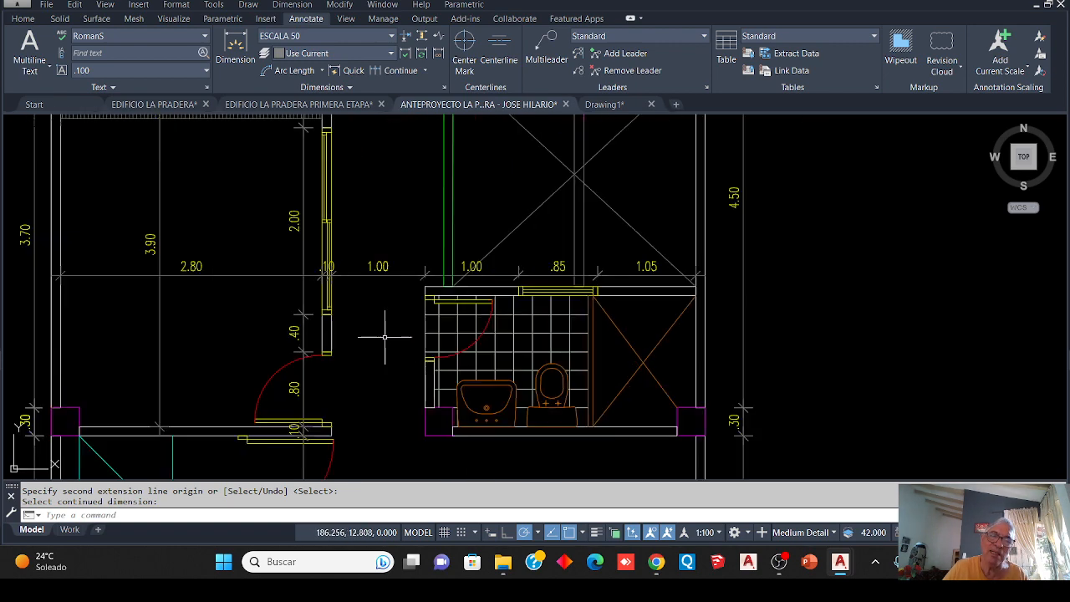
scroll(390, 337, down, 3)
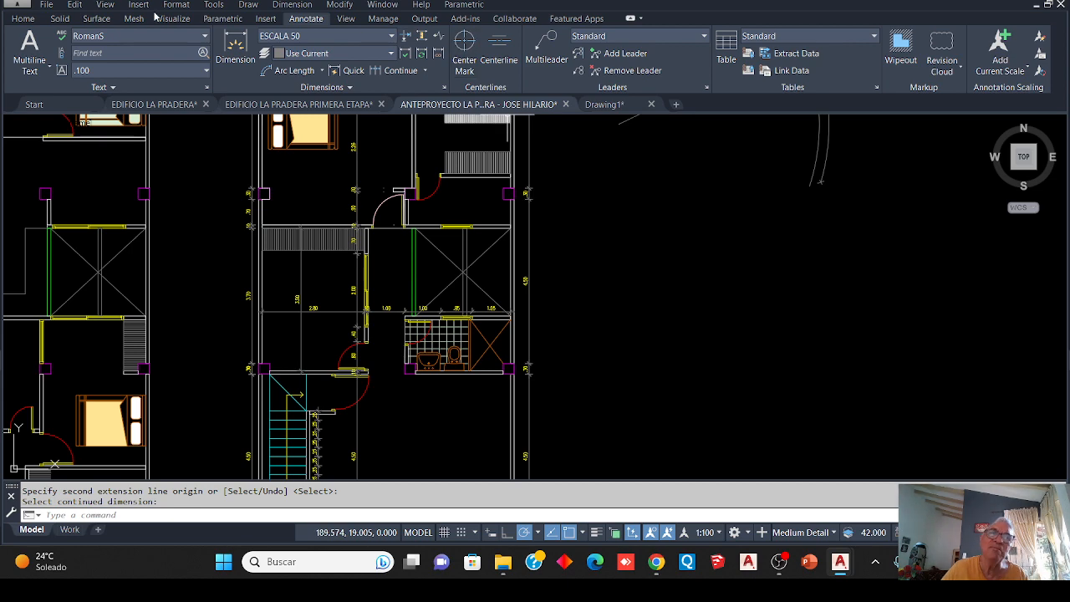
Copy the bathroom window's width dimension to the empty area outside the plan, beyond the vertical 4.50 dimension
click(22, 18)
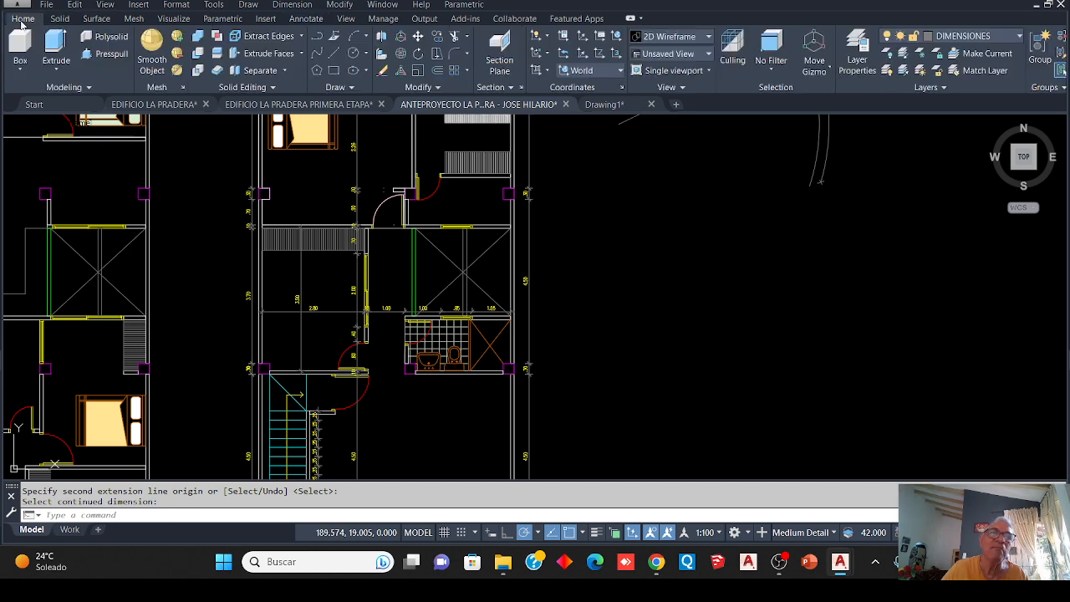
click(442, 40)
scroll(451, 313, up, 3)
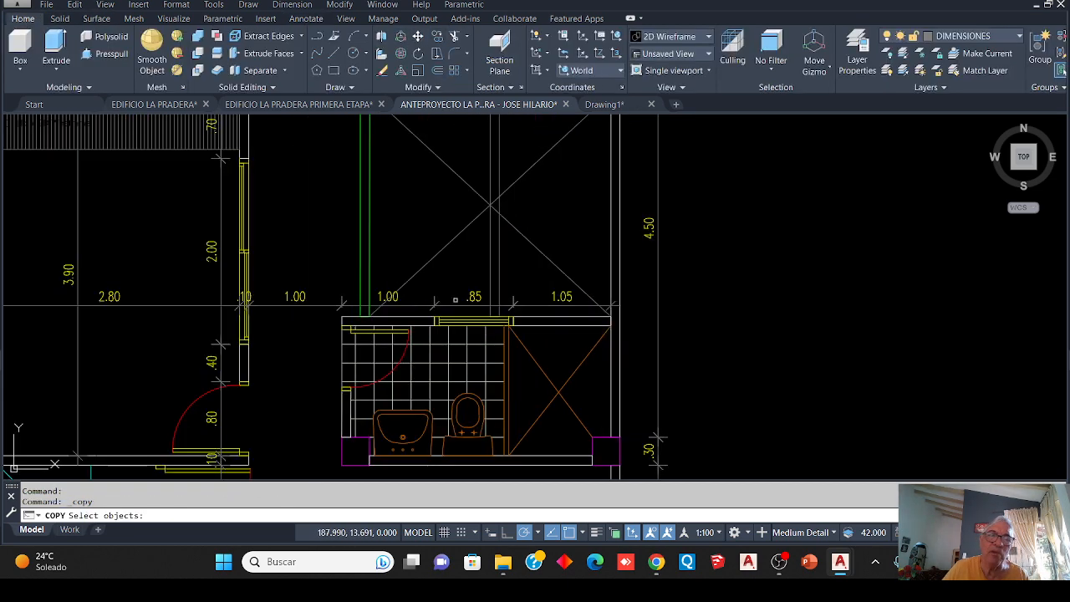
click(455, 306)
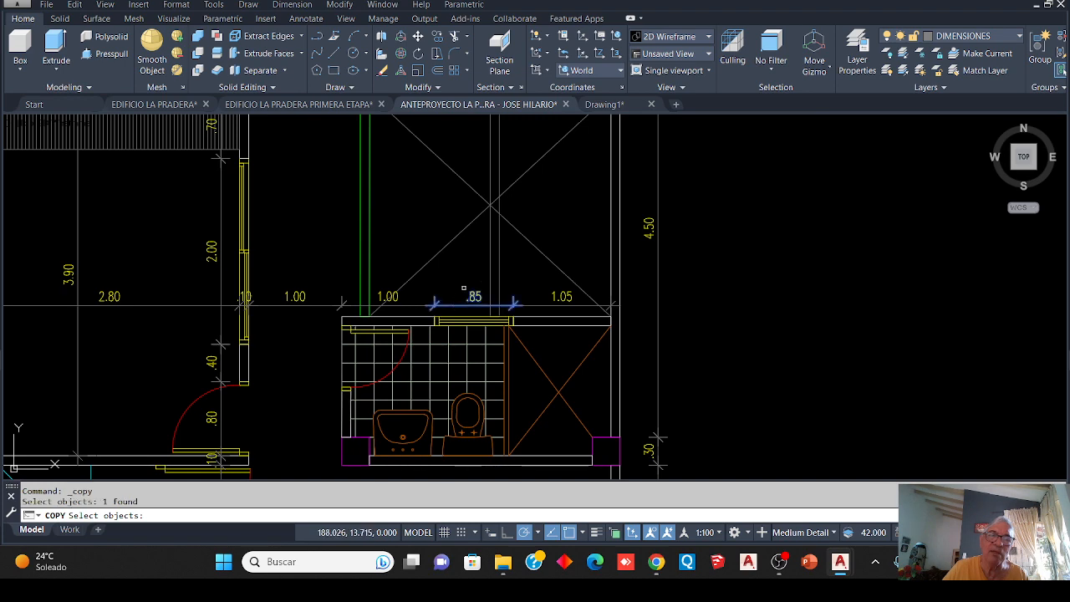
key(Return)
click(455, 306)
scroll(462, 305, down, 5)
scroll(552, 292, up, 5)
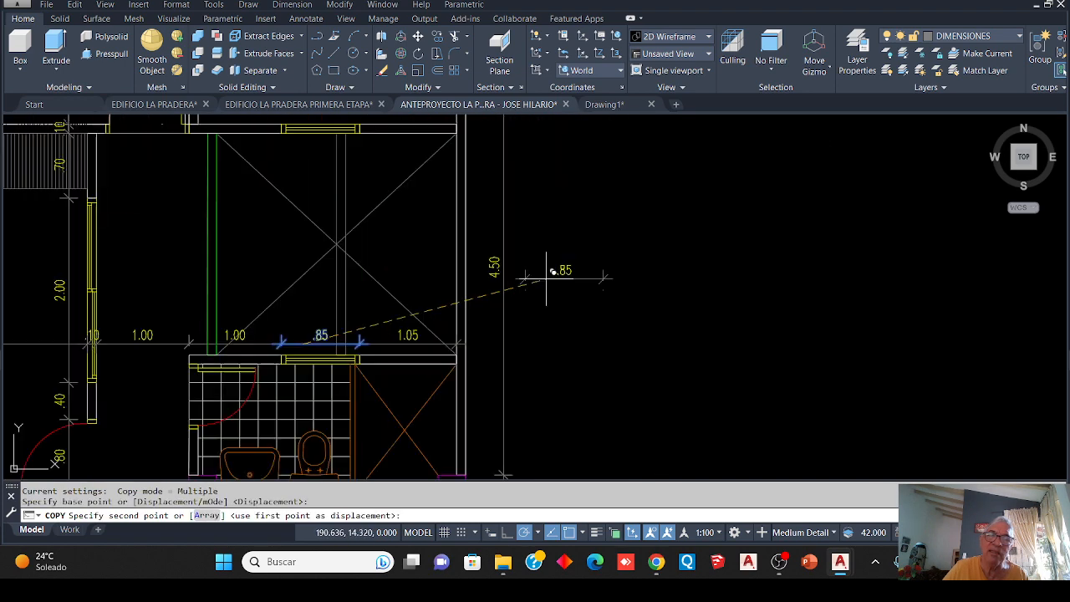
click(538, 288)
scroll(543, 305, up, 3)
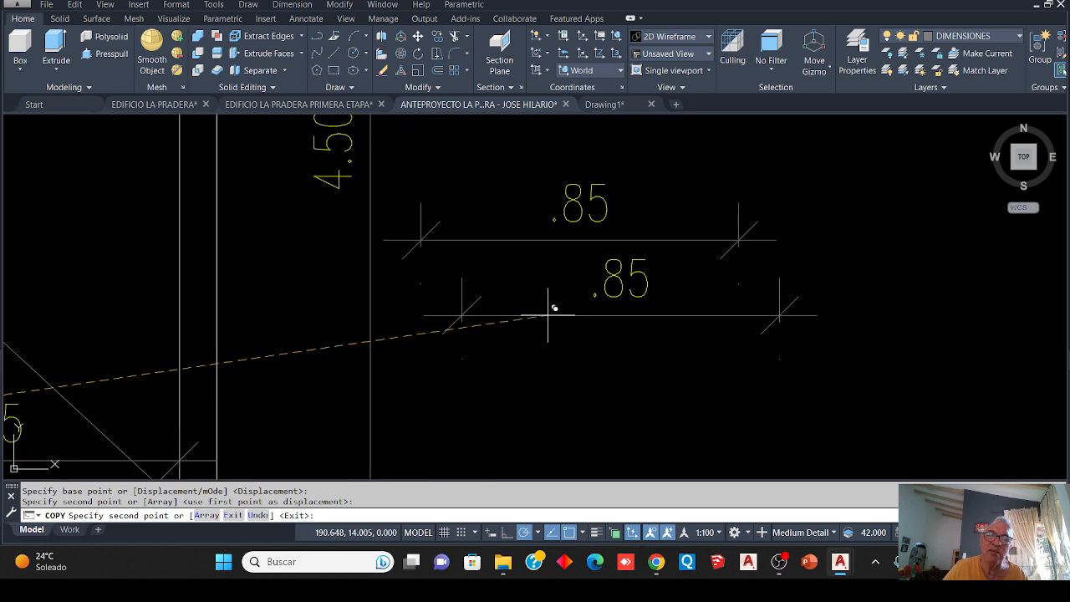
key(Escape)
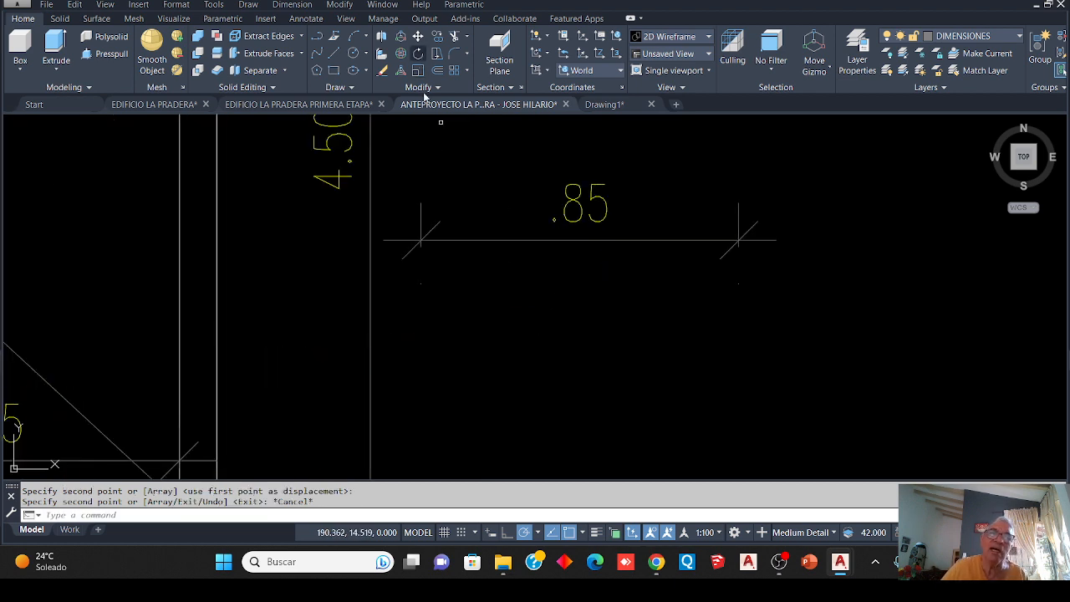
Rotate the copied dimension to vertical about the middle of its dimension line
click(418, 53)
click(574, 242)
key(Return)
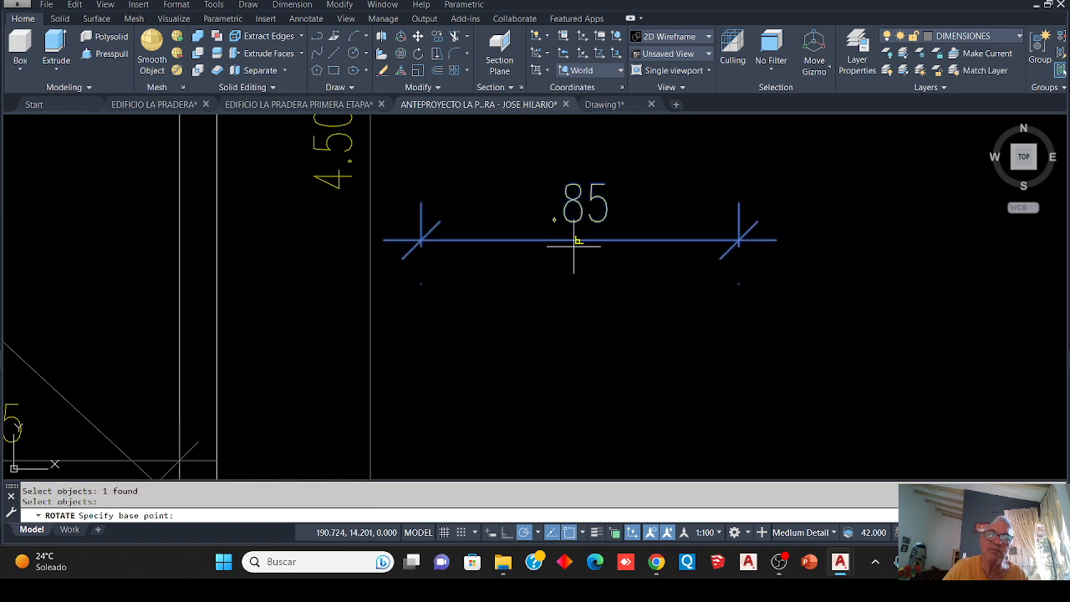
click(578, 241)
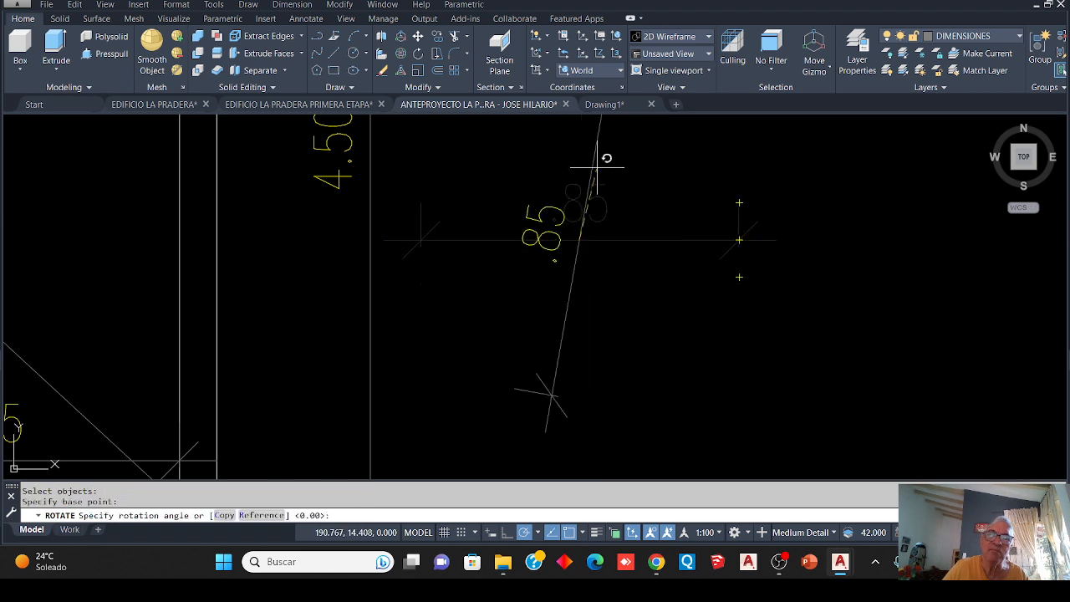
scroll(578, 153, down, 4)
click(574, 150)
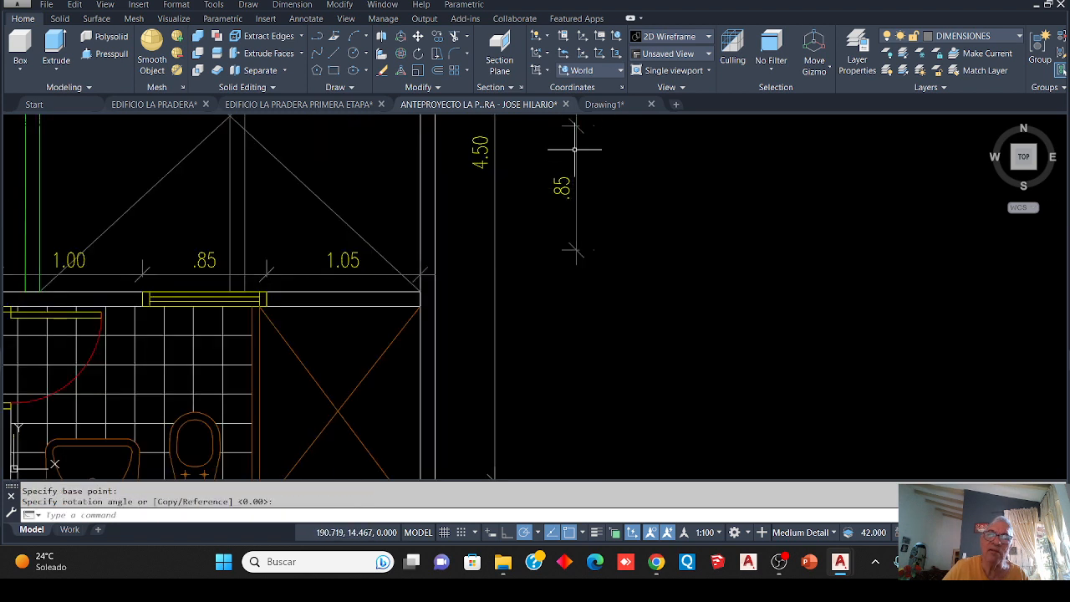
middle_drag(514, 184, 498, 296)
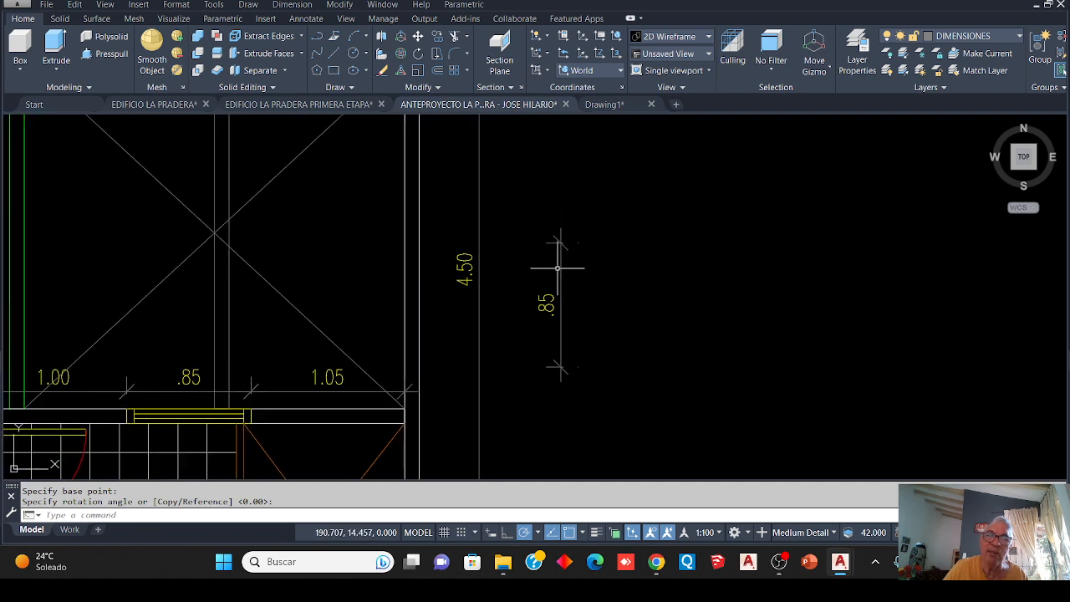
Stretch the rotated dimension's upper extension origin to the outer corner of the column at the third-floor plan's upper end
click(561, 241)
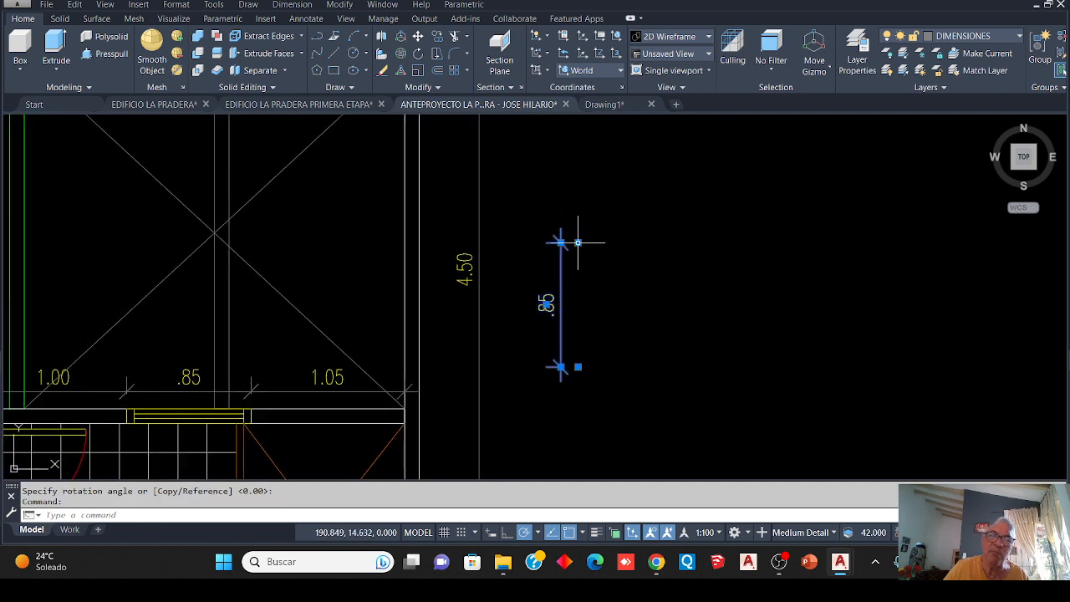
click(577, 243)
scroll(557, 251, down, 6)
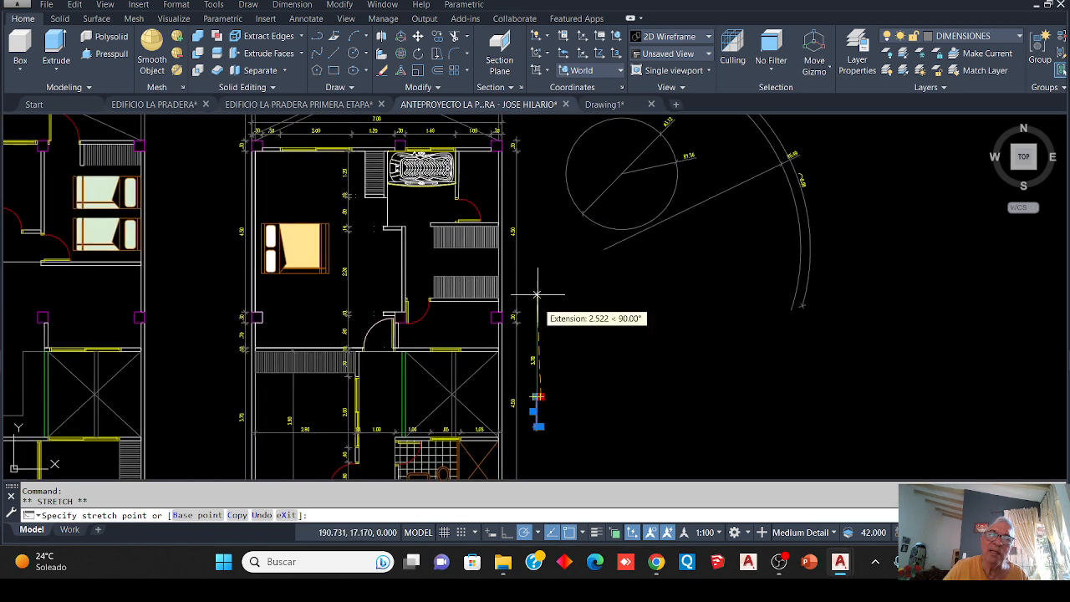
scroll(519, 137, up, 8)
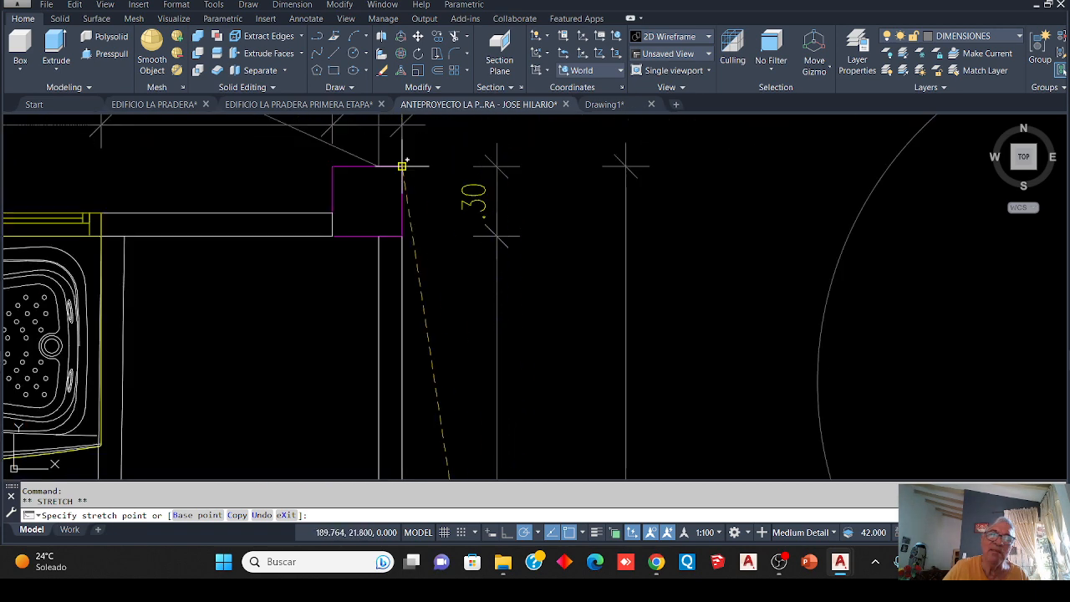
click(625, 164)
Stretch the same dimension's lower extension origin to the plan's lowest outer corner, above the TERCER PISO title
scroll(476, 242, down, 6)
scroll(474, 258, up, 4)
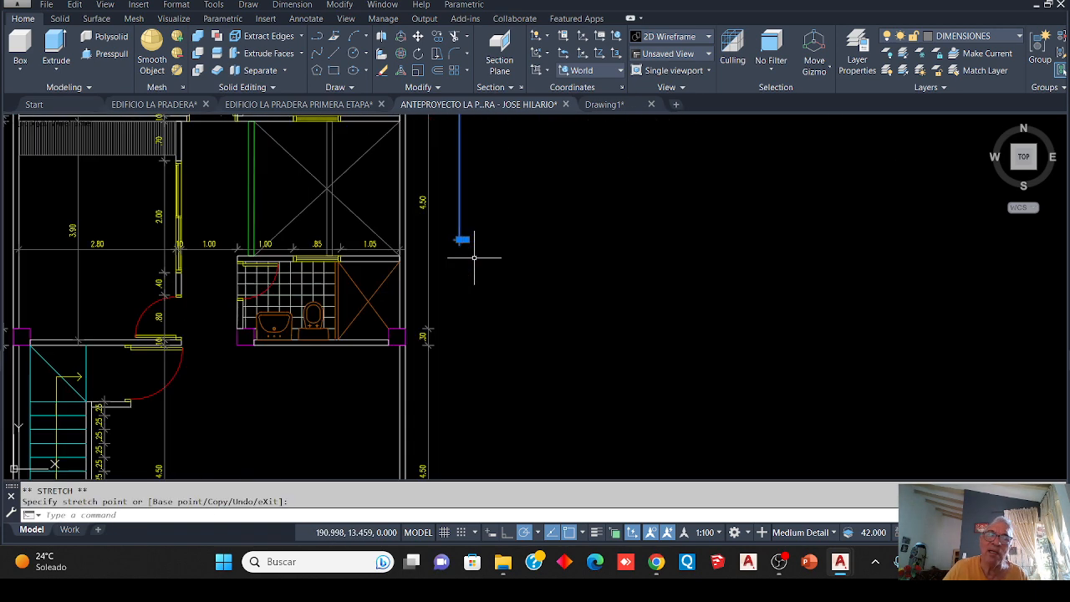
click(462, 240)
scroll(489, 243, down, 8)
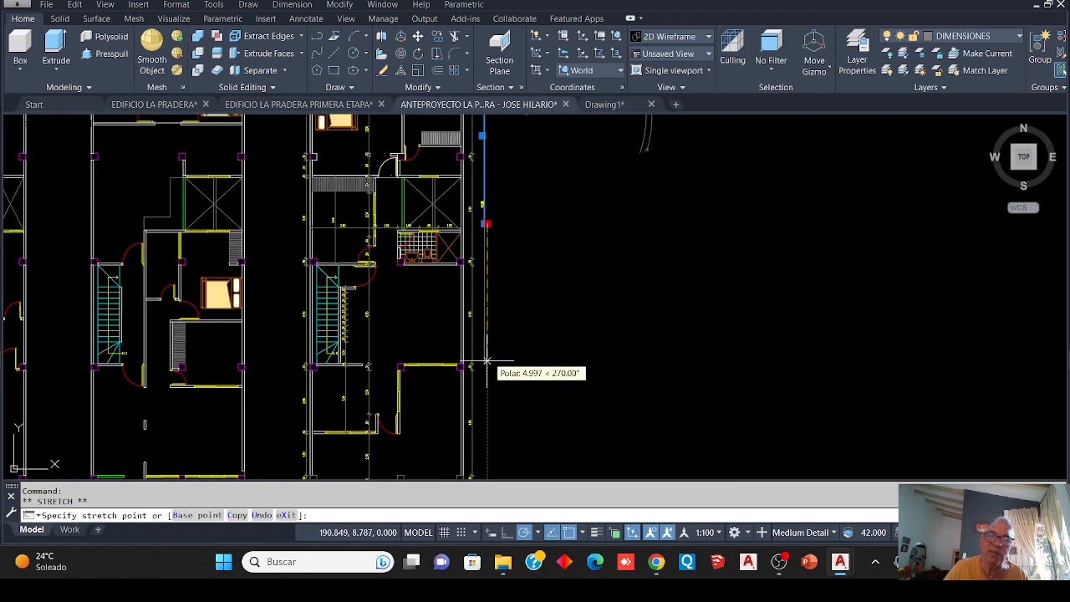
scroll(452, 298, up, 8)
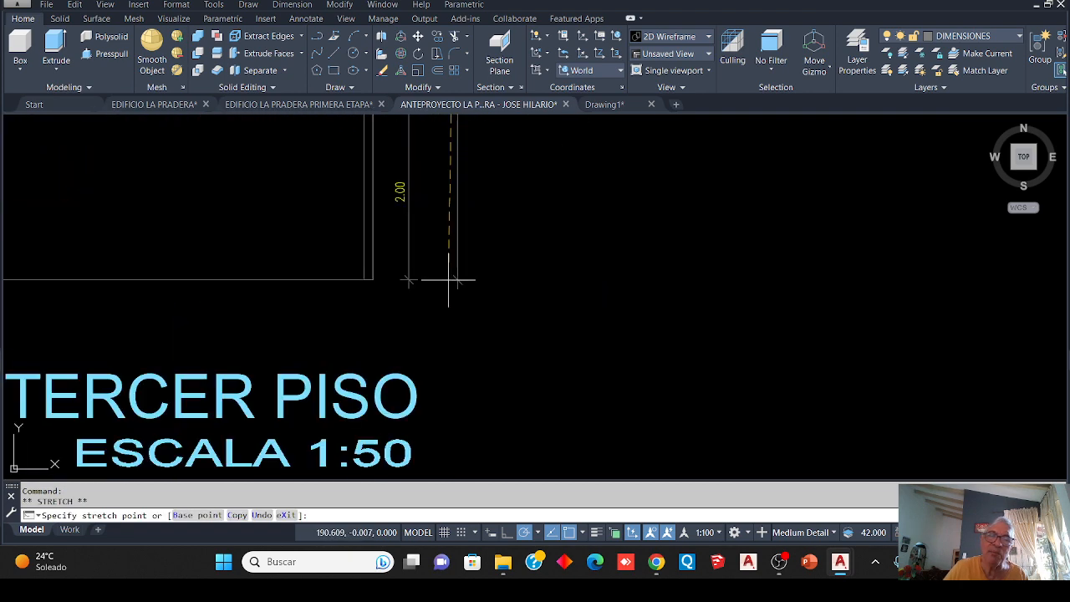
click(374, 279)
Inspect the text of the stretched overall vertical dimension beside the third-floor plan and clear the selection
scroll(420, 318, down, 7)
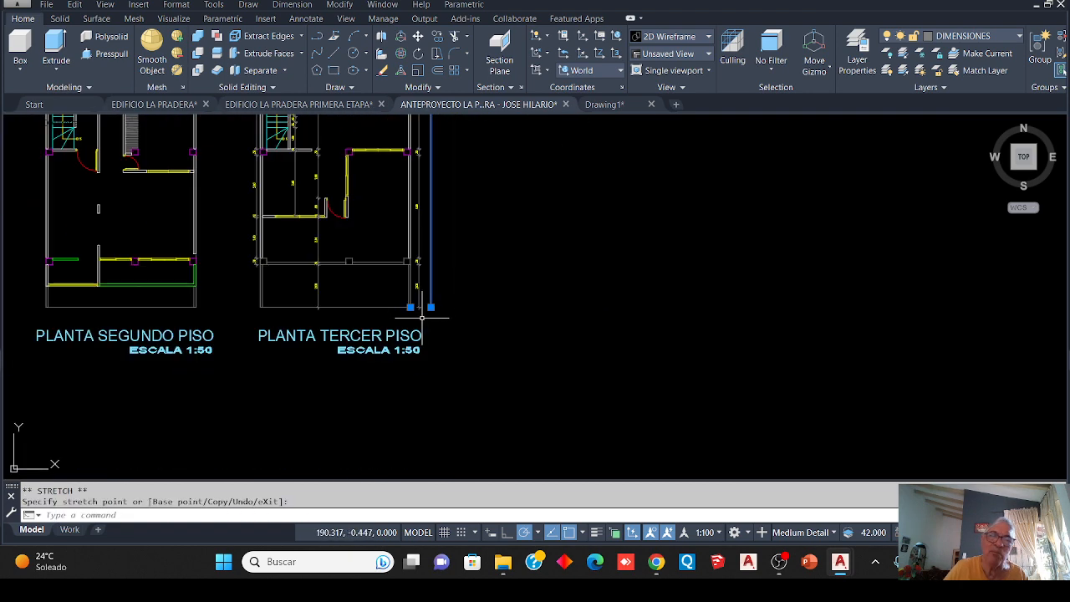
middle_drag(451, 205, 442, 382)
scroll(413, 251, up, 4)
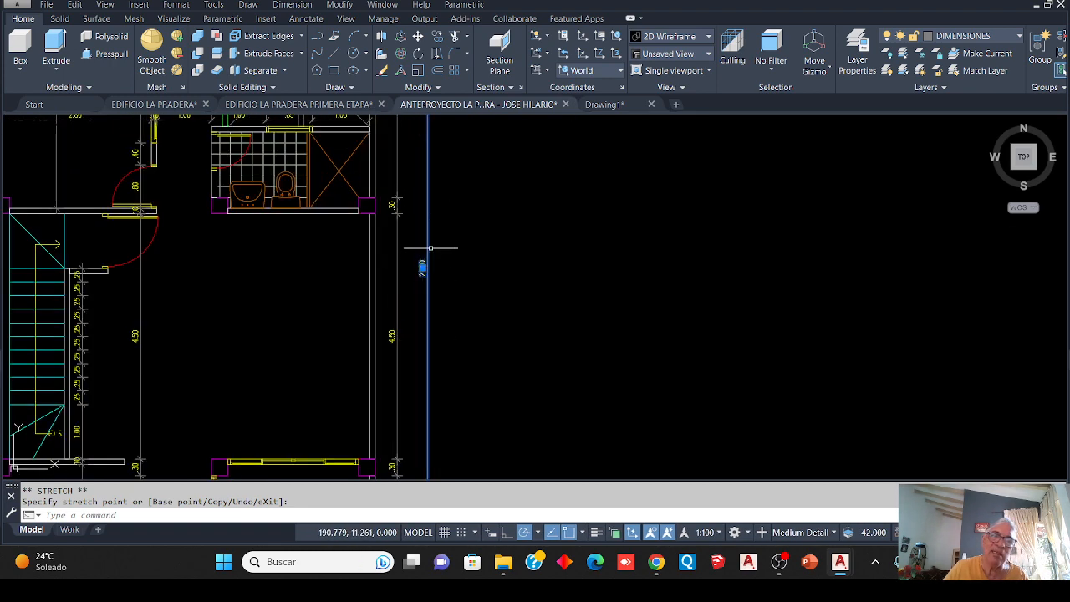
scroll(426, 272, up, 5)
scroll(383, 198, down, 5)
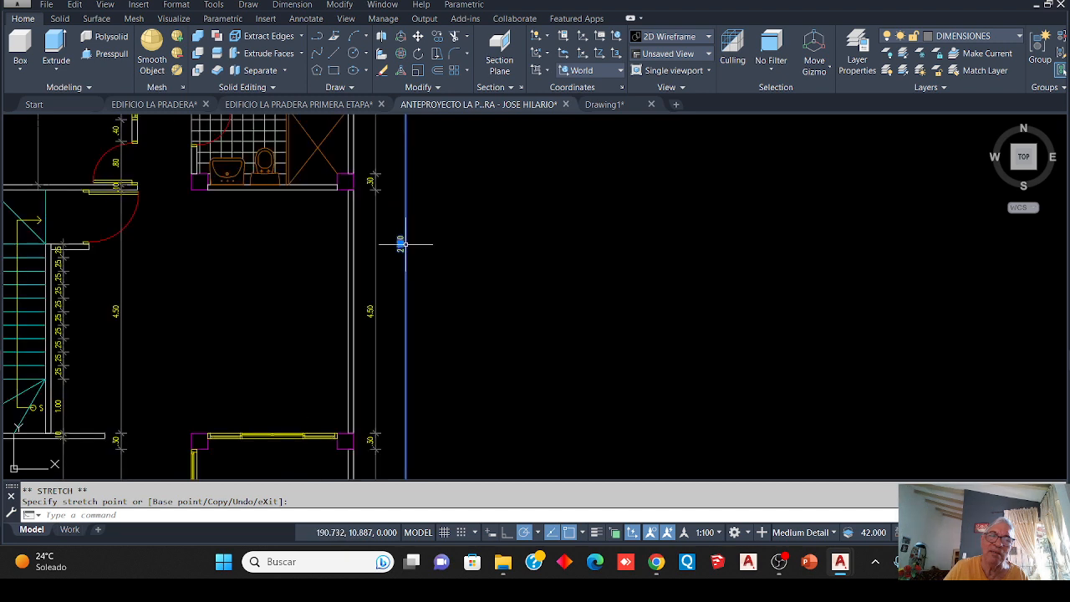
scroll(401, 239, up, 4)
scroll(370, 239, down, 4)
scroll(423, 232, up, 5)
scroll(466, 205, up, 5)
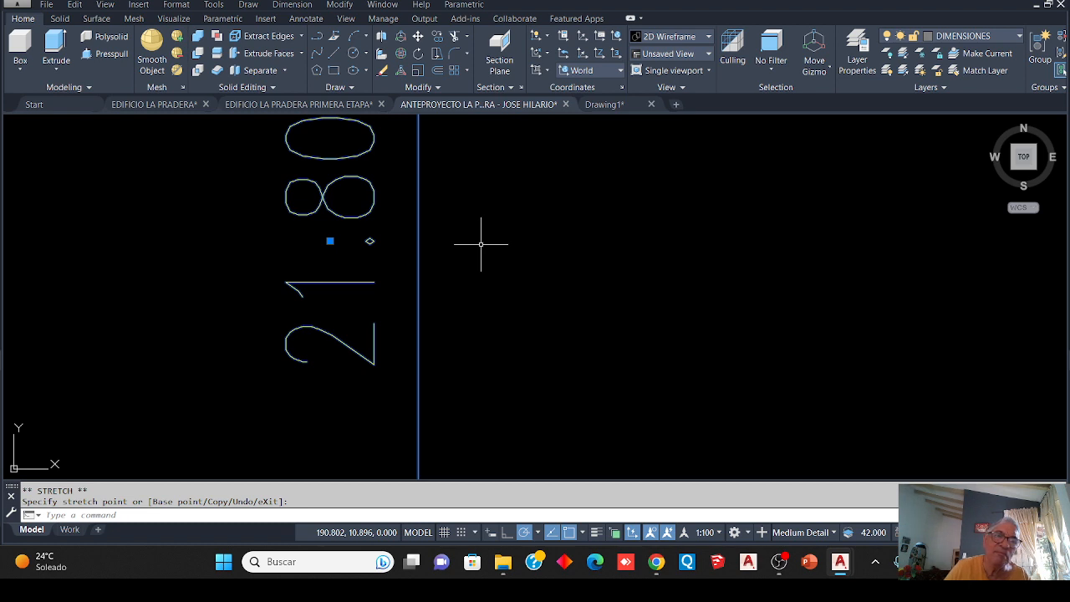
scroll(480, 244, down, 5)
scroll(482, 248, up, 4)
scroll(485, 256, down, 3)
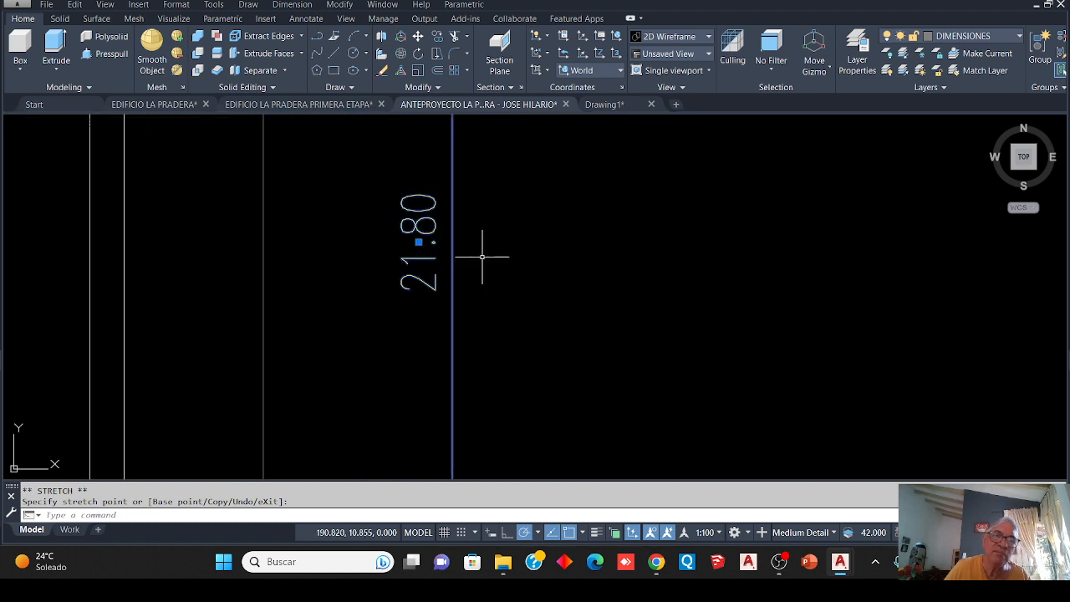
scroll(380, 183, up, 5)
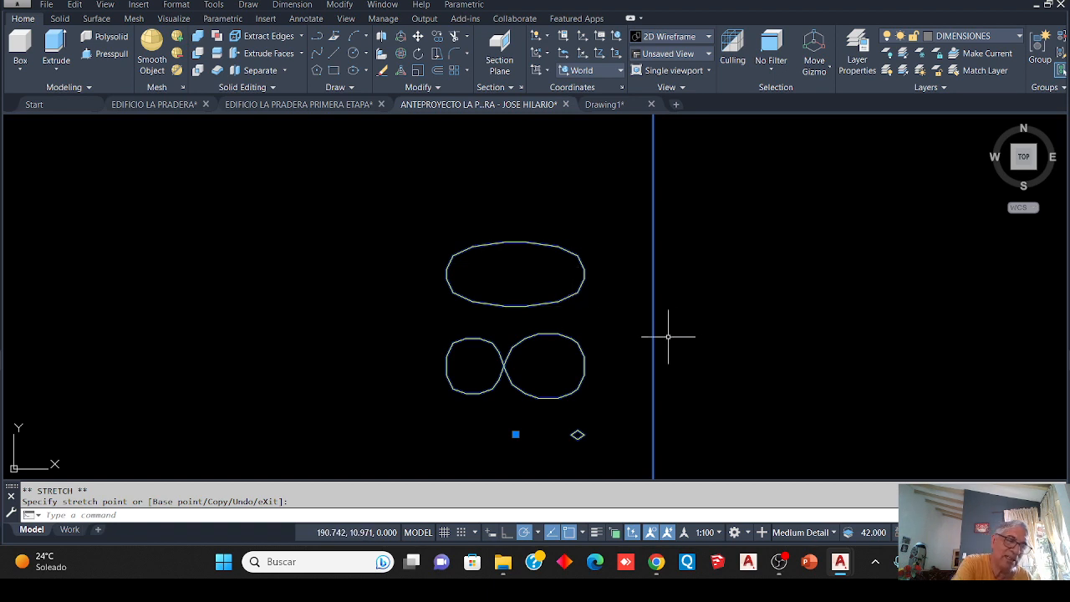
key(Escape)
key(Escape)
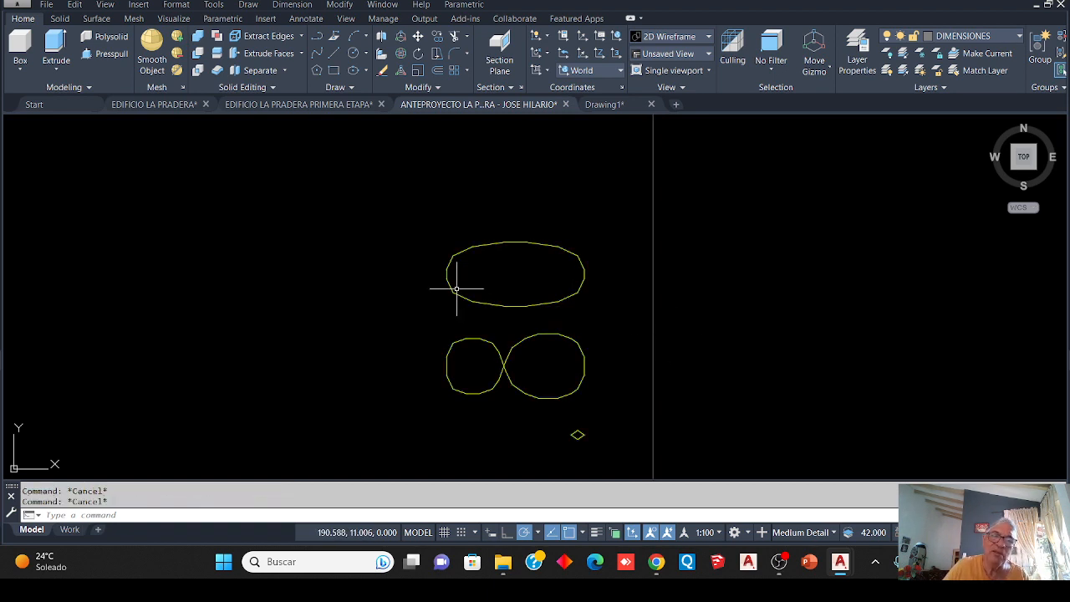
Set the precision of the vertical .30 dimension beside the bathroom column to one decimal place (0.0)
scroll(454, 288, down, 10)
middle_drag(413, 240, 420, 334)
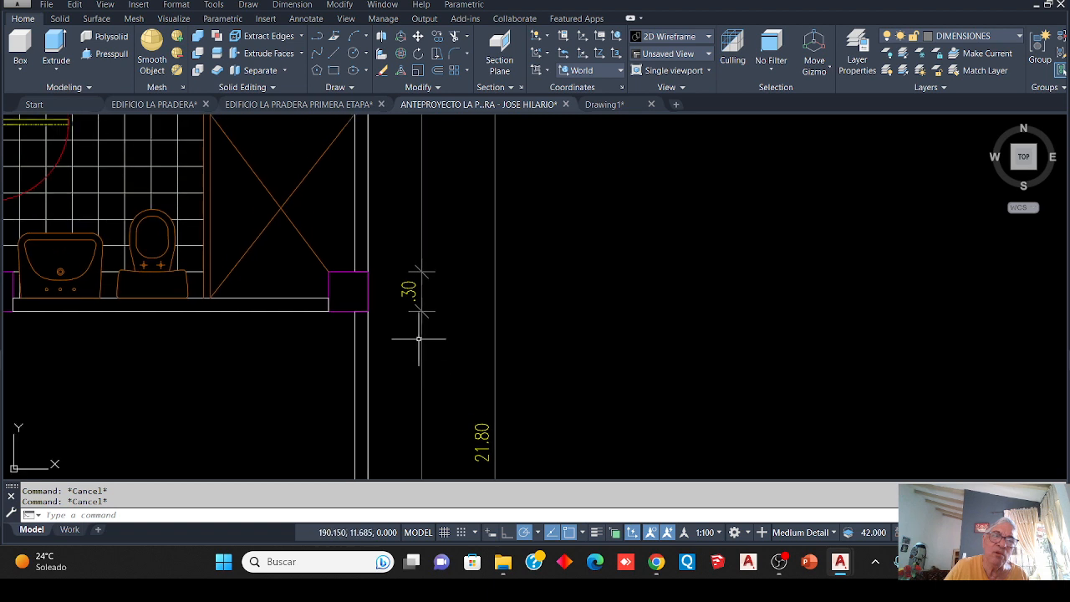
scroll(406, 294, up, 6)
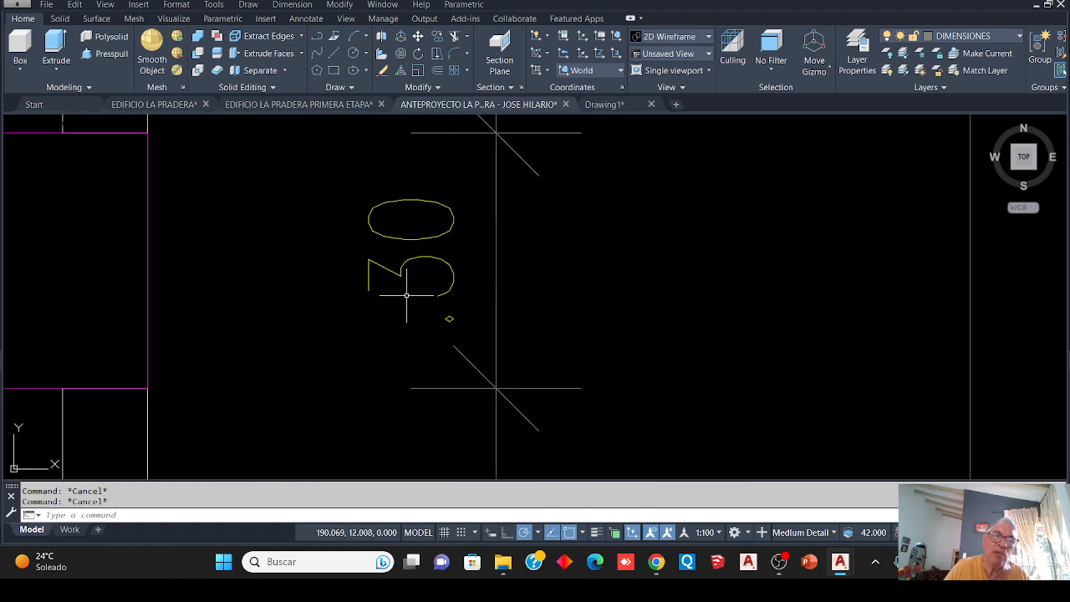
click(413, 239)
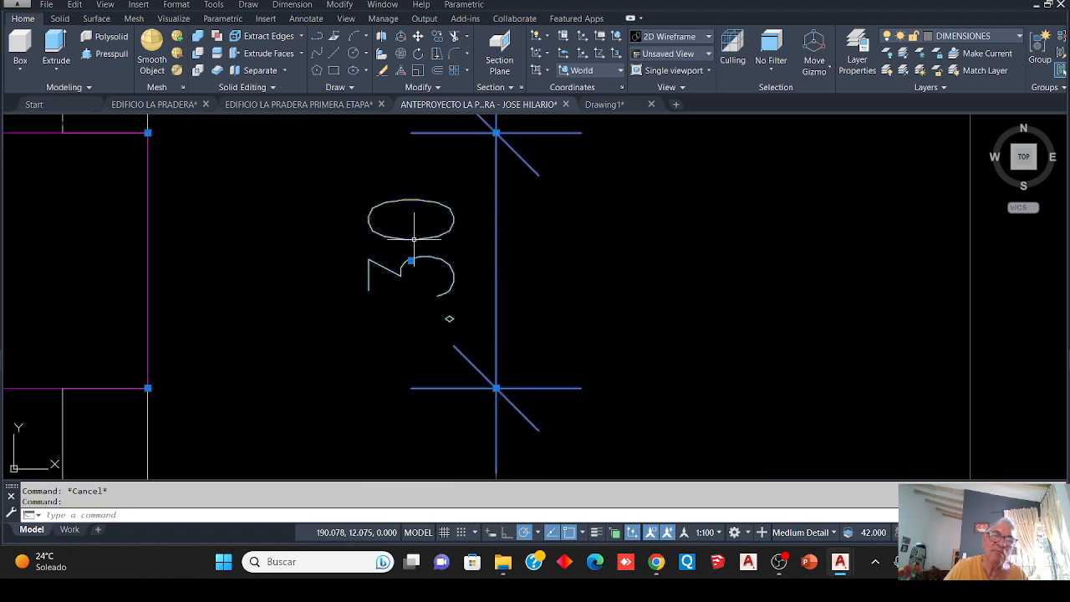
right_click(413, 239)
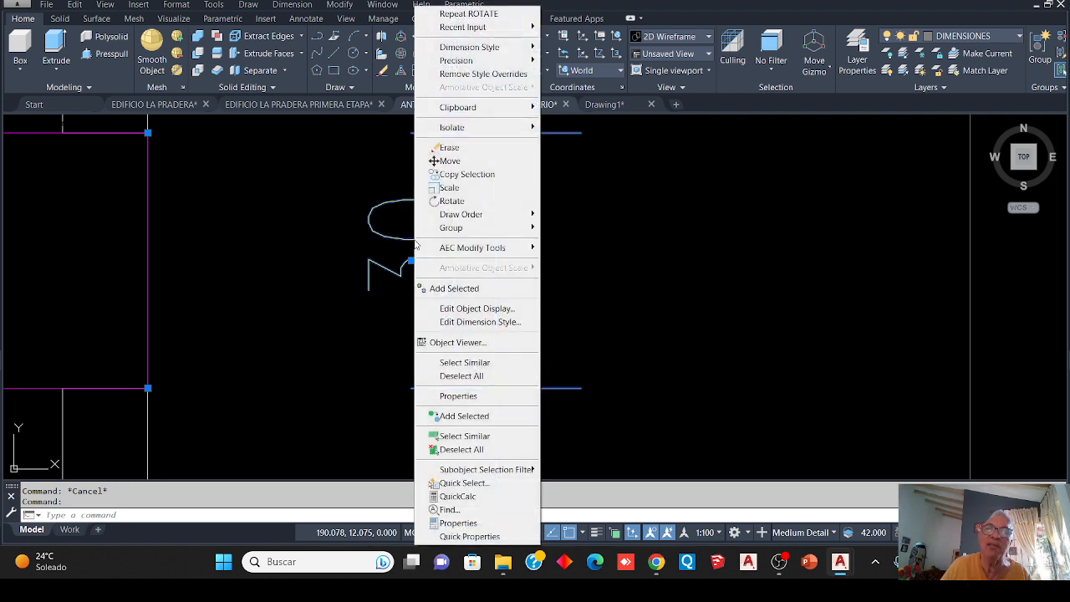
mouse_move(510, 60)
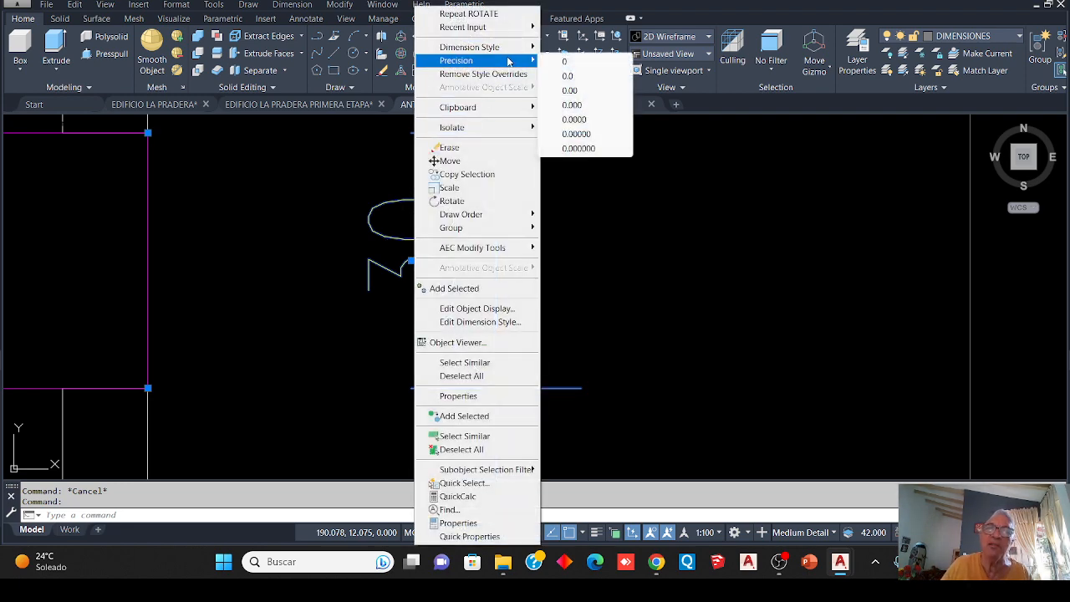
click(575, 77)
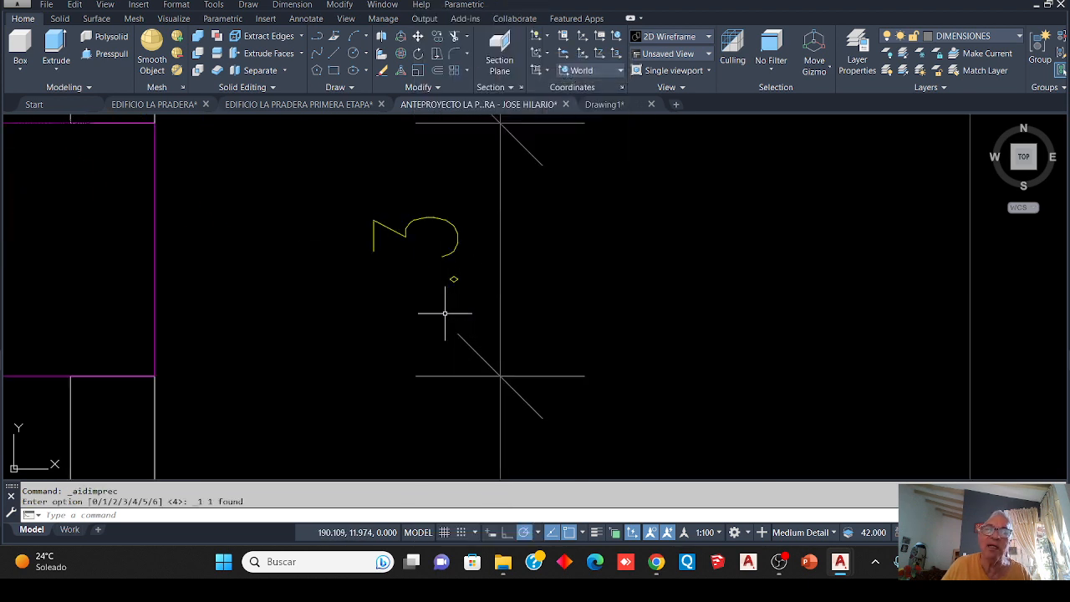
Set the bathroom column dimension's precision to two decimal places (0.00)
click(448, 219)
right_click(448, 219)
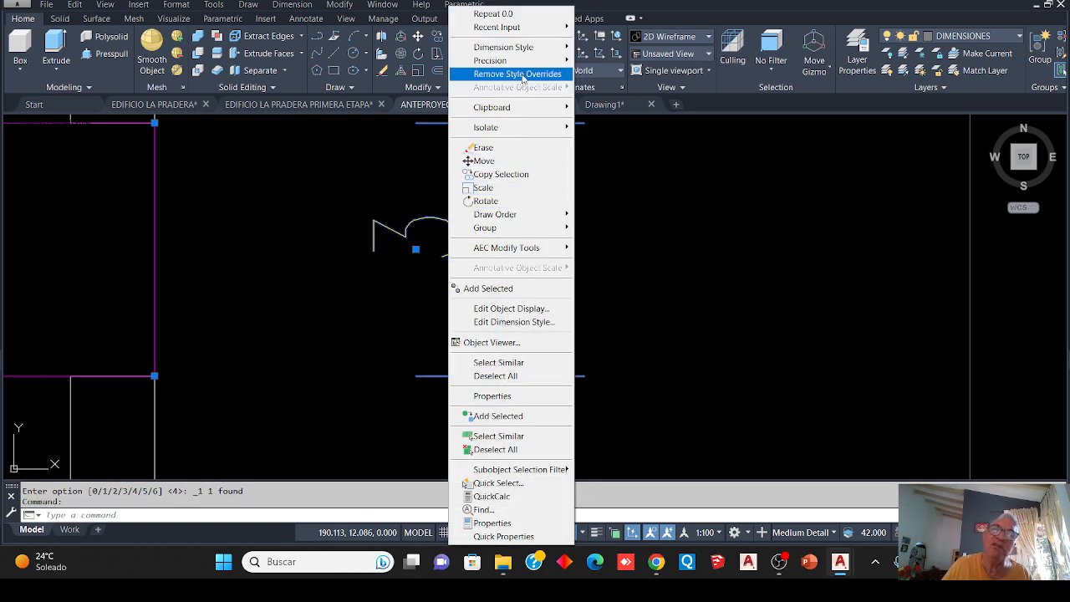
mouse_move(527, 64)
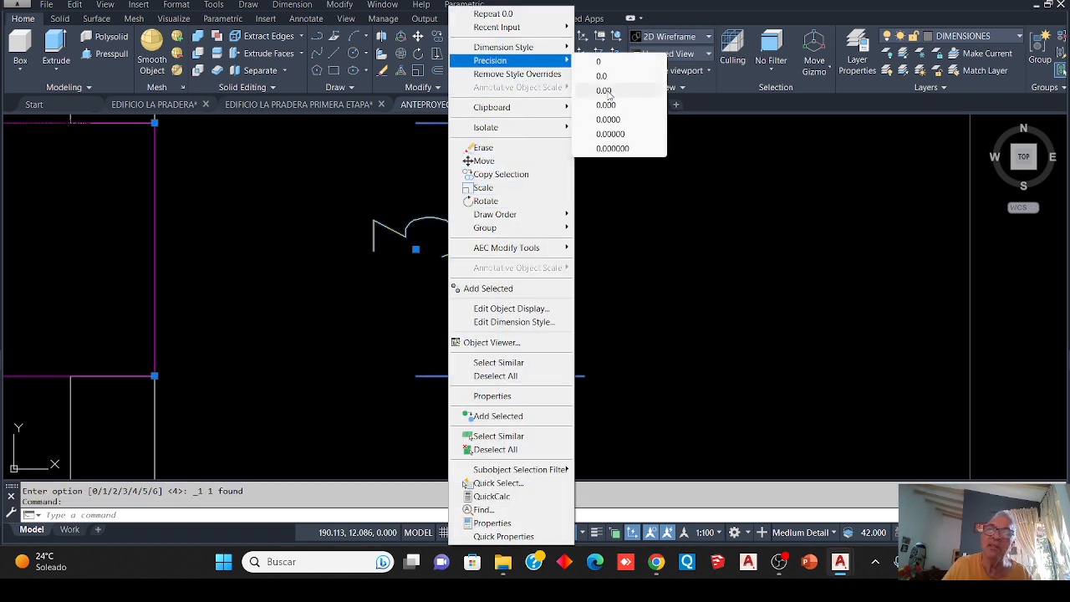
click(605, 90)
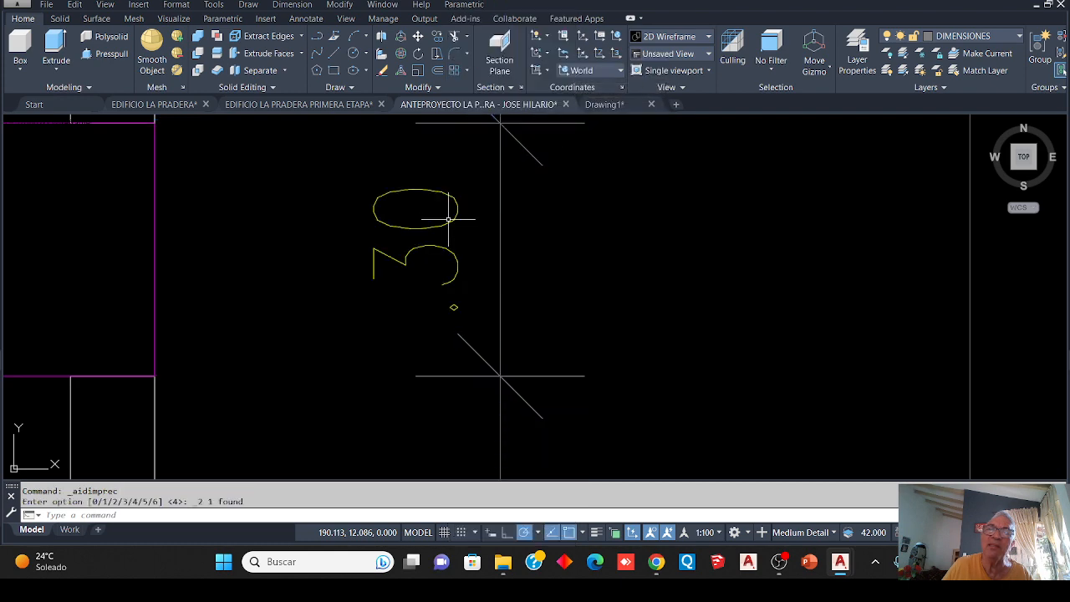
Dimension vertically from the shower's upper outer corner to the midpoint of the wall's end, placing the dimension line just outside the outer wall
scroll(401, 322, down, 5)
scroll(396, 331, up, 3)
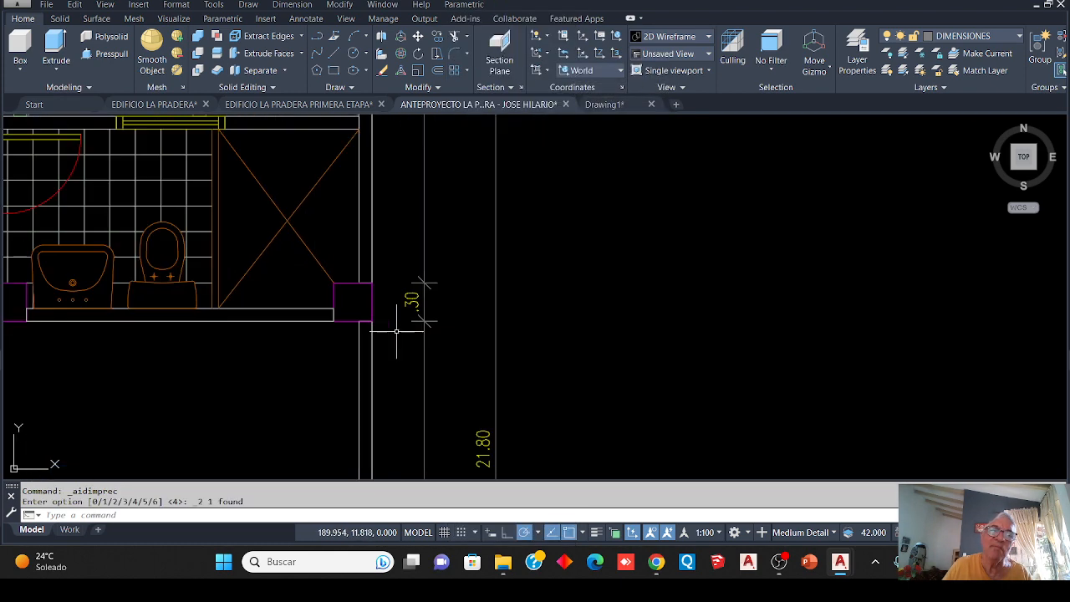
scroll(390, 316, down, 1)
middle_drag(389, 315, 412, 393)
scroll(382, 339, up, 4)
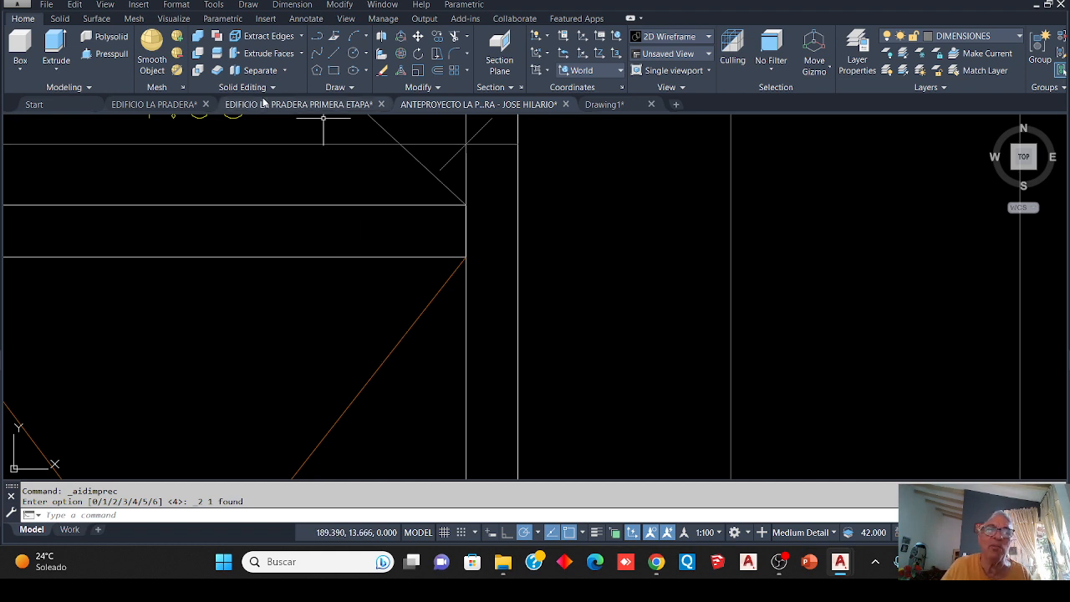
click(306, 18)
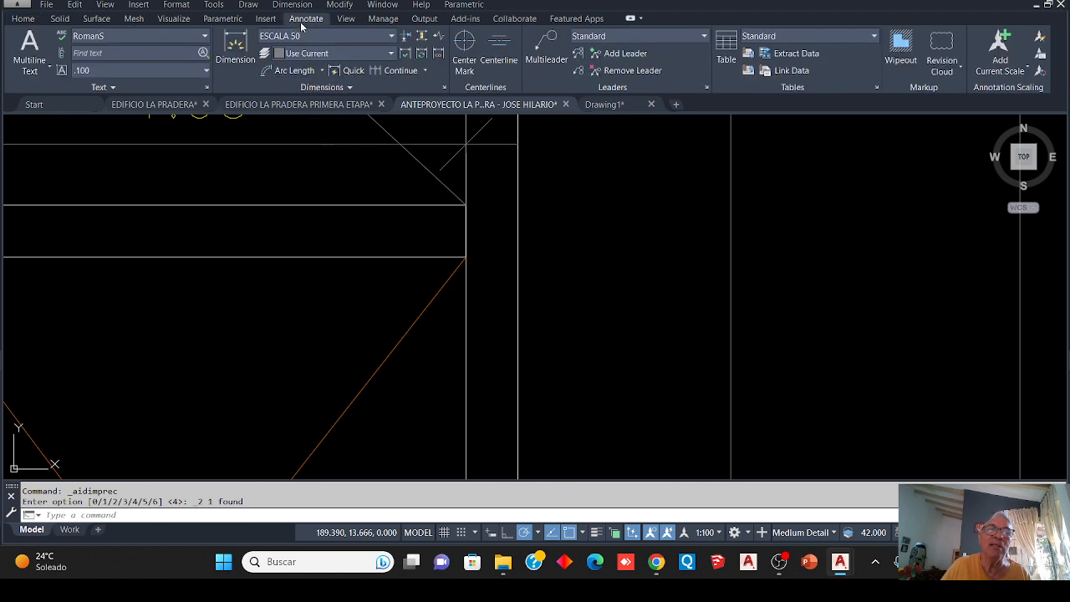
click(236, 46)
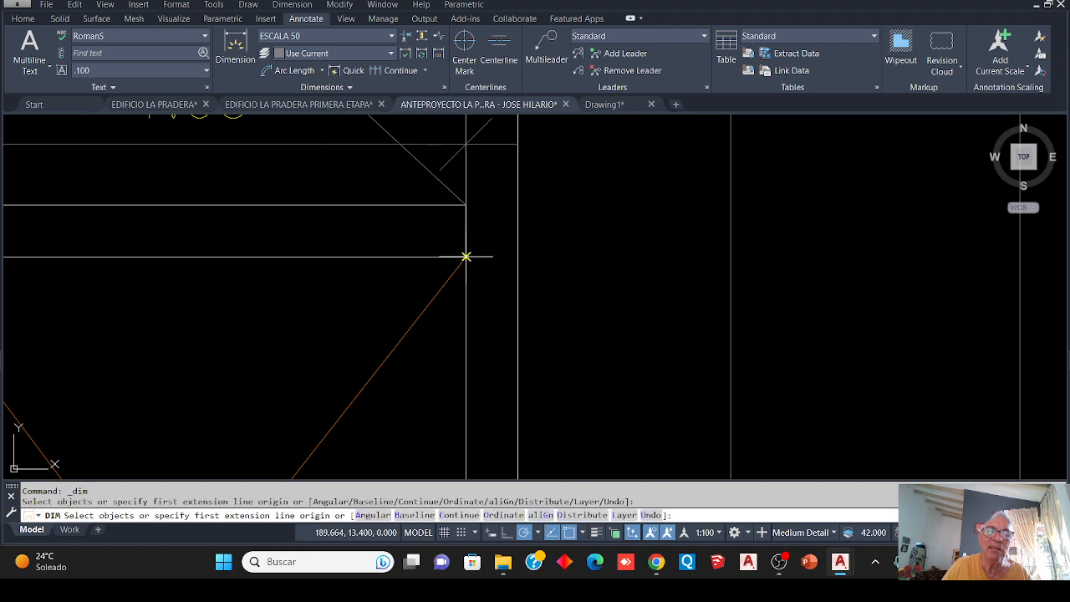
click(465, 257)
click(465, 231)
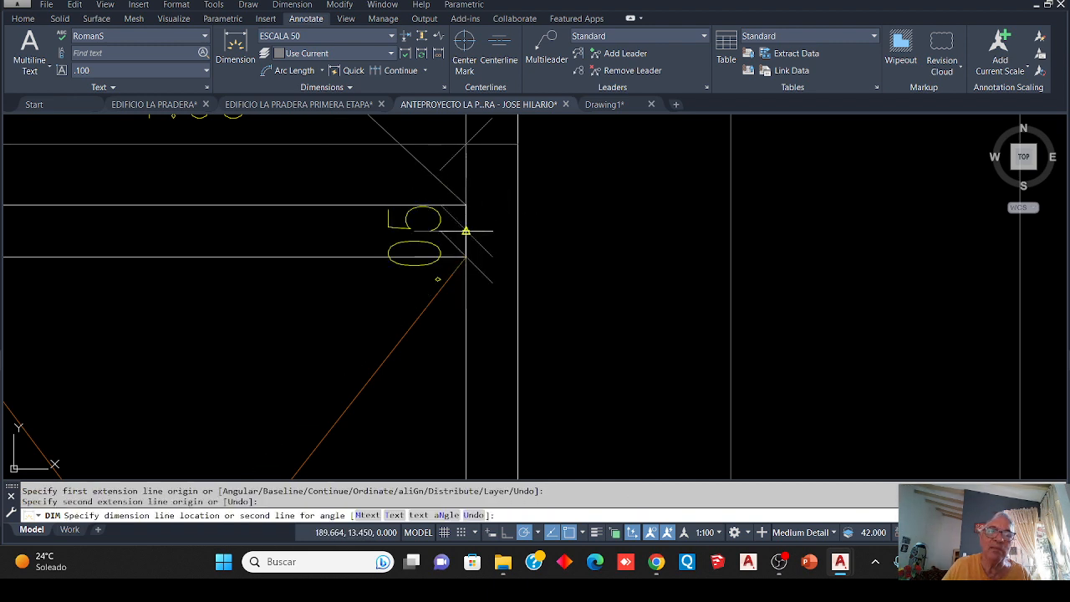
click(636, 245)
Examine the short new dimension's text and extension lines beside the outer wall and end the Dimension command
scroll(506, 277, down, 2)
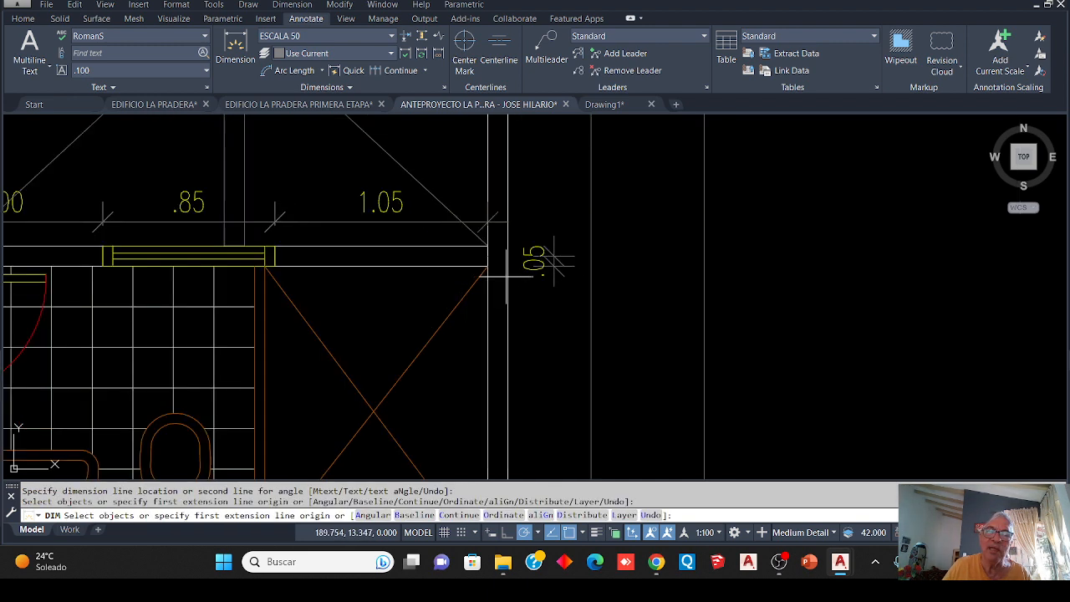
scroll(578, 275, up, 2)
scroll(578, 275, down, 2)
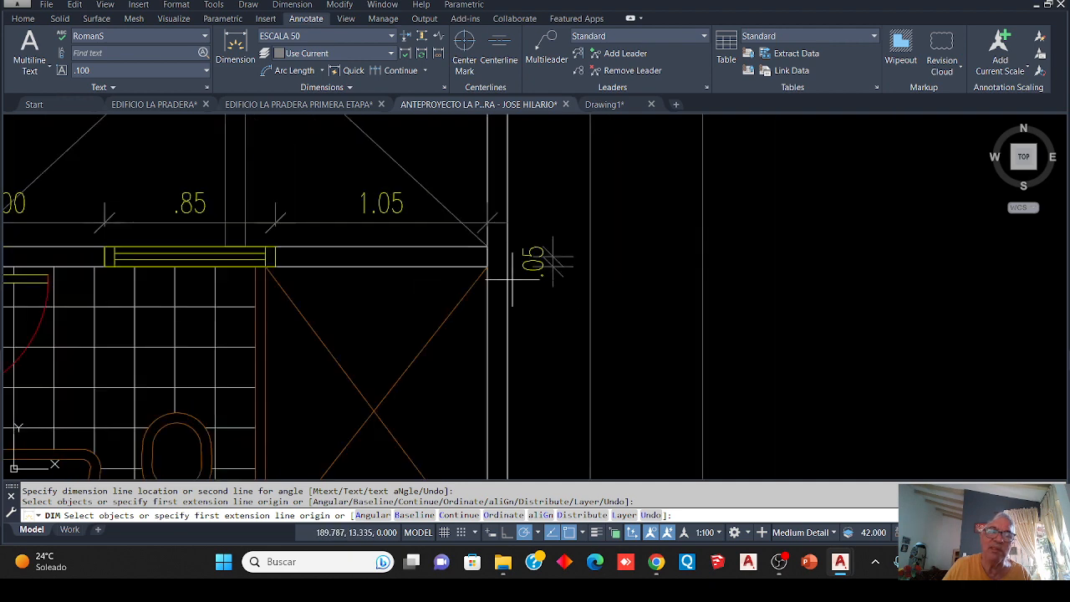
scroll(503, 267, up, 3)
scroll(519, 292, down, 2)
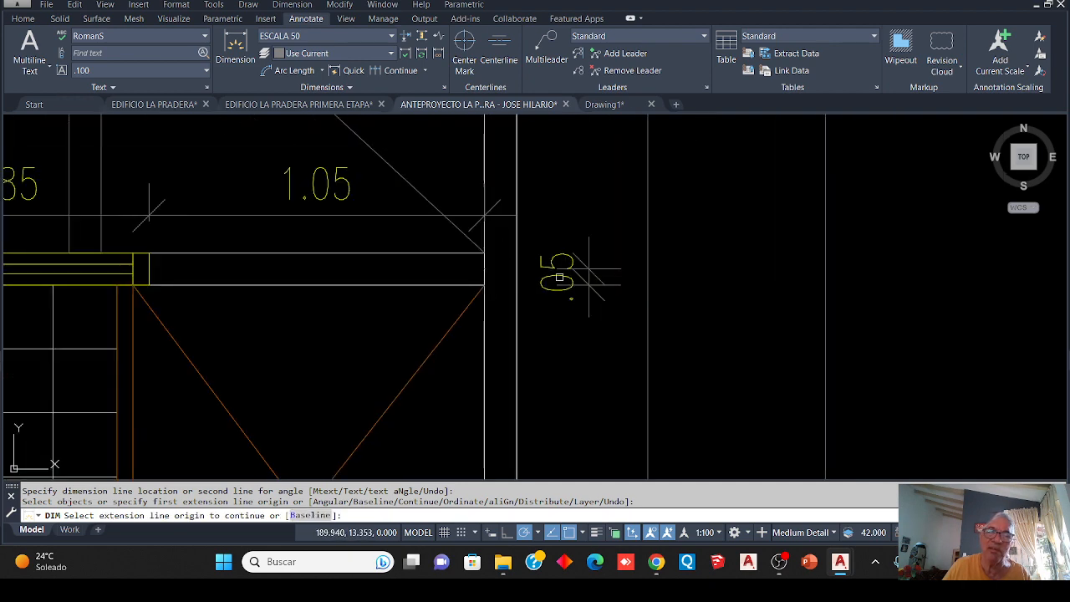
scroll(568, 272, up, 2)
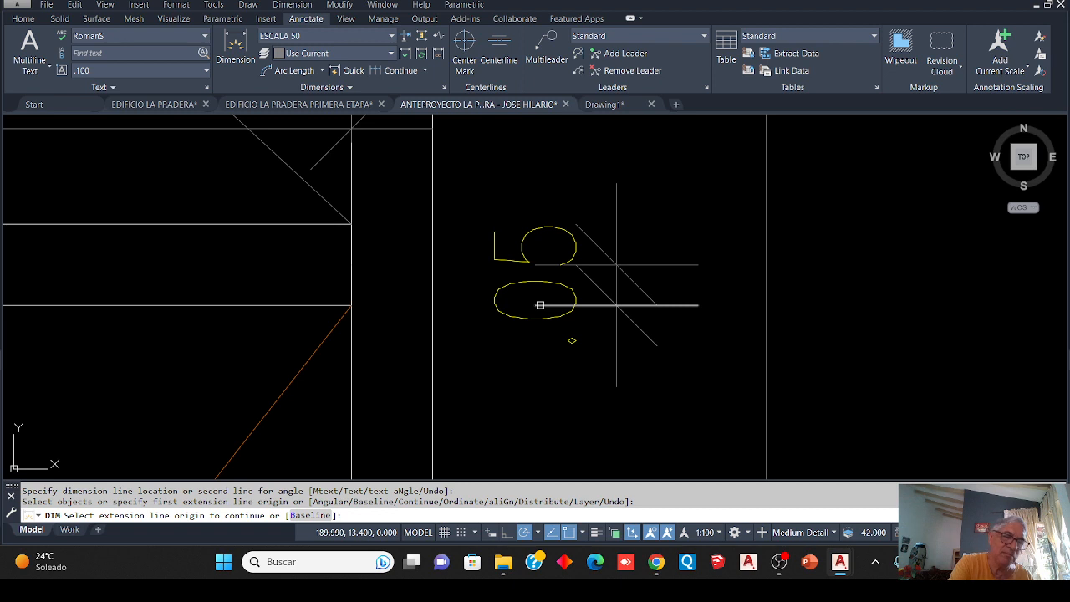
key(Escape)
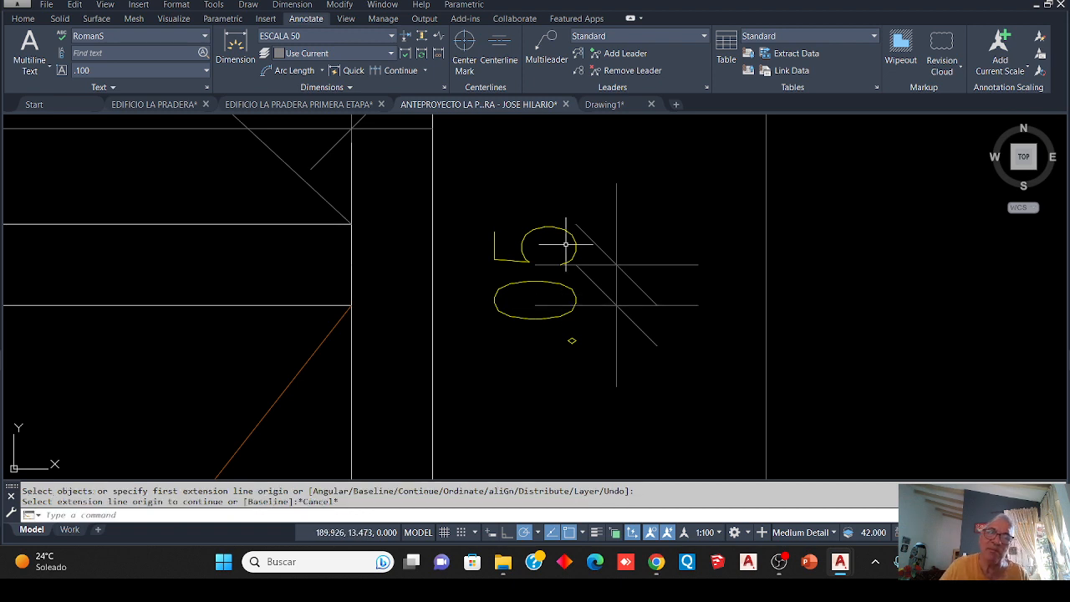
Stretch the short vertical dimension's lower extension origin at the shower corner 0.025 straight down, then deselect the dimension
scroll(565, 244, up, 4)
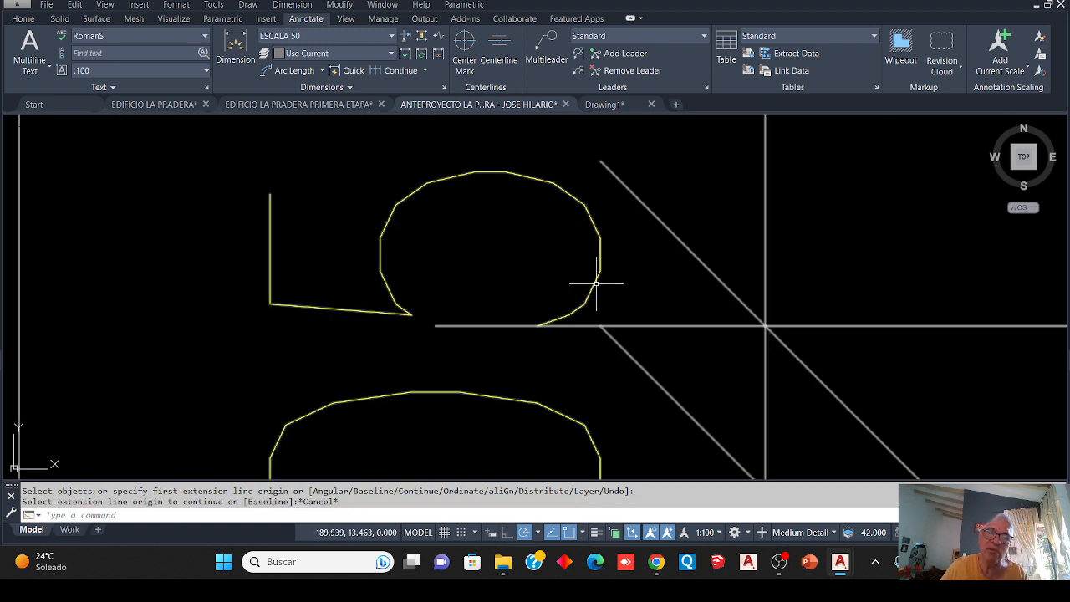
scroll(490, 318, down, 2)
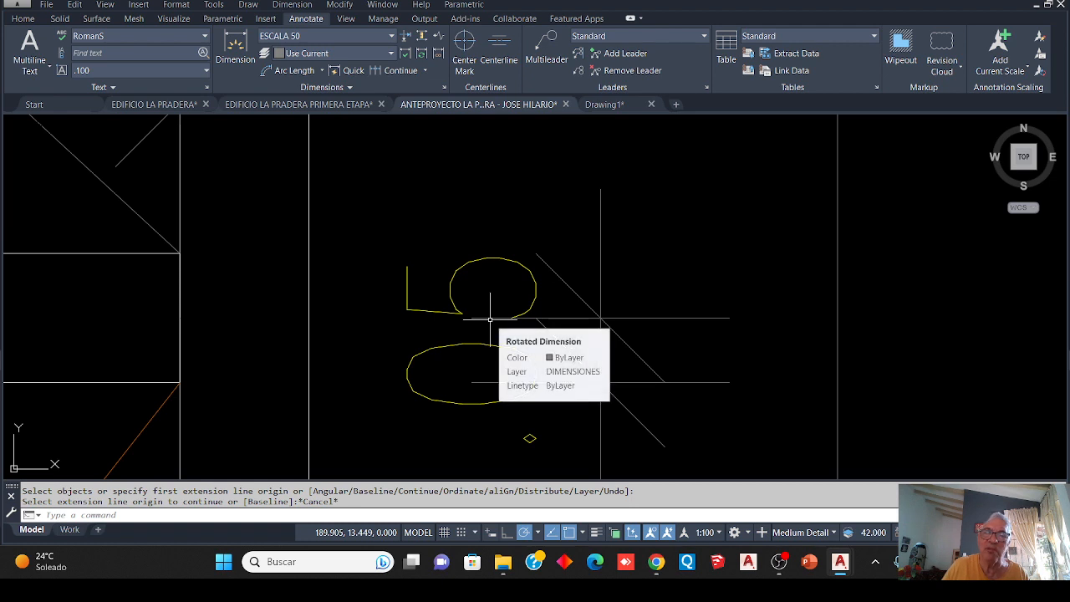
click(580, 318)
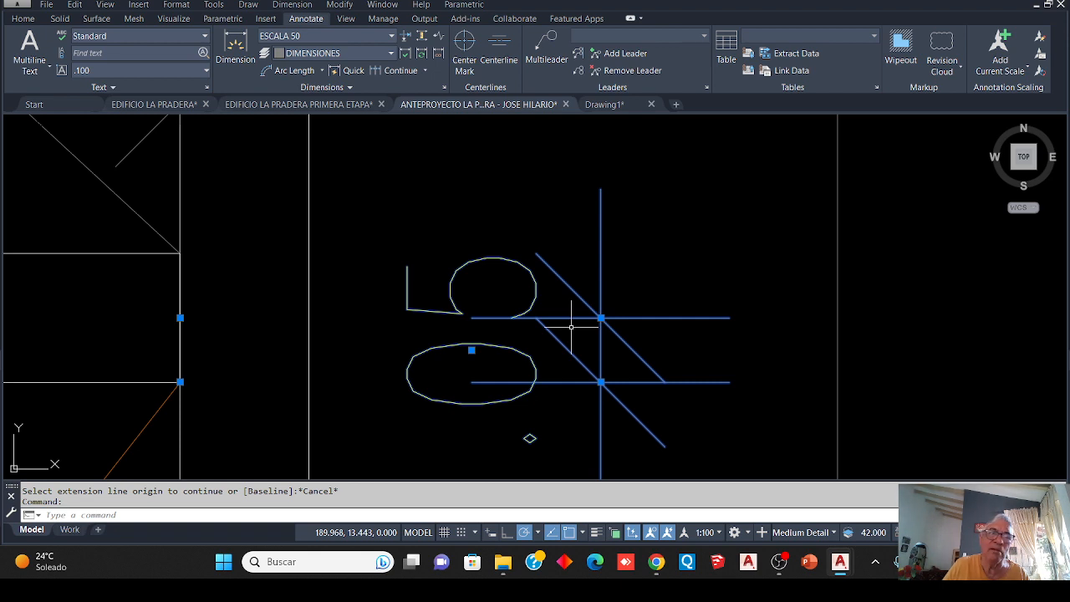
click(178, 381)
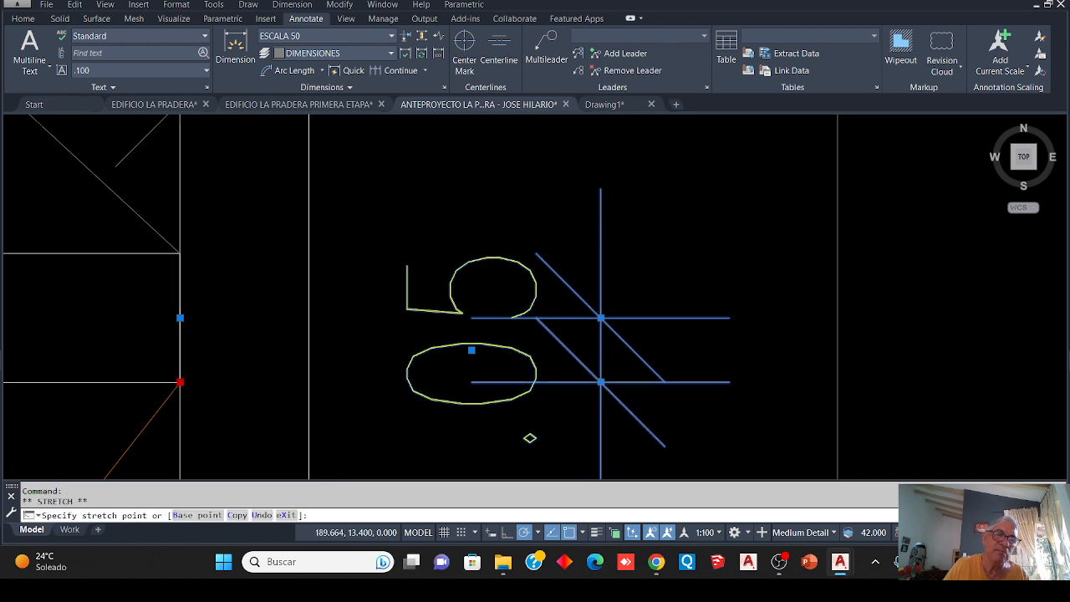
scroll(180, 384, down, 2)
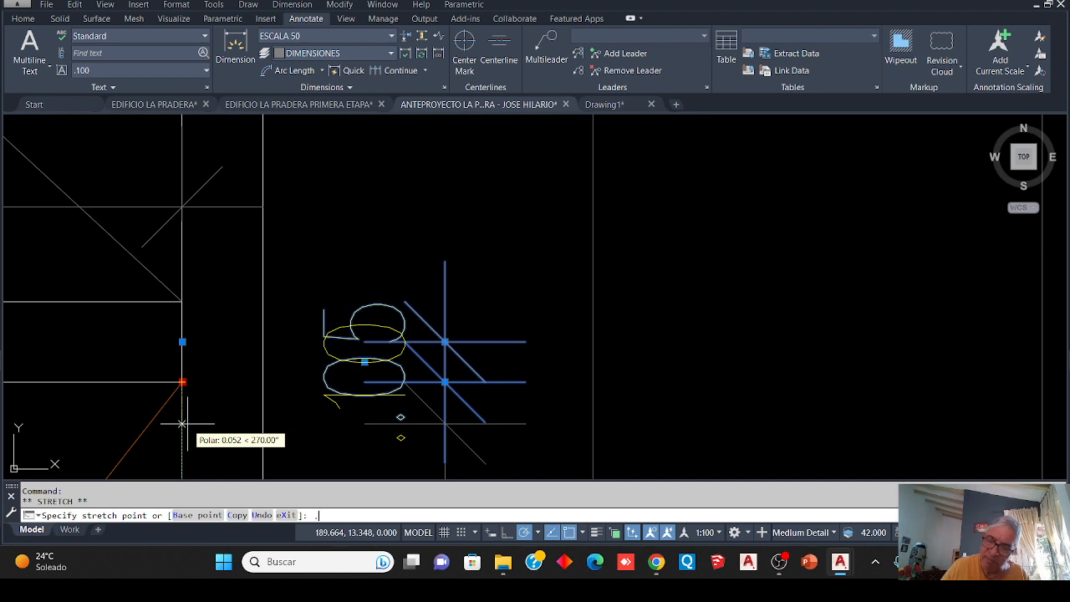
key(Return)
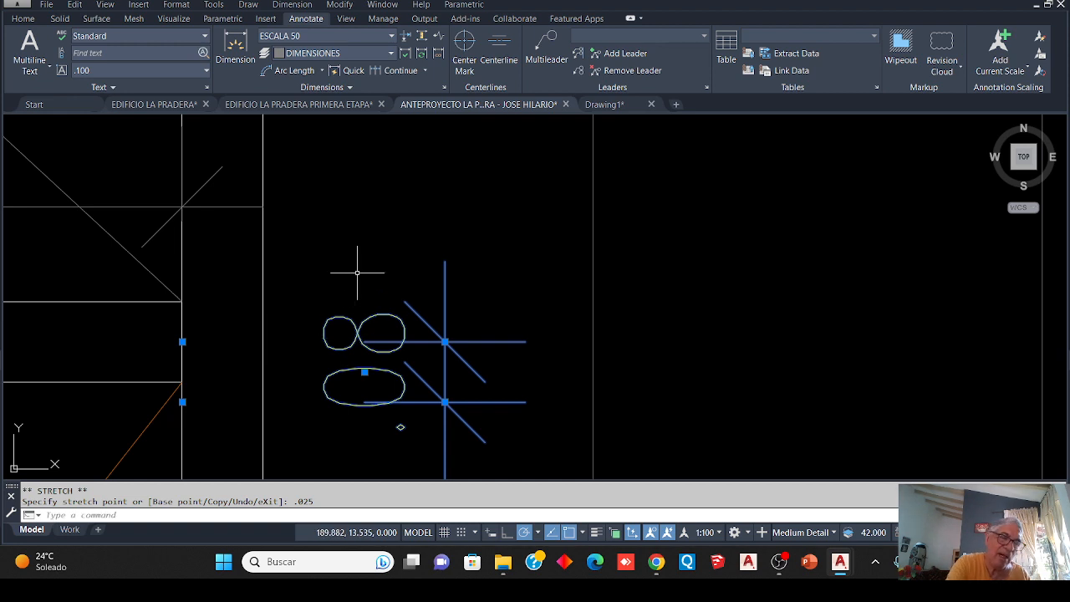
key(Escape)
key(Escape)
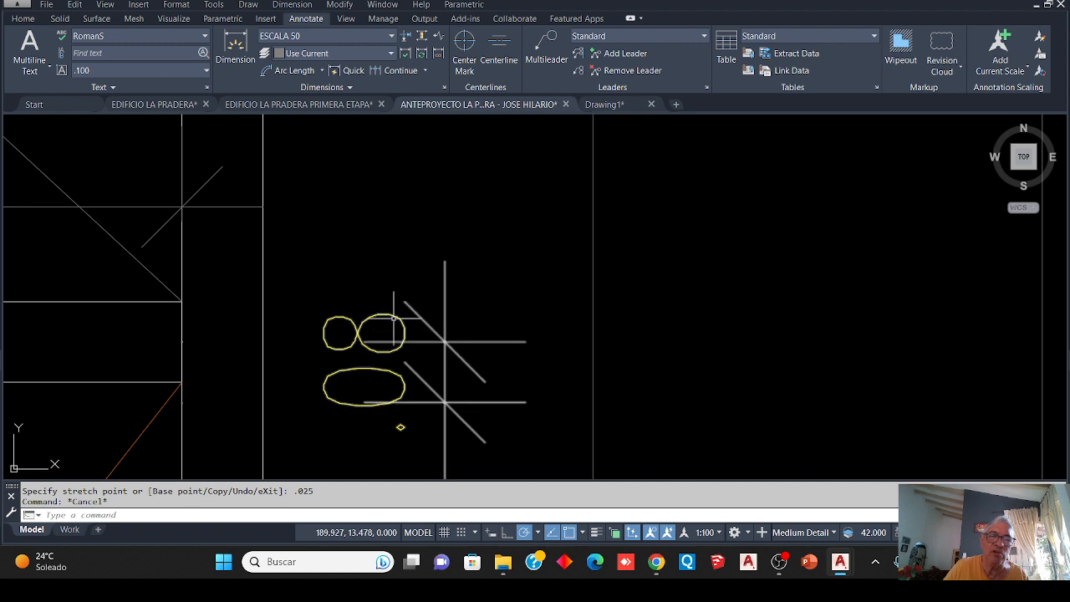
Set the precision of the short vertical dimension beside the outer wall to three decimal places (0.000)
click(391, 316)
right_click(391, 316)
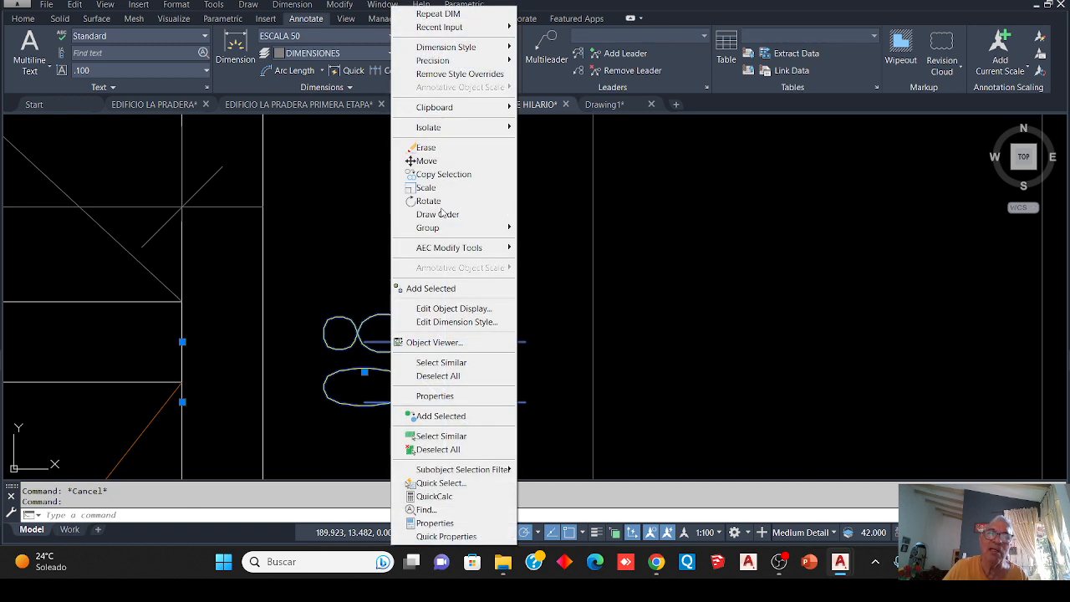
mouse_move(488, 64)
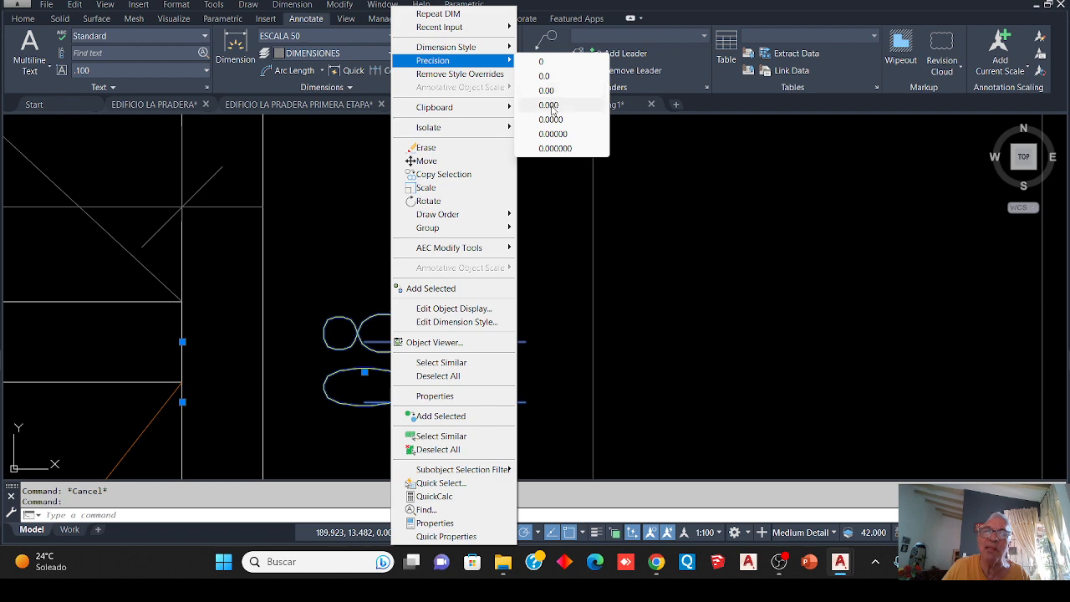
click(548, 106)
Examine the short three-decimal dimension beside the shower wall and the vertical 4.50 dimension farther down the outer wall
scroll(430, 322, up, 4)
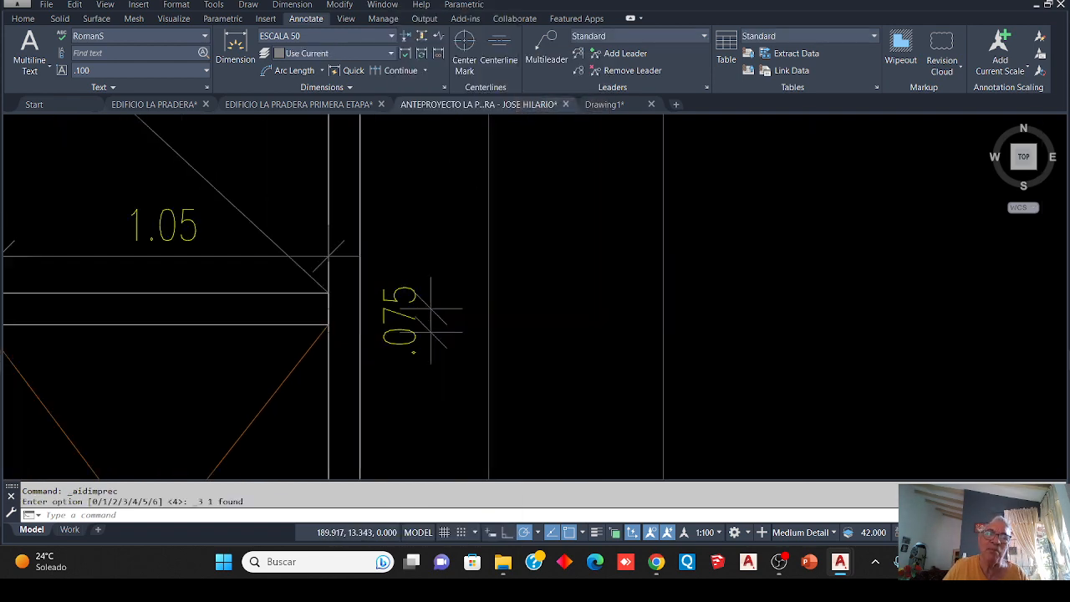
scroll(431, 322, up, 4)
scroll(430, 243, down, 7)
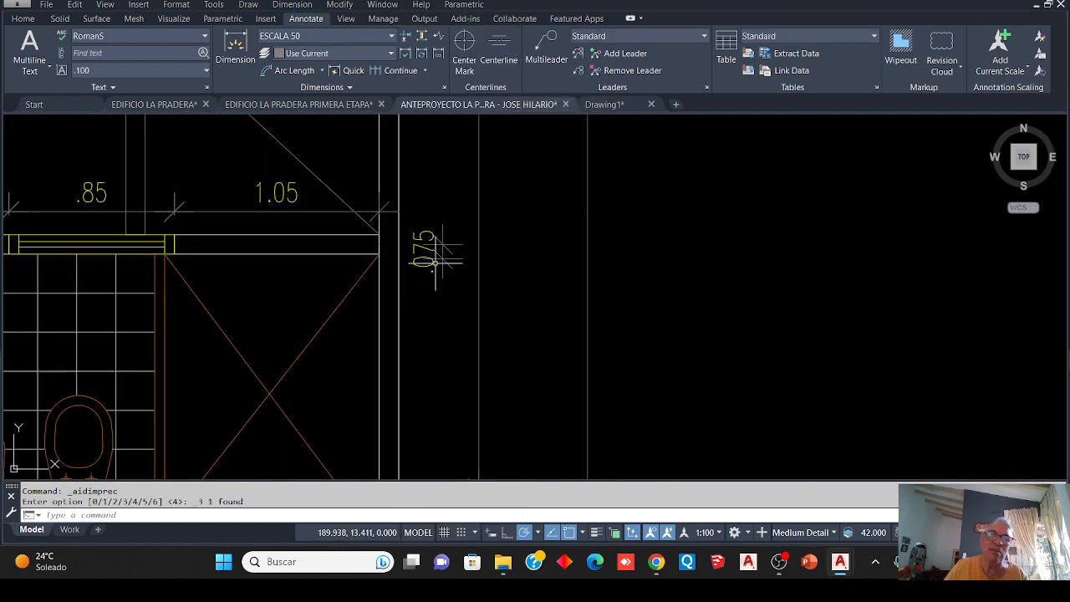
middle_drag(435, 261, 470, 355)
scroll(476, 355, up, 5)
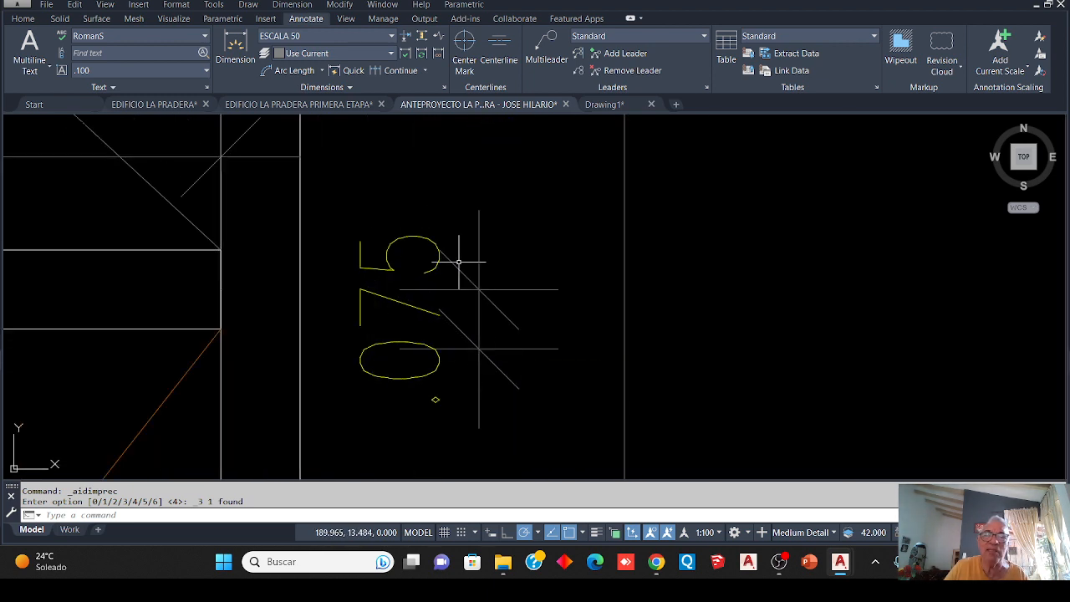
scroll(449, 267, down, 3)
scroll(448, 259, up, 4)
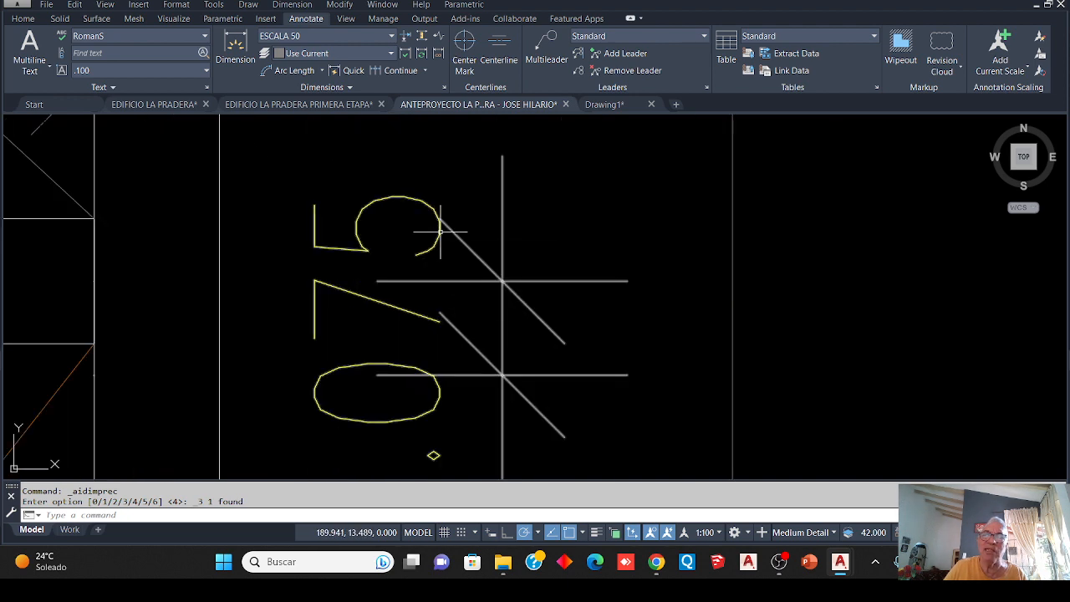
mouse_move(441, 231)
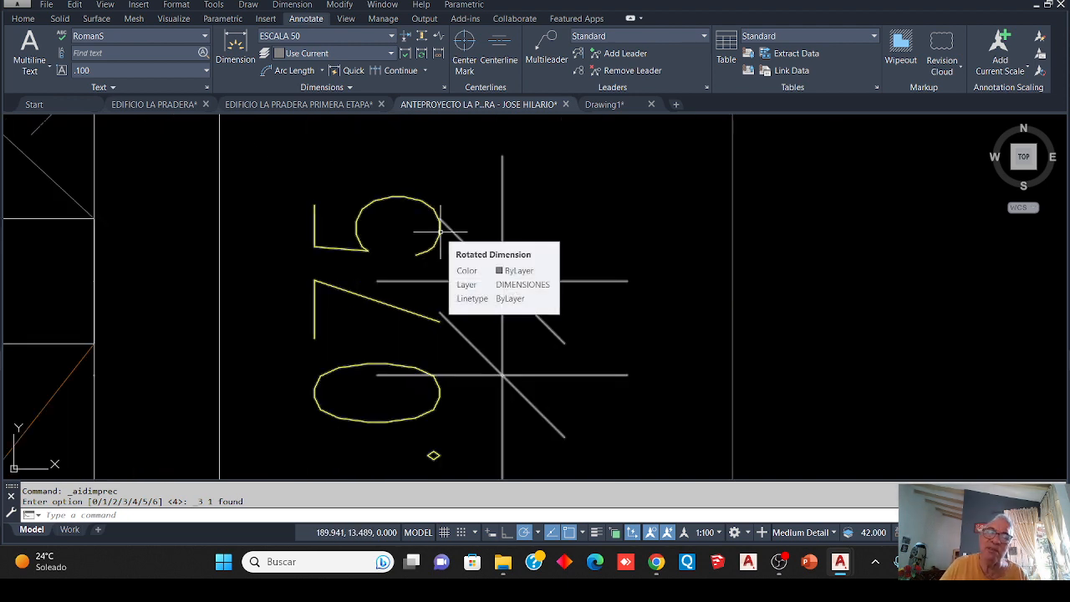
scroll(441, 231, down, 8)
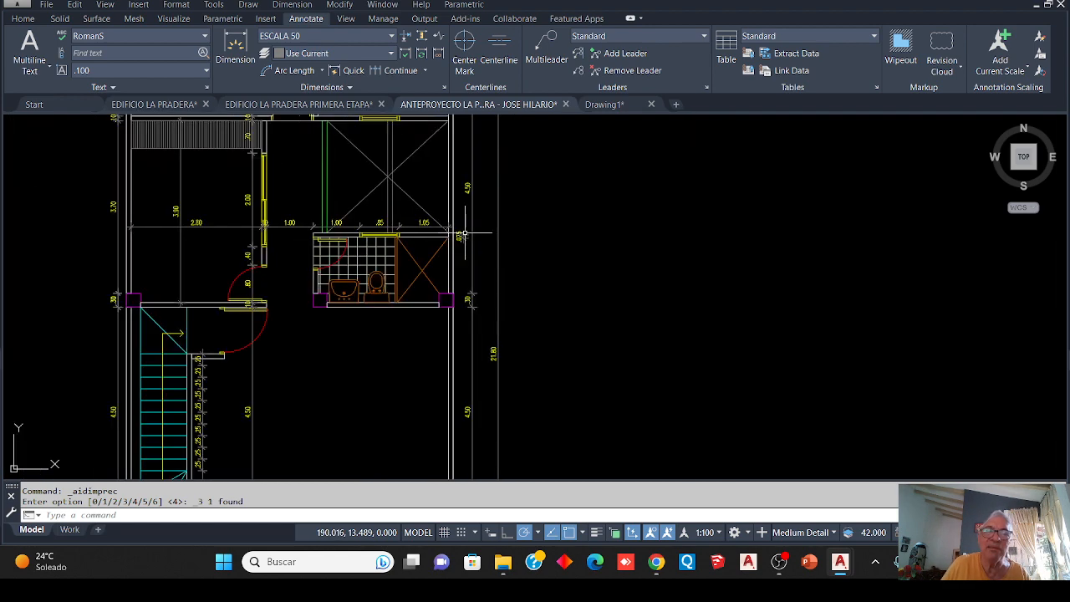
scroll(465, 234, up, 3)
scroll(464, 235, down, 2)
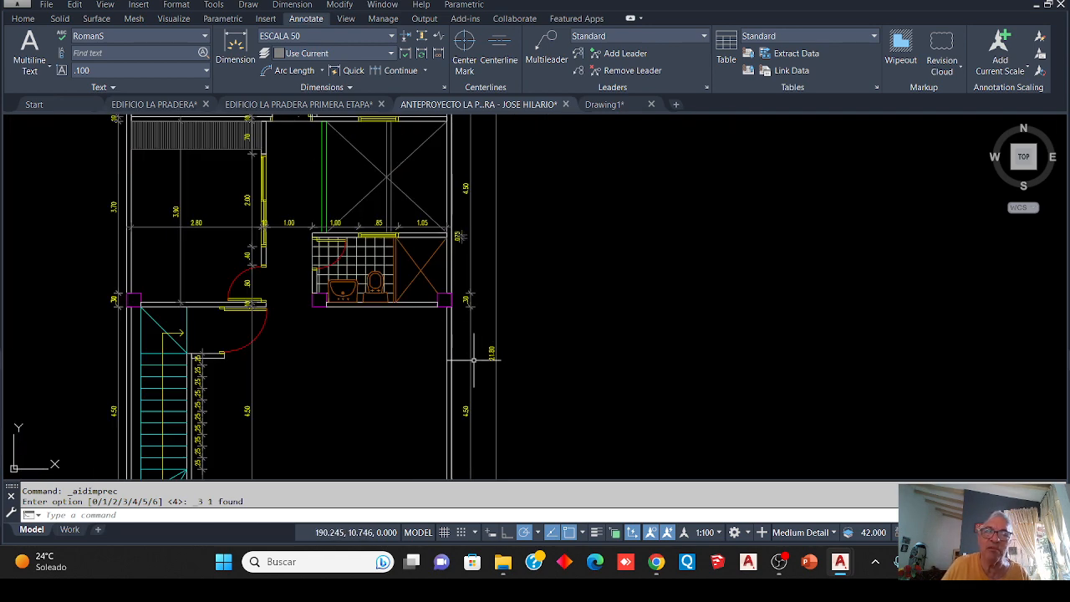
scroll(454, 427, up, 5)
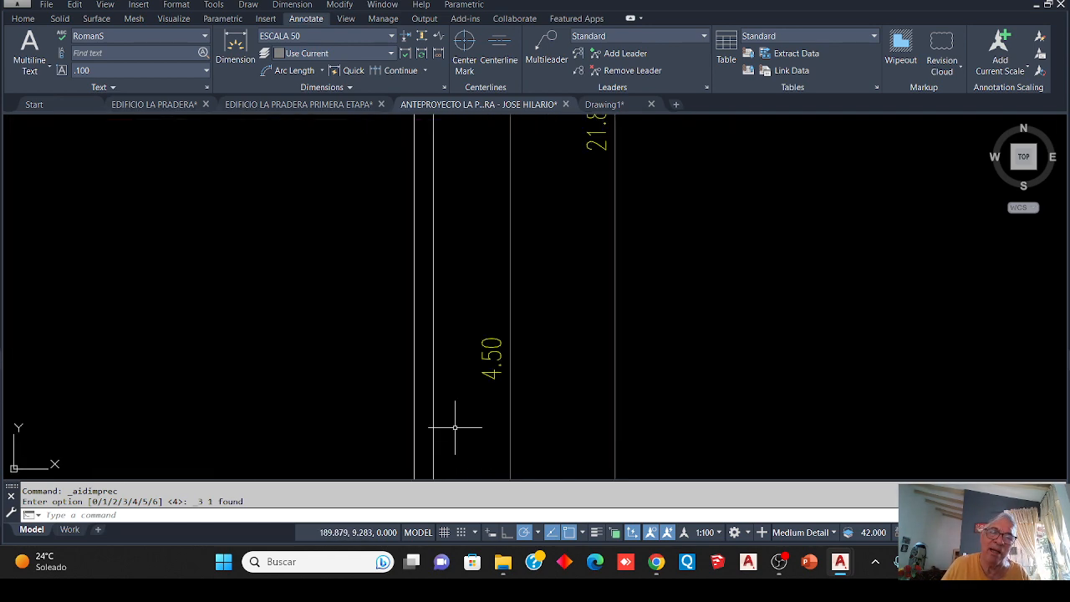
scroll(487, 394, up, 4)
scroll(484, 396, down, 4)
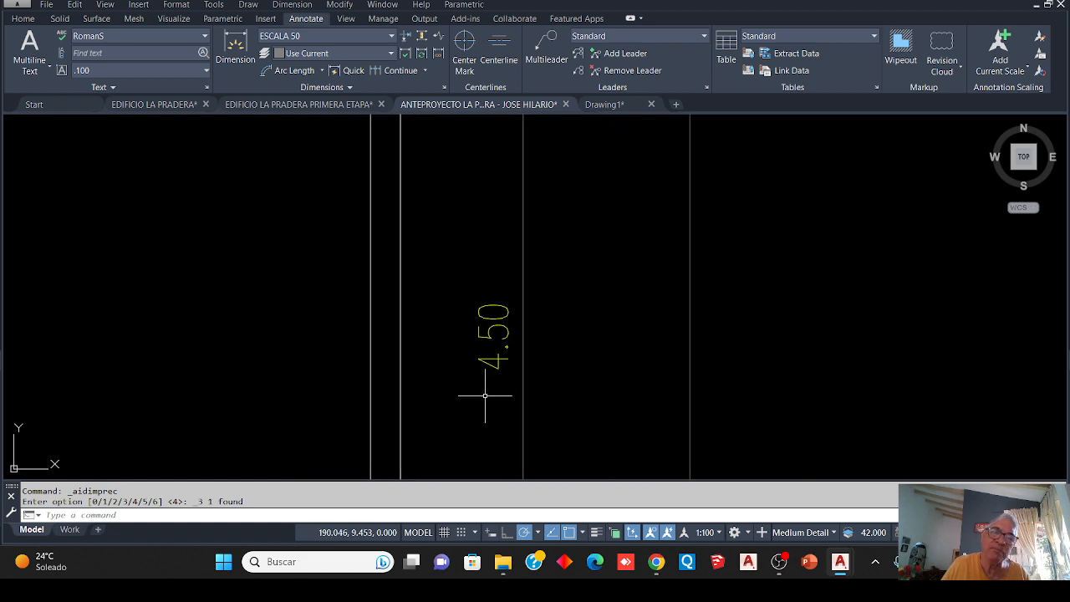
scroll(485, 394, down, 4)
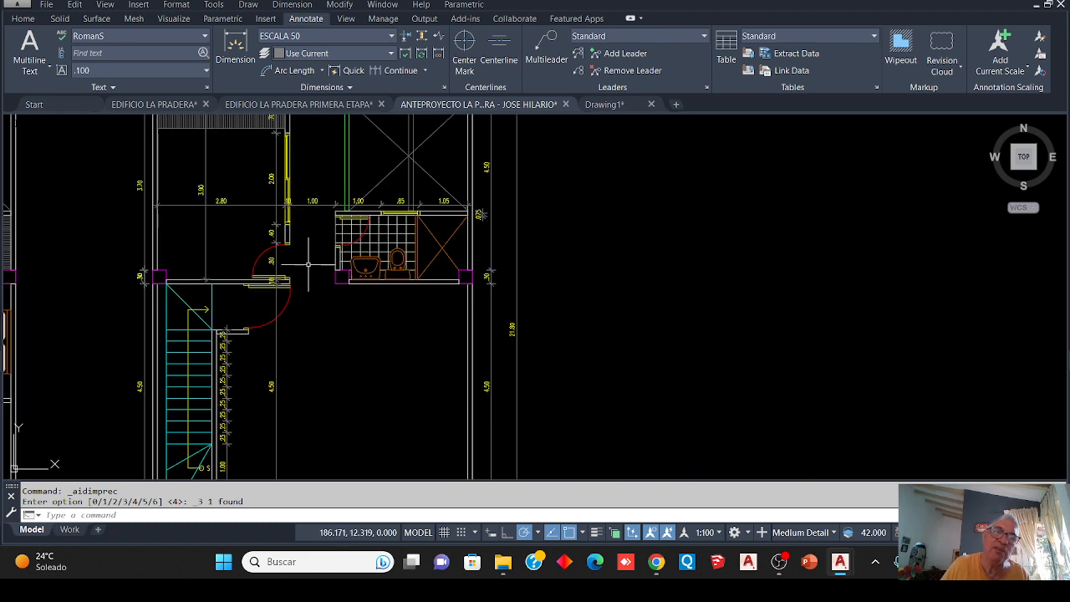
Set the precision of the horizontal 1.00 dimension between the interior wall and the bathroom to no decimals (0)
scroll(301, 199, up, 8)
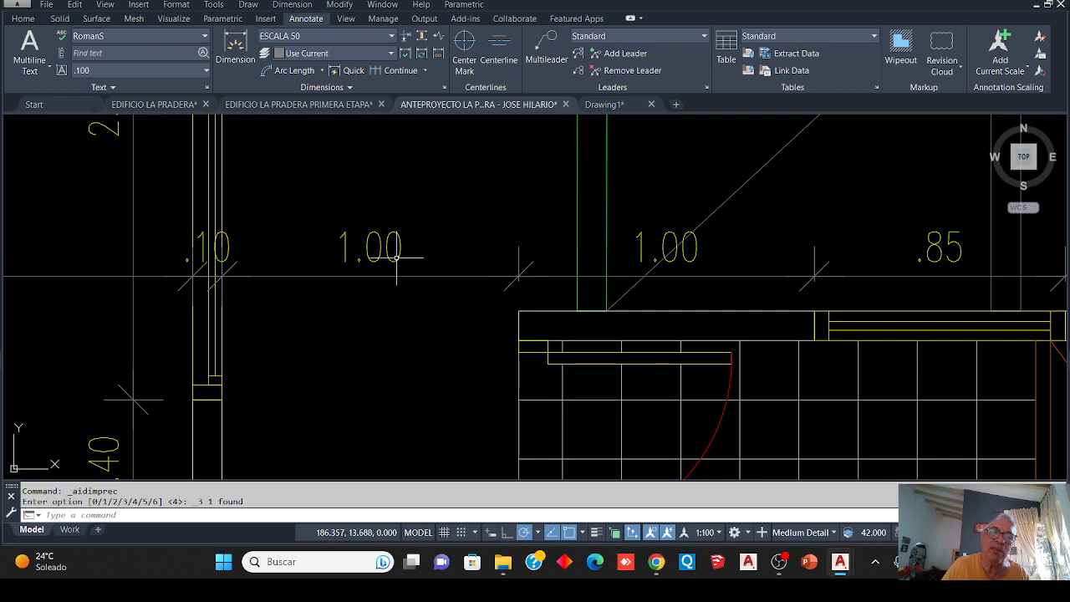
mouse_move(398, 258)
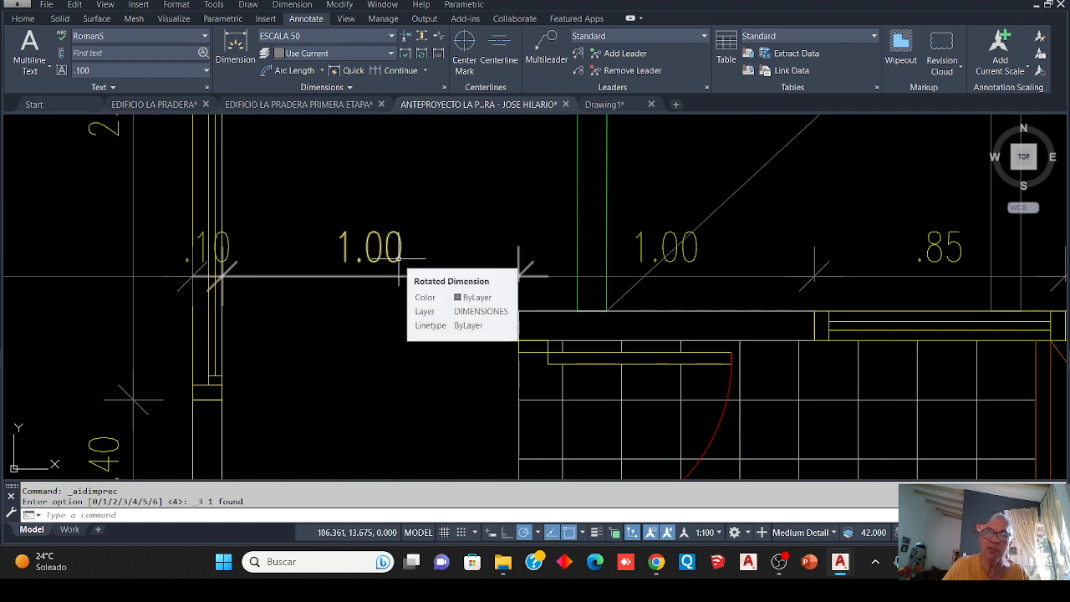
click(399, 260)
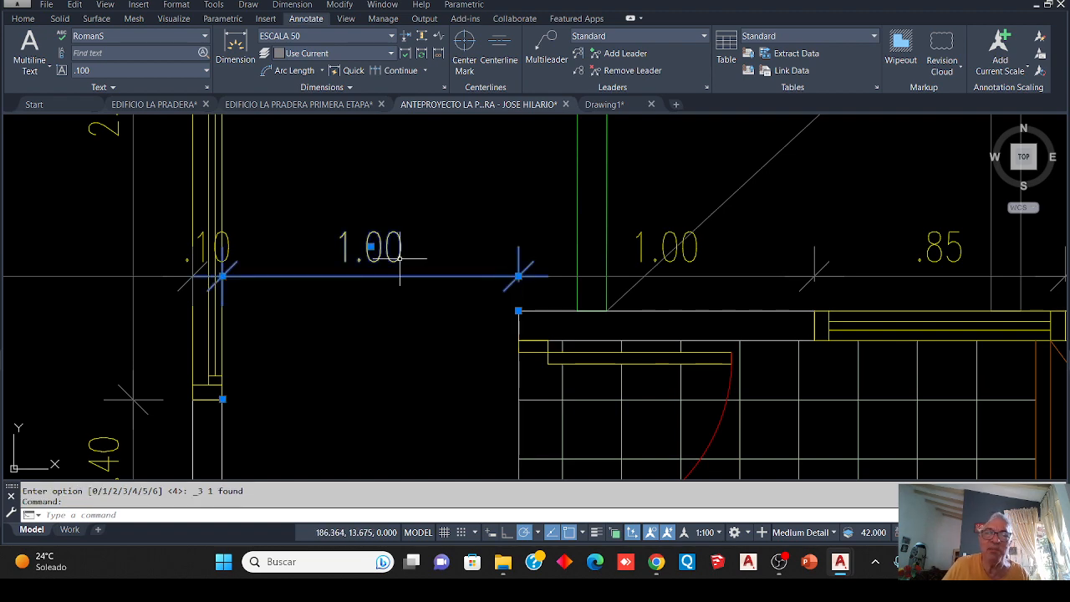
right_click(399, 259)
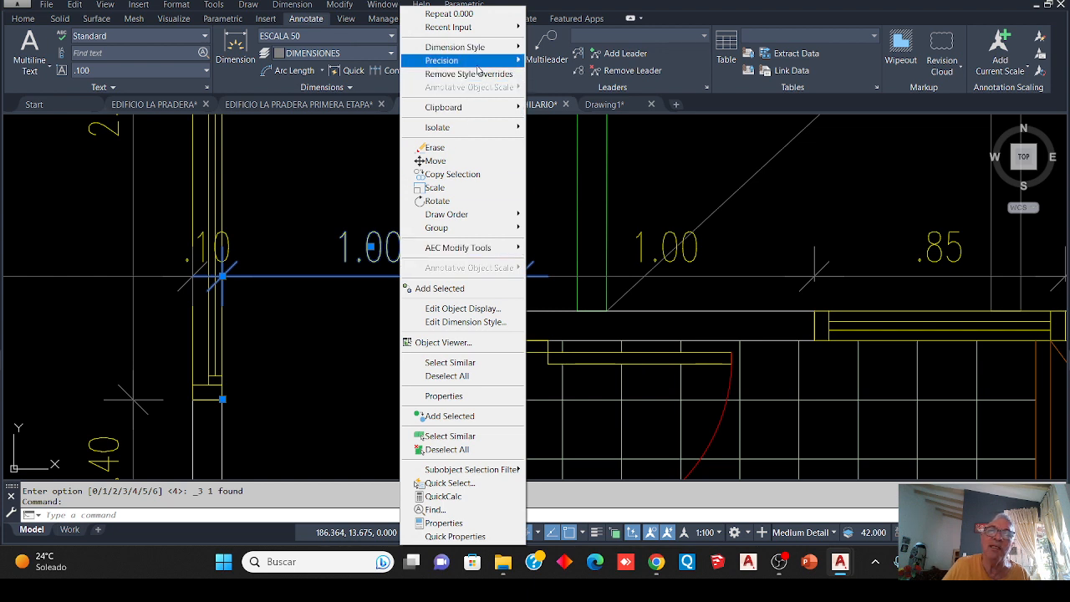
mouse_move(480, 64)
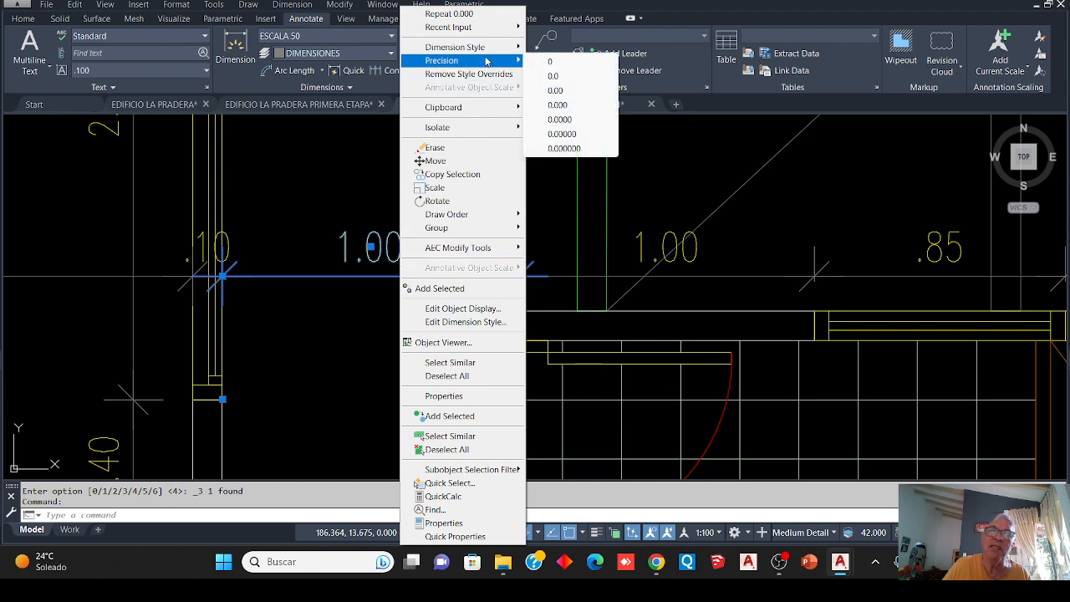
click(562, 62)
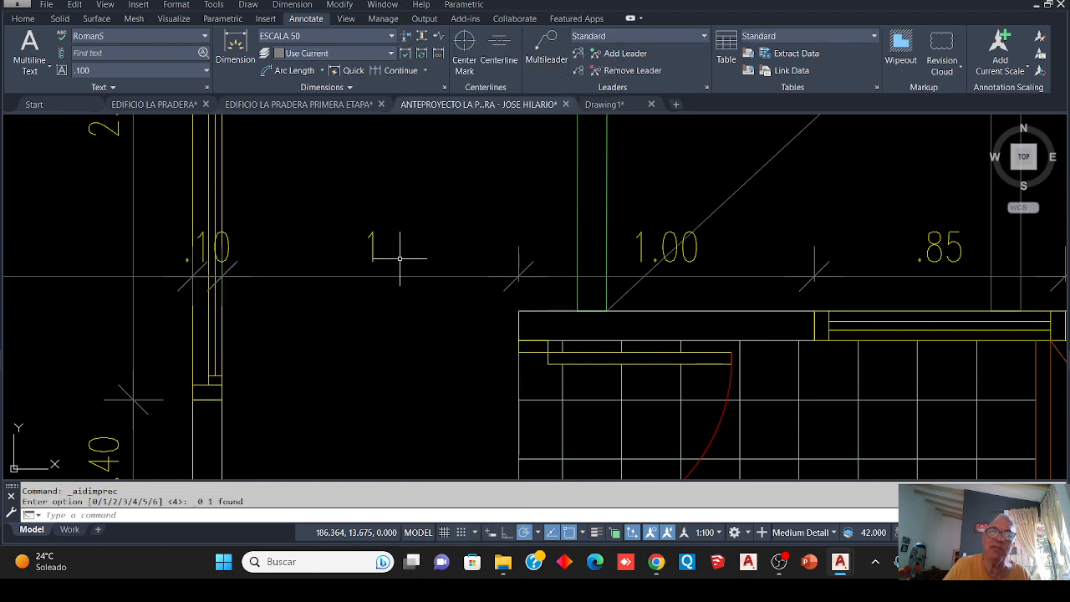
Set the precision of the horizontal 1.00 dimension above the bathroom door to no decimals (0)
click(663, 237)
right_click(666, 239)
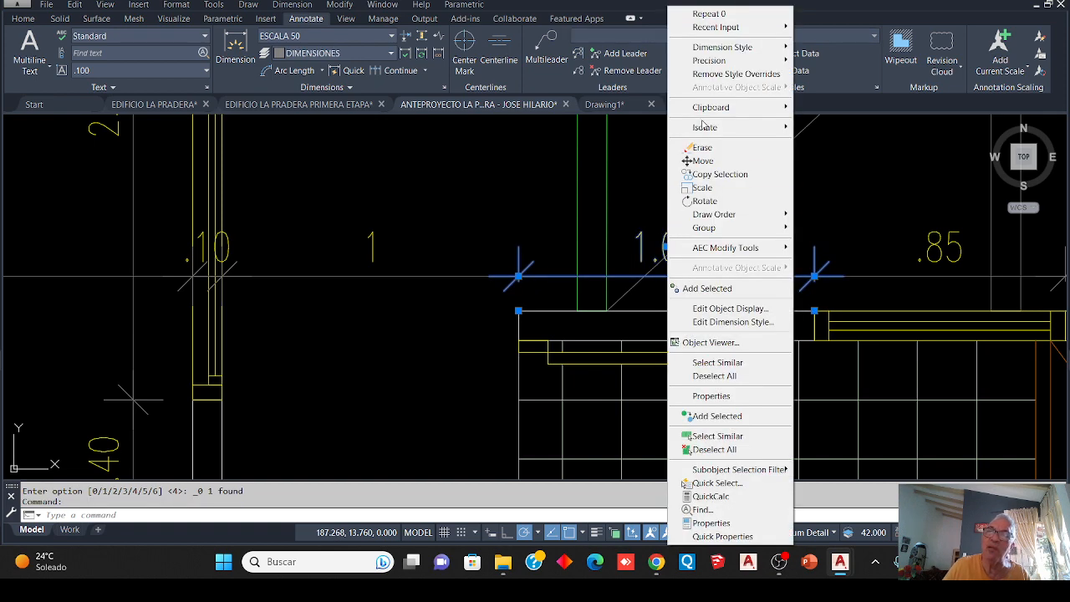
mouse_move(715, 60)
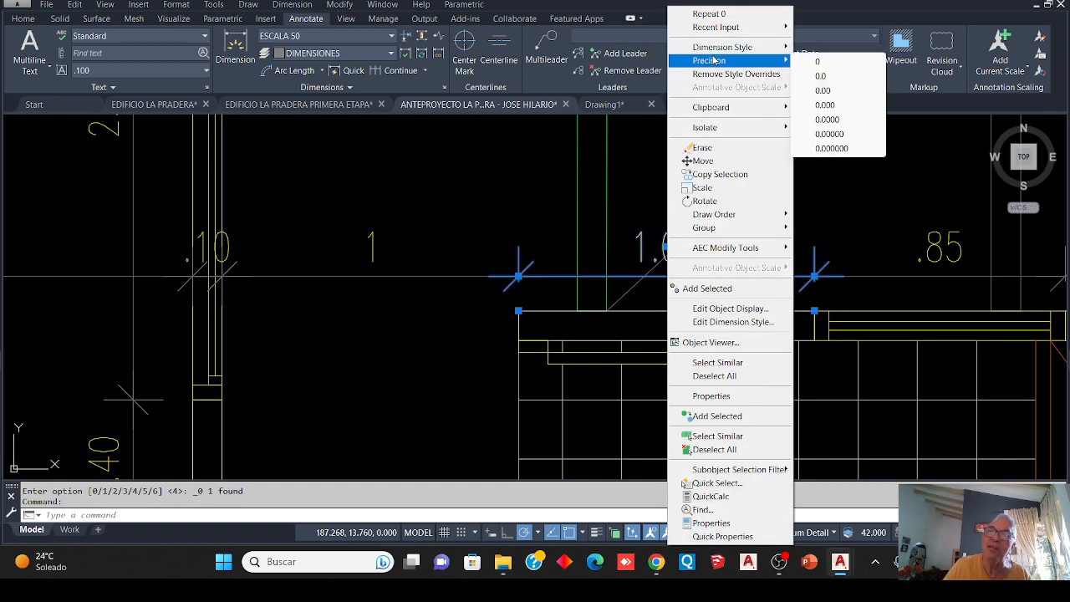
click(818, 62)
Set the precision of the horizontal dimension between the interior wall and the bathroom to two decimal places (0.00)
scroll(620, 257, down, 4)
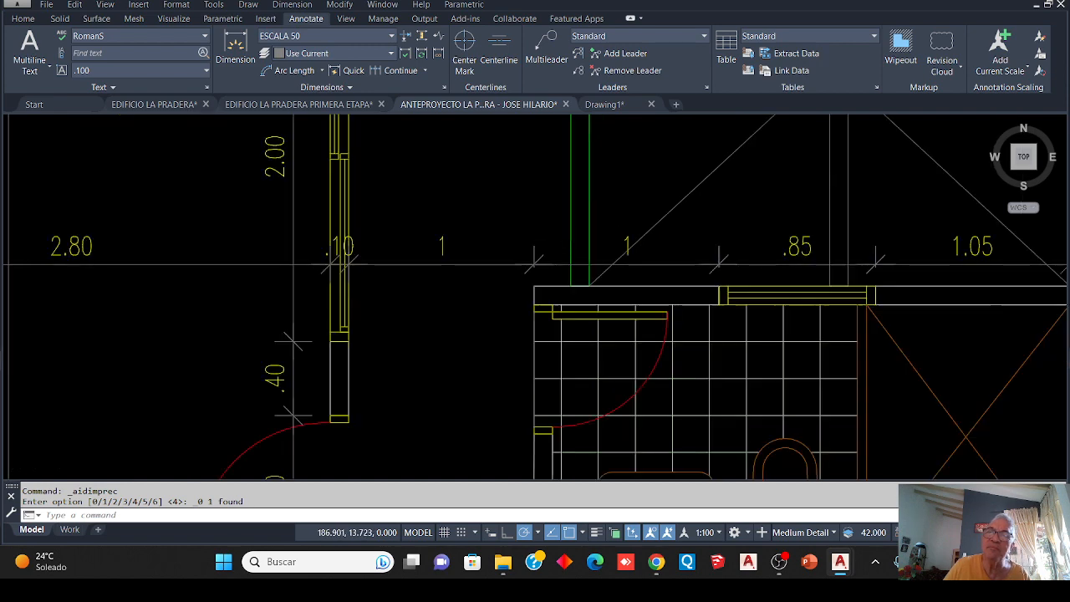
middle_drag(638, 249, 429, 245)
scroll(317, 248, up, 6)
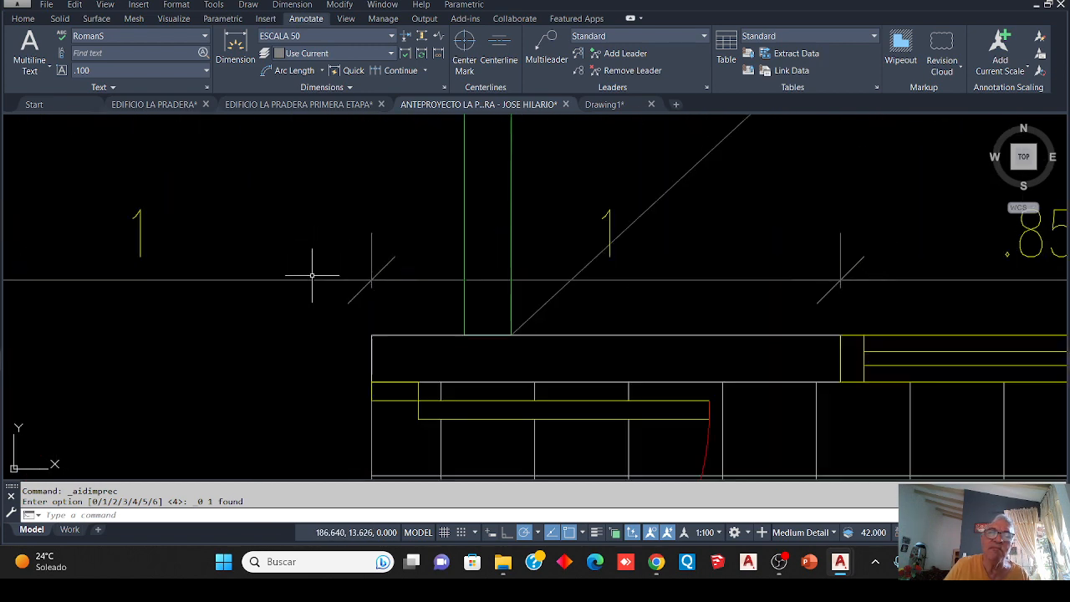
click(138, 233)
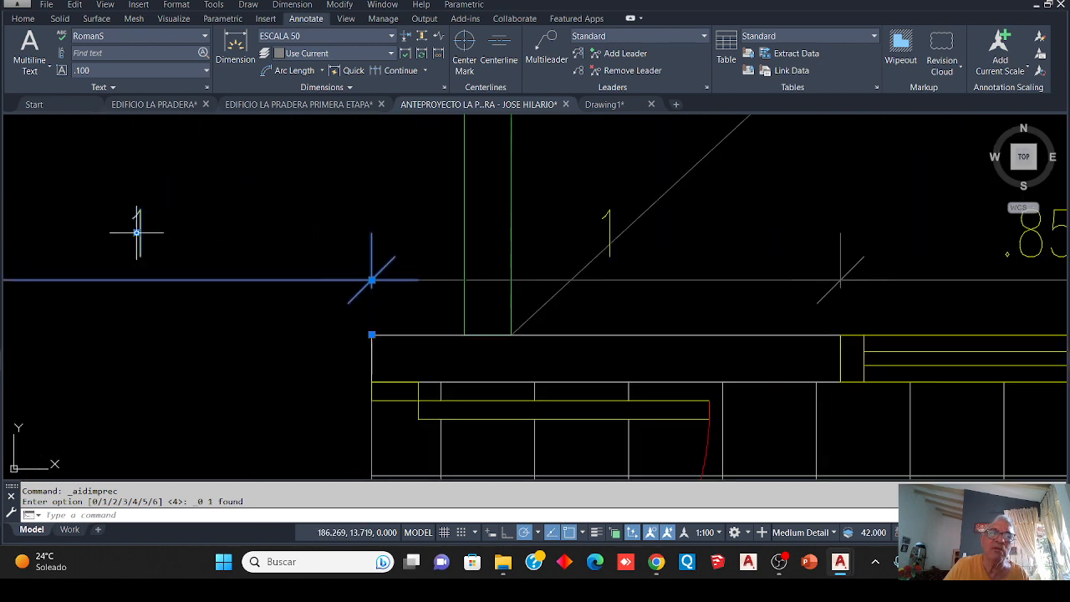
right_click(138, 232)
mouse_move(194, 66)
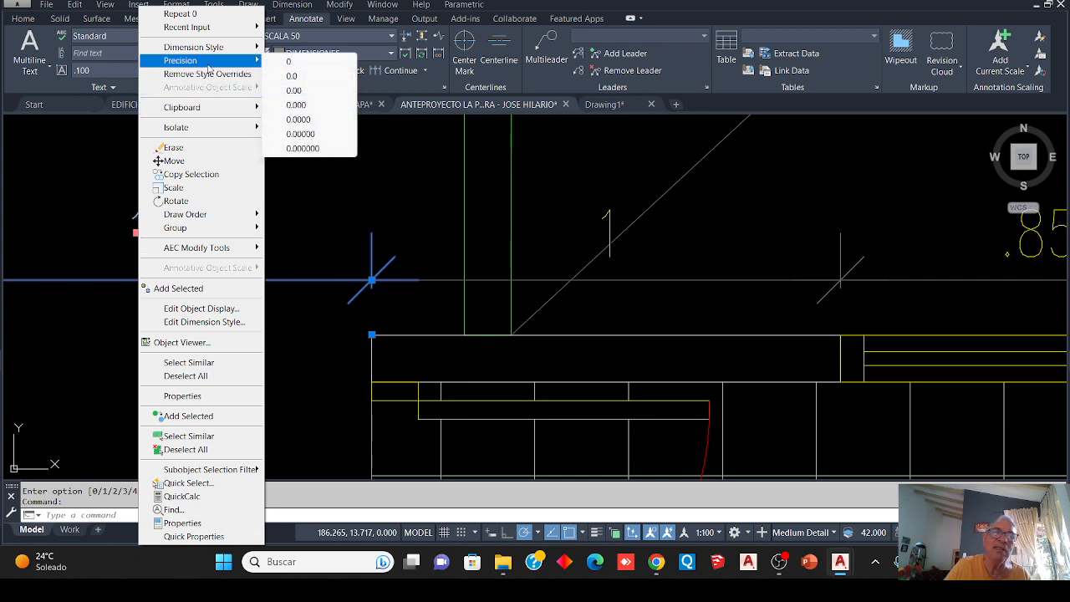
click(294, 90)
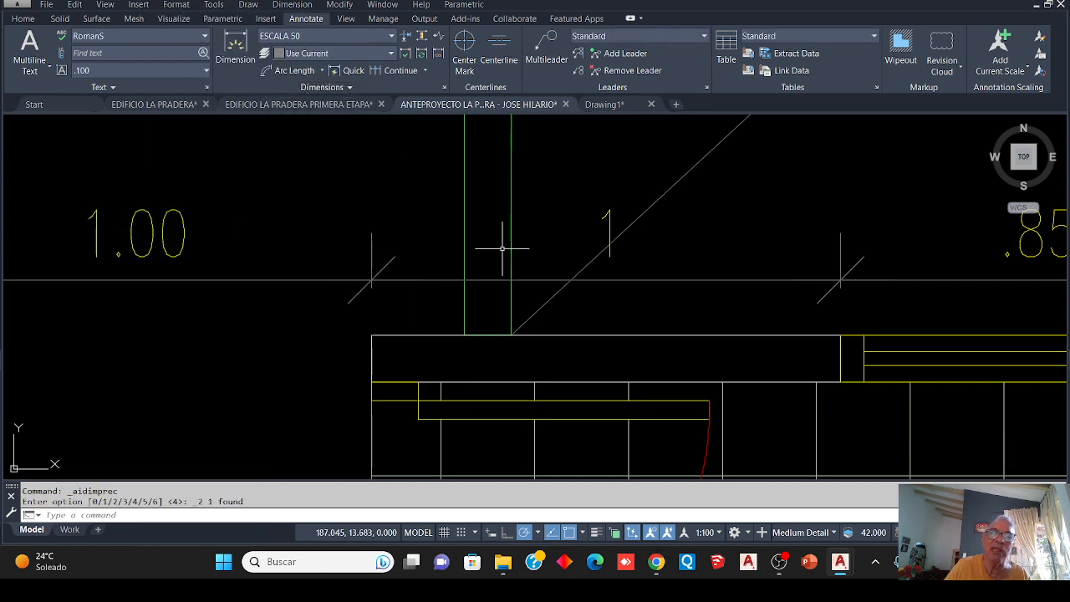
Set the precision of the horizontal dimension above the bathroom door to two decimal places (0.00)
click(609, 224)
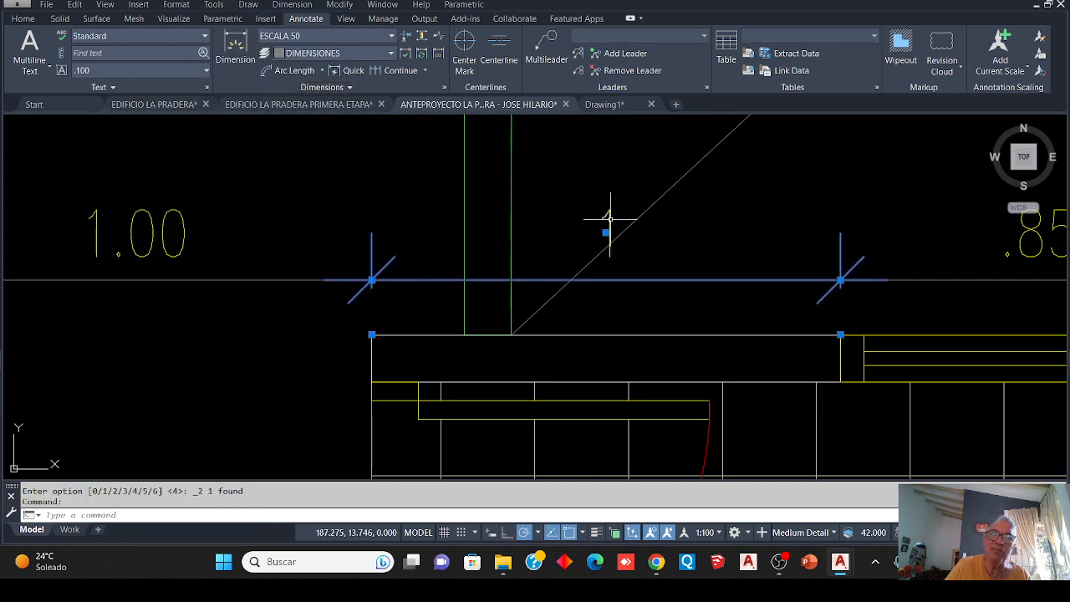
right_click(610, 226)
mouse_move(681, 62)
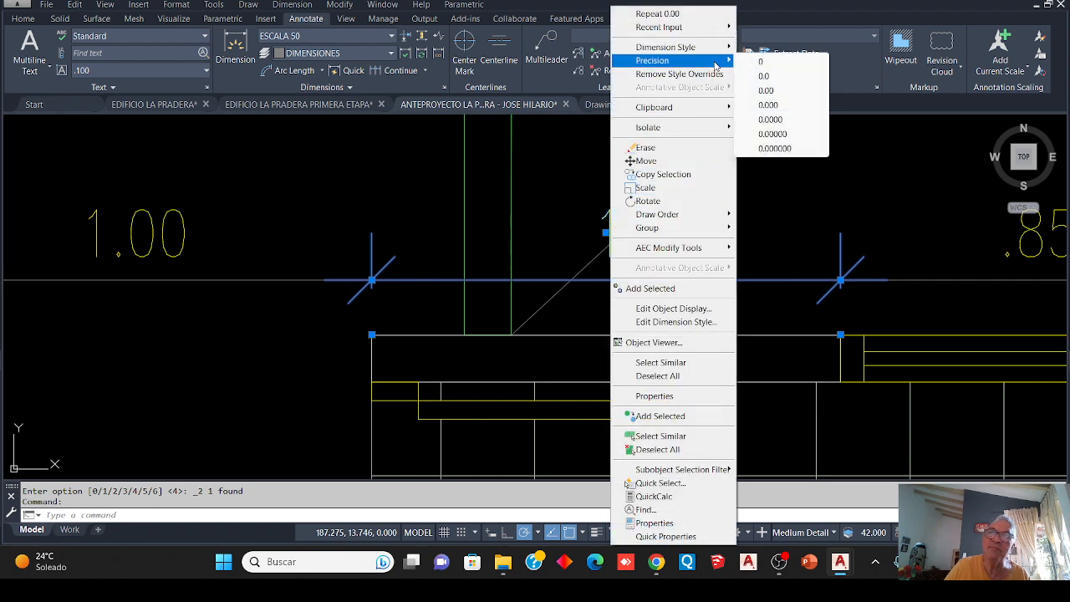
click(766, 90)
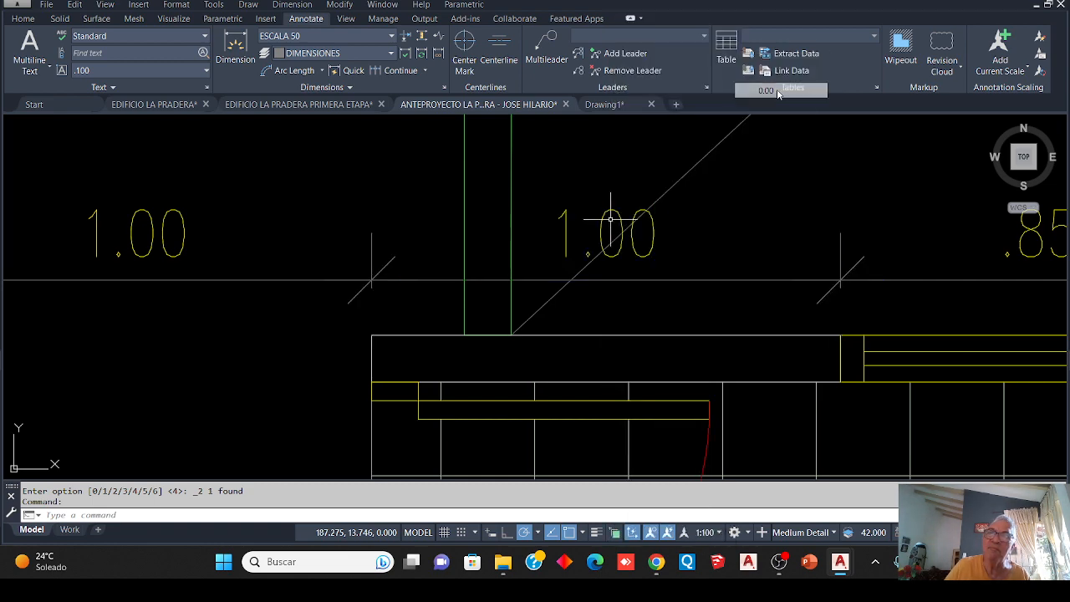
Examine the row of horizontal dimensions above the bathroom on the third-floor plan
key(Escape)
scroll(535, 244, down, 3)
scroll(535, 244, up, 3)
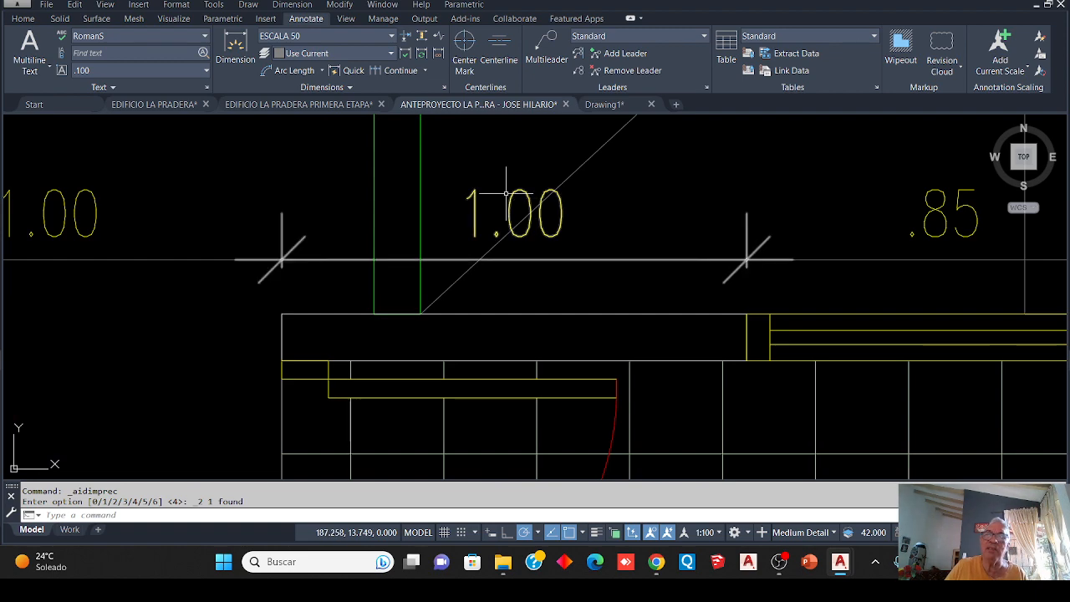
scroll(417, 256, down, 4)
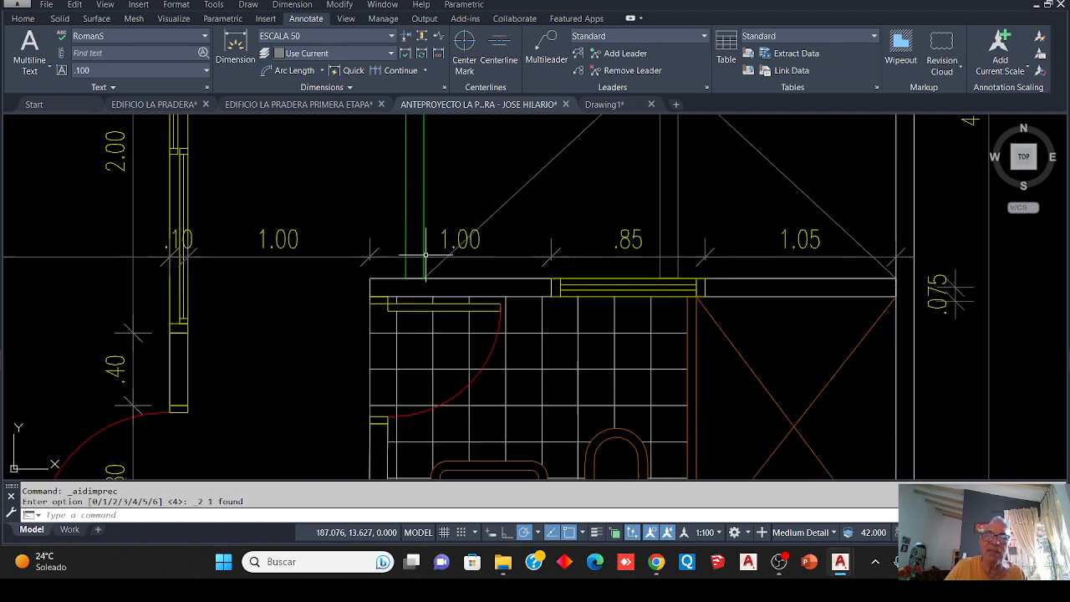
scroll(482, 249, up, 4)
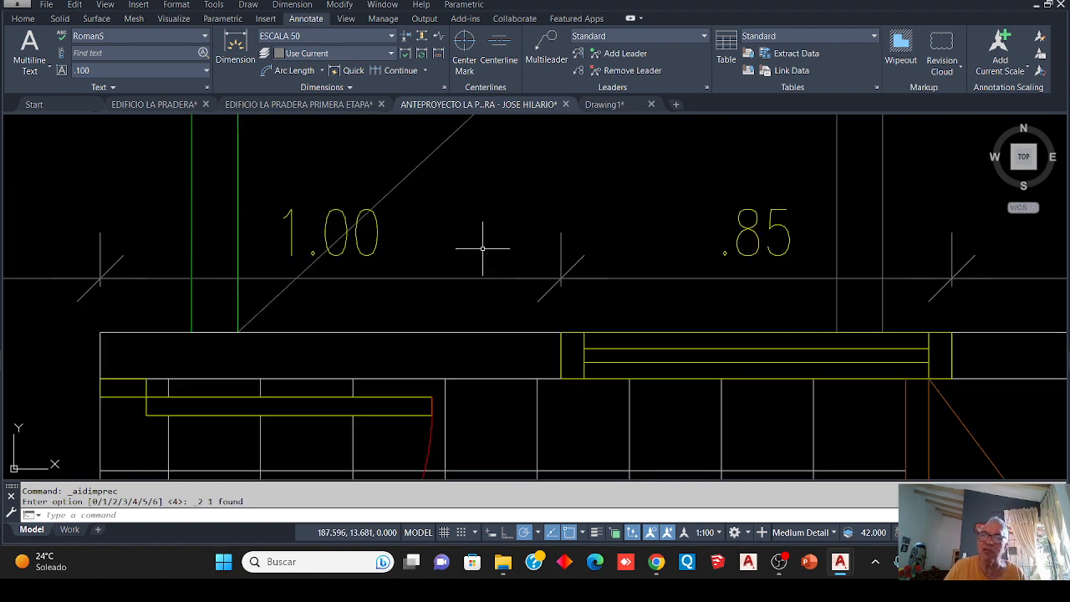
scroll(382, 233, down, 4)
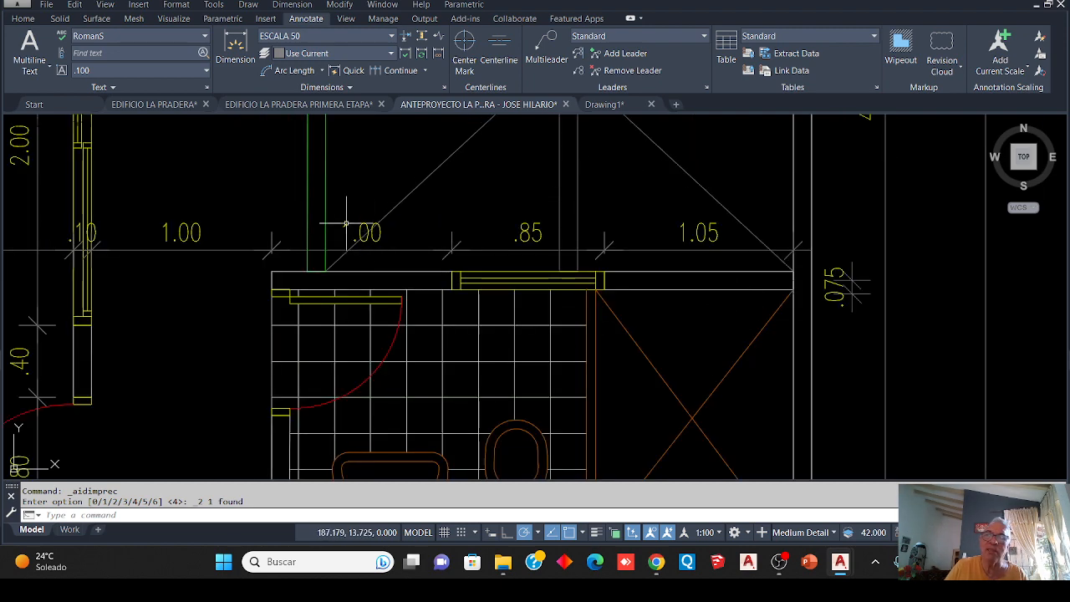
scroll(451, 237, down, 6)
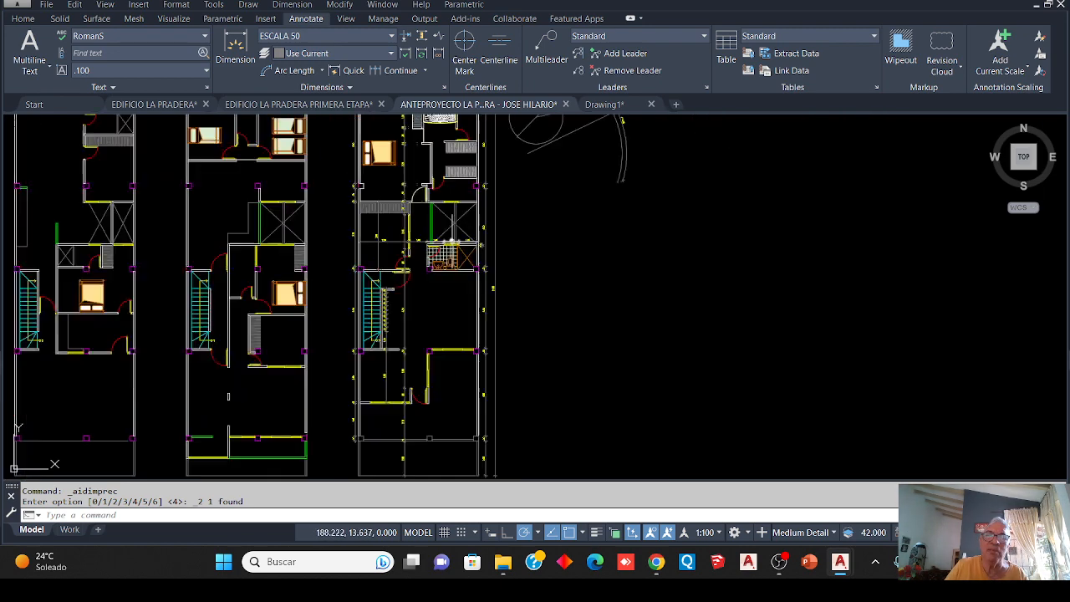
scroll(455, 296, up, 8)
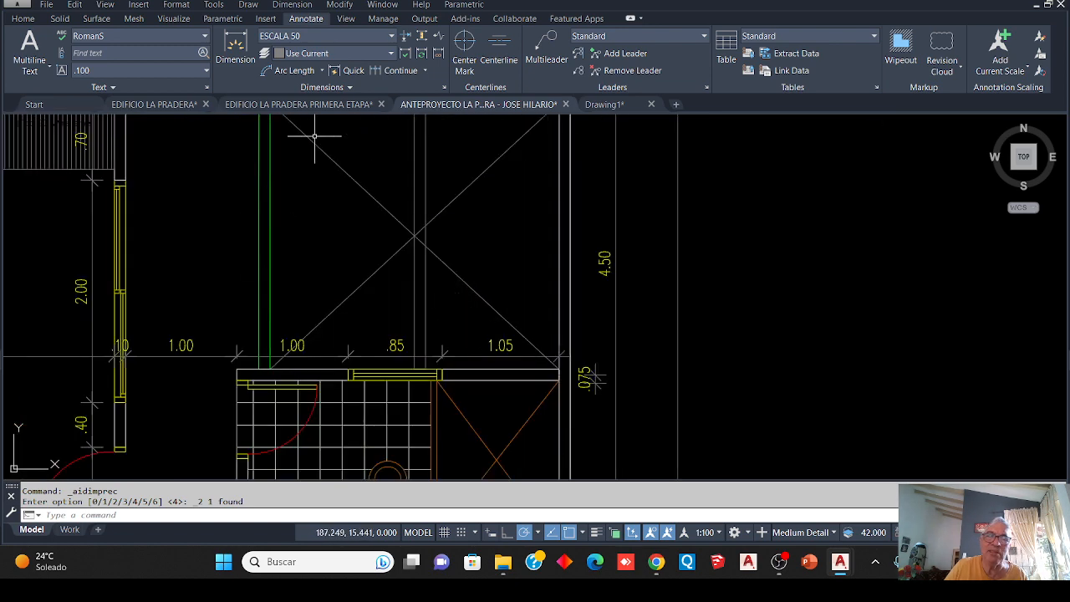
scroll(347, 355, up, 4)
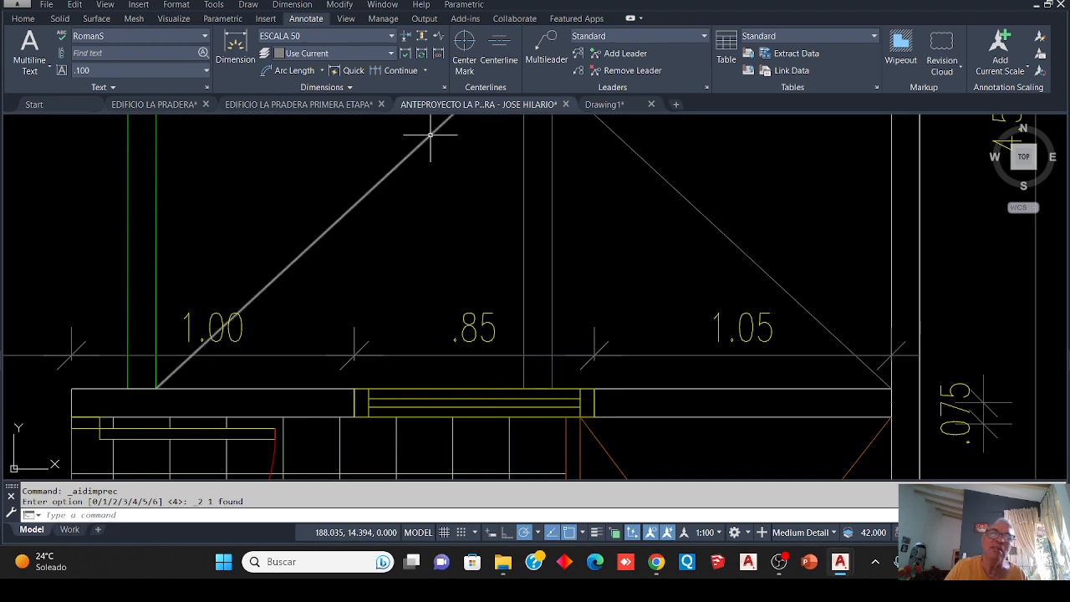
Modify the ESCALA 50 dimension style to round off linear dimensions to .005 and use a linear precision of 0.000
click(386, 37)
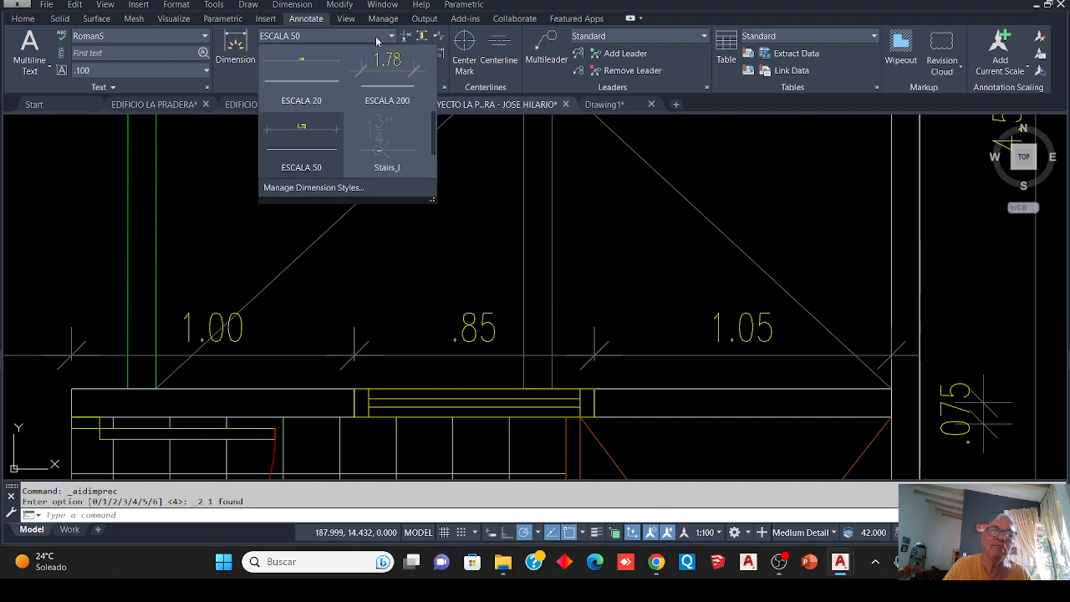
click(311, 189)
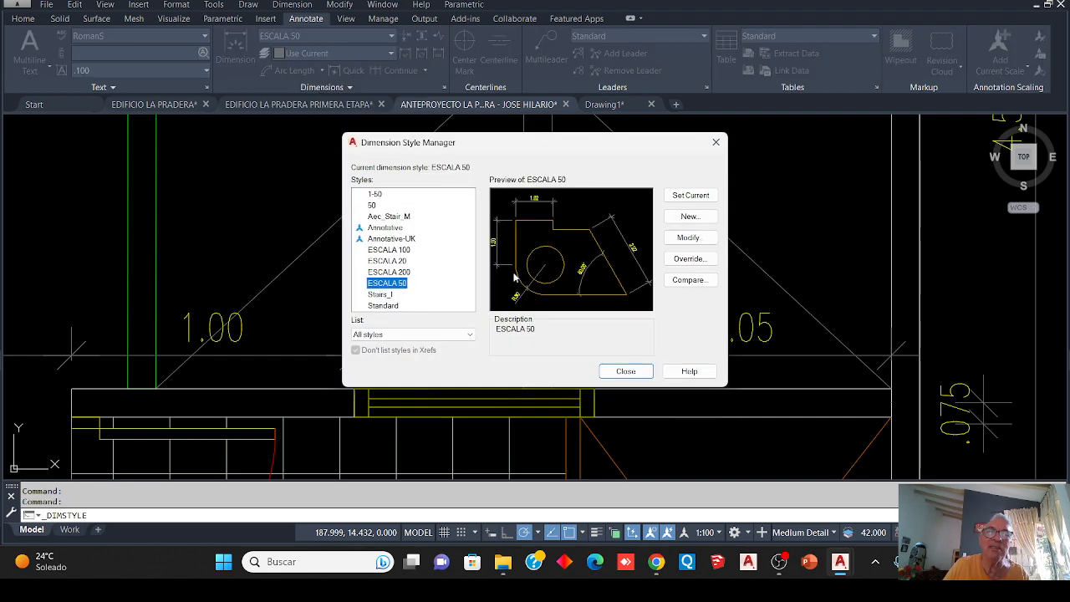
click(701, 239)
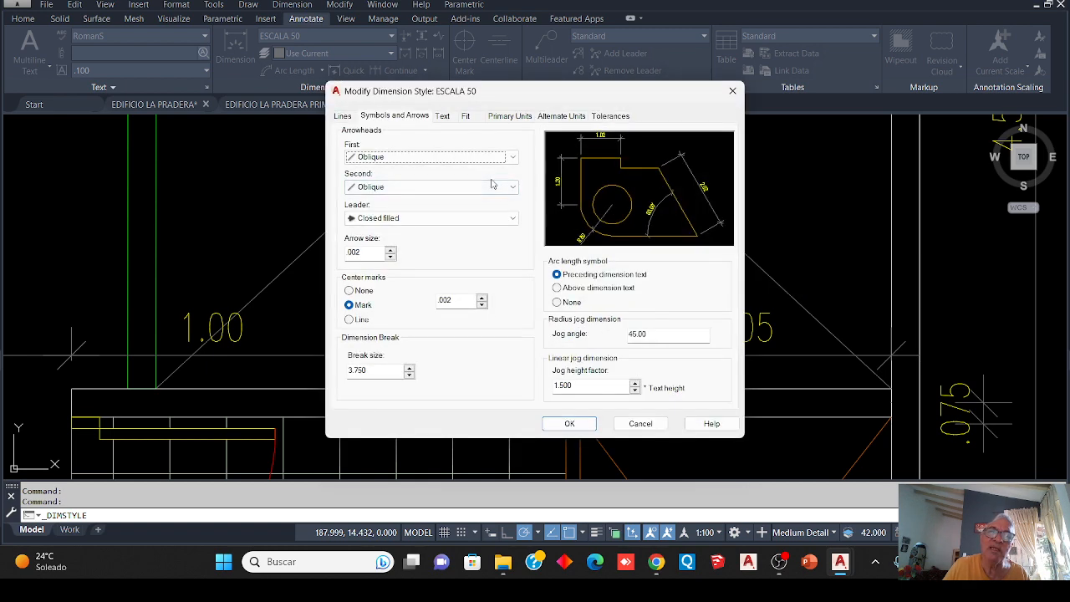
click(510, 116)
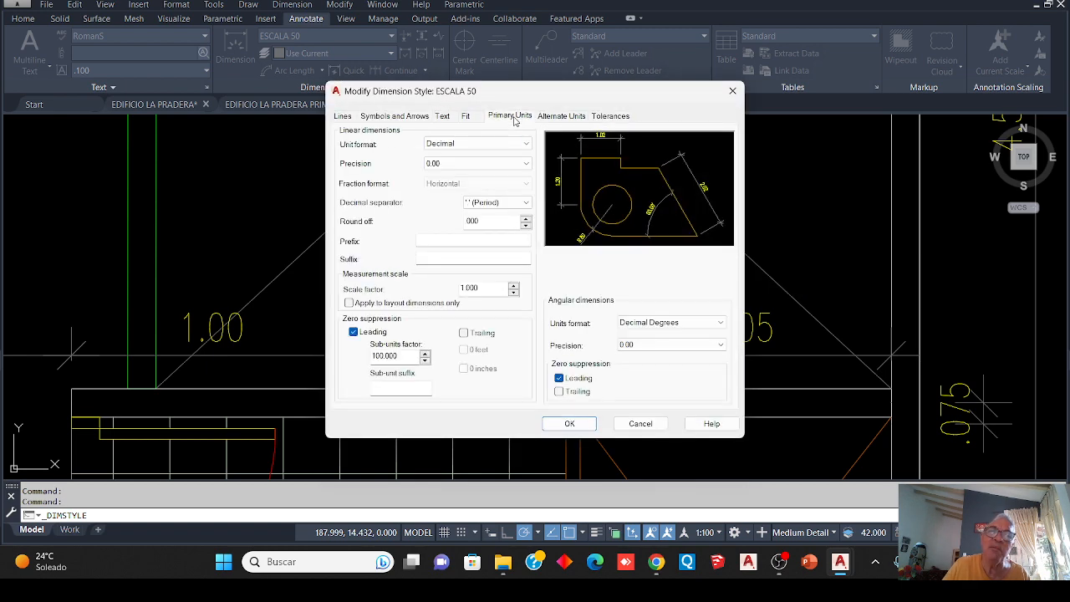
click(526, 221)
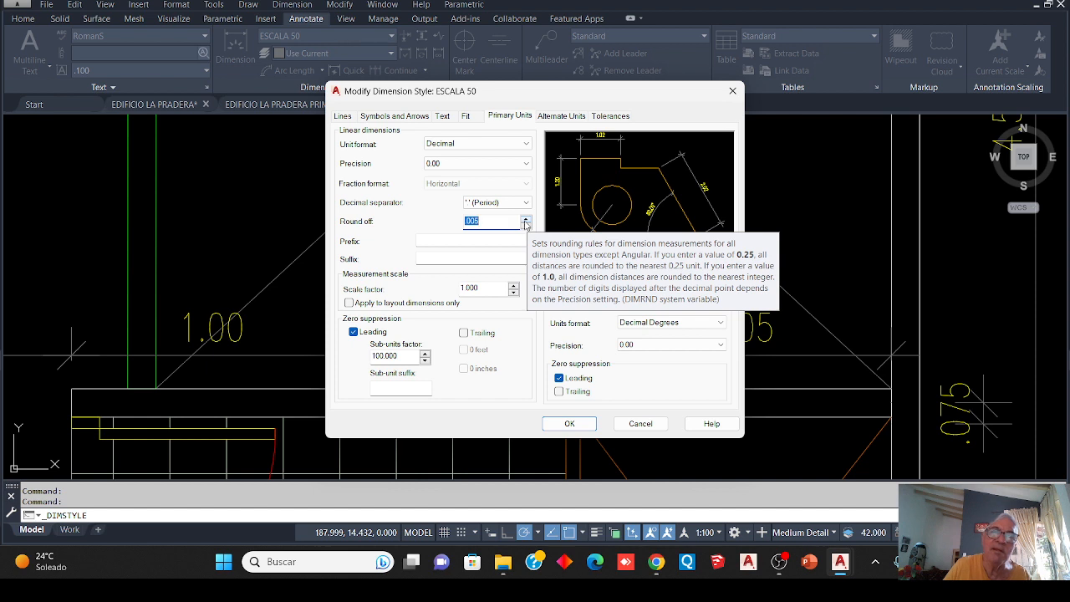
click(472, 163)
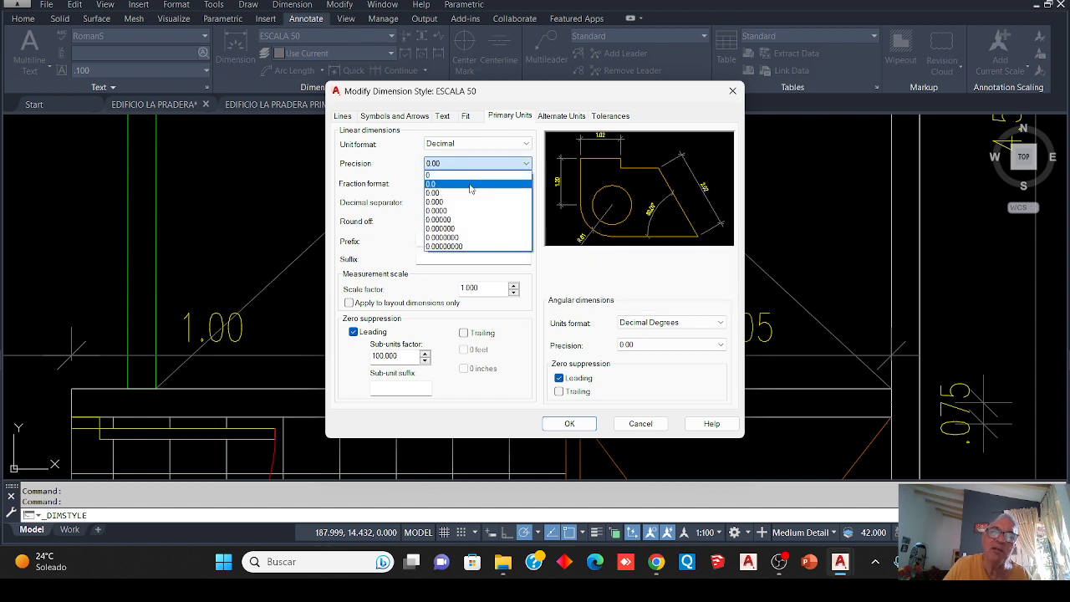
click(443, 202)
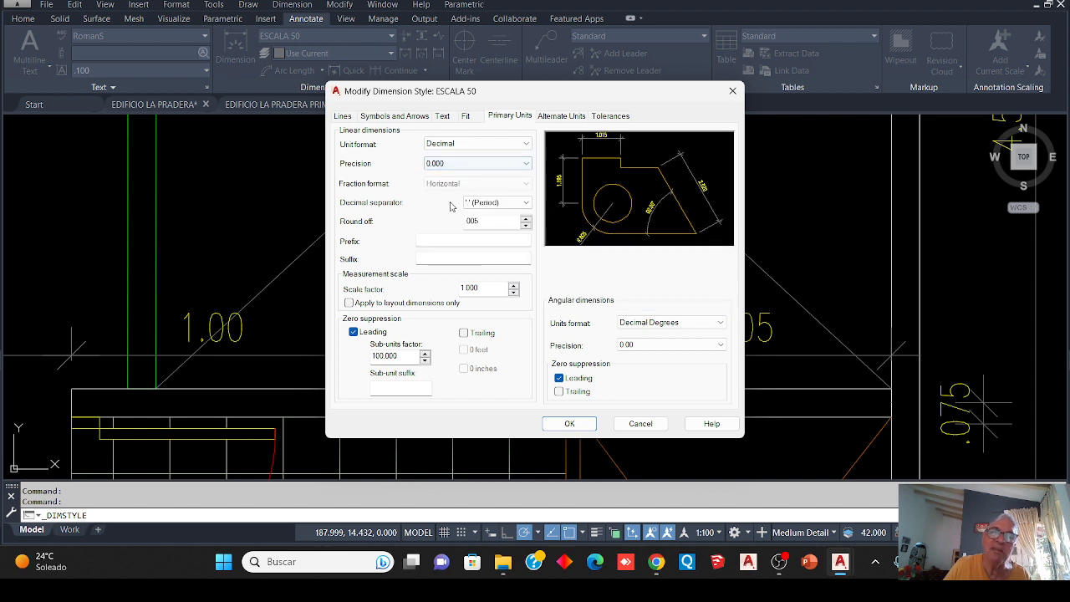
click(571, 424)
click(625, 371)
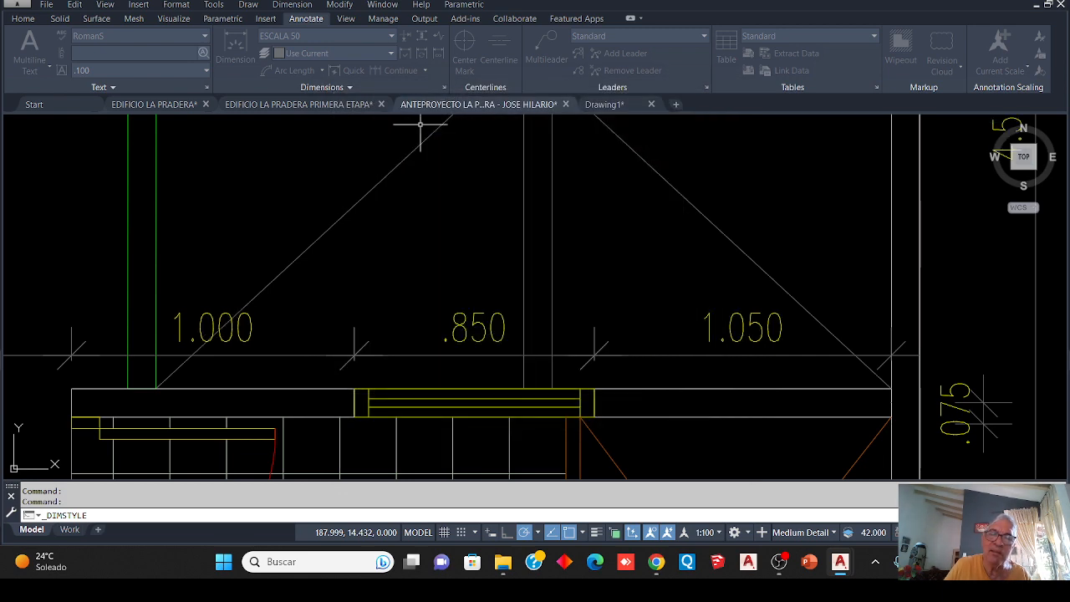
Inspect the dimensions beside the bathroom, along the outer wall and above the bedroom on the third-floor plan for the style change
scroll(490, 310, down, 3)
scroll(552, 311, up, 3)
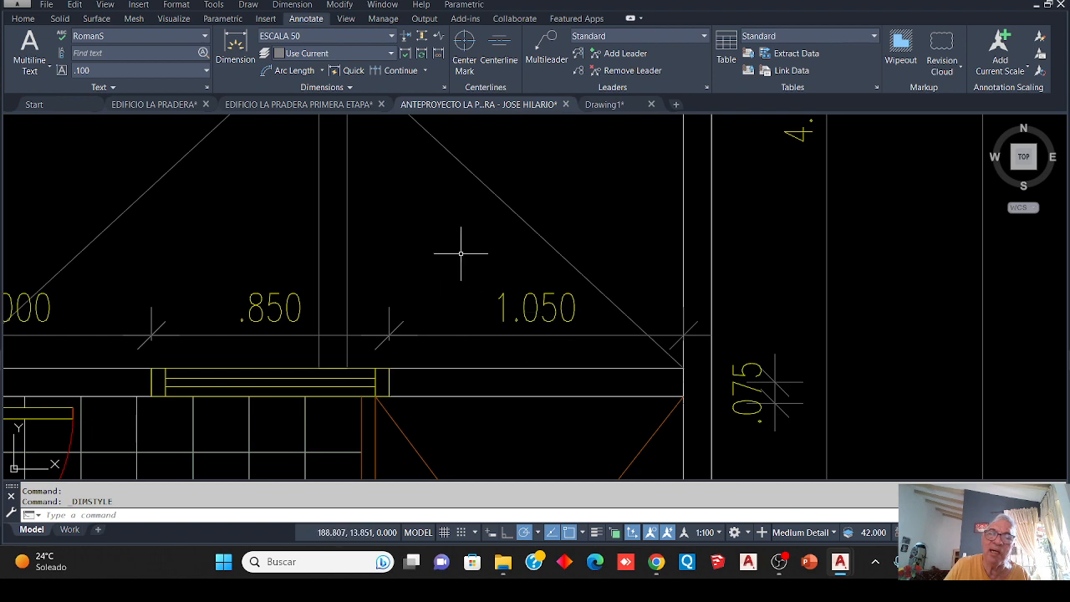
scroll(525, 294, down, 4)
scroll(585, 222, up, 6)
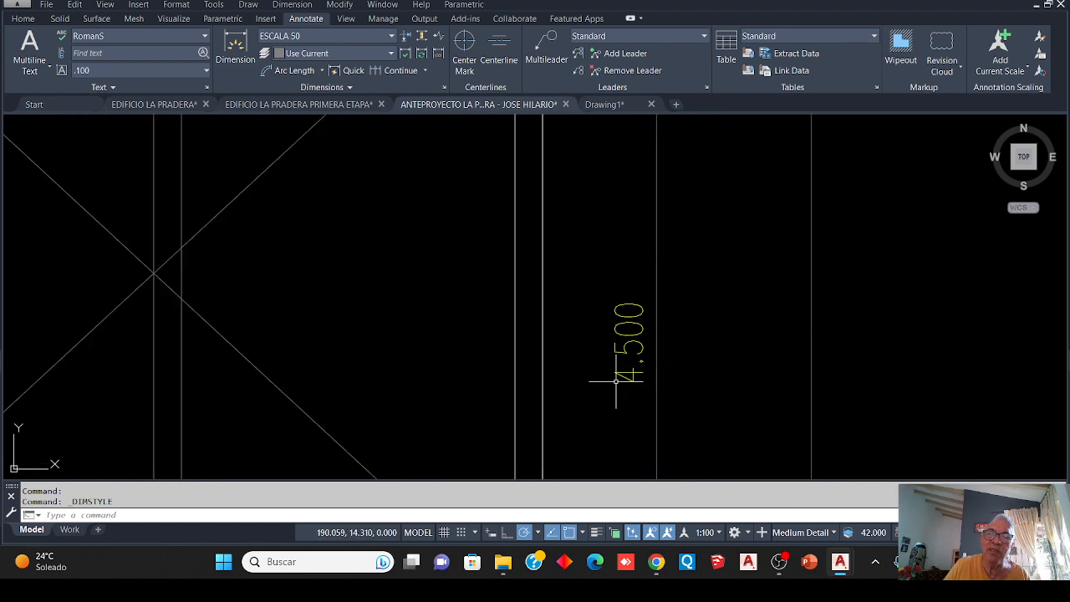
scroll(556, 251, down, 6)
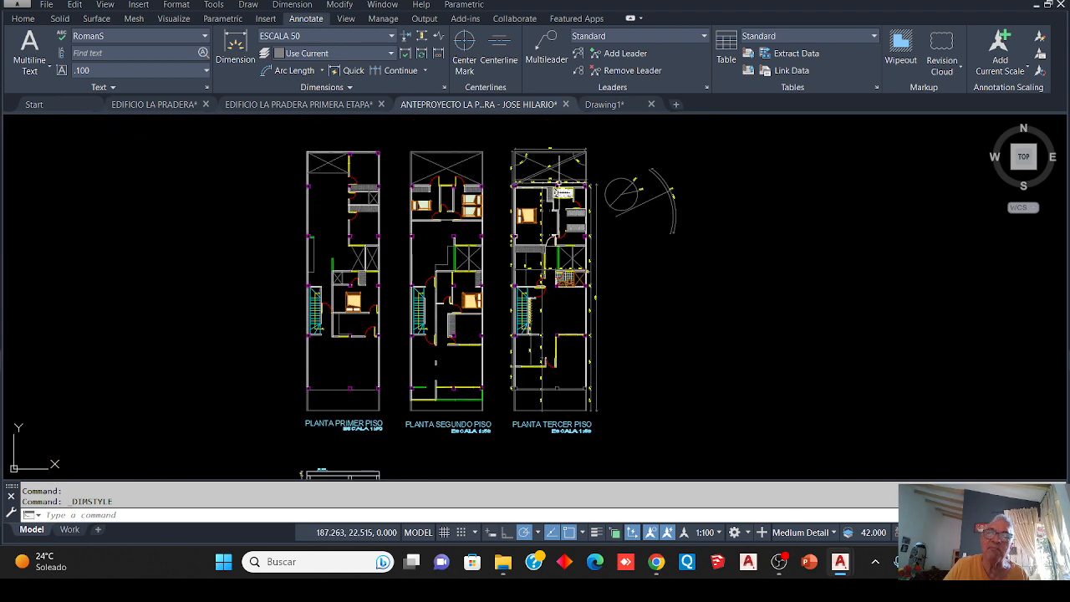
scroll(540, 181, up, 5)
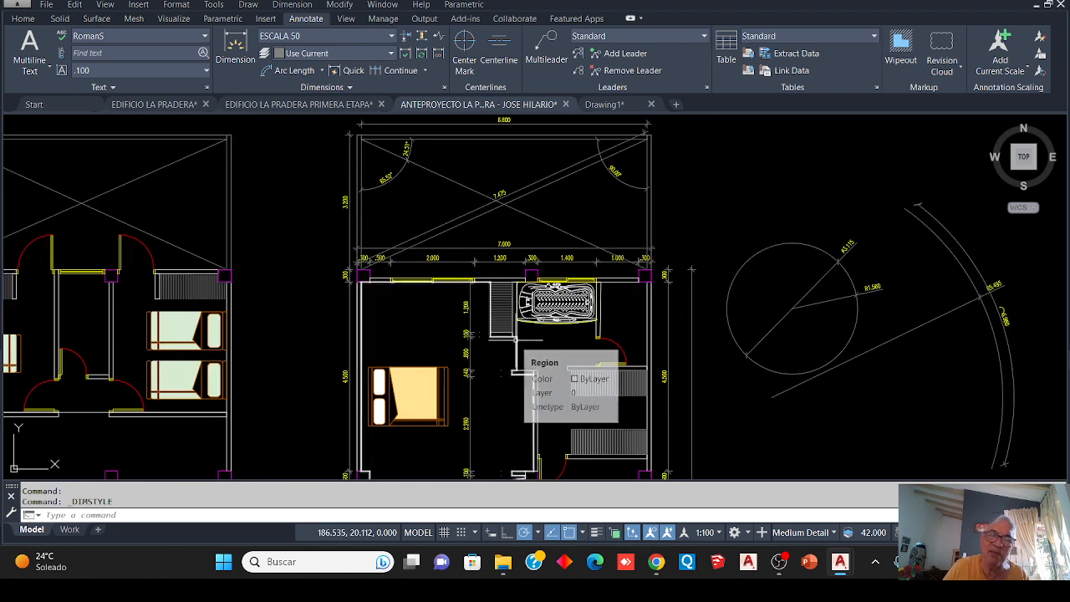
scroll(483, 286, up, 5)
scroll(483, 286, down, 4)
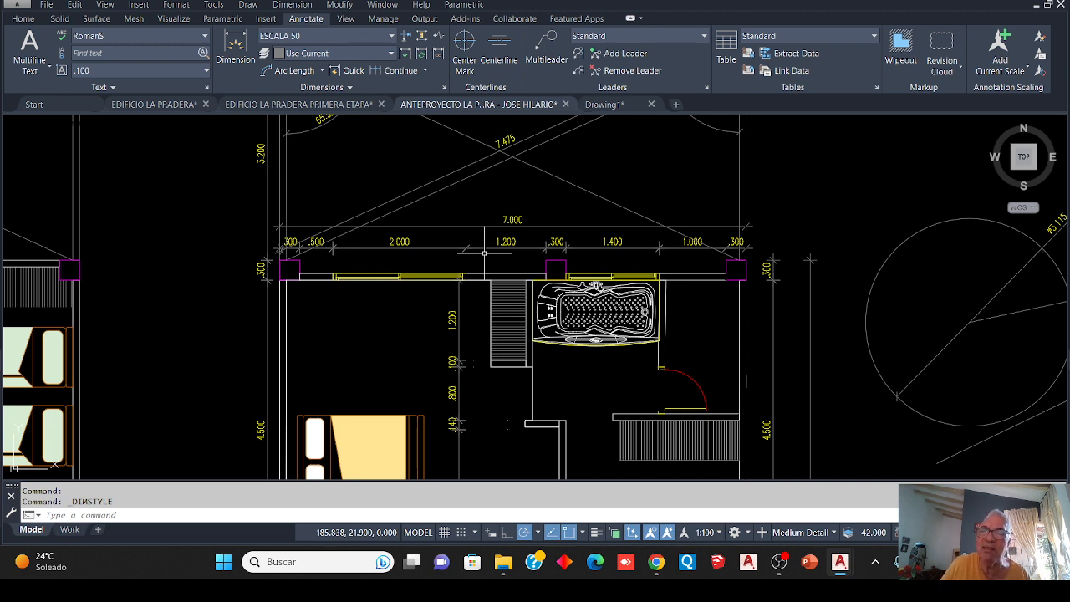
Set the linear precision of the ESCALA 50 dimension style to two decimal places (0.00)
click(393, 36)
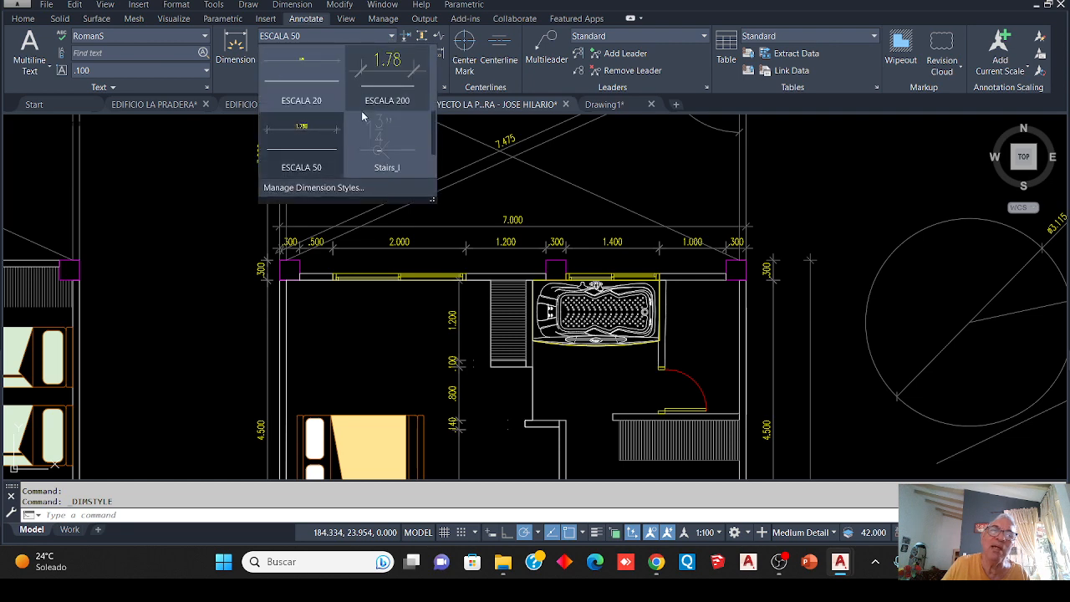
click(334, 189)
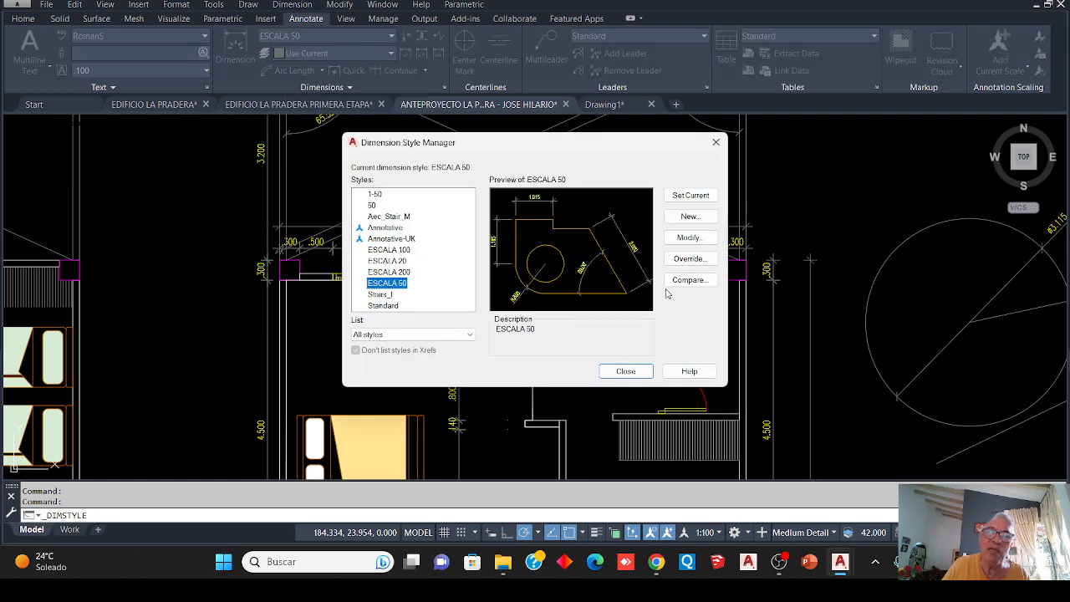
click(690, 238)
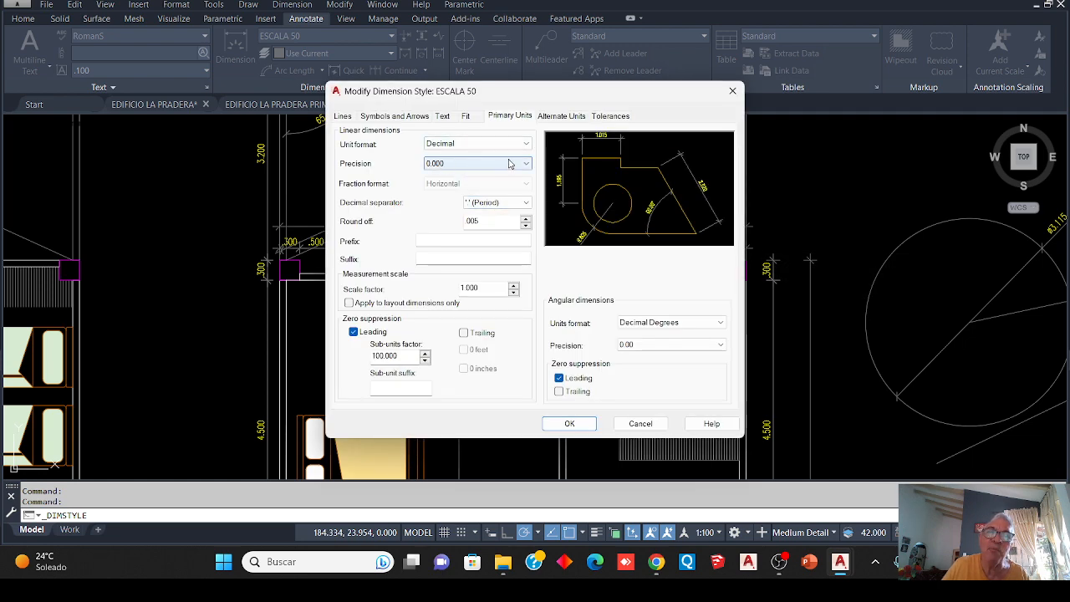
click(508, 163)
click(449, 193)
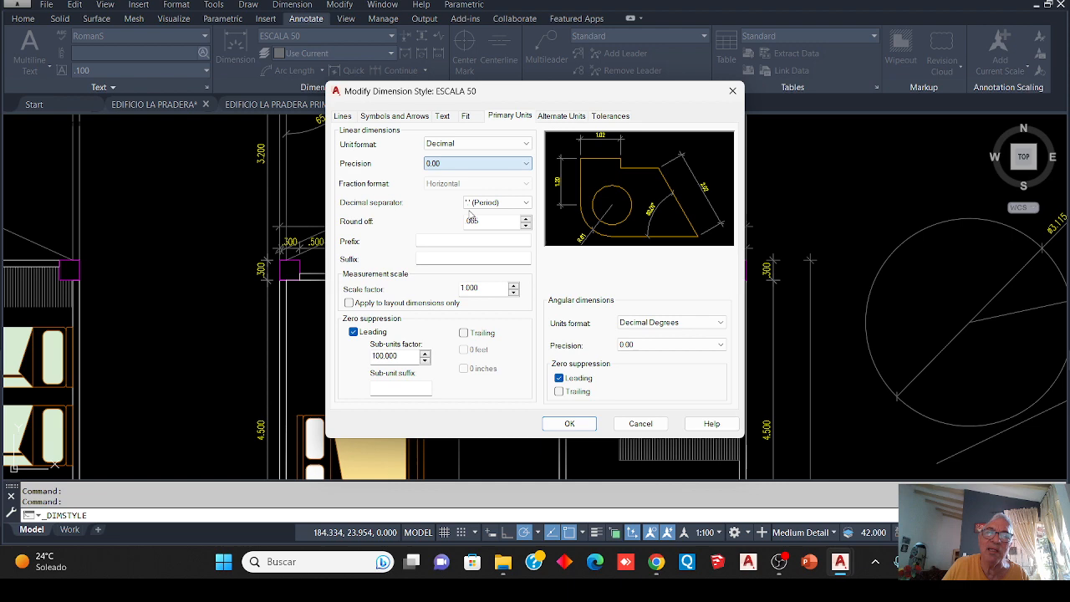
click(571, 424)
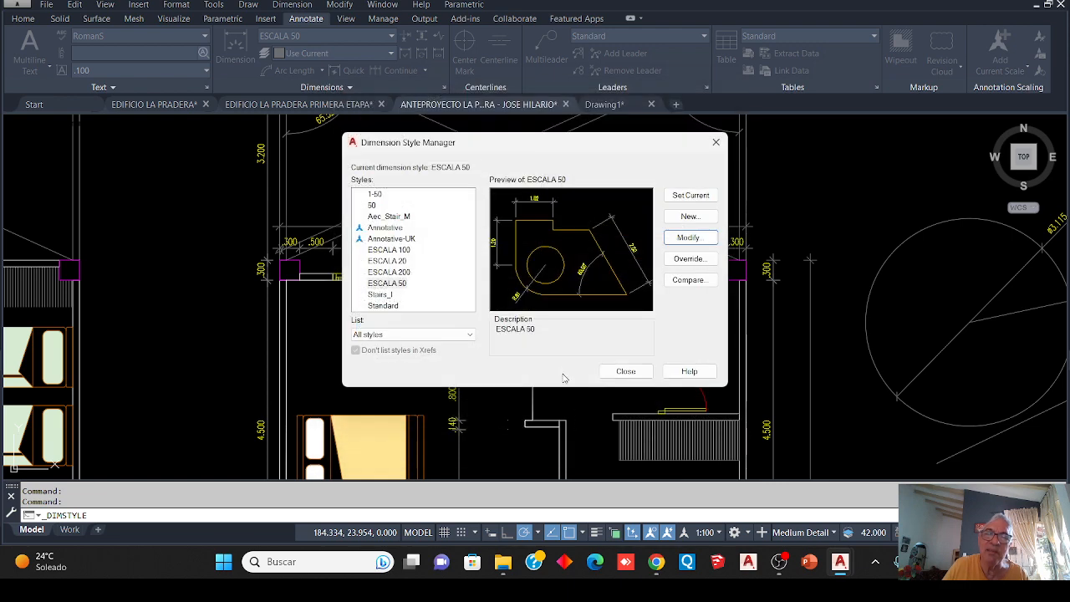
click(626, 371)
Review the dimensions of the bathtub window, the bedroom and the whole third-floor plan with the restored precision
scroll(619, 211, up, 5)
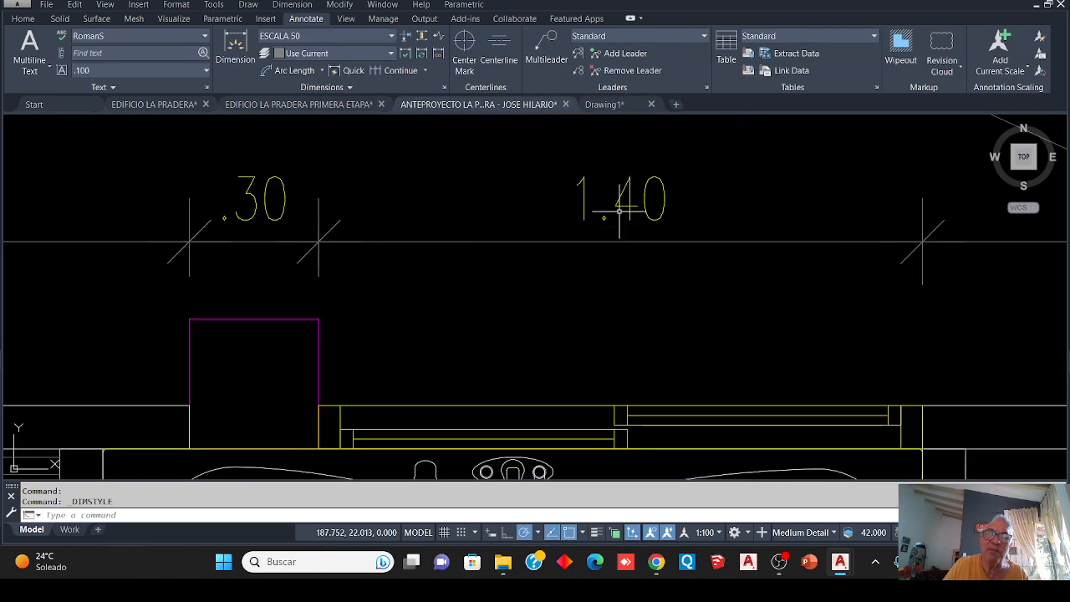
scroll(619, 212, down, 6)
scroll(593, 232, up, 3)
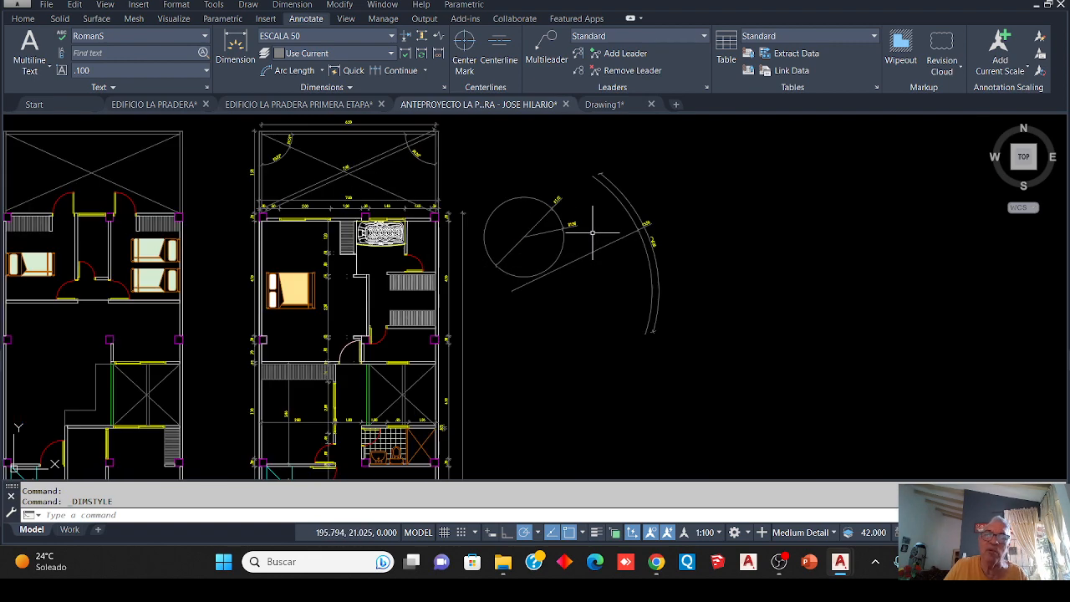
scroll(556, 303, down, 6)
scroll(487, 308, up, 4)
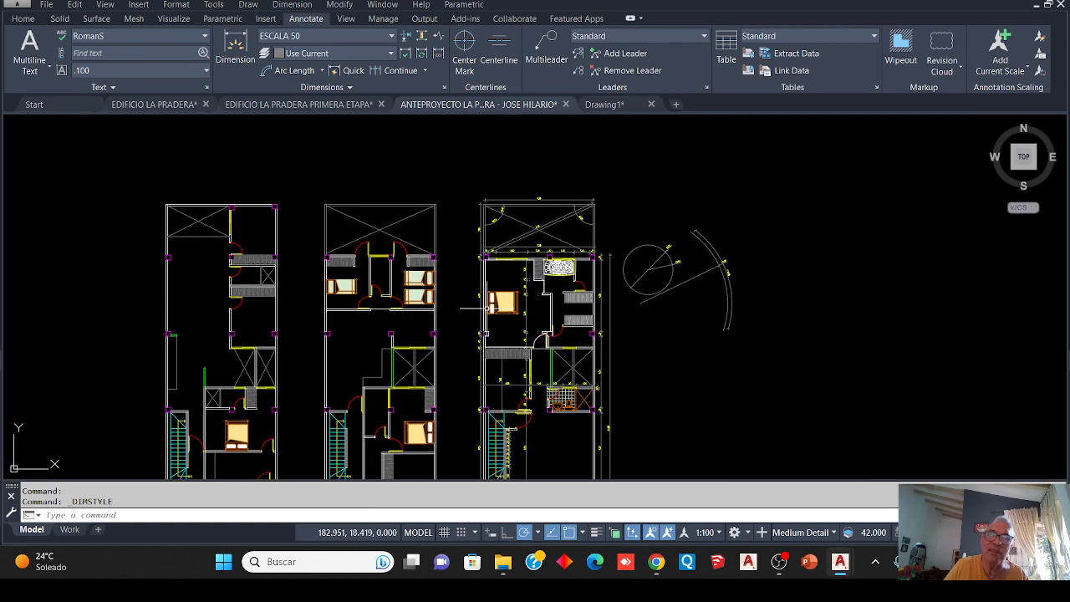
scroll(566, 294, up, 4)
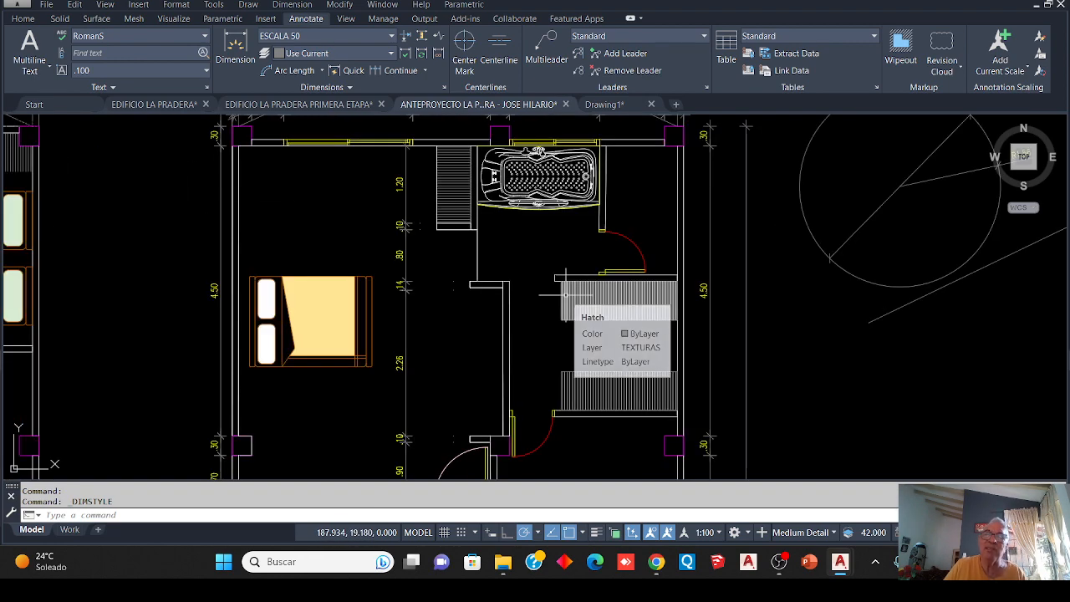
scroll(566, 294, down, 6)
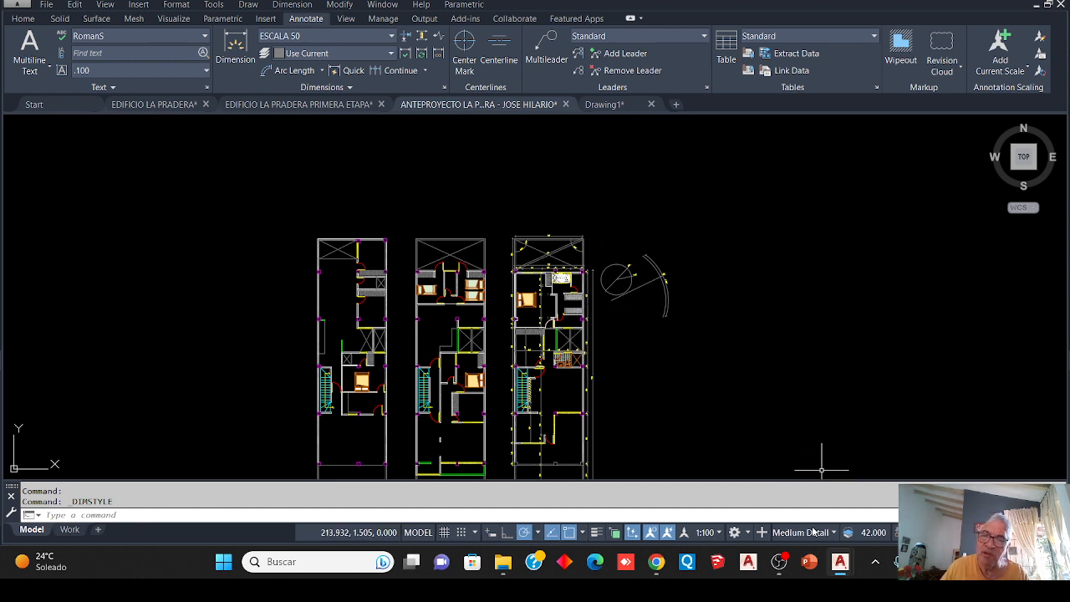
mouse_move(781, 563)
click(797, 488)
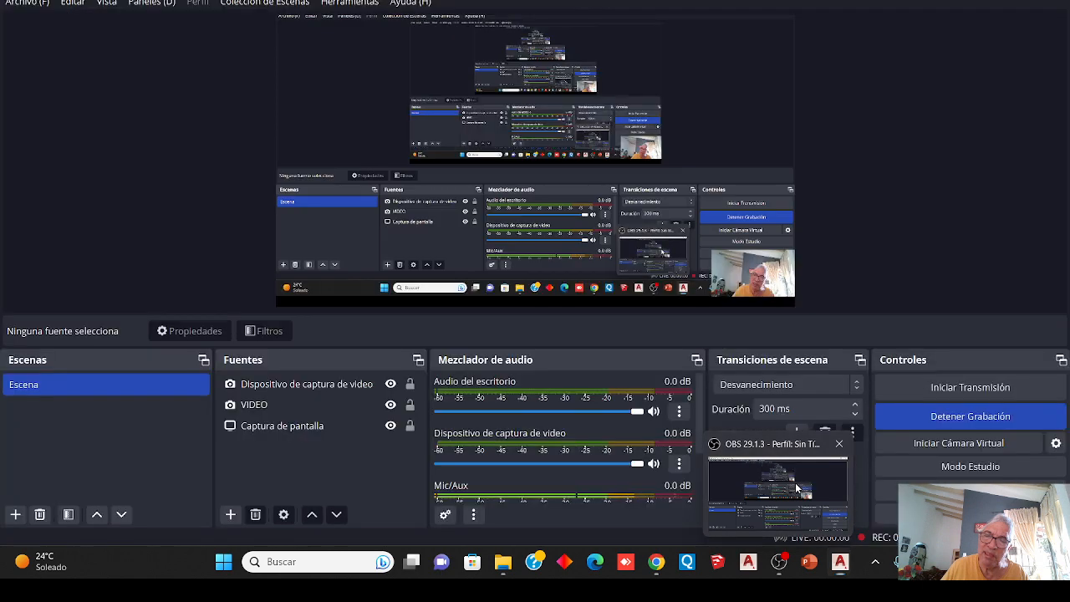